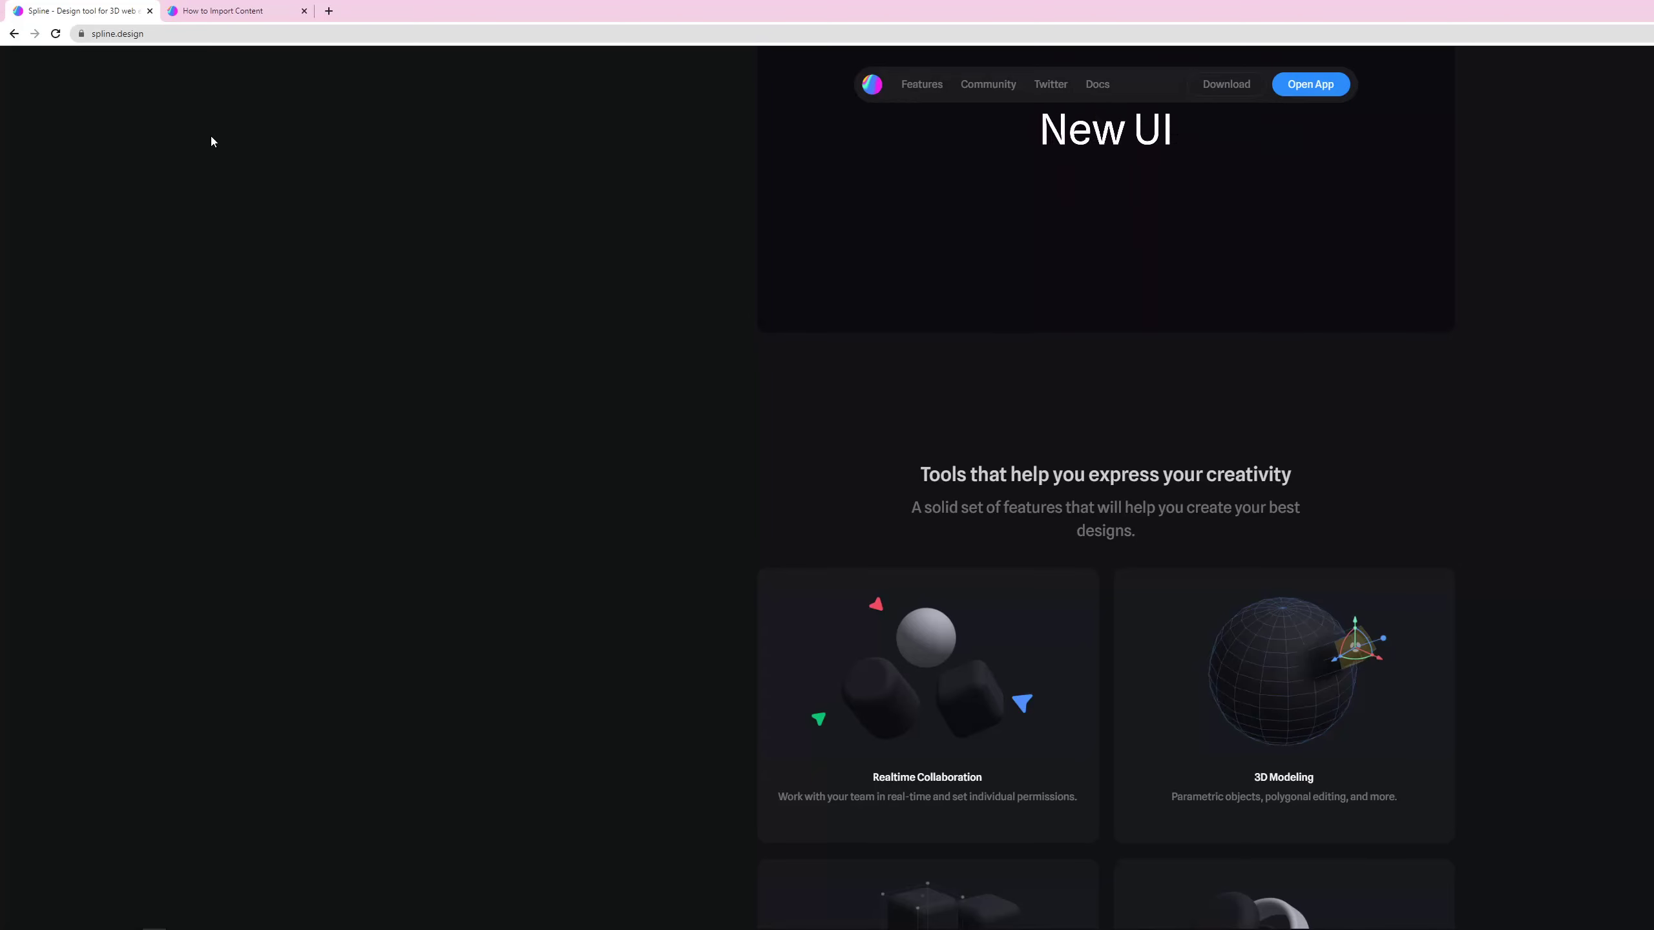
Step: Review the Spline home page, including its orbitable hero scene, editor showcase and feature overview
{"action": "scroll", "coordinate": [303, 602], "scroll_direction": "up", "scroll_amount": 10}
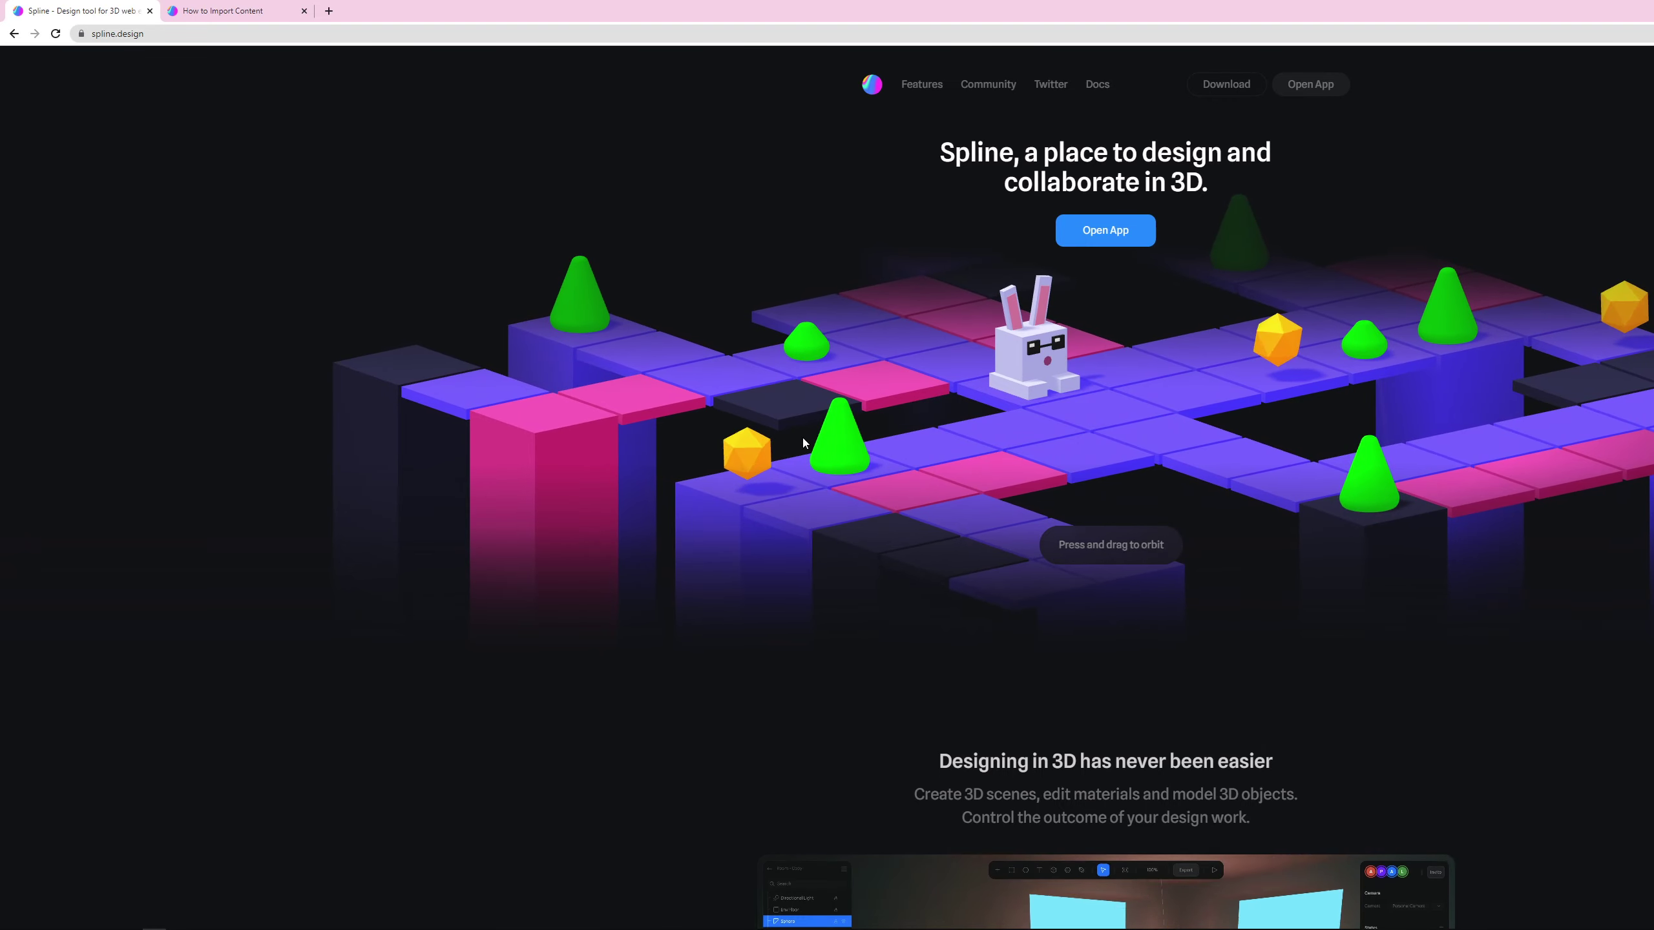
{"action": "left_click_drag", "start_coordinate": [1092, 490], "coordinate": [1119, 430]}
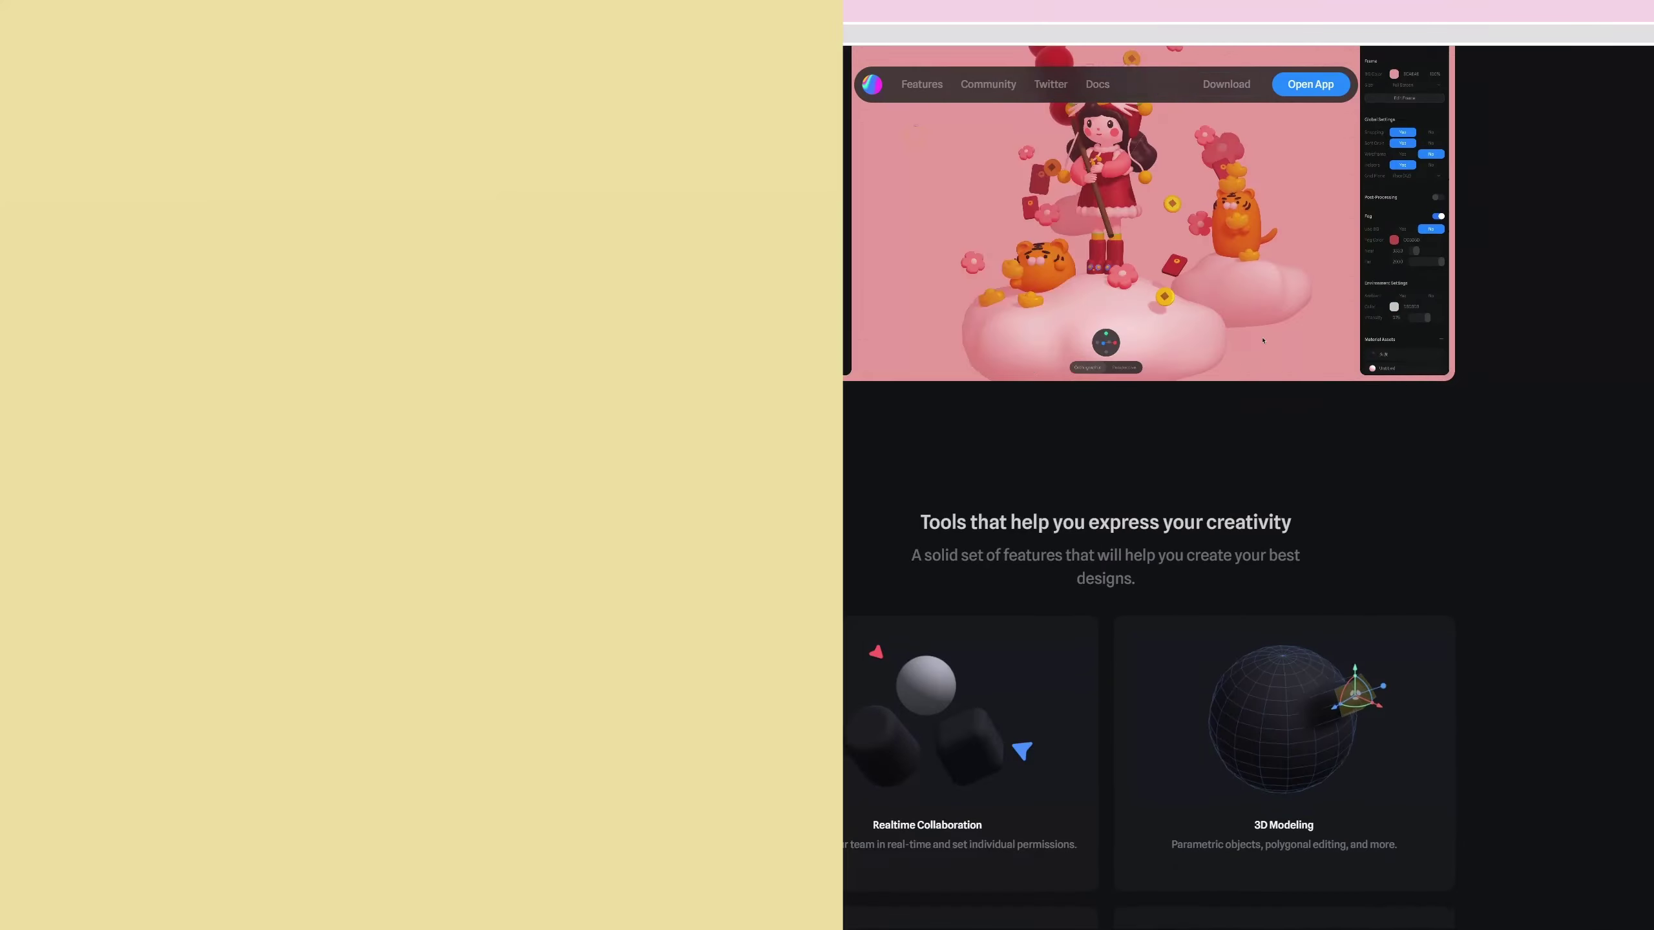
{"action": "scroll", "coordinate": [376, 552], "scroll_direction": "down", "scroll_amount": 10}
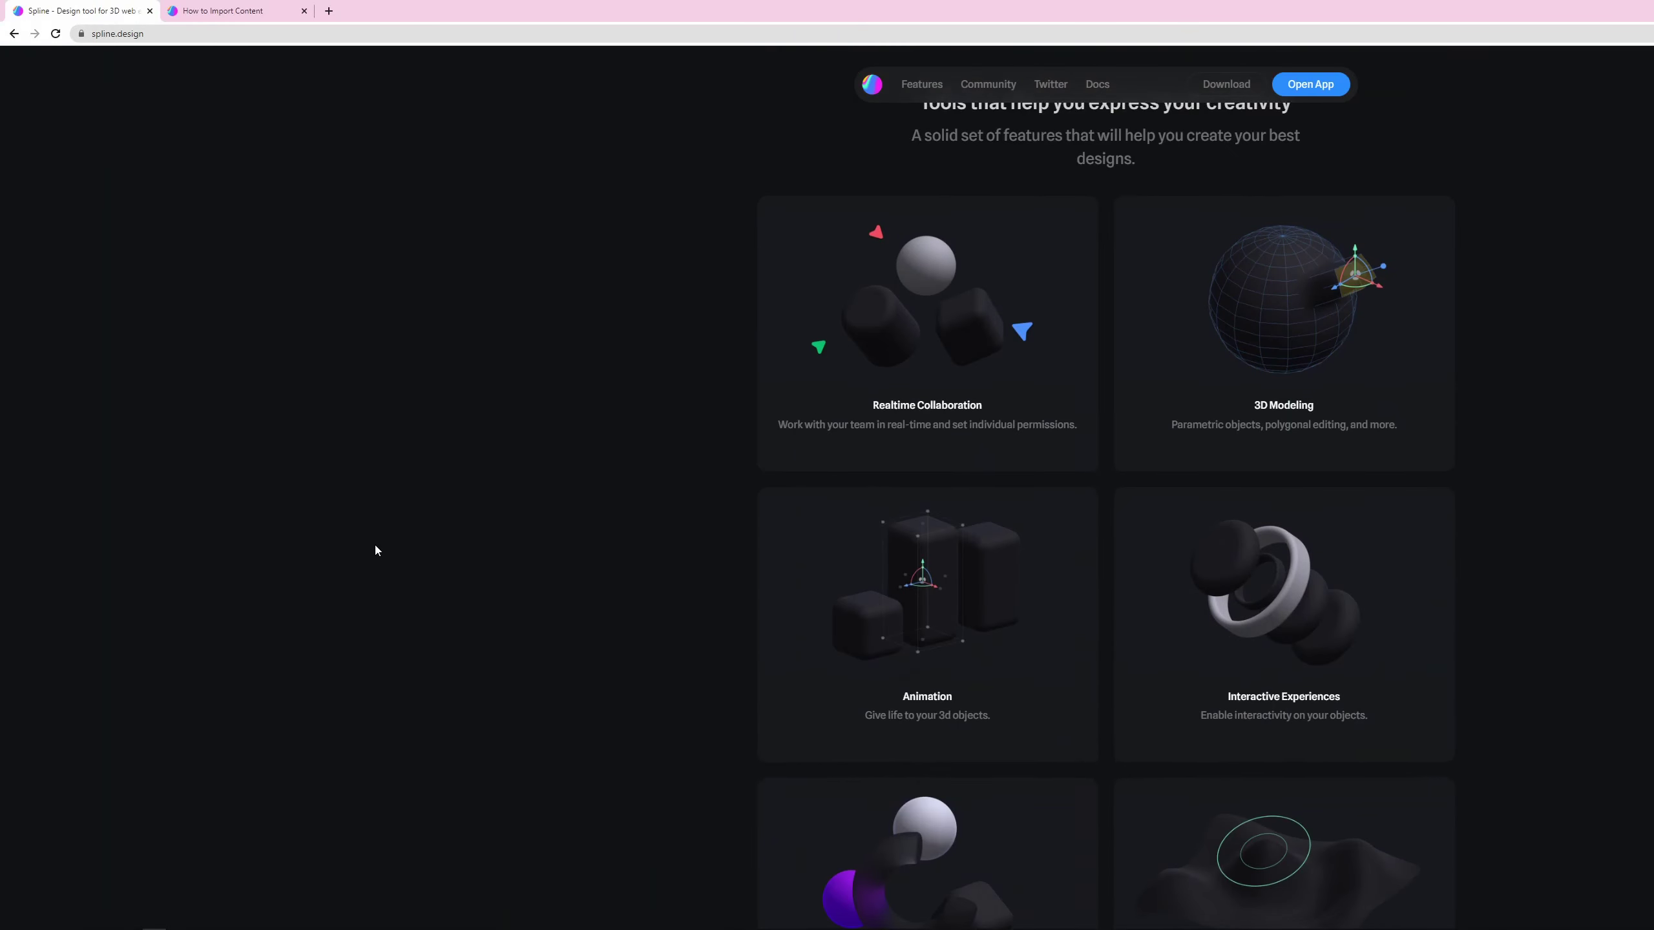
{"action": "scroll", "coordinate": [376, 552], "scroll_direction": "down", "scroll_amount": 12}
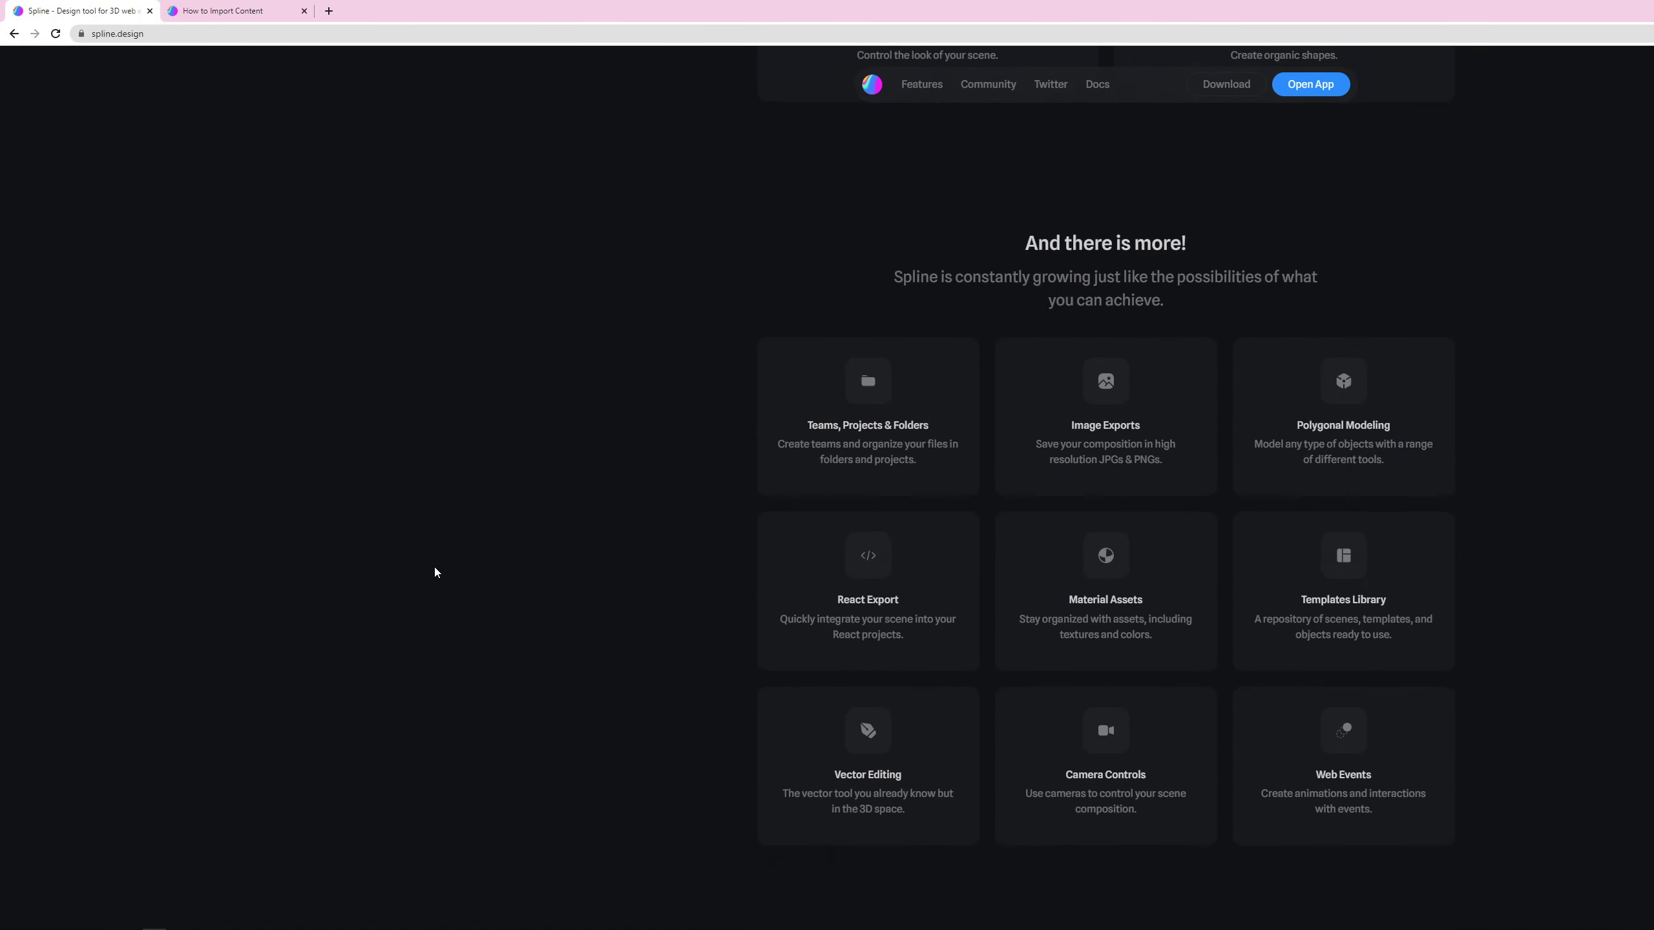
{"action": "scroll", "coordinate": [434, 567], "scroll_direction": "down", "scroll_amount": 3}
{"action": "scroll", "coordinate": [432, 566], "scroll_direction": "up", "scroll_amount": 15}
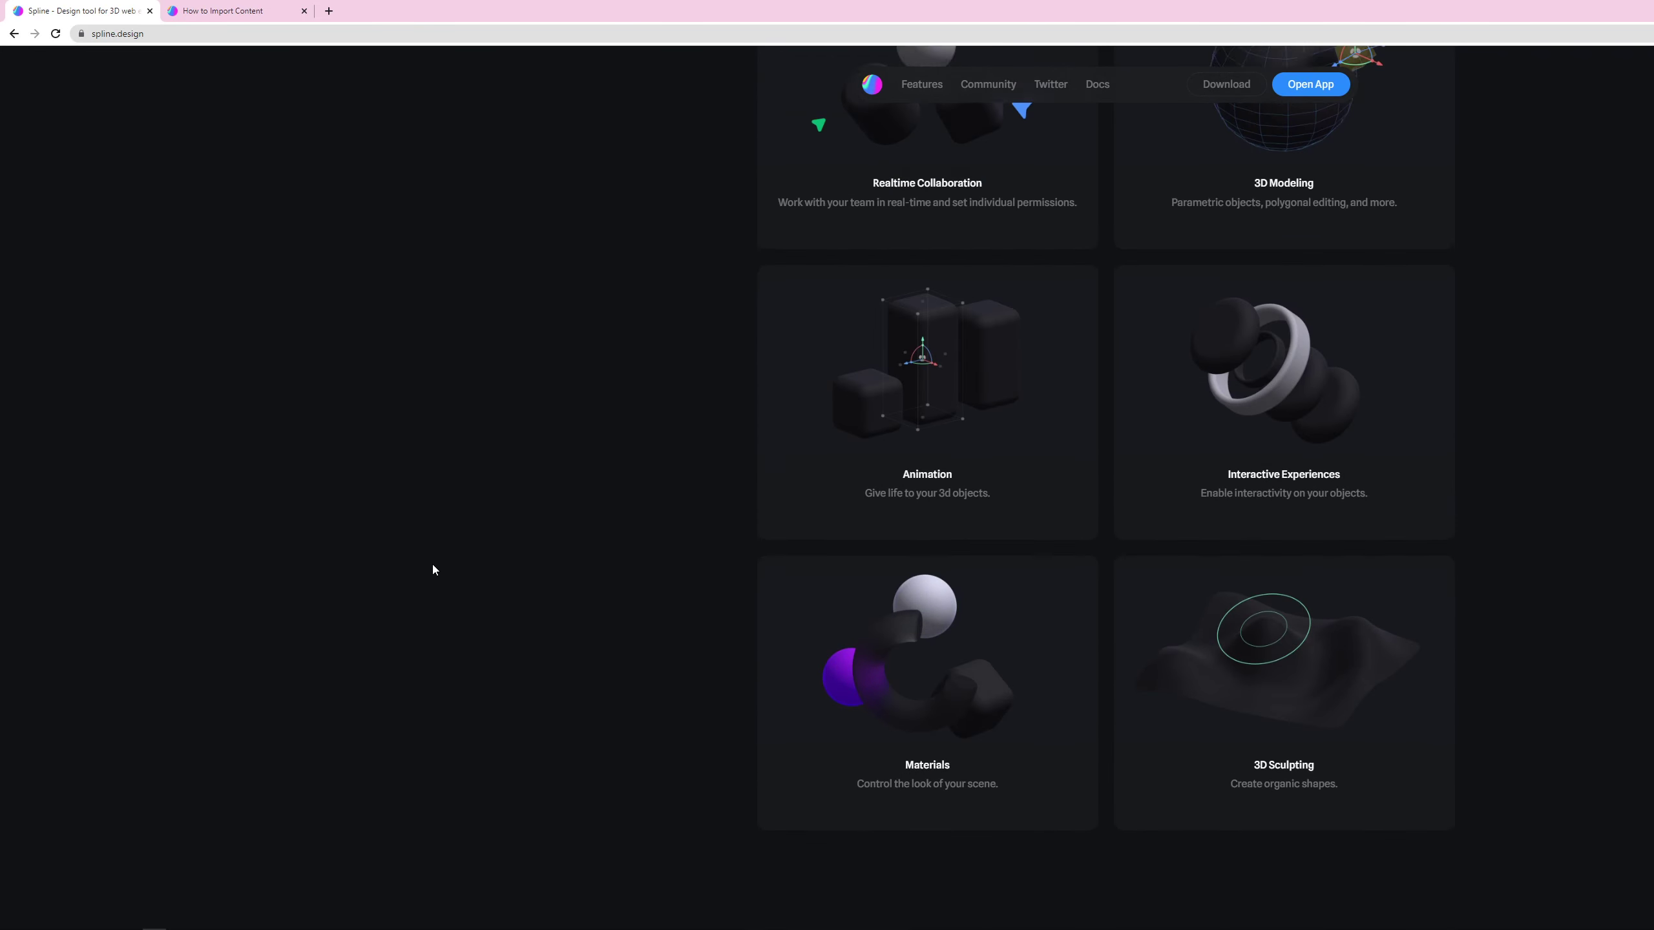
{"action": "scroll", "coordinate": [433, 563], "scroll_direction": "up", "scroll_amount": 8}
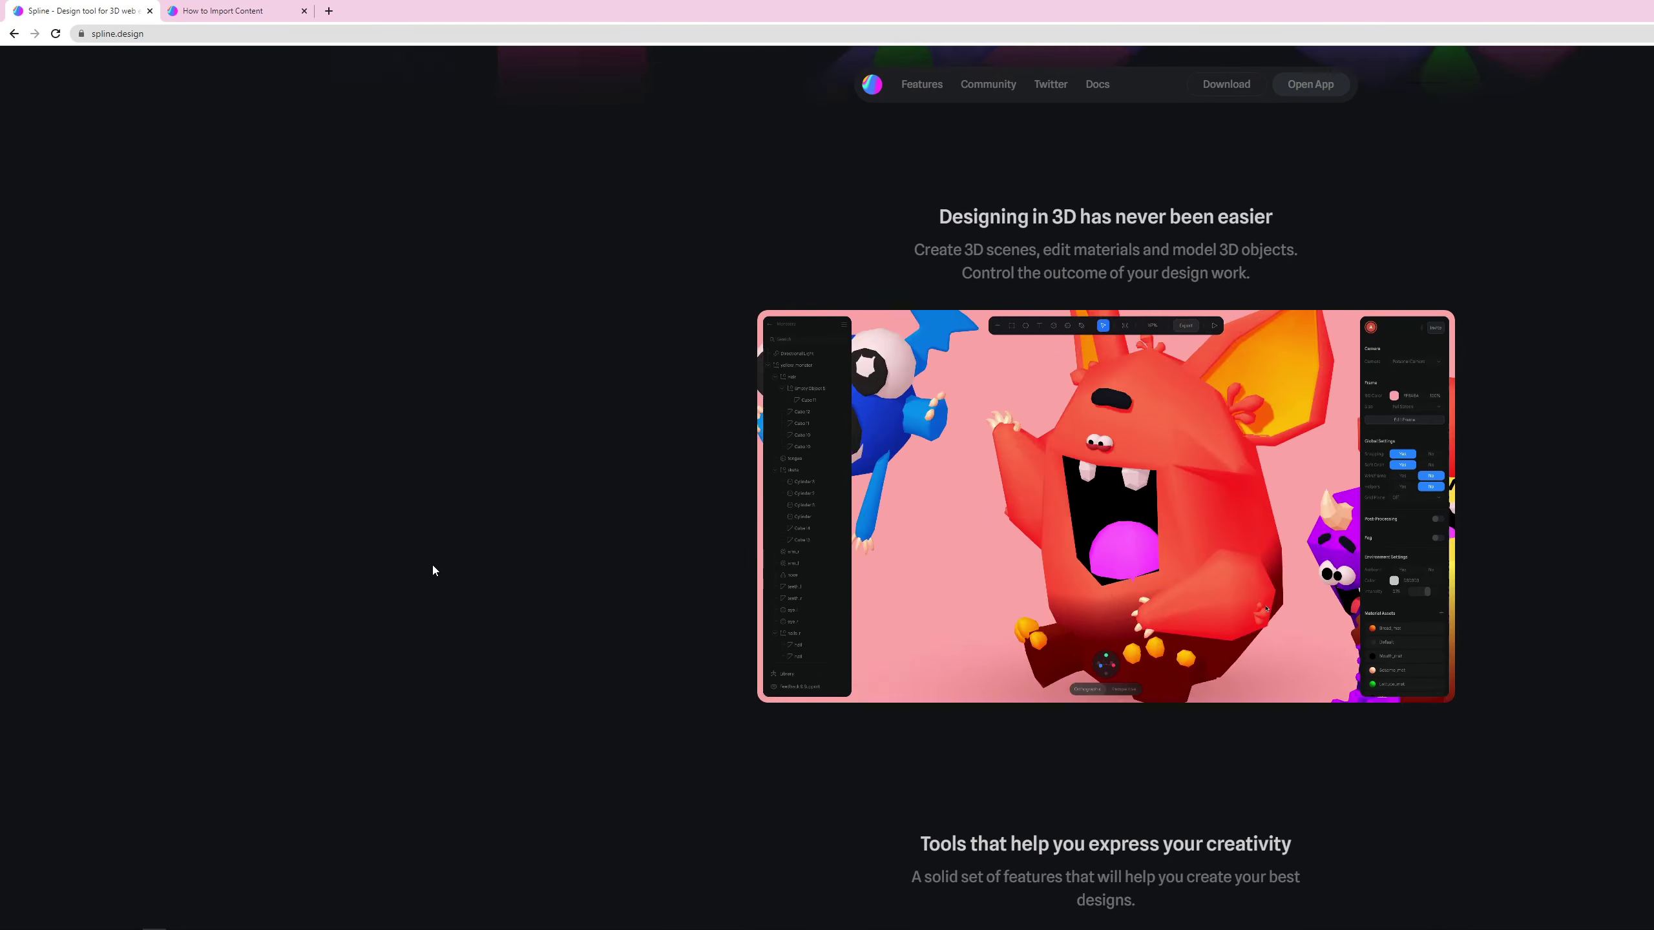
{"action": "scroll", "coordinate": [433, 565], "scroll_direction": "down", "scroll_amount": 3}
{"action": "scroll", "coordinate": [433, 566], "scroll_direction": "up", "scroll_amount": 2}
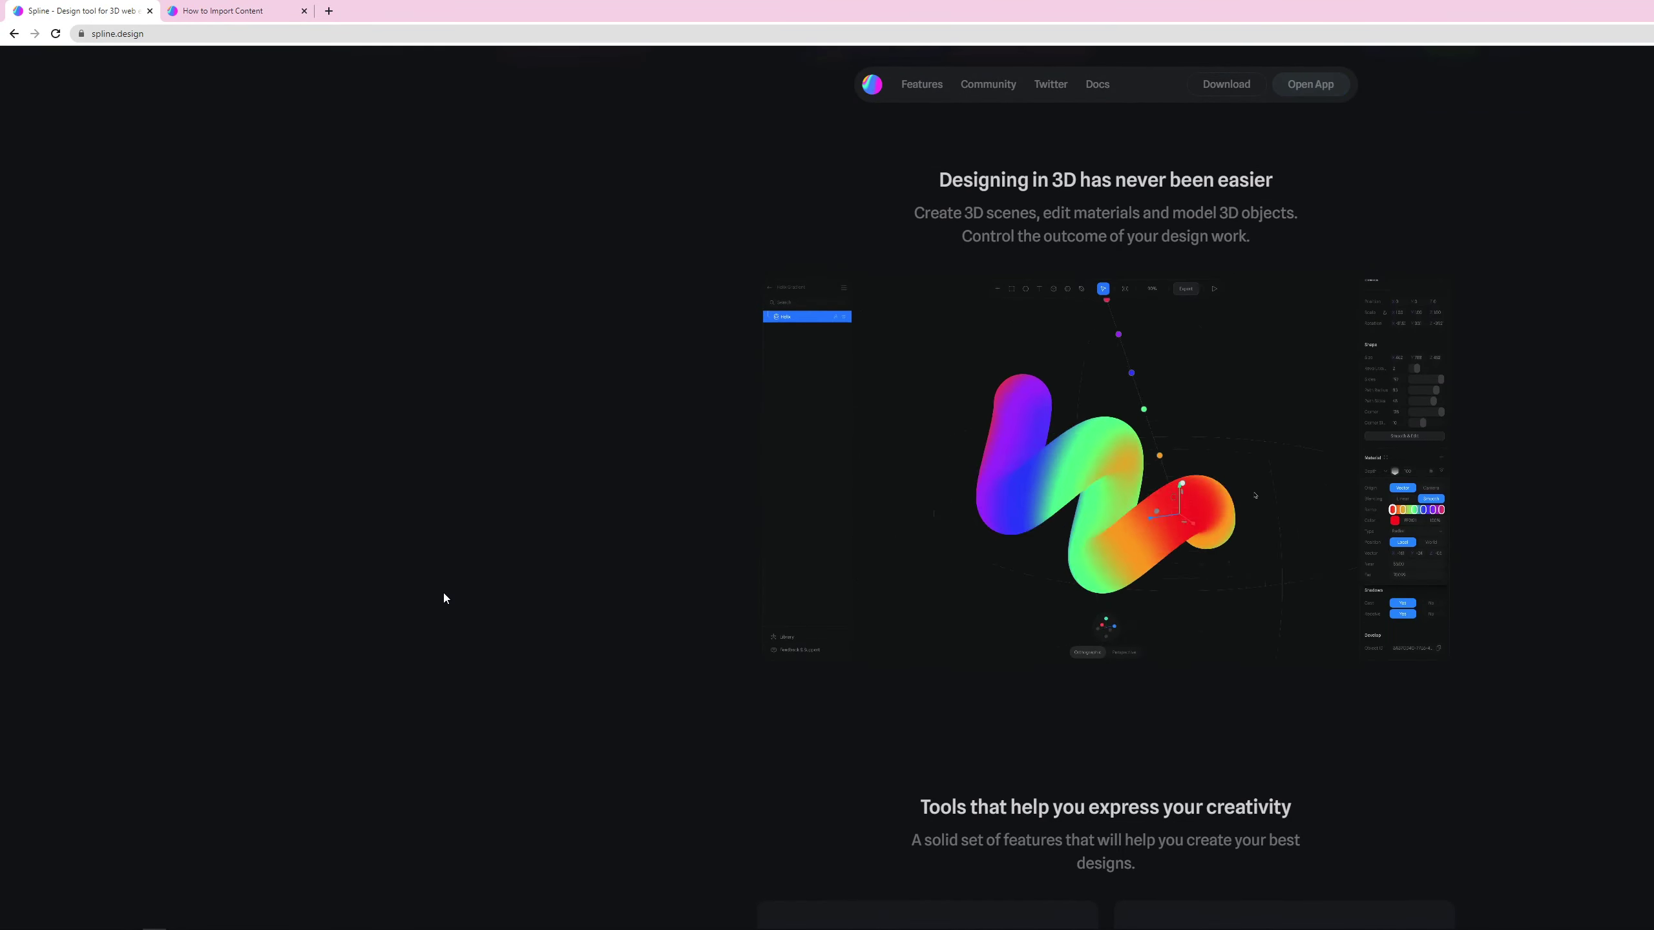
{"action": "scroll", "coordinate": [448, 590], "scroll_direction": "down", "scroll_amount": 1}
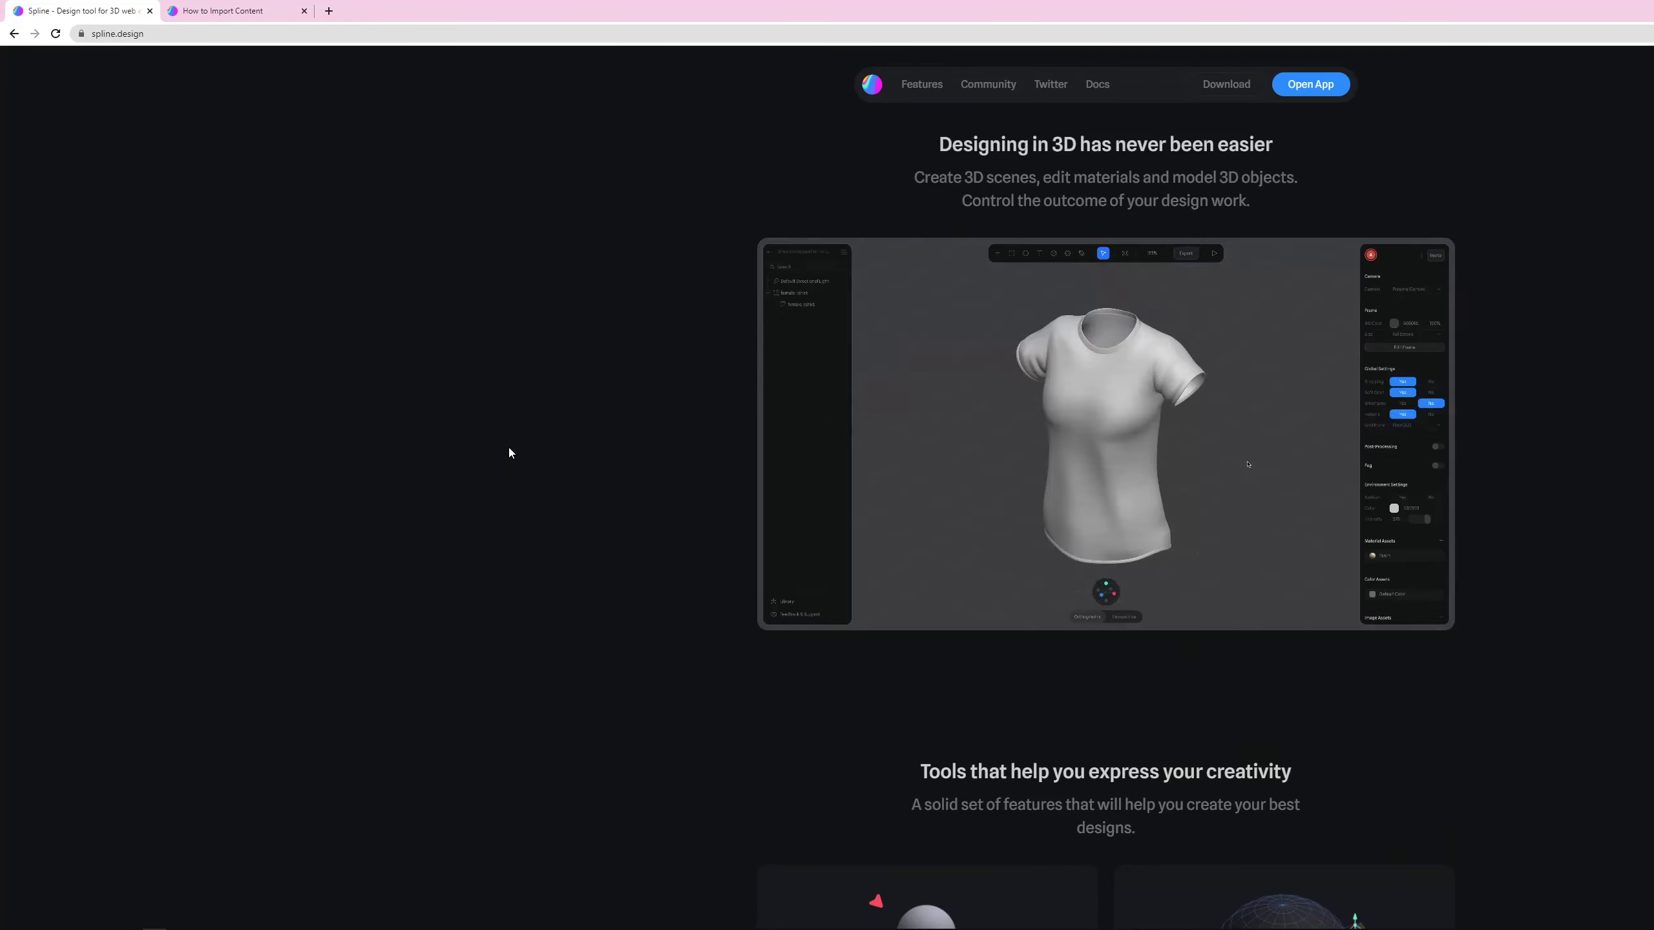
{"action": "scroll", "coordinate": [585, 483], "scroll_direction": "down", "scroll_amount": 2}
{"action": "scroll", "coordinate": [583, 489], "scroll_direction": "up", "scroll_amount": 2}
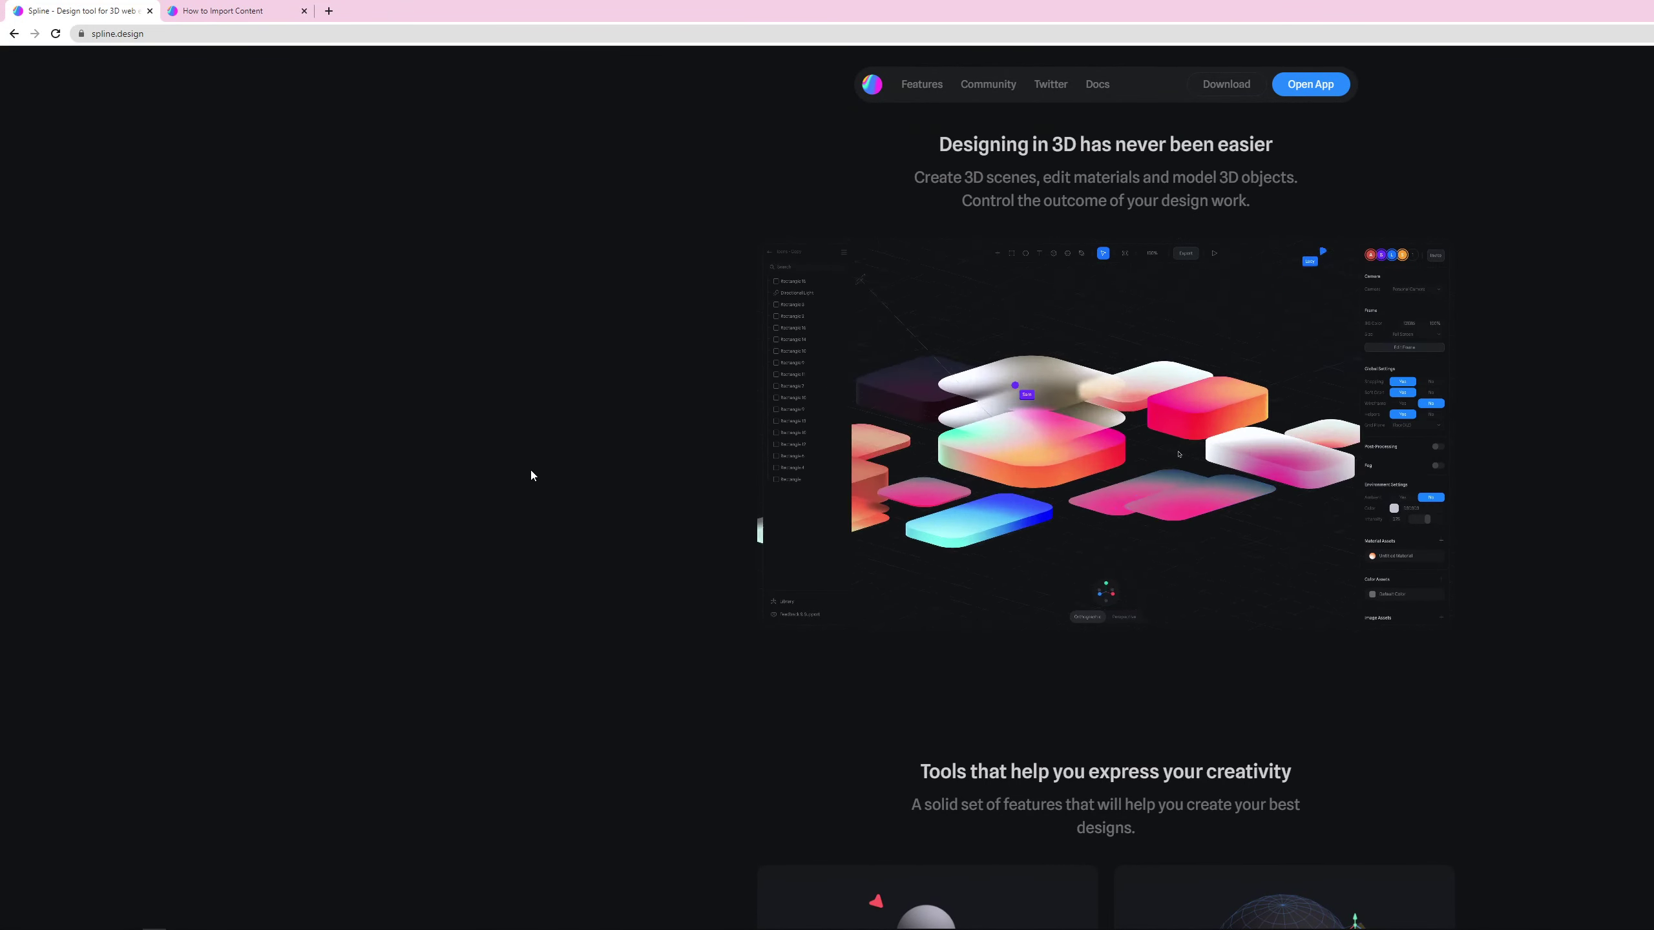
Step: Examine the home page's creative tool cards, additional features and the section on integrating 3D designs with embed code
{"action": "scroll", "coordinate": [509, 458], "scroll_direction": "down", "scroll_amount": 10}
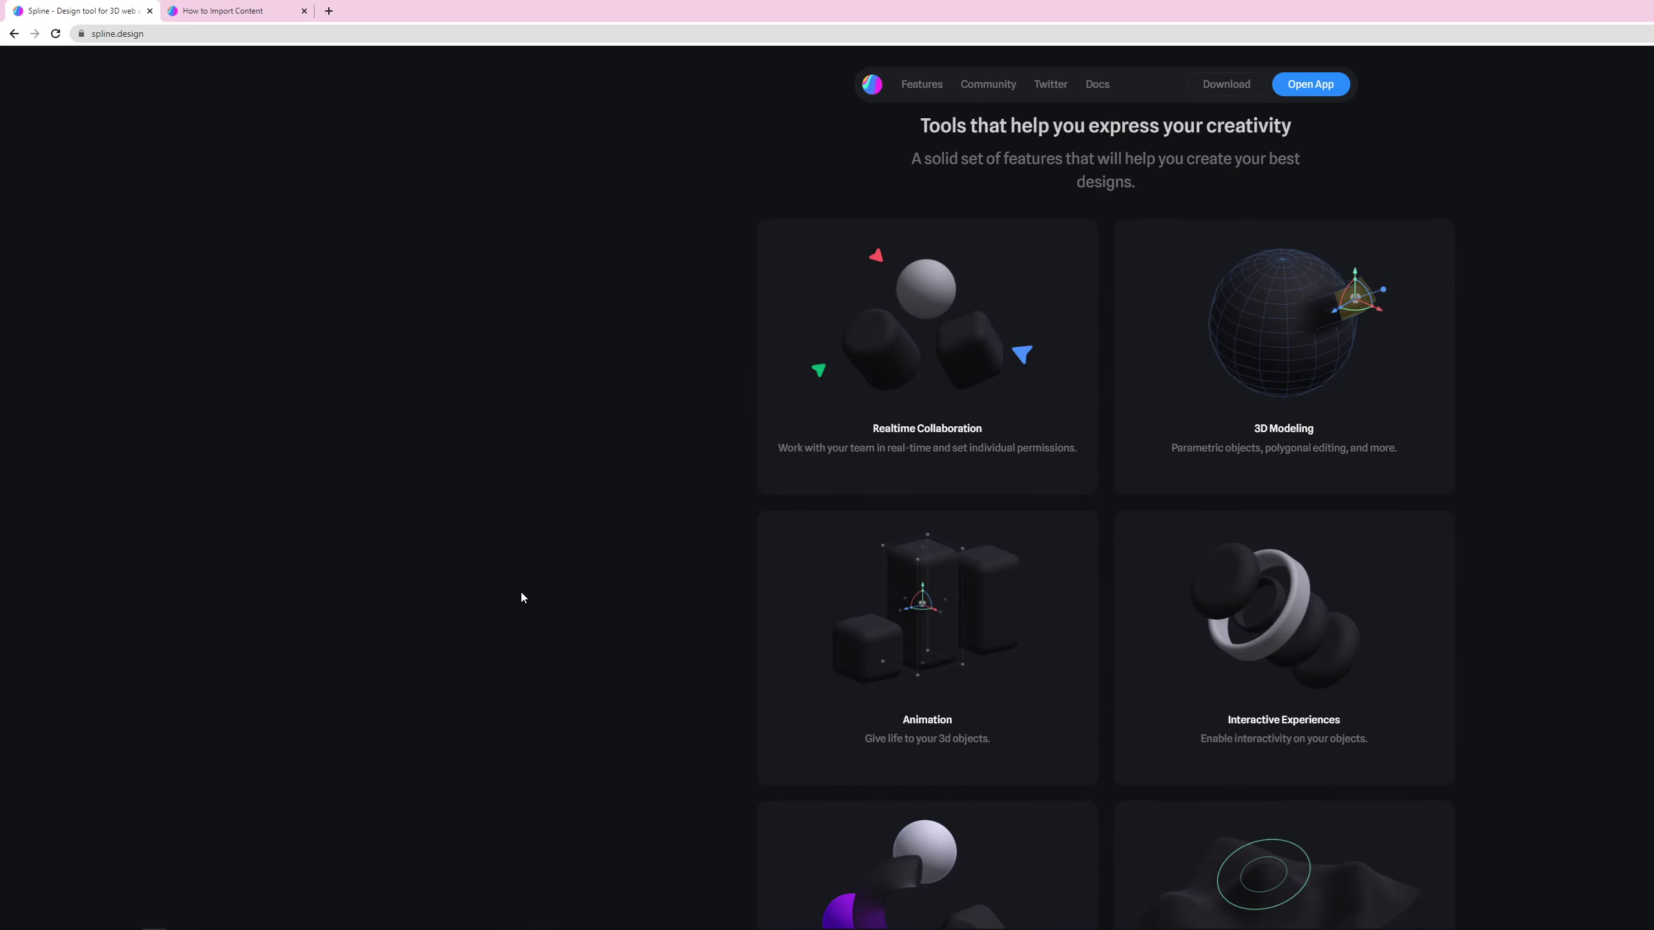
{"action": "scroll", "coordinate": [475, 468], "scroll_direction": "down", "scroll_amount": 3}
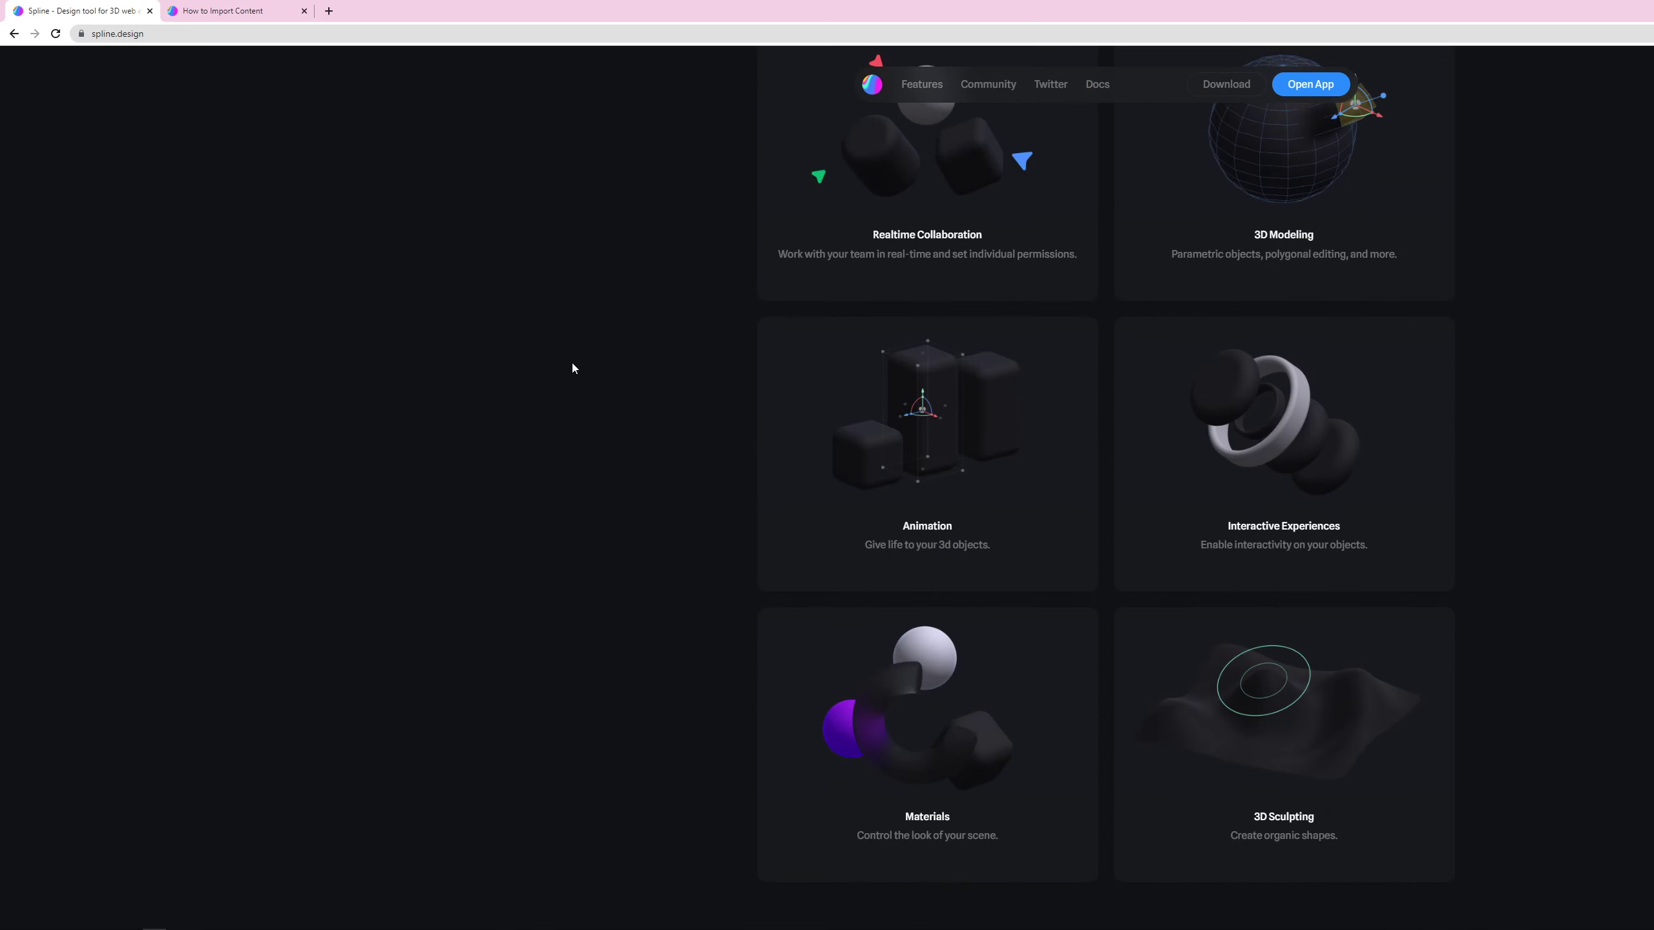
{"action": "scroll", "coordinate": [521, 416], "scroll_direction": "up", "scroll_amount": 1}
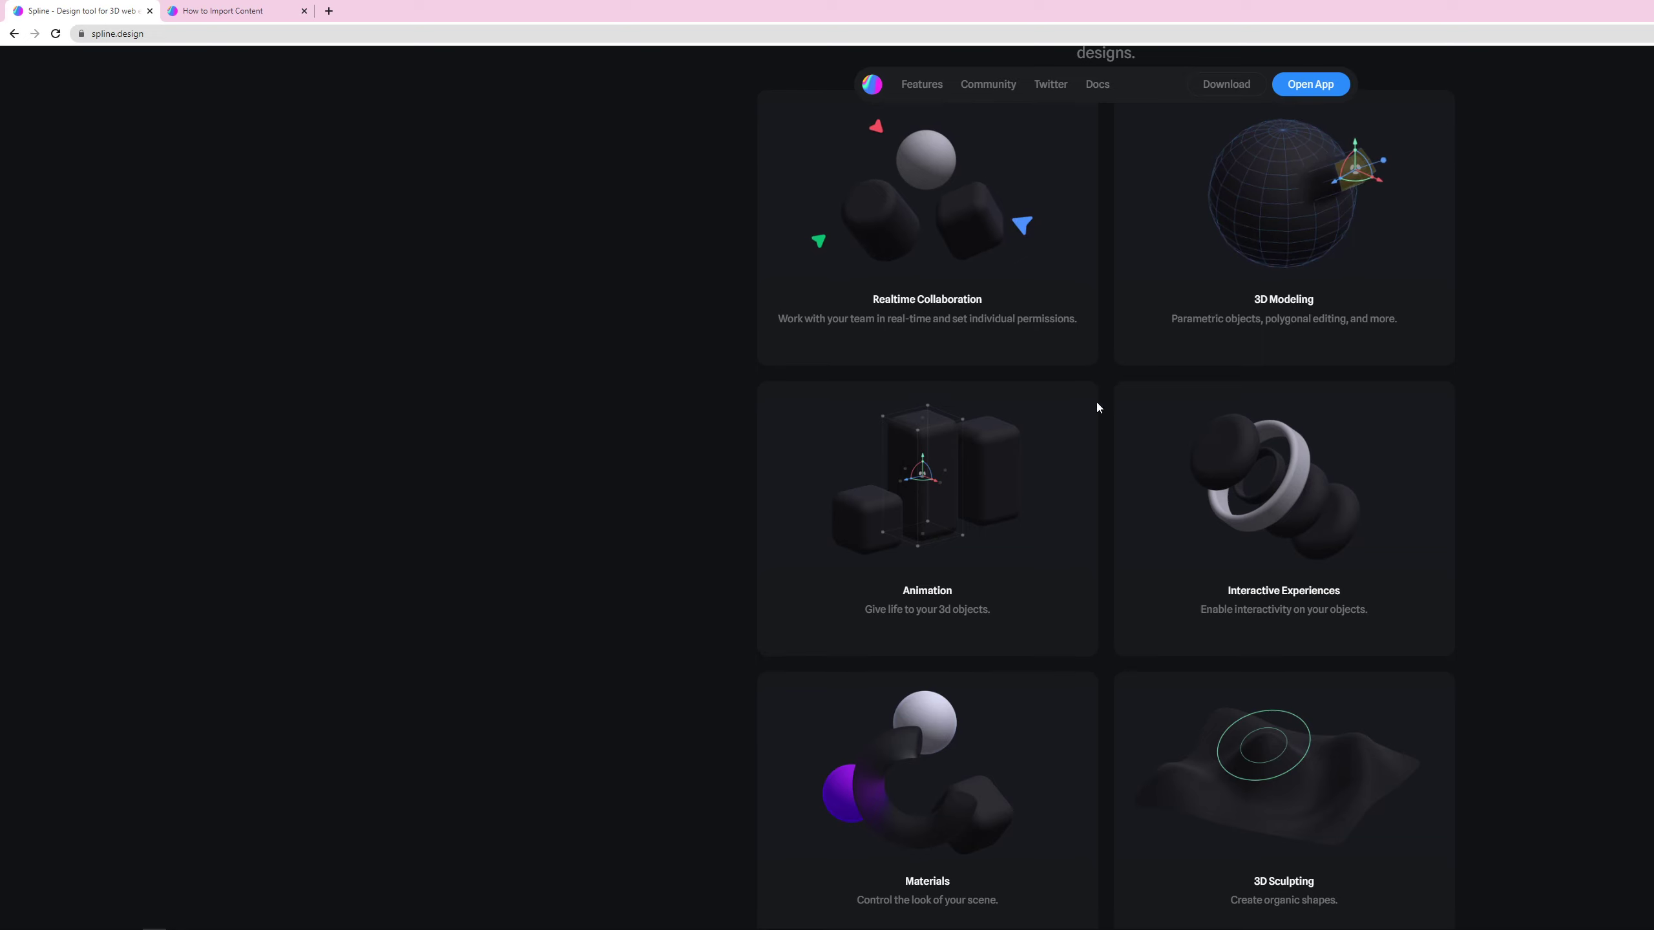
{"action": "scroll", "coordinate": [329, 480], "scroll_direction": "down", "scroll_amount": 1}
{"action": "scroll", "coordinate": [925, 266], "scroll_direction": "down", "scroll_amount": 2}
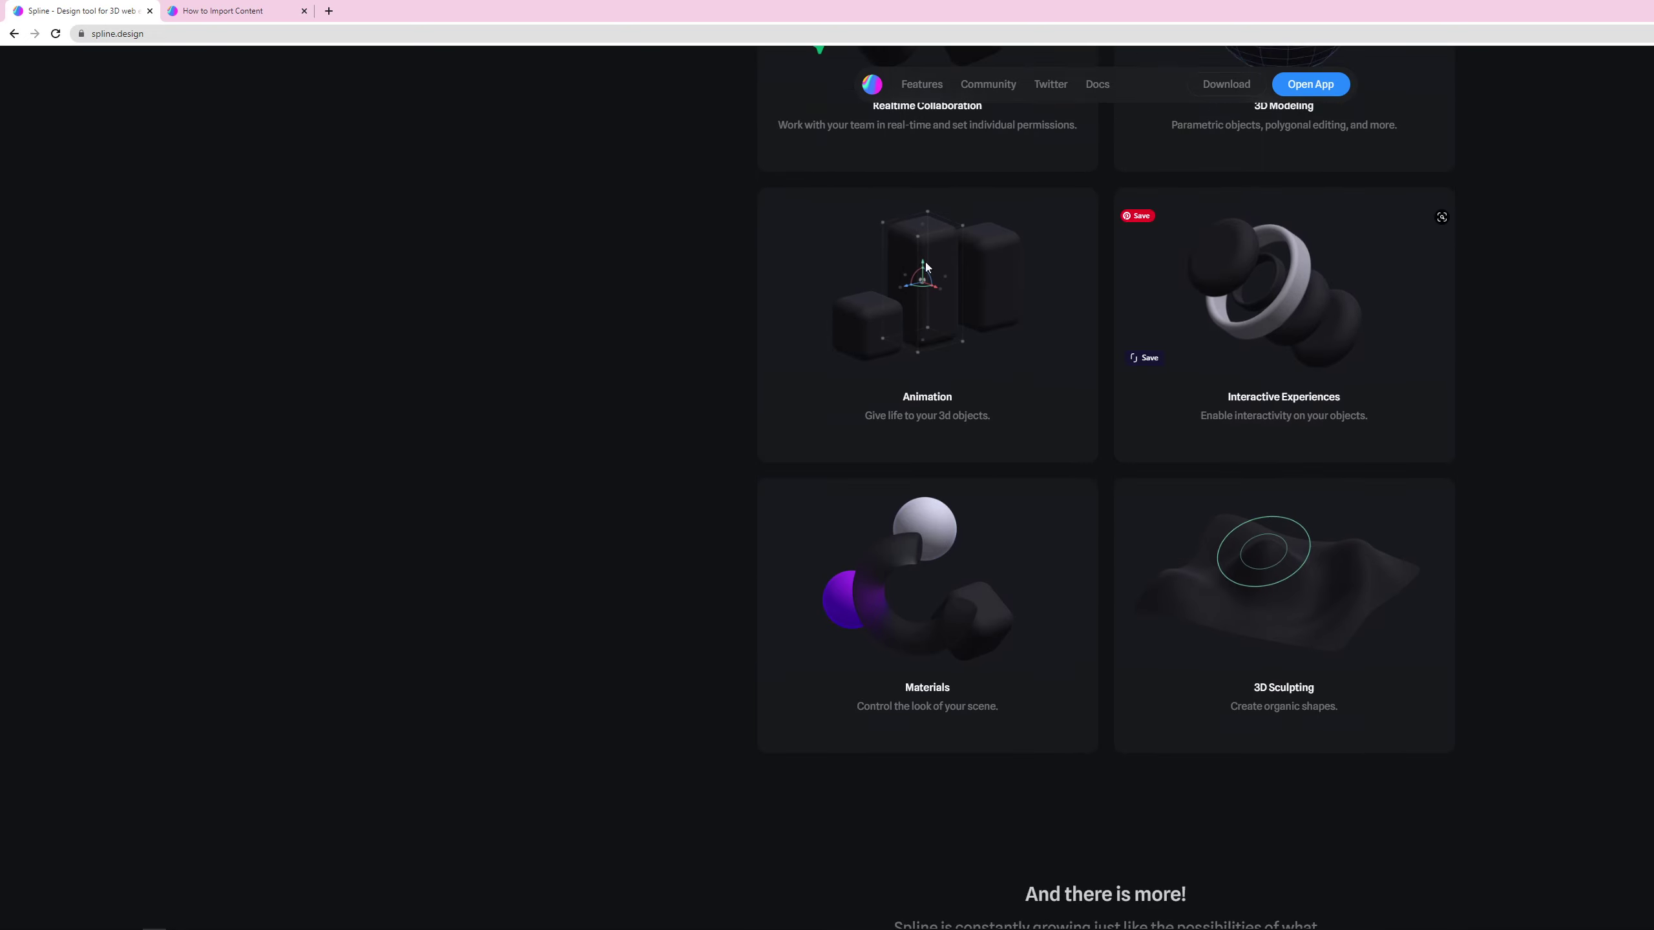
{"action": "scroll", "coordinate": [576, 501], "scroll_direction": "down", "scroll_amount": 7}
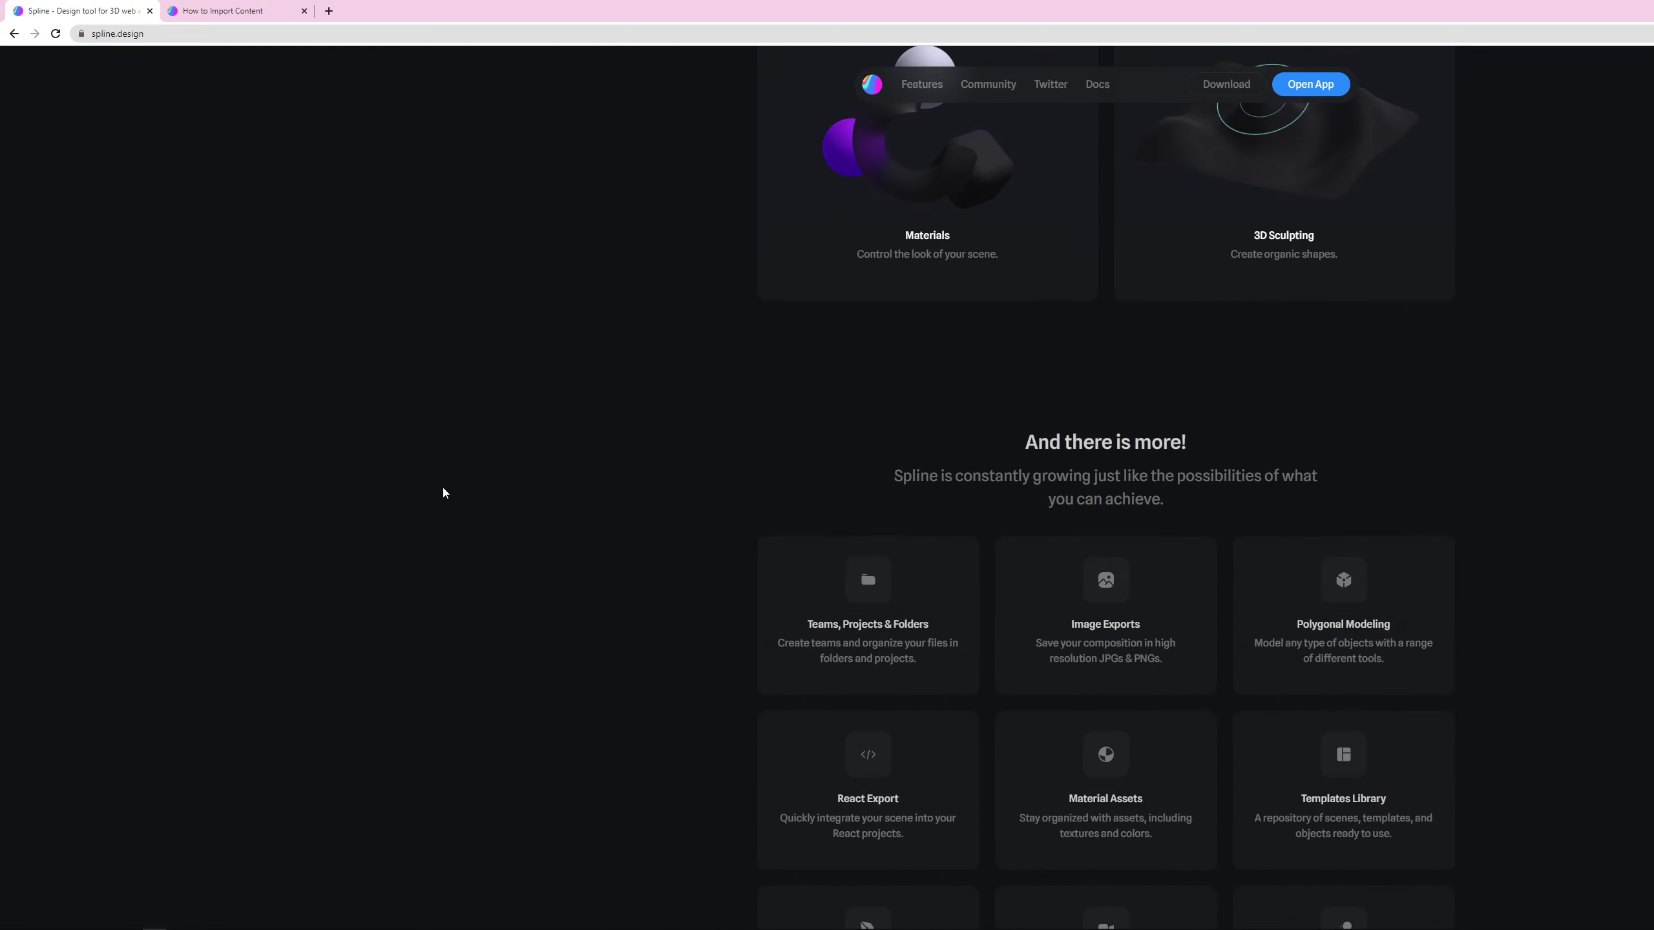
{"action": "scroll", "coordinate": [444, 493], "scroll_direction": "down", "scroll_amount": 15}
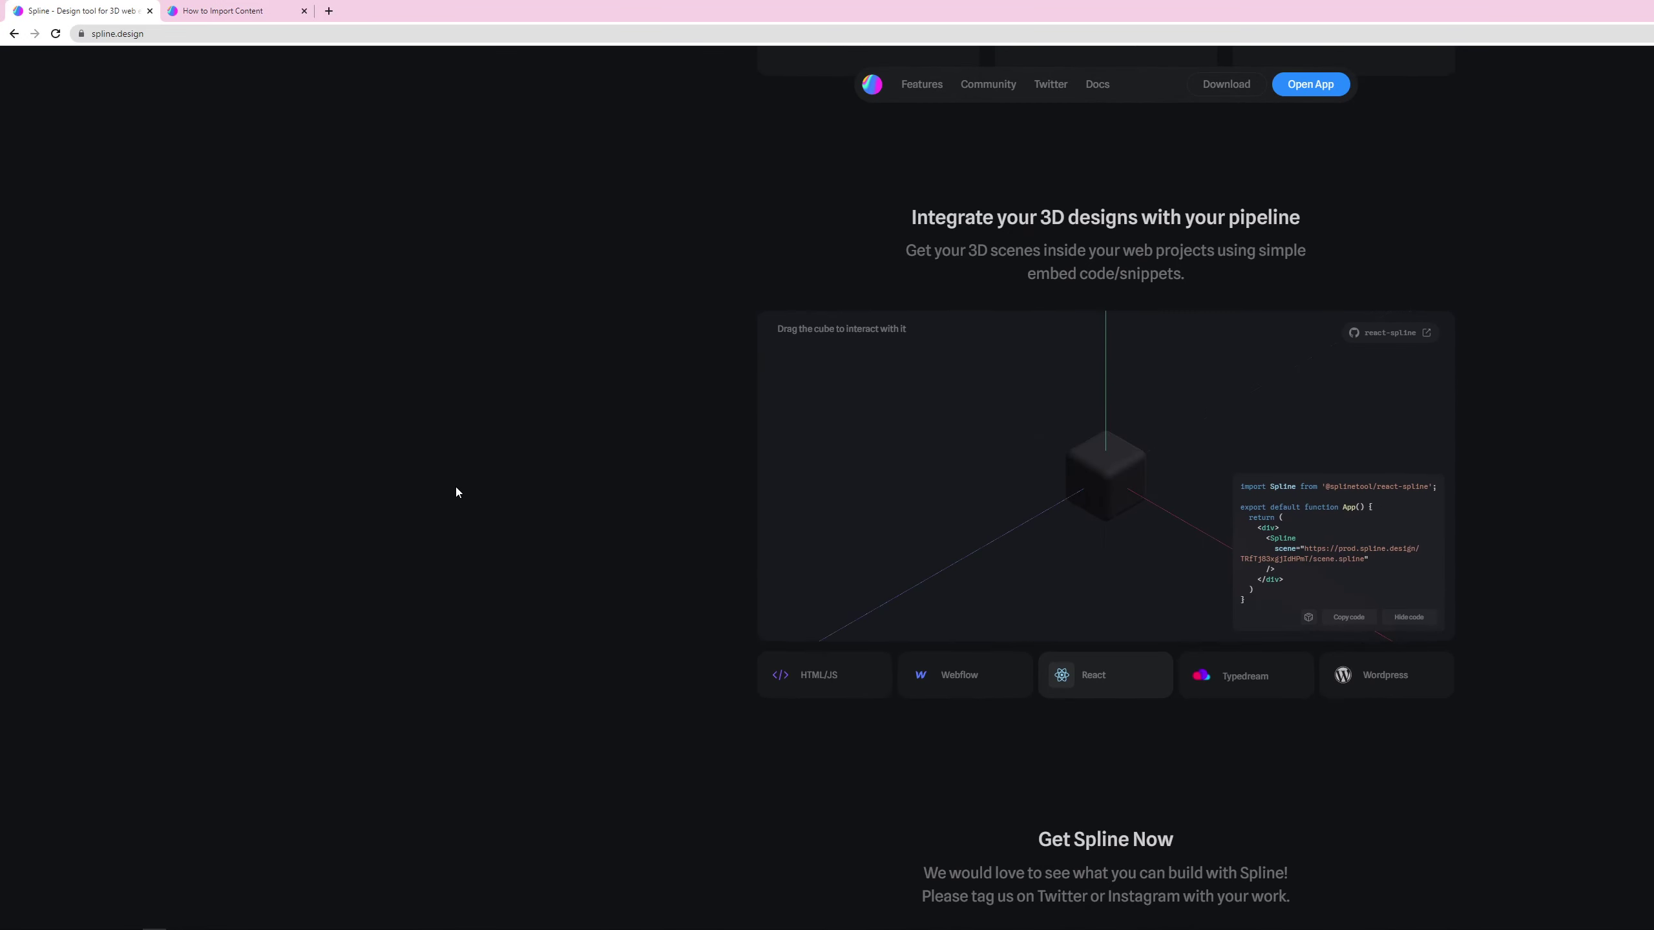
{"action": "scroll", "coordinate": [456, 492], "scroll_direction": "up", "scroll_amount": 1}
{"action": "mouse_move", "coordinate": [1114, 557]}
{"action": "left_mouse_down"}
{"action": "mouse_move", "coordinate": [1018, 595]}
{"action": "mouse_move", "coordinate": [1050, 528]}
{"action": "mouse_move", "coordinate": [1120, 562]}
{"action": "left_mouse_up"}
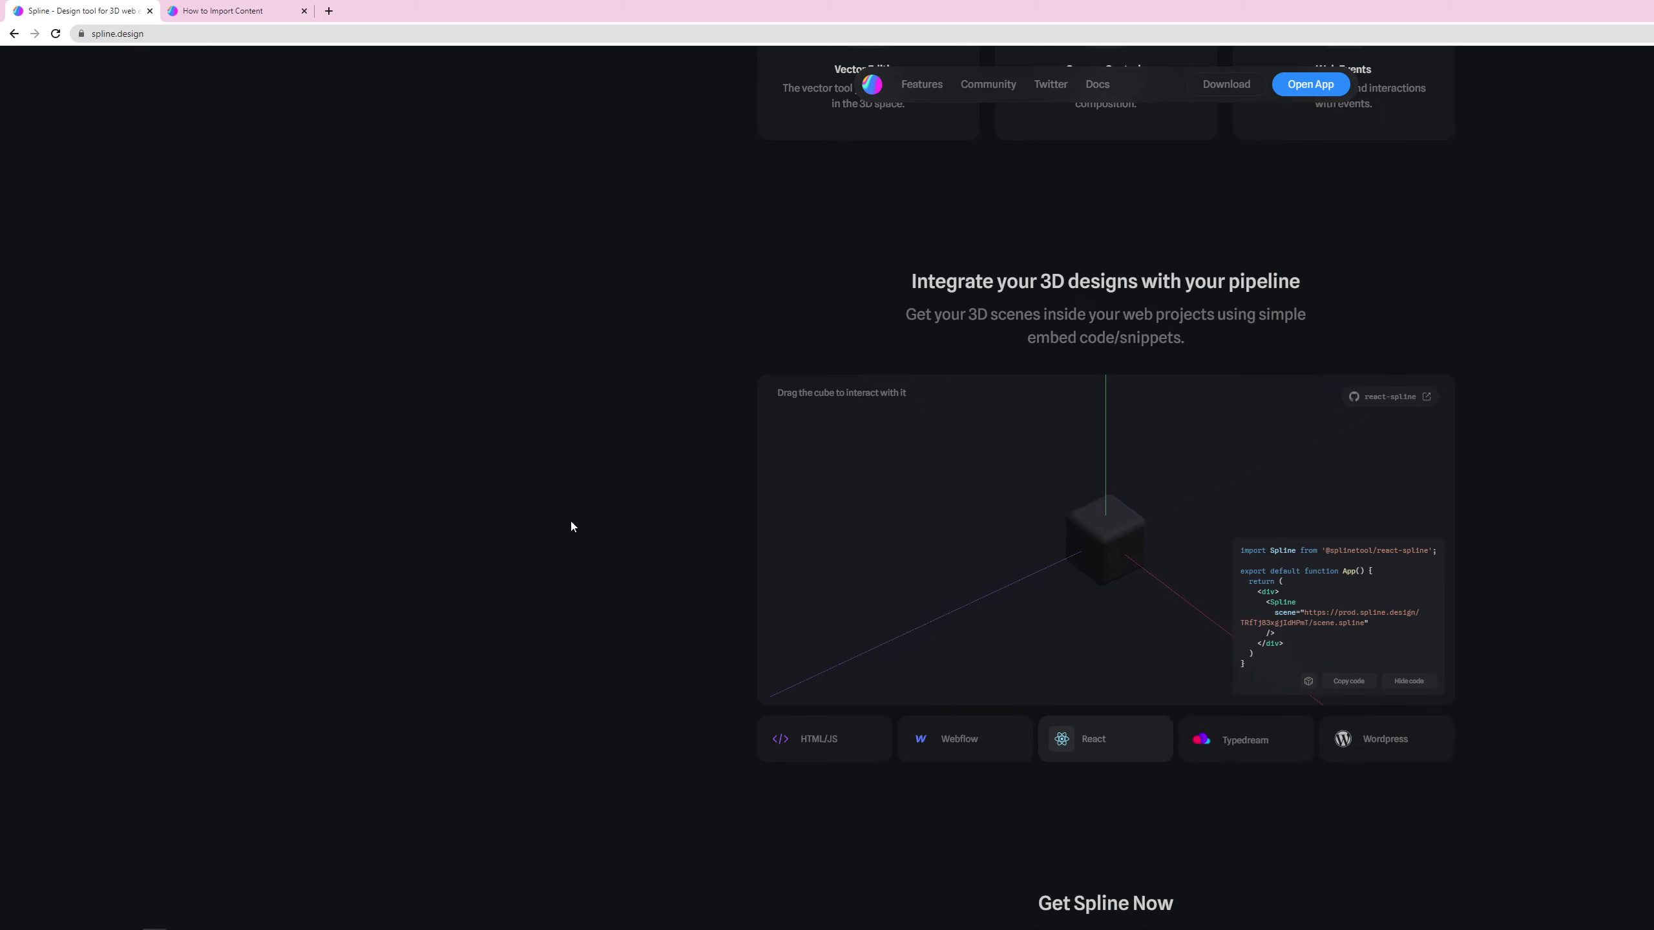
Step: Orbit the rabbit scene in the home page's hero area and go to the Spline download options
{"action": "scroll", "coordinate": [628, 614], "scroll_direction": "down", "scroll_amount": 10}
{"action": "scroll", "coordinate": [477, 381], "scroll_direction": "up", "scroll_amount": 20}
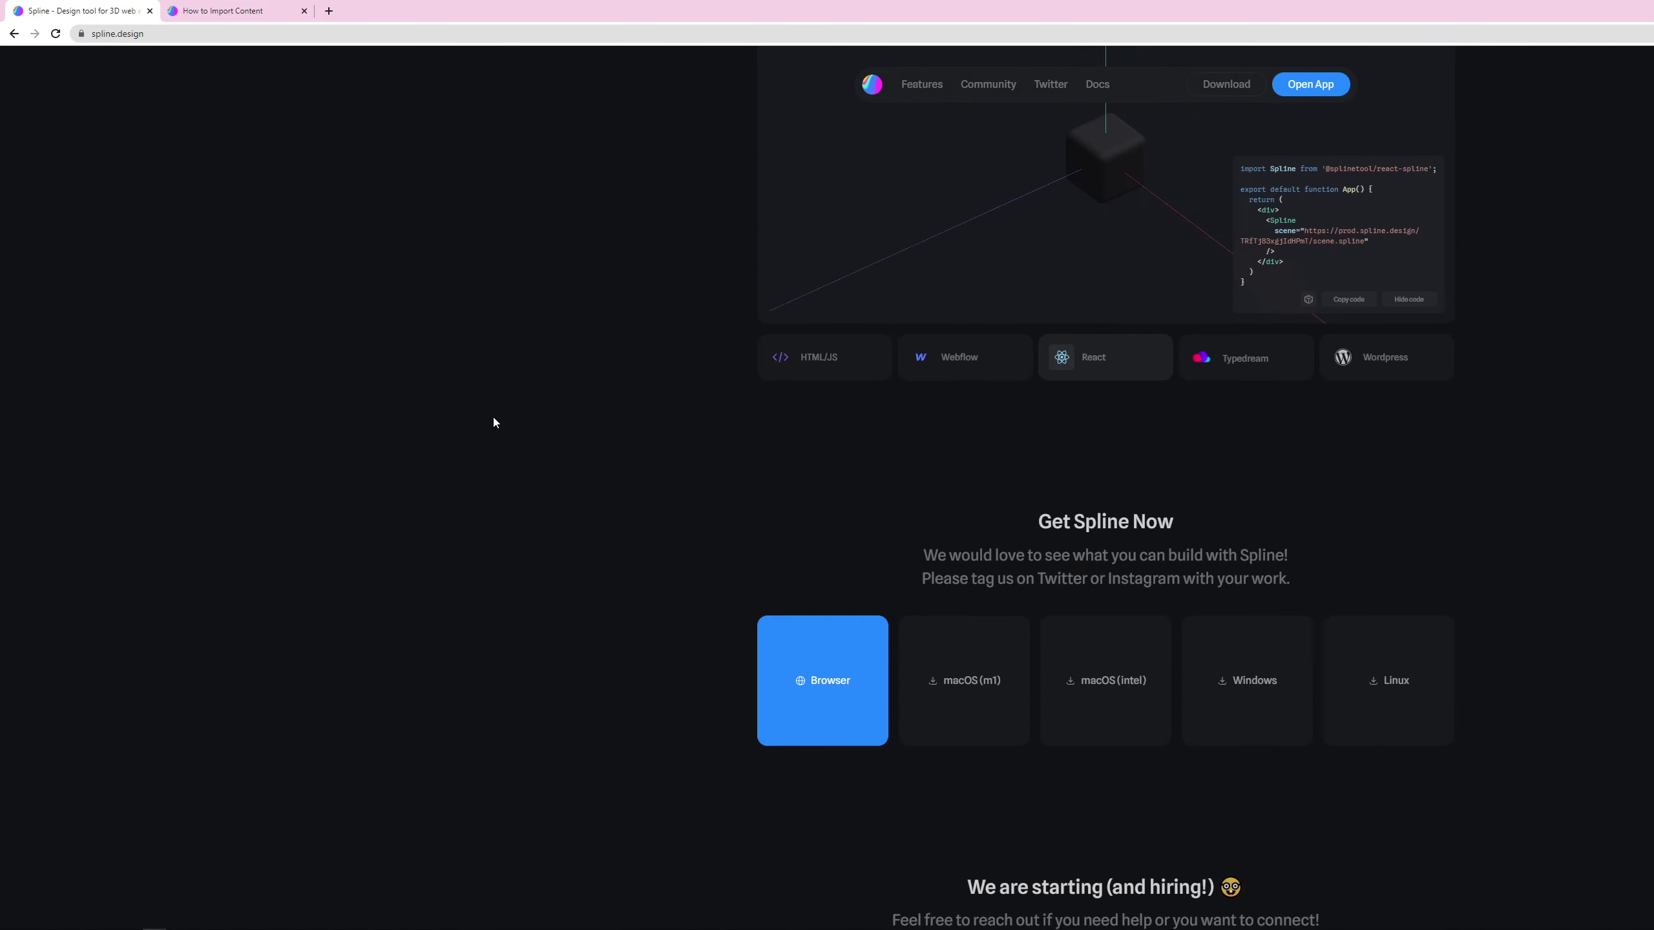
{"action": "scroll", "coordinate": [571, 426], "scroll_direction": "up", "scroll_amount": 6}
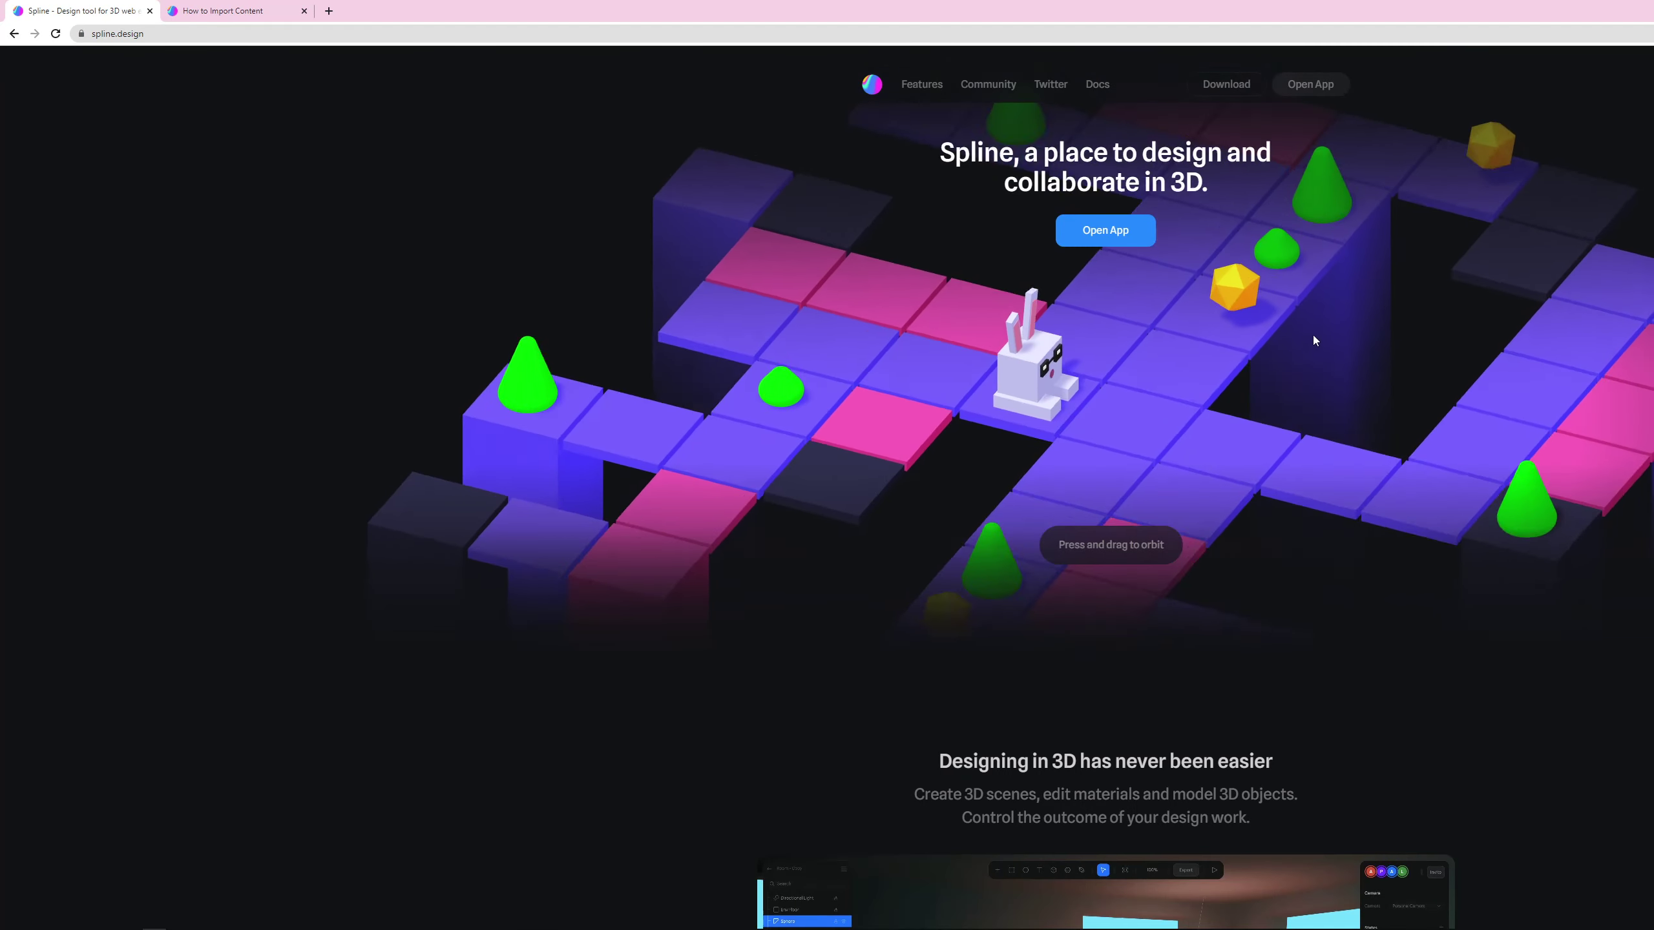
{"action": "left_click_drag", "start_coordinate": [1313, 335], "coordinate": [1010, 441]}
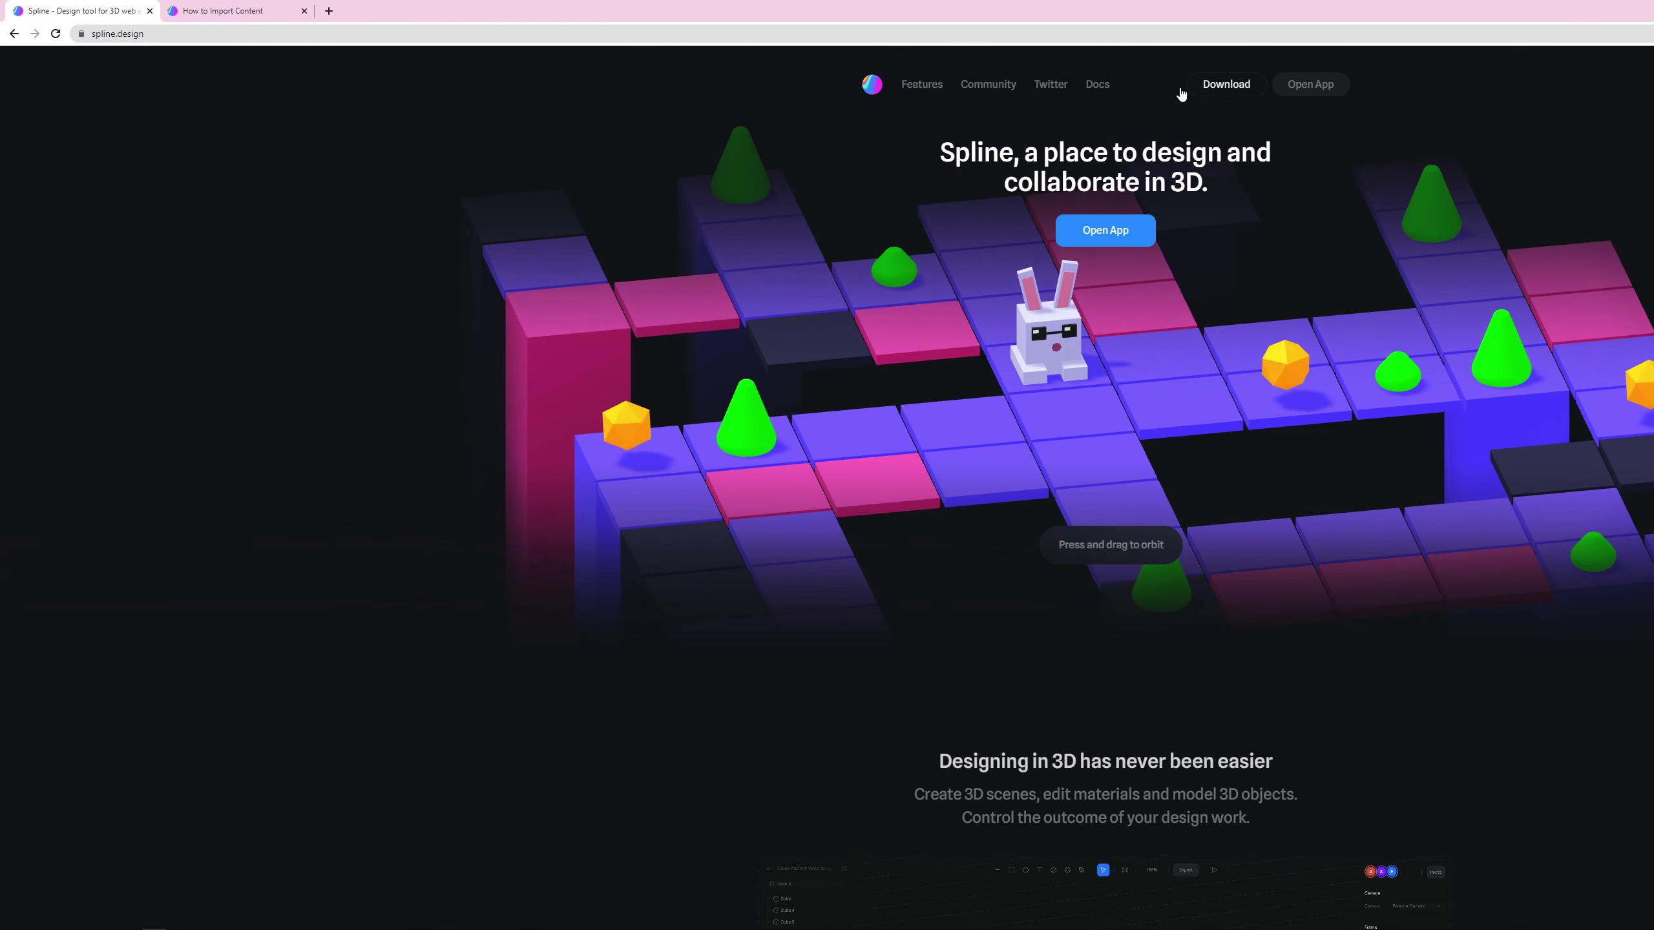
{"action": "left_click", "coordinate": [1211, 84]}
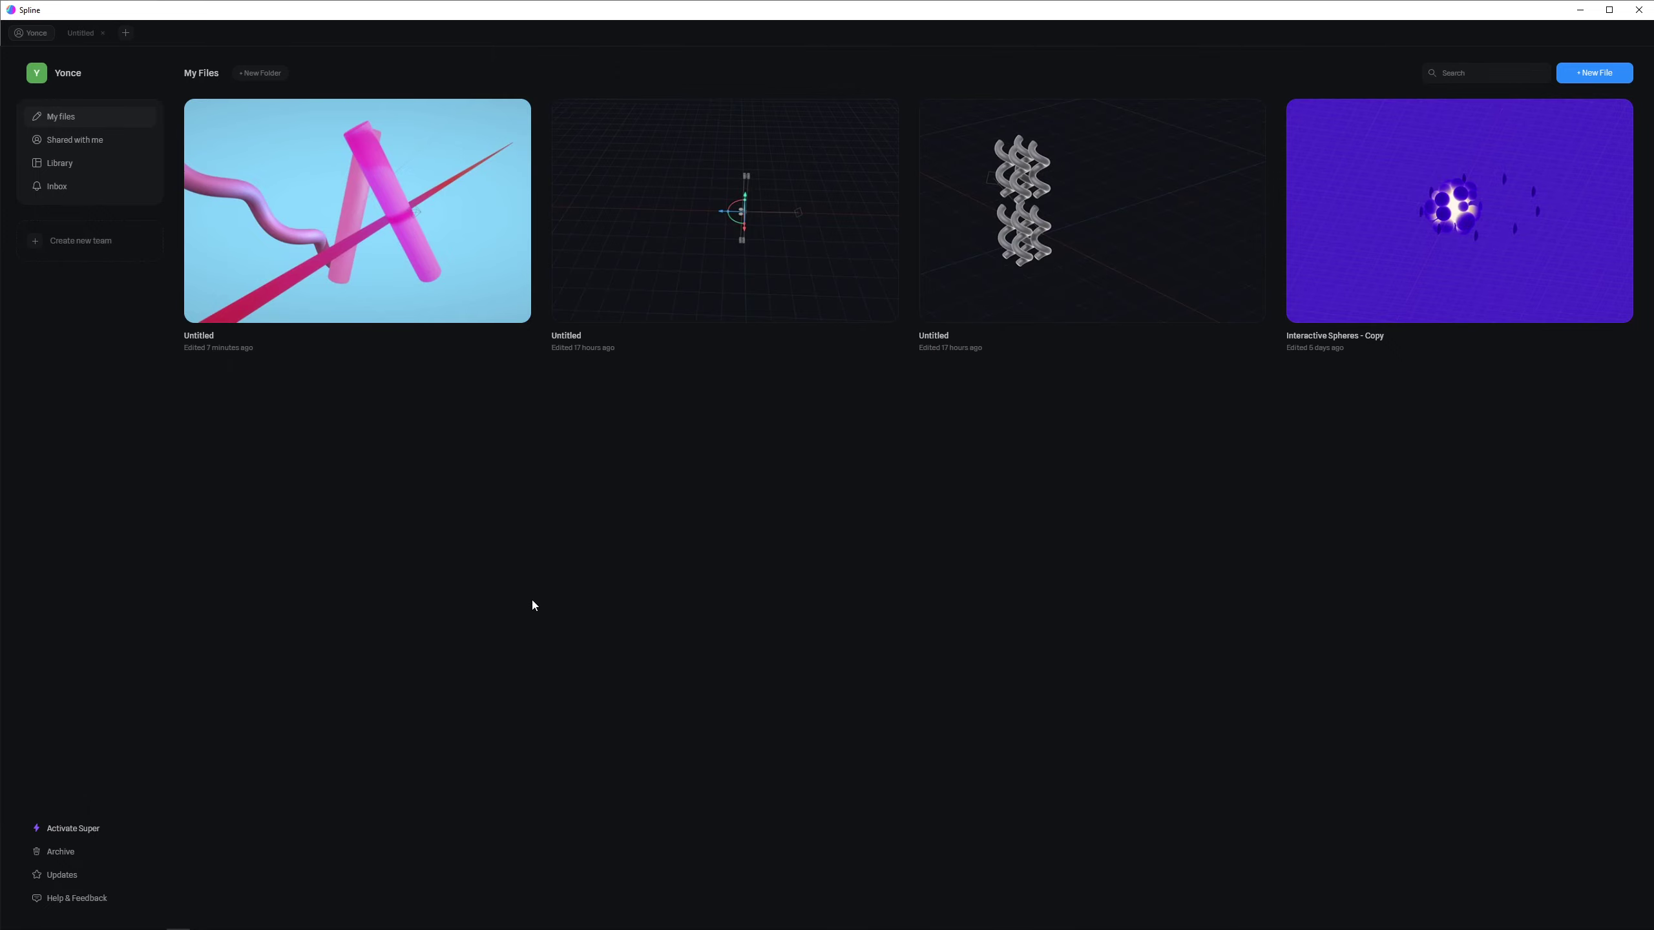
Step: Browse the library of ready-made scenes and open 3D Concrete Shape from the Abstract category
{"action": "left_click", "coordinate": [72, 162]}
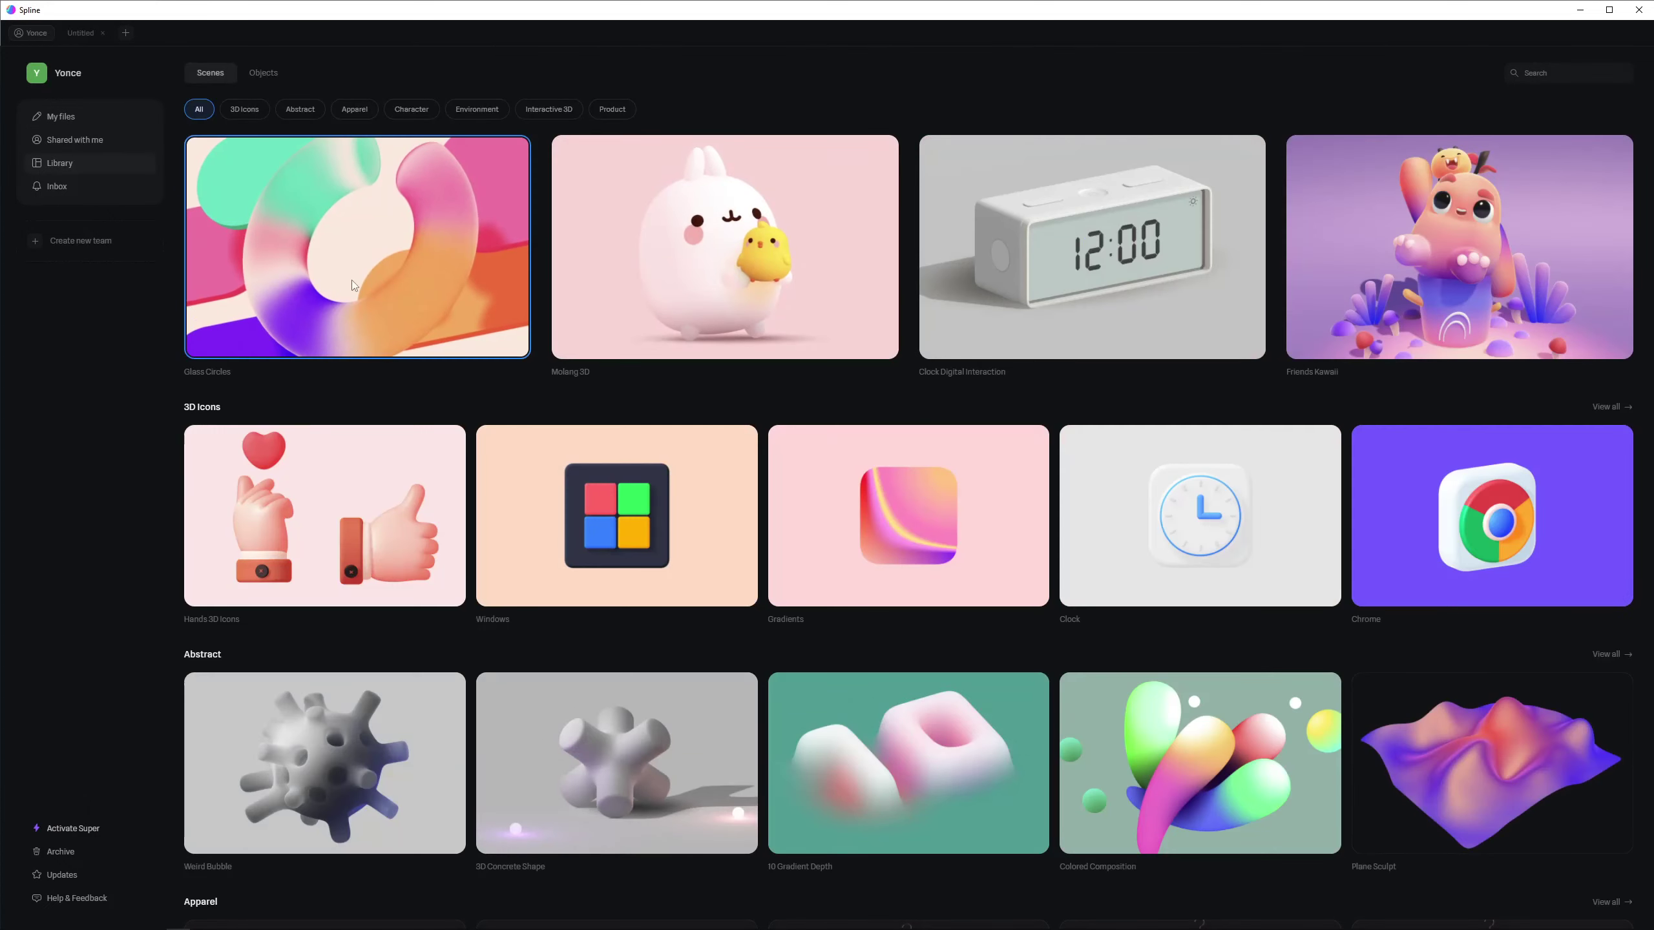
{"action": "scroll", "coordinate": [336, 254], "scroll_direction": "down", "scroll_amount": 3}
{"action": "scroll", "coordinate": [335, 254], "scroll_direction": "up", "scroll_amount": 3}
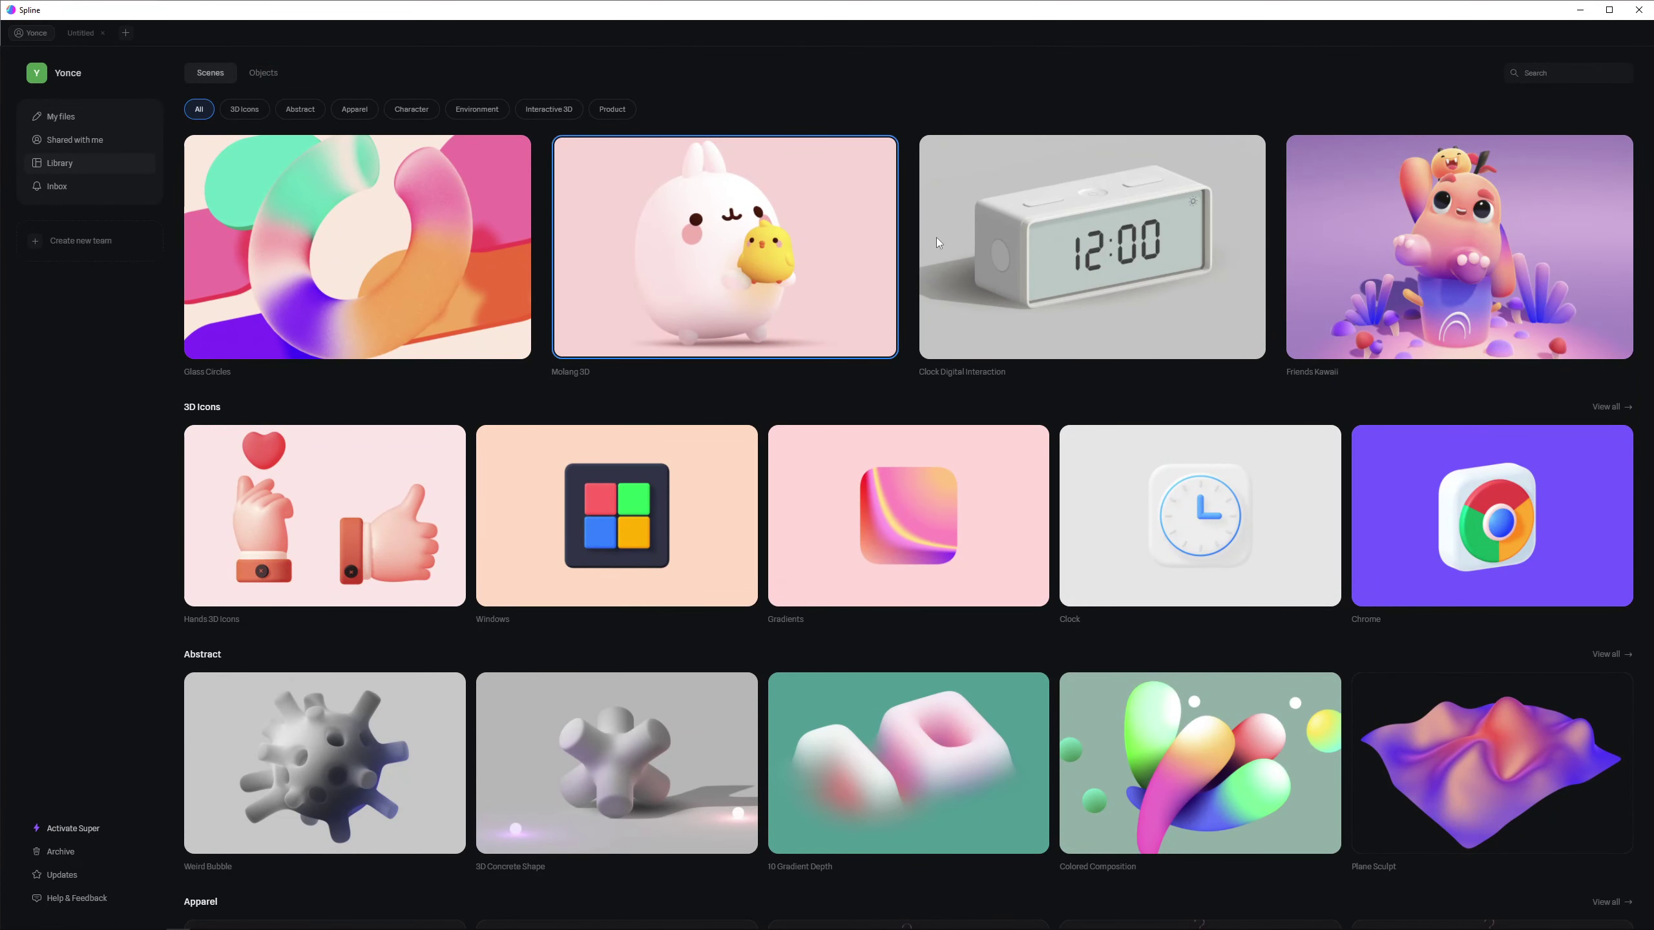
{"action": "scroll", "coordinate": [717, 319], "scroll_direction": "down", "scroll_amount": 8}
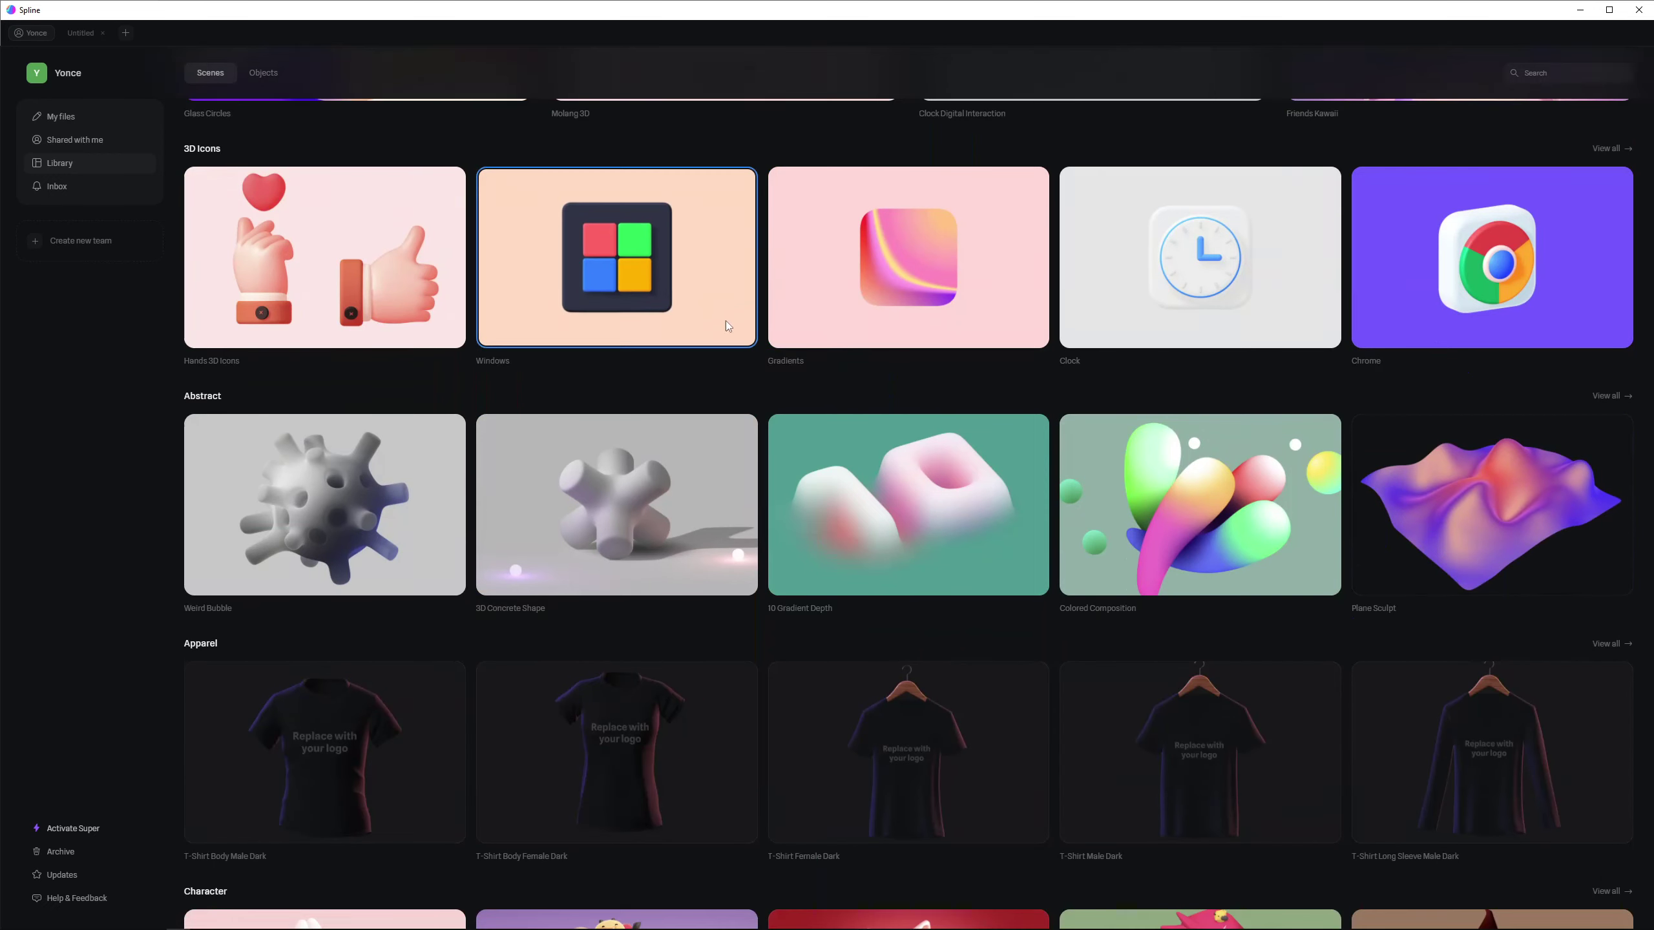
{"action": "scroll", "coordinate": [717, 397], "scroll_direction": "up", "scroll_amount": 2}
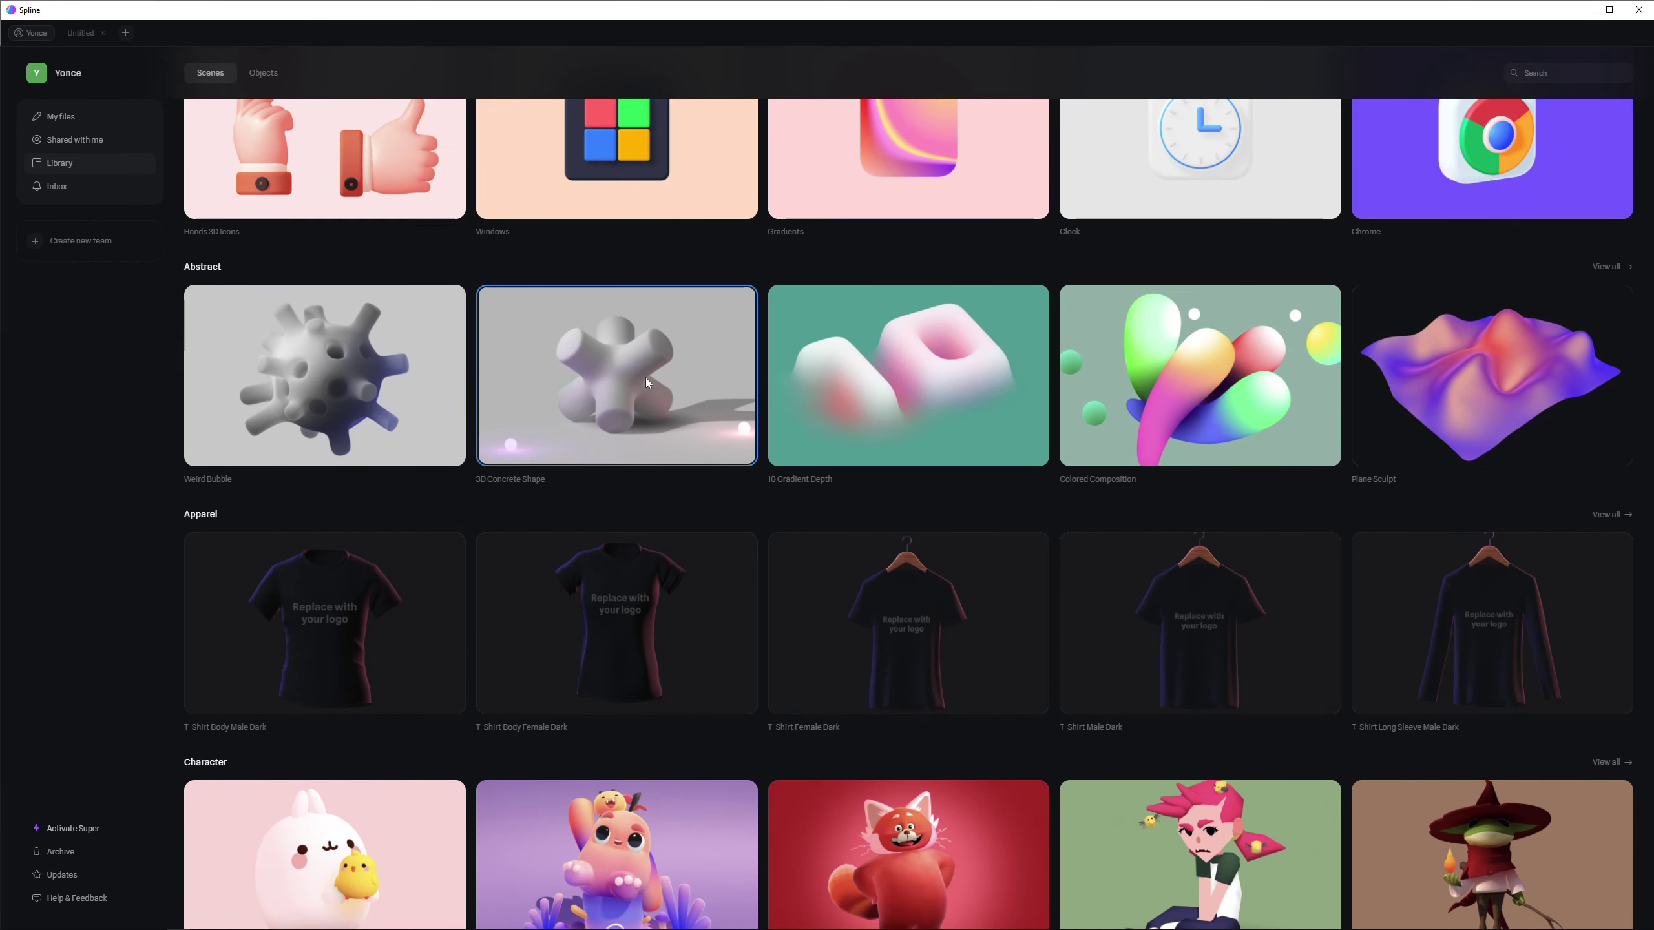
{"action": "left_click", "coordinate": [605, 381]}
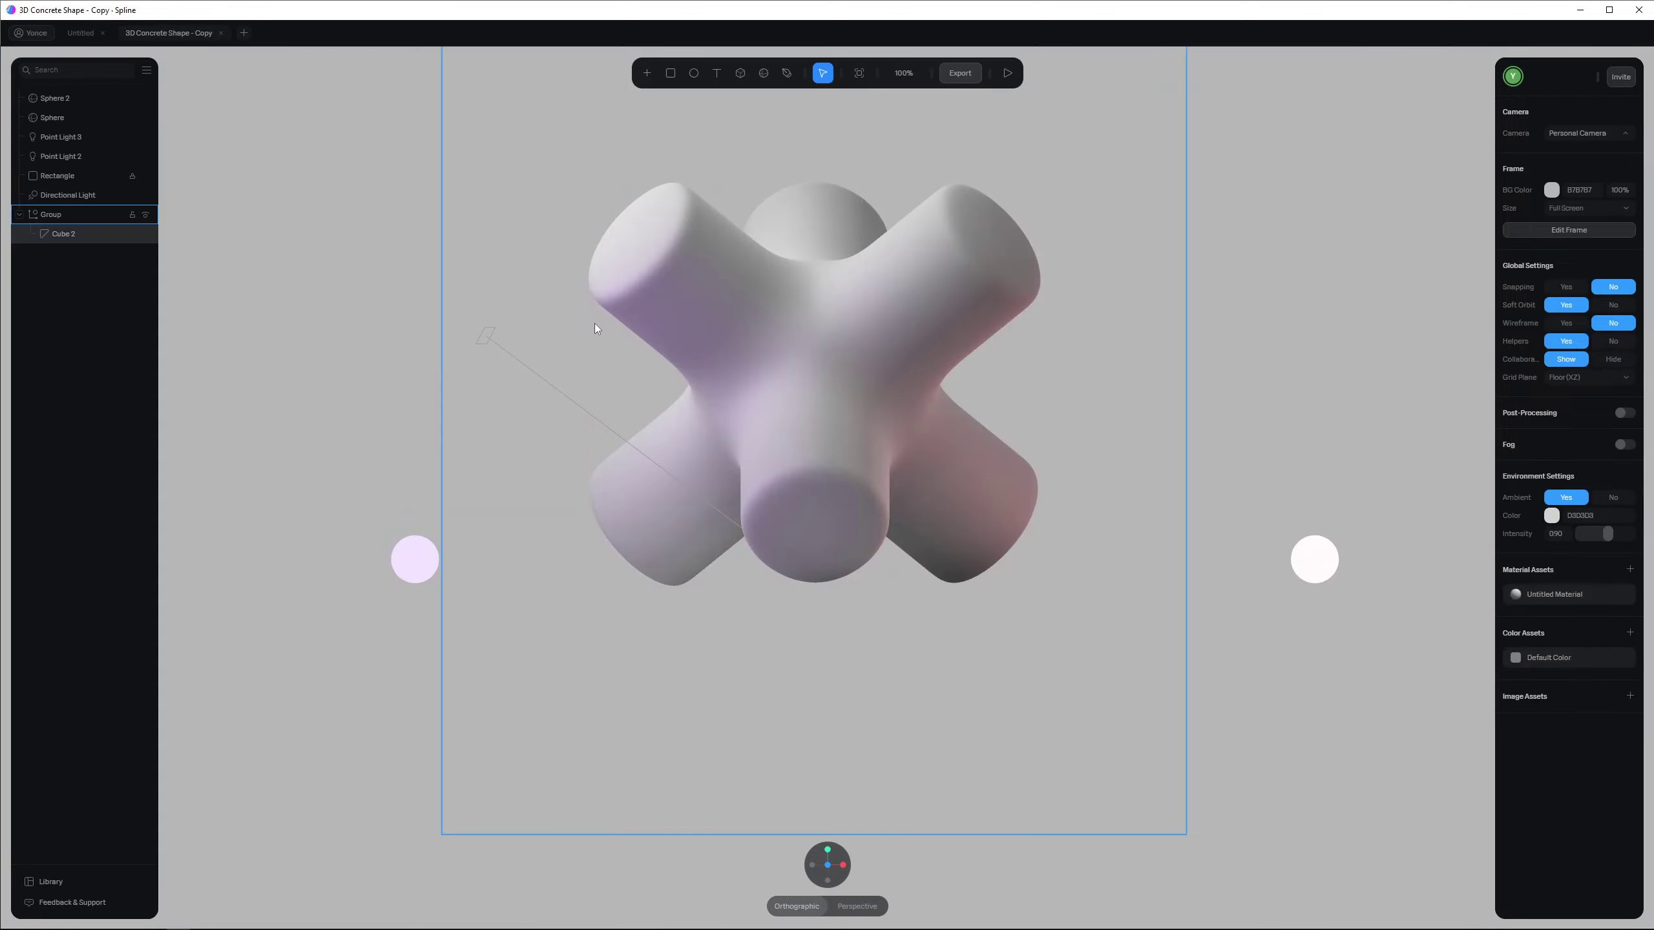
Step: Examine the concrete shape from several angles and zoom distances, including its shadow and the glowing spheres around it
{"action": "mouse_move", "coordinate": [598, 320]}
{"action": "left_mouse_down"}
{"action": "mouse_move", "coordinate": [699, 320]}
{"action": "mouse_move", "coordinate": [612, 306]}
{"action": "left_mouse_up"}
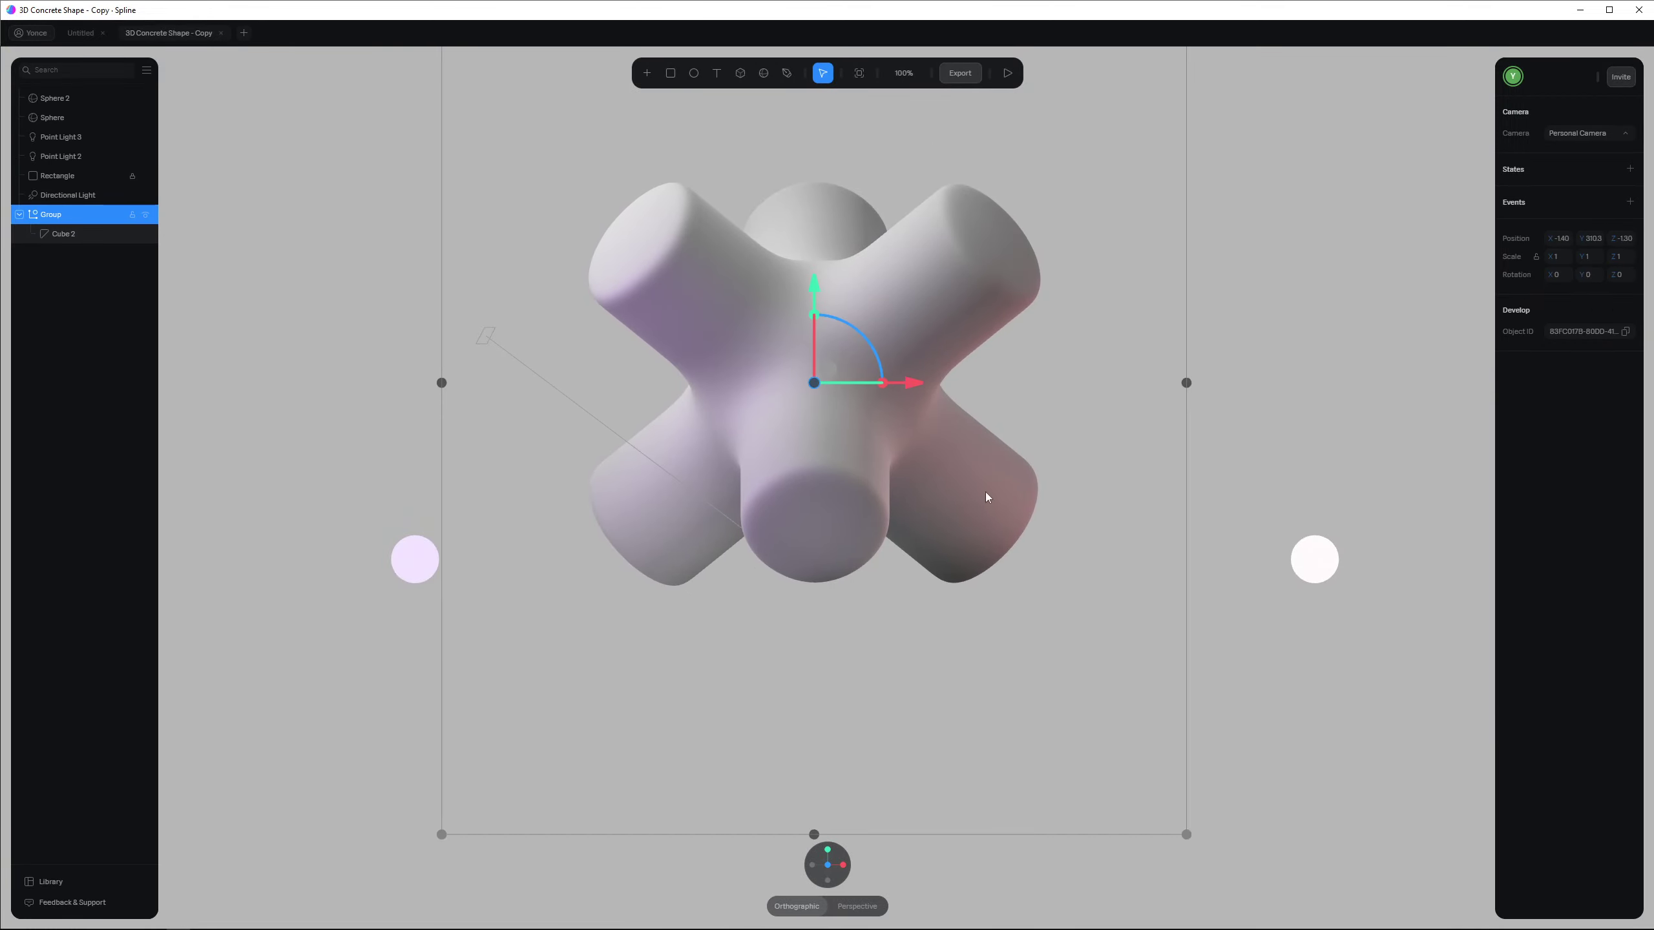
{"action": "left_click", "coordinate": [572, 466]}
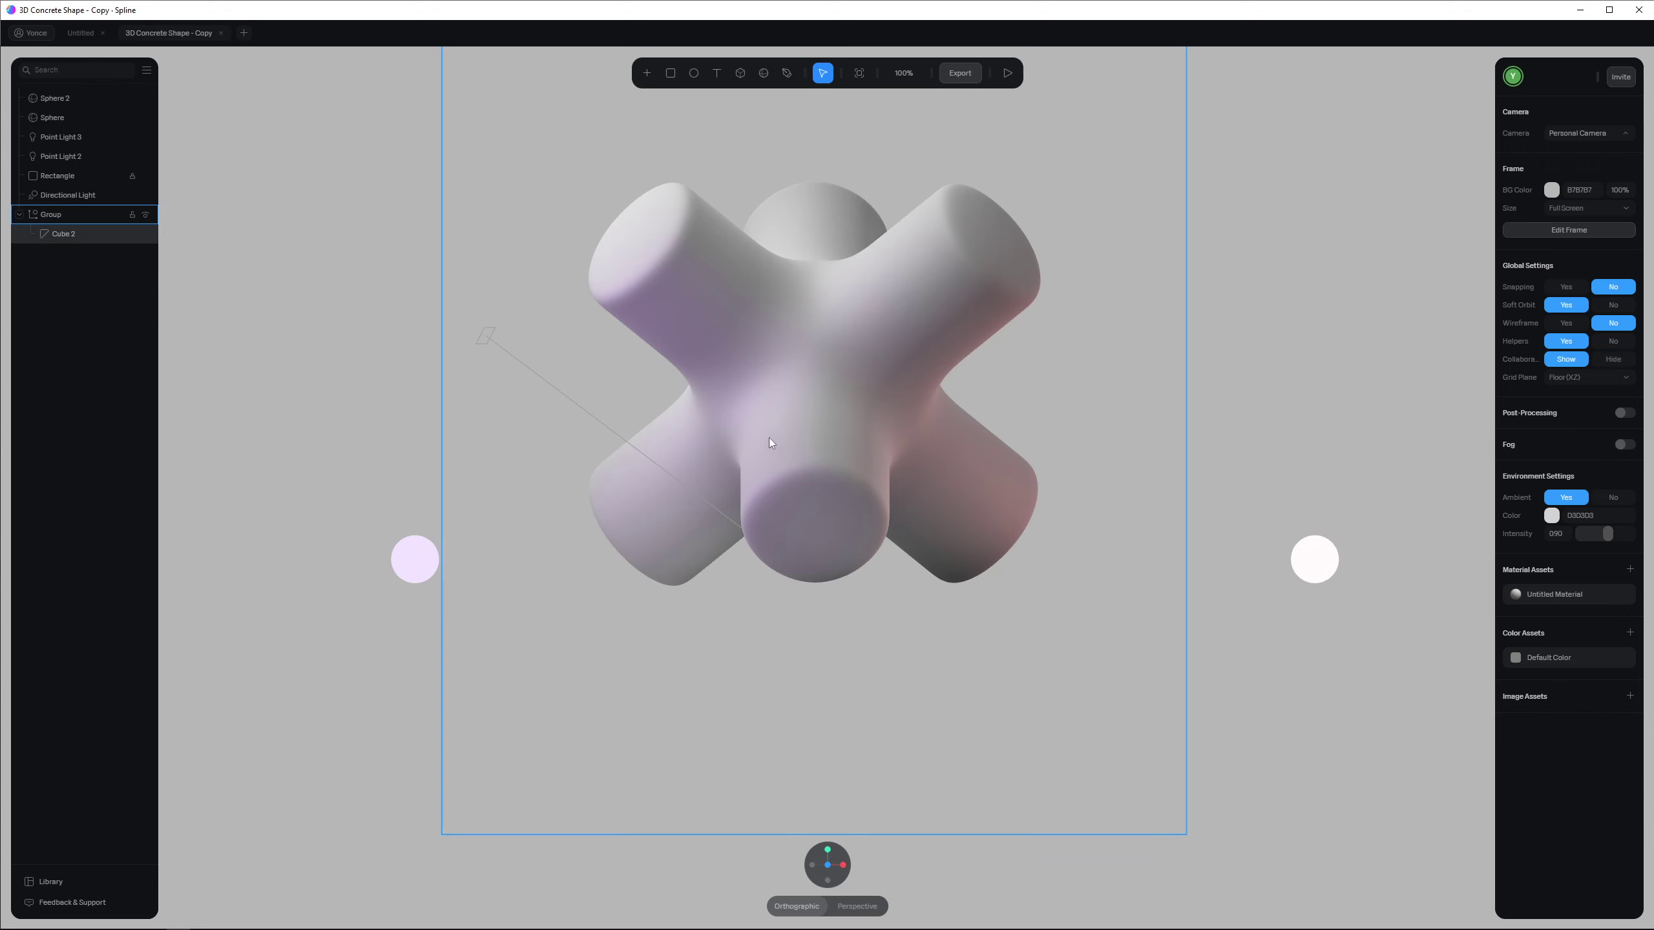
{"action": "middle_click_drag", "start_coordinate": [768, 437], "coordinate": [778, 480]}
{"action": "left_click", "coordinate": [778, 481]}
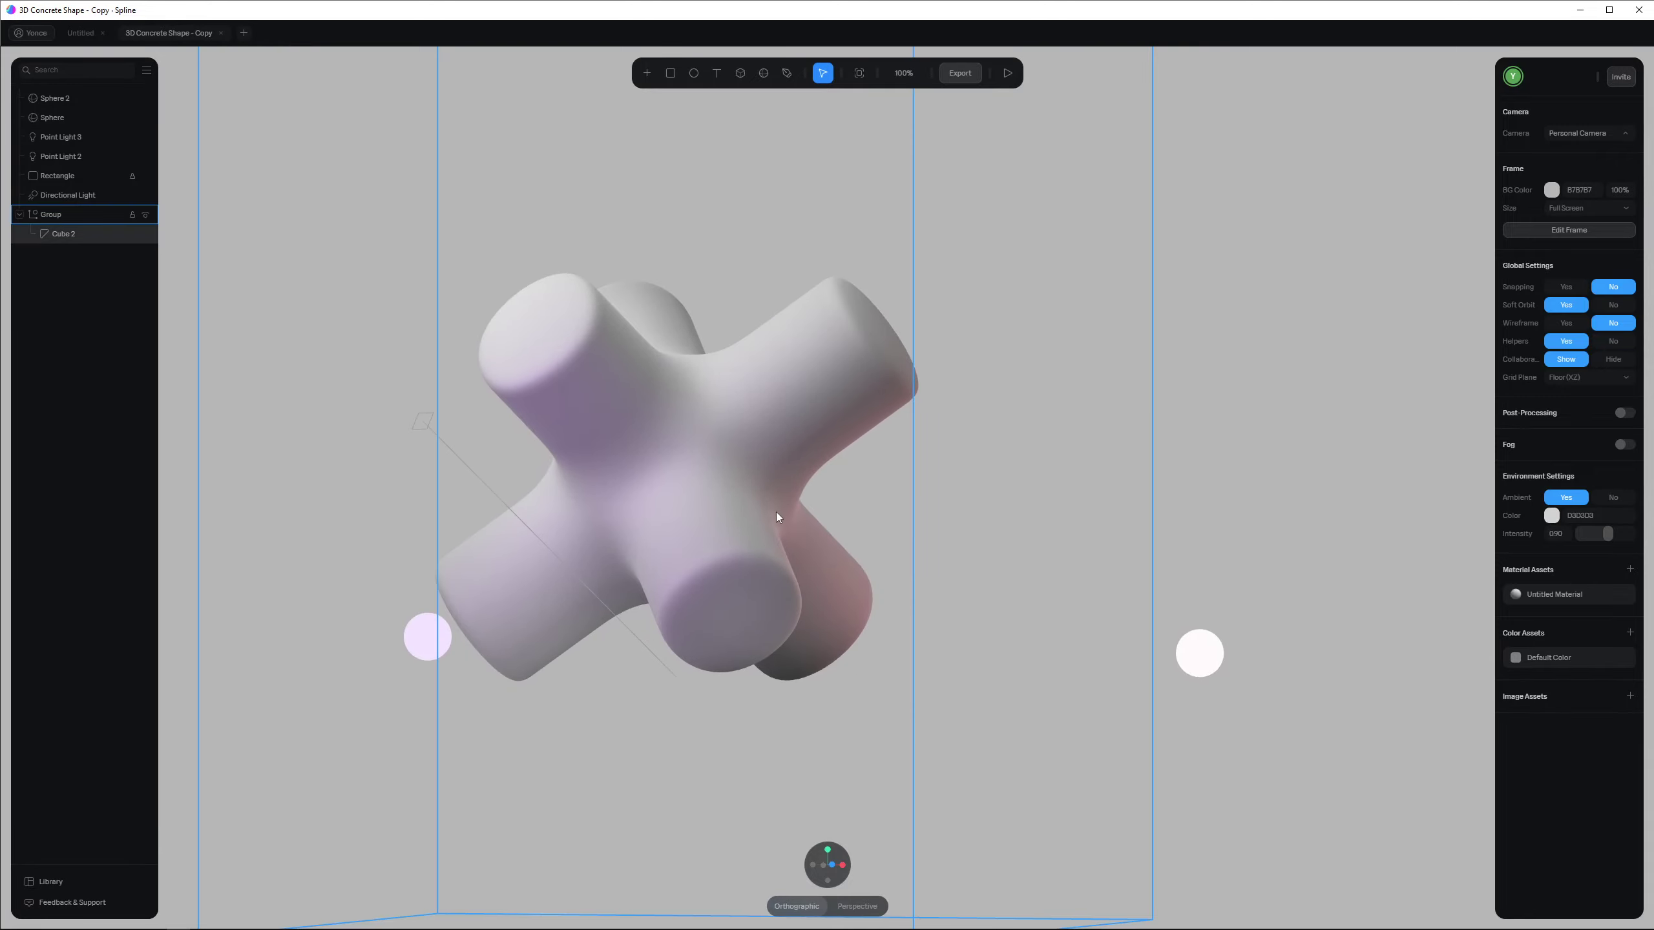
{"action": "scroll", "coordinate": [775, 513], "scroll_direction": "up", "scroll_amount": 3}
{"action": "scroll", "coordinate": [752, 462], "scroll_direction": "down", "scroll_amount": 6}
{"action": "key", "text": "Escape"}
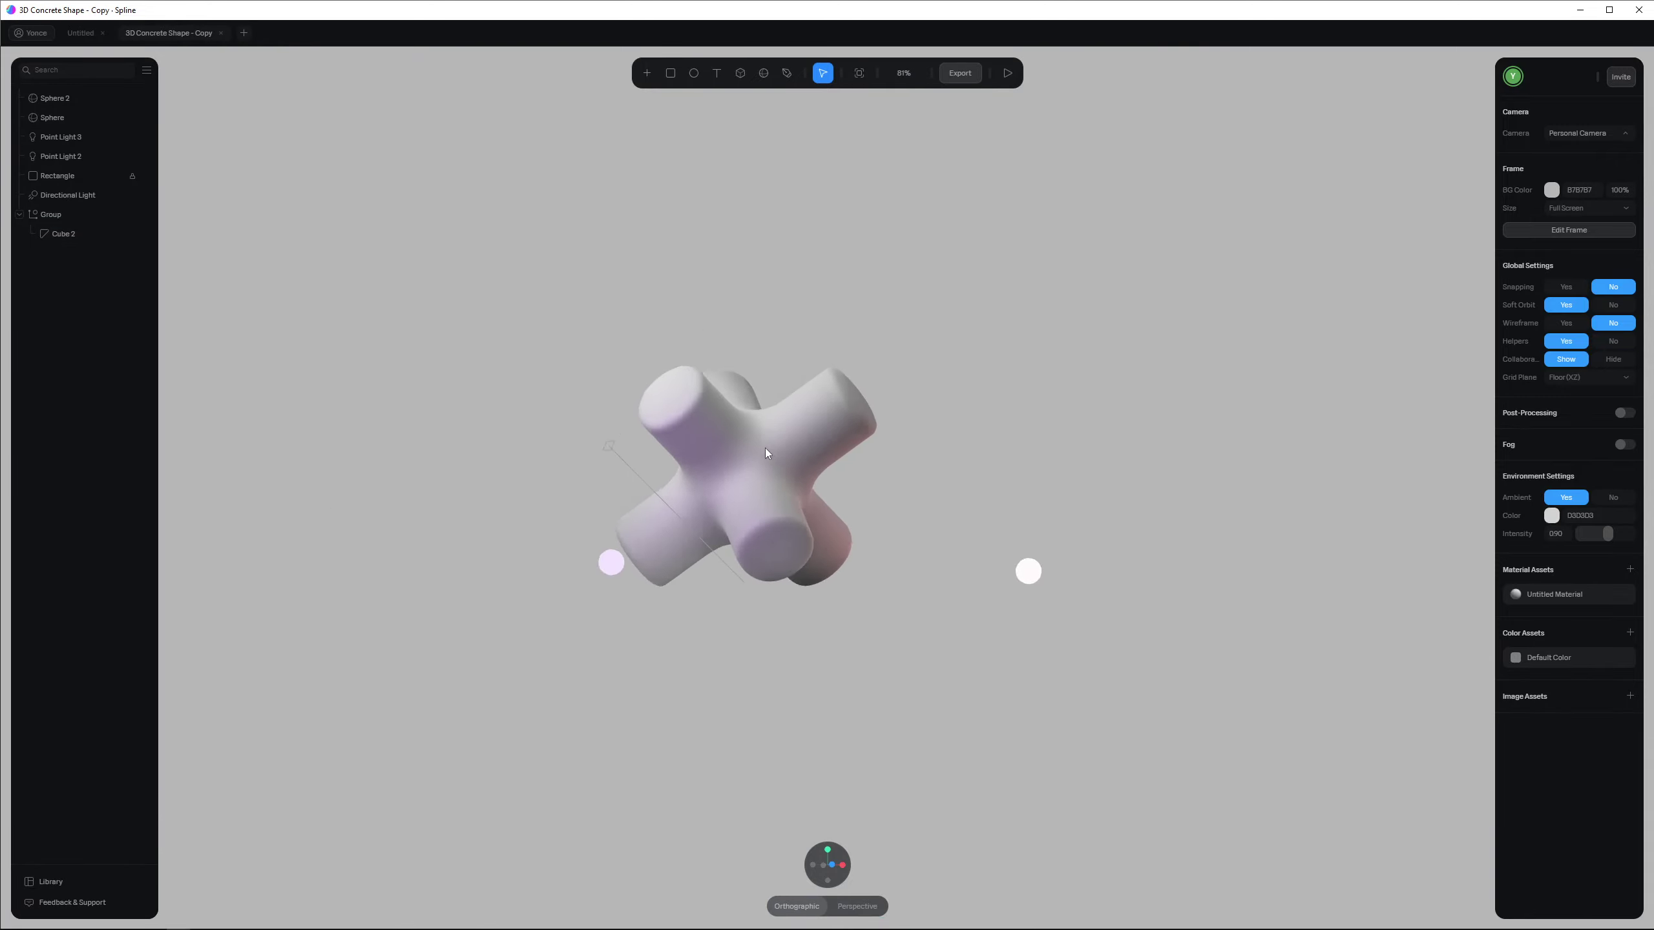
{"action": "scroll", "coordinate": [769, 449], "scroll_direction": "up", "scroll_amount": 3}
{"action": "left_click", "coordinate": [771, 447]}
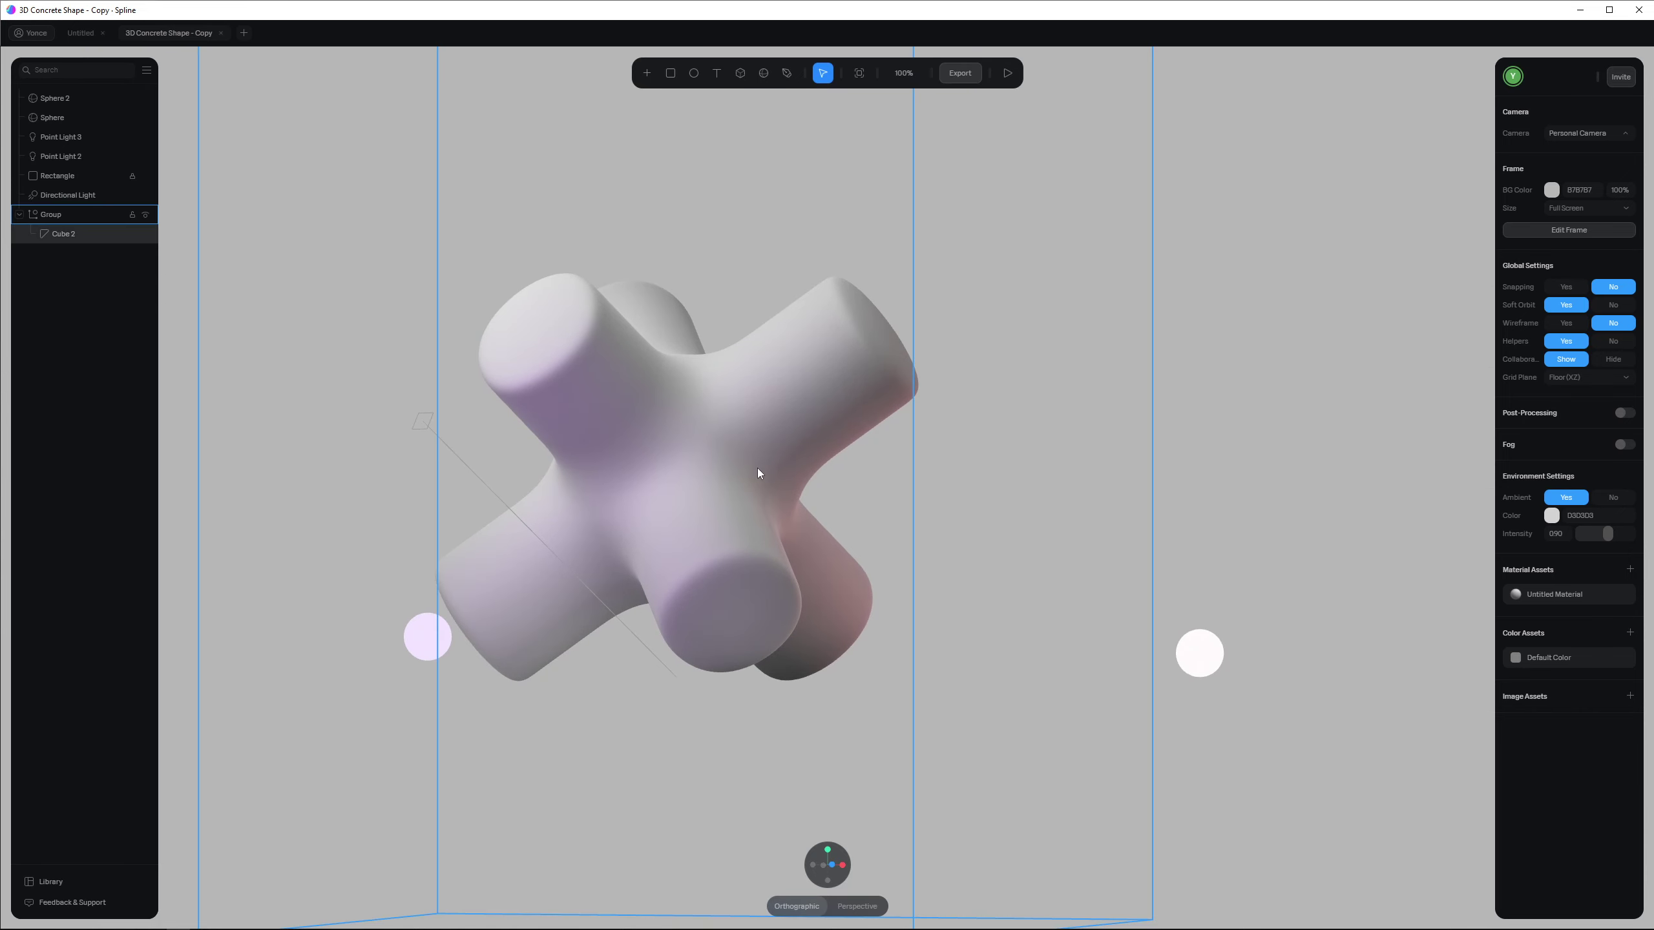
{"action": "left_click_drag", "start_coordinate": [757, 468], "coordinate": [682, 469], "text": "alt"}
{"action": "scroll", "coordinate": [682, 469], "scroll_direction": "down", "scroll_amount": 1}
{"action": "middle_click_drag", "start_coordinate": [698, 495], "coordinate": [789, 437]}
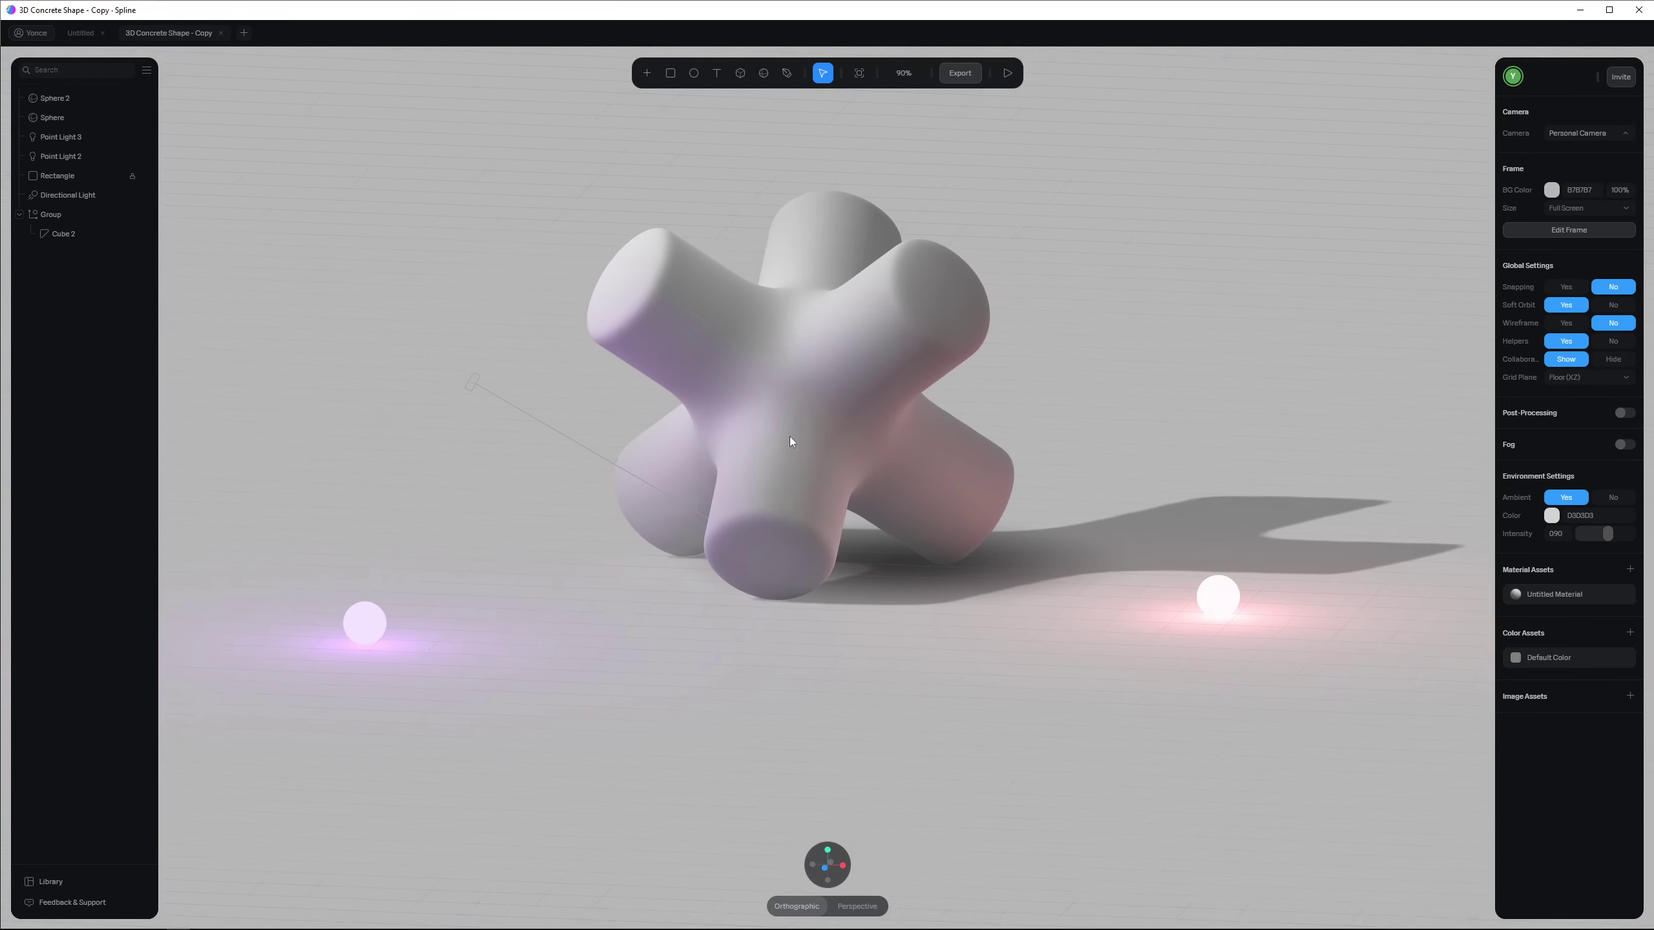
{"action": "left_click", "coordinate": [725, 464]}
{"action": "scroll", "coordinate": [736, 467], "scroll_direction": "down", "scroll_amount": 5}
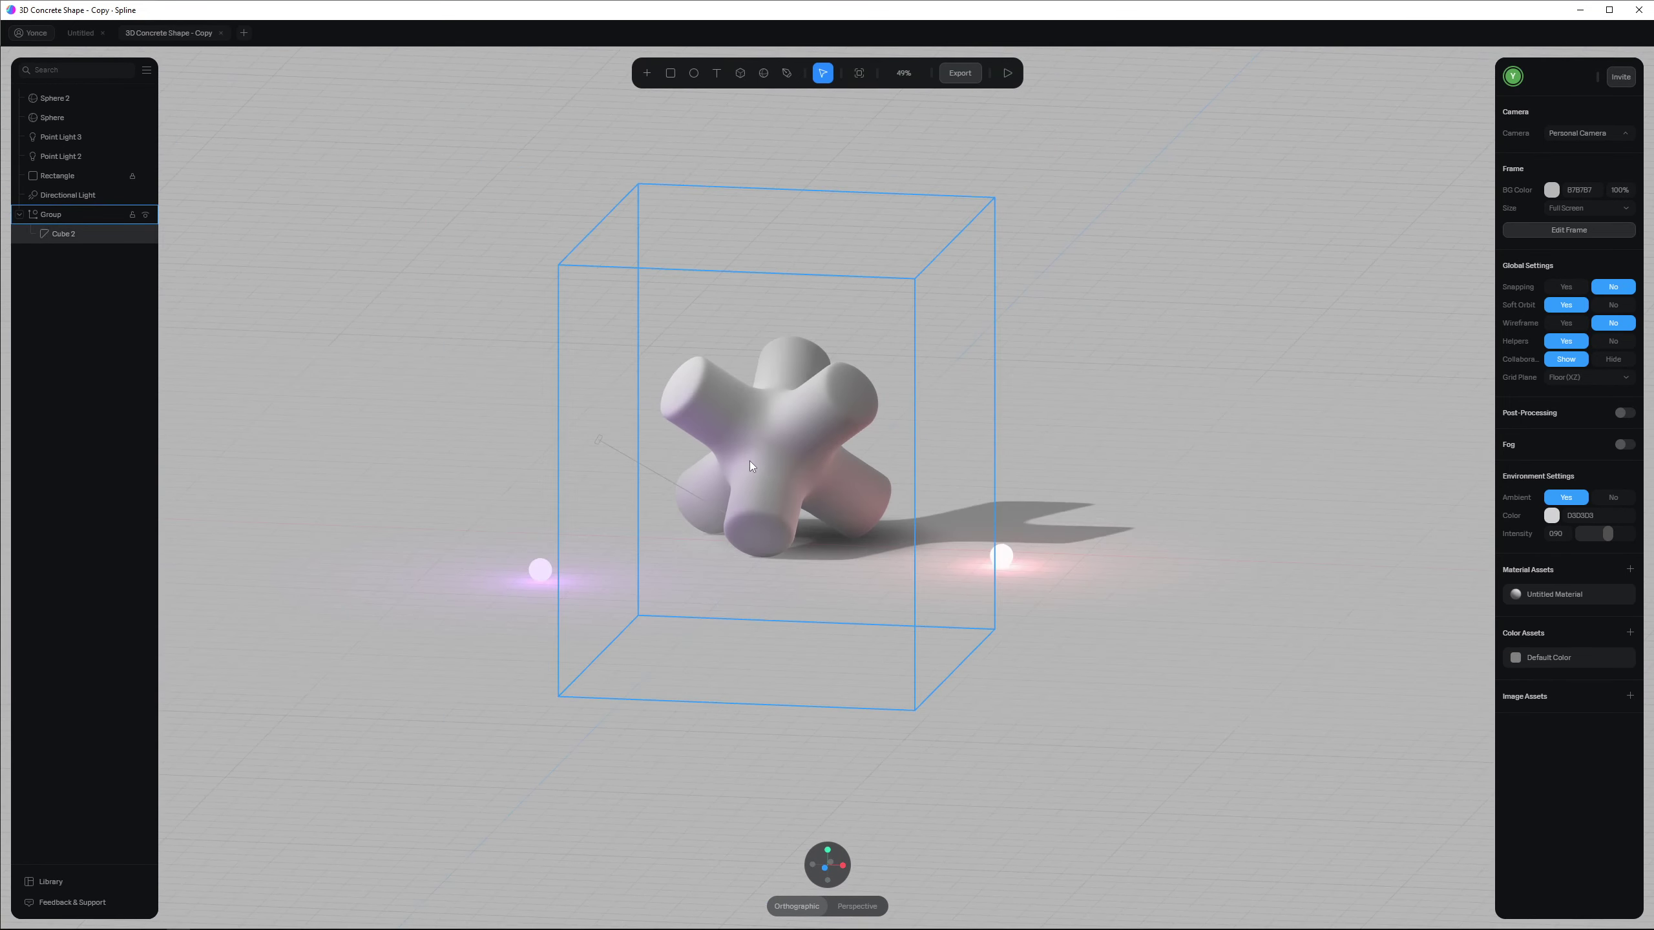
Step: Select the two spheres, Point Light 2 and the Directional Light one after another to inspect how the scene is built
{"action": "left_click", "coordinate": [235, 211]}
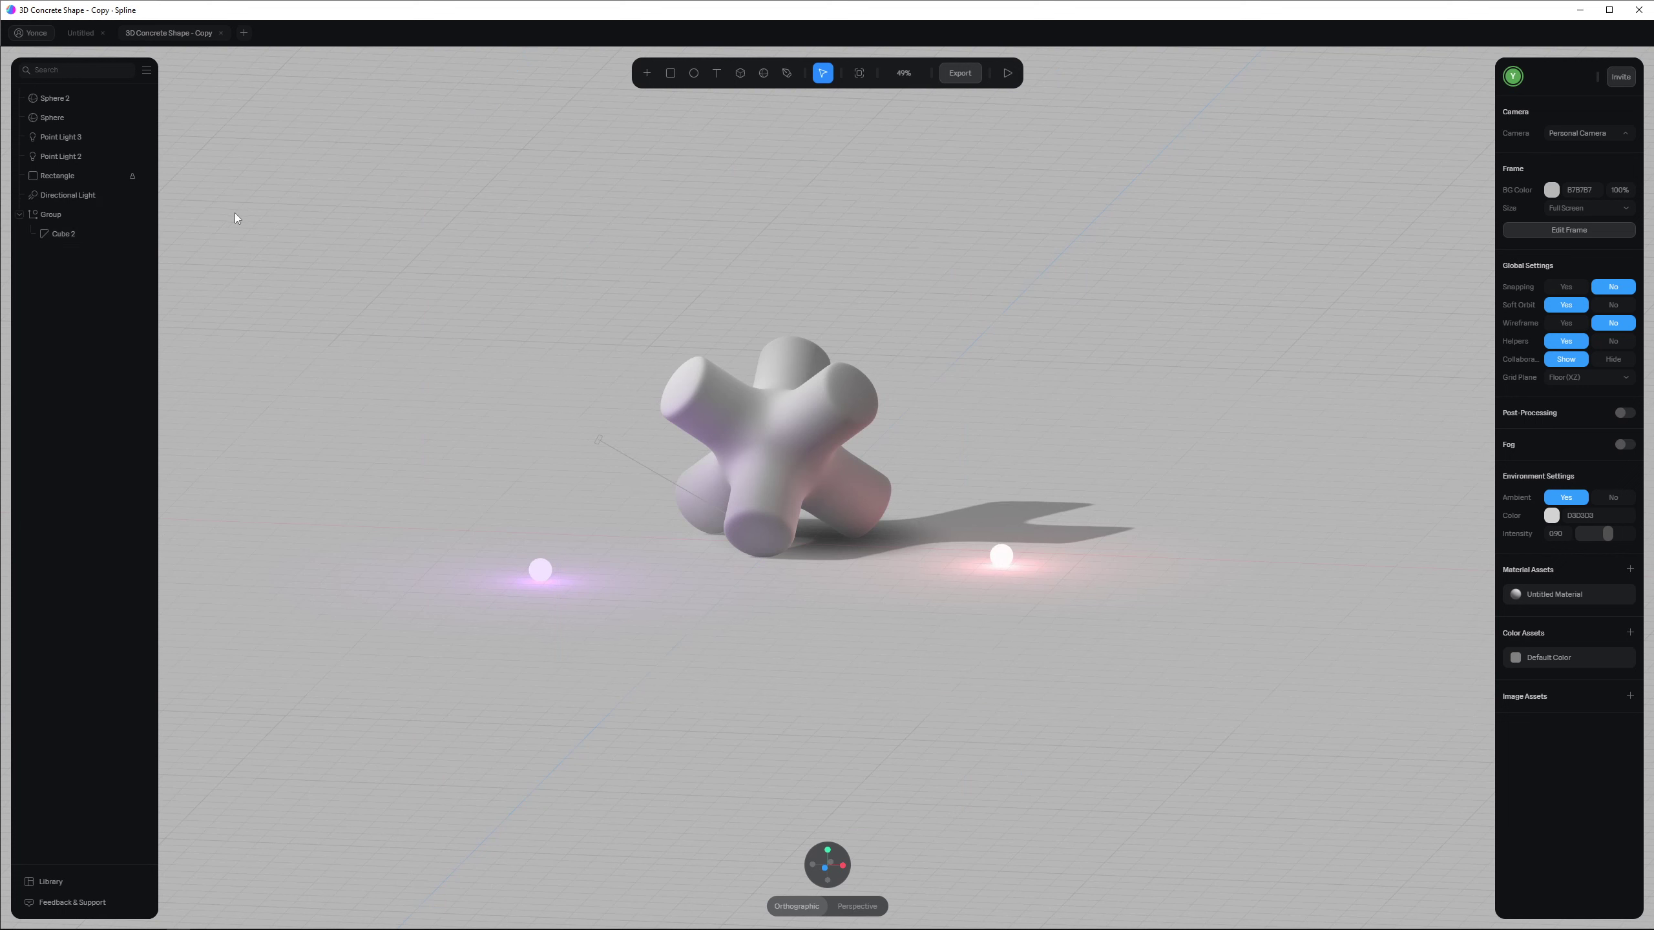
{"action": "left_click", "coordinate": [64, 98]}
{"action": "left_click", "coordinate": [75, 118]}
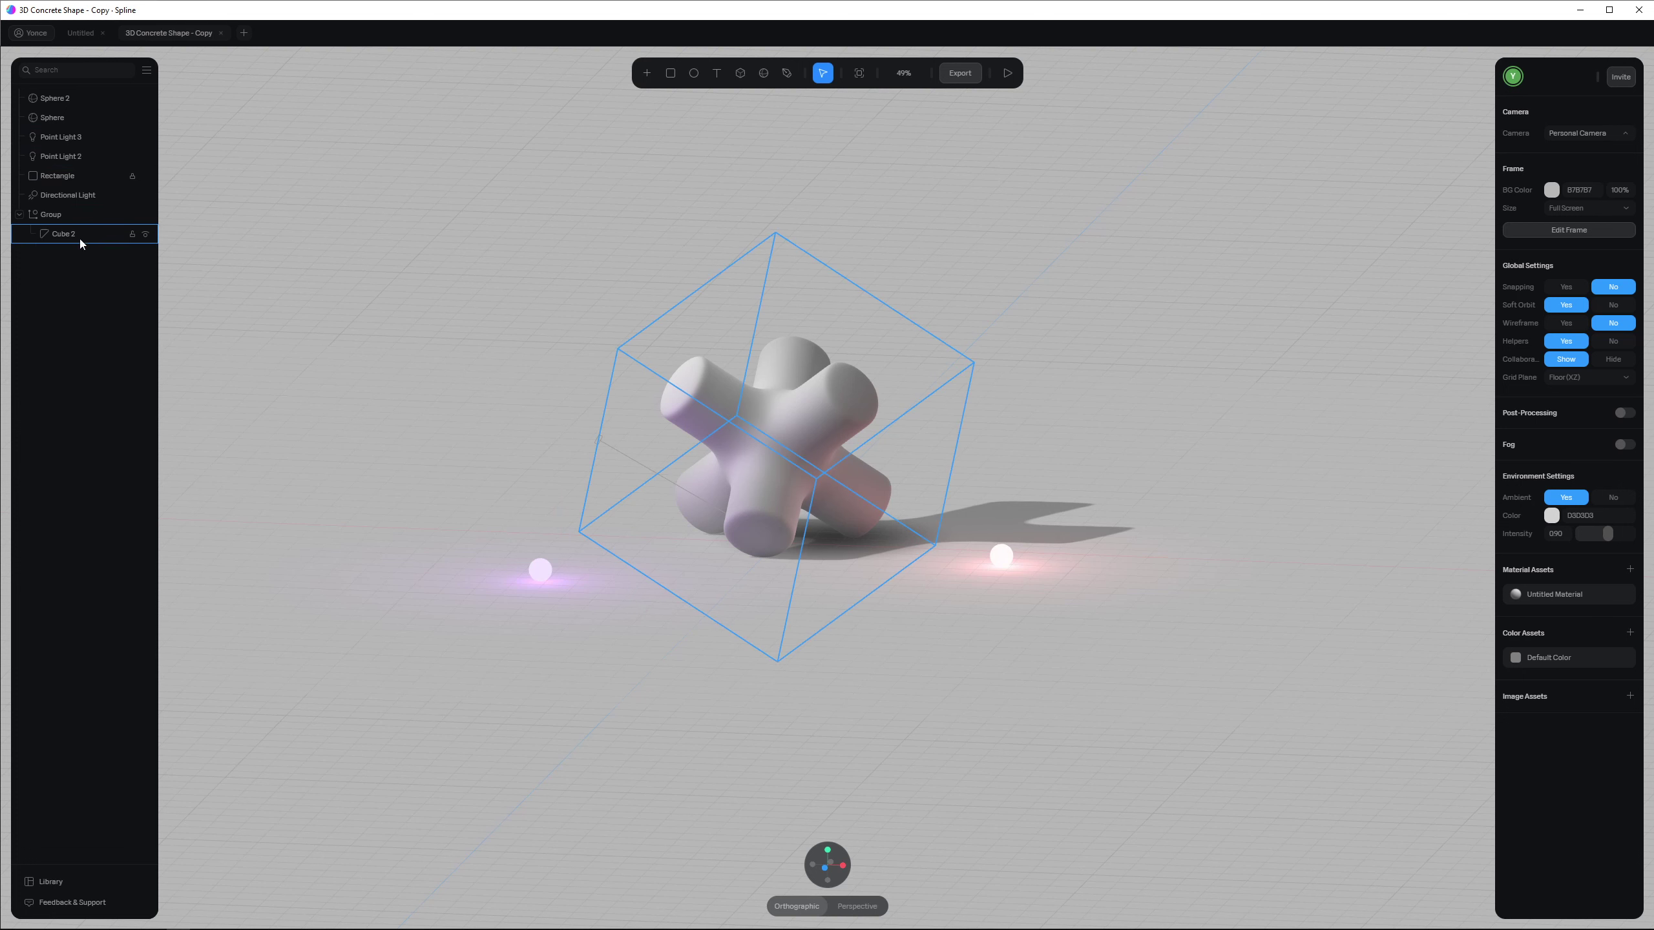
{"action": "left_click", "coordinate": [59, 156]}
{"action": "left_click", "coordinate": [63, 195]}
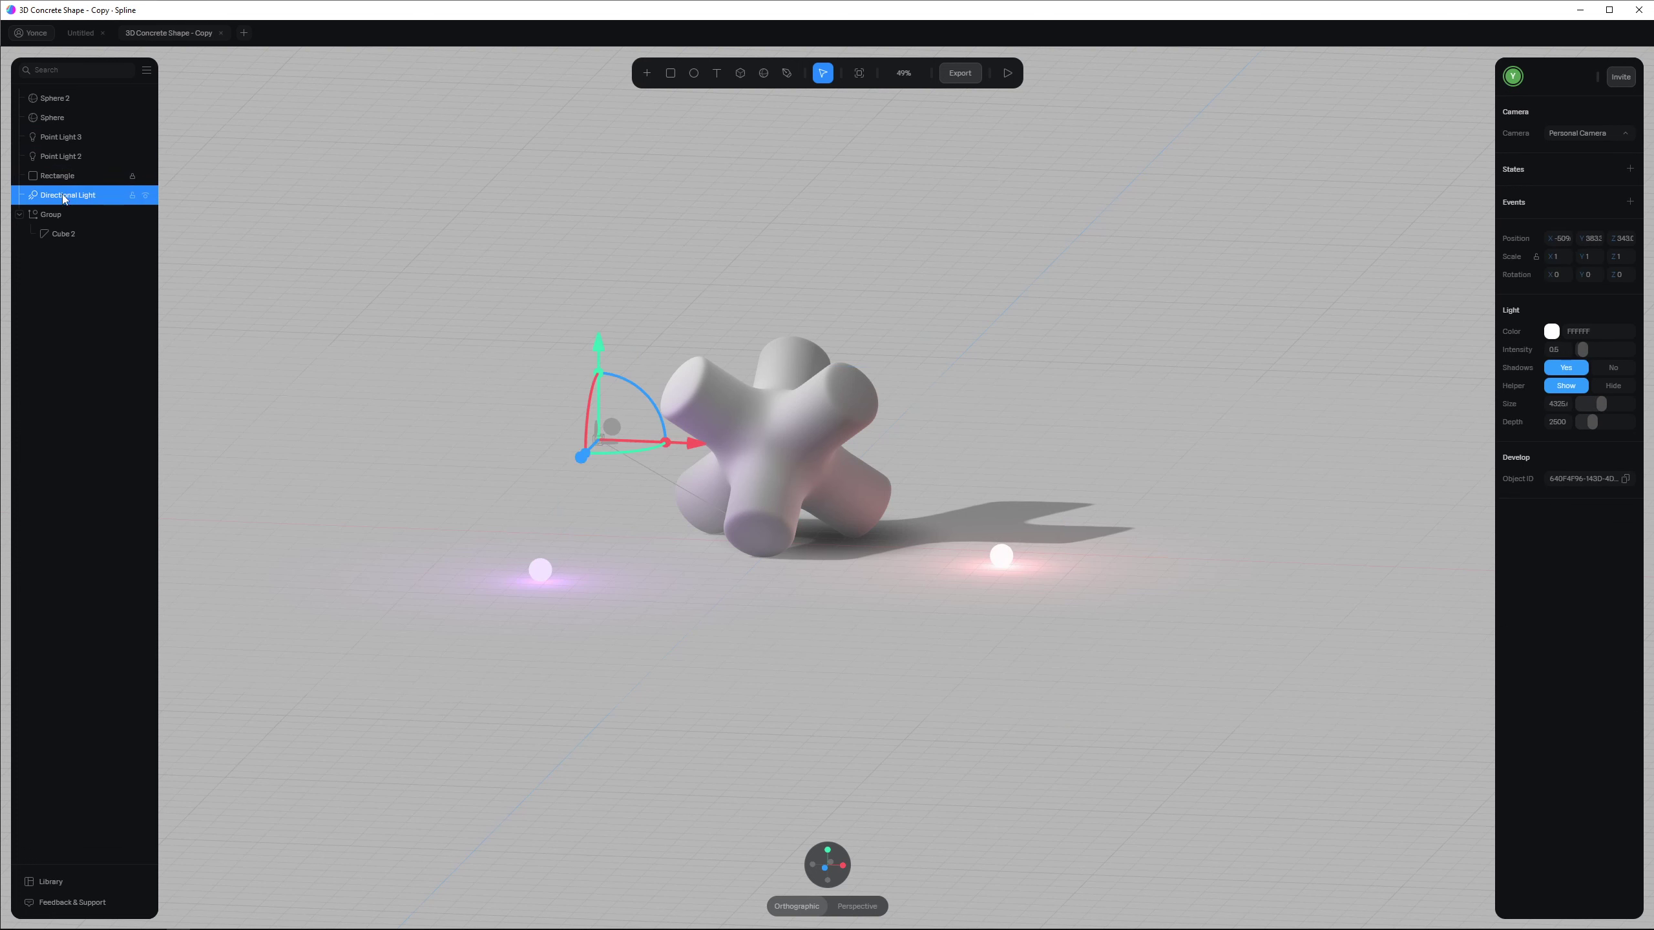
Step: Try shifting the concrete shape (Cube 2) along the X axis, and undo the move
{"action": "left_click", "coordinate": [65, 233]}
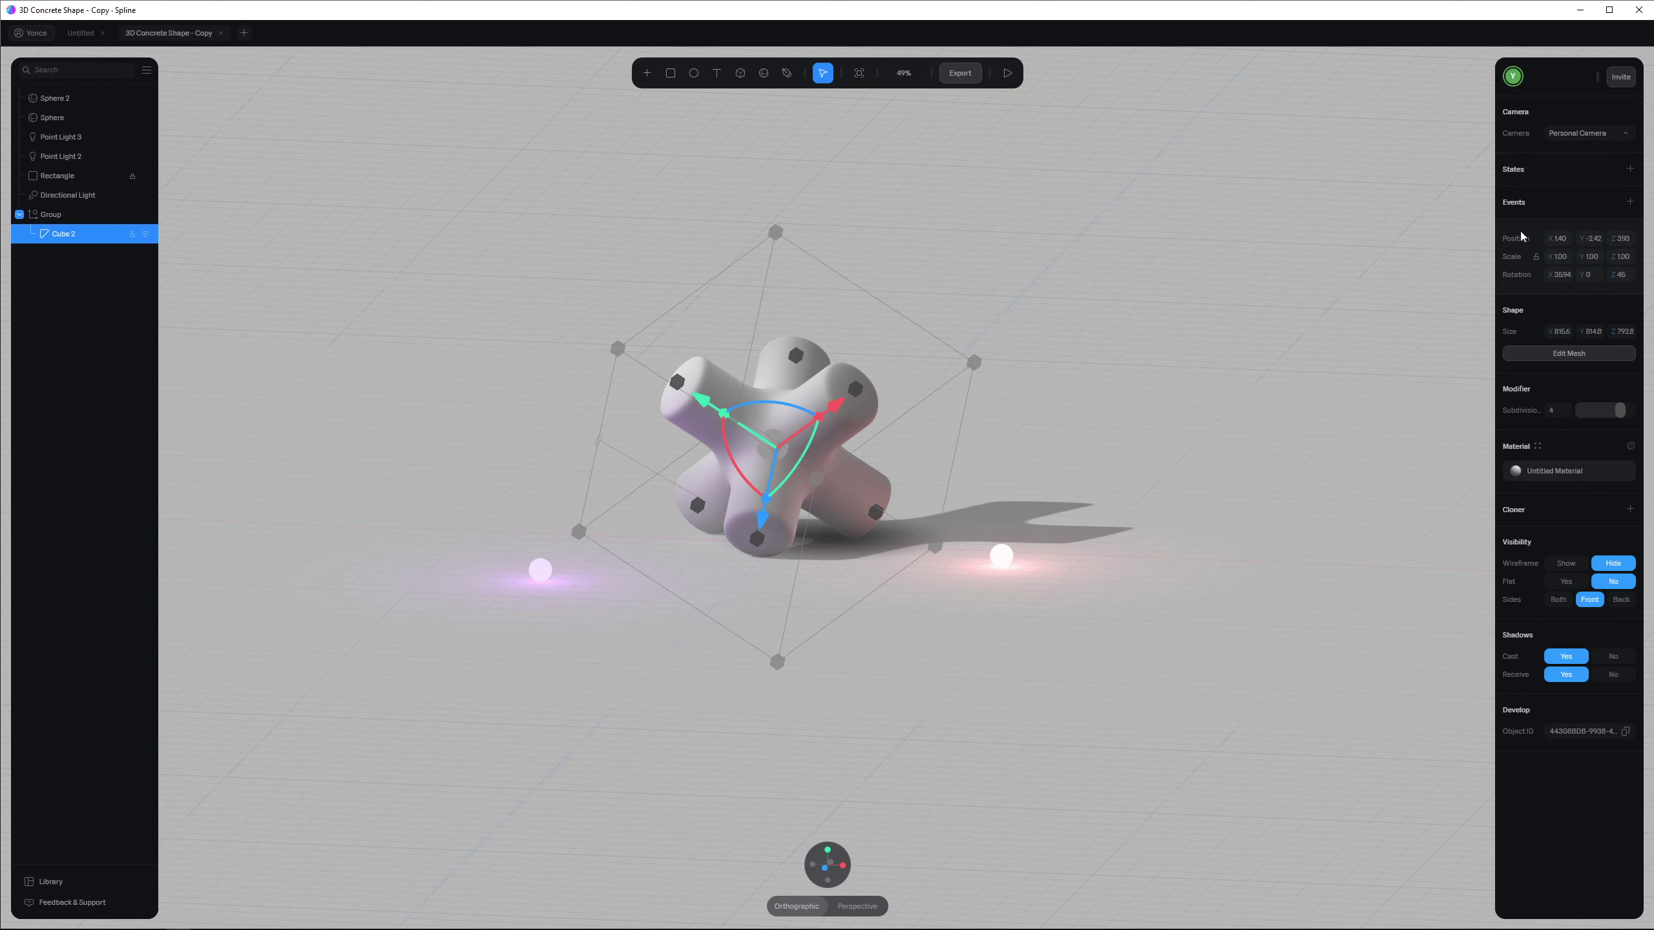
{"action": "left_click_drag", "start_coordinate": [1550, 237], "coordinate": [1504, 242]}
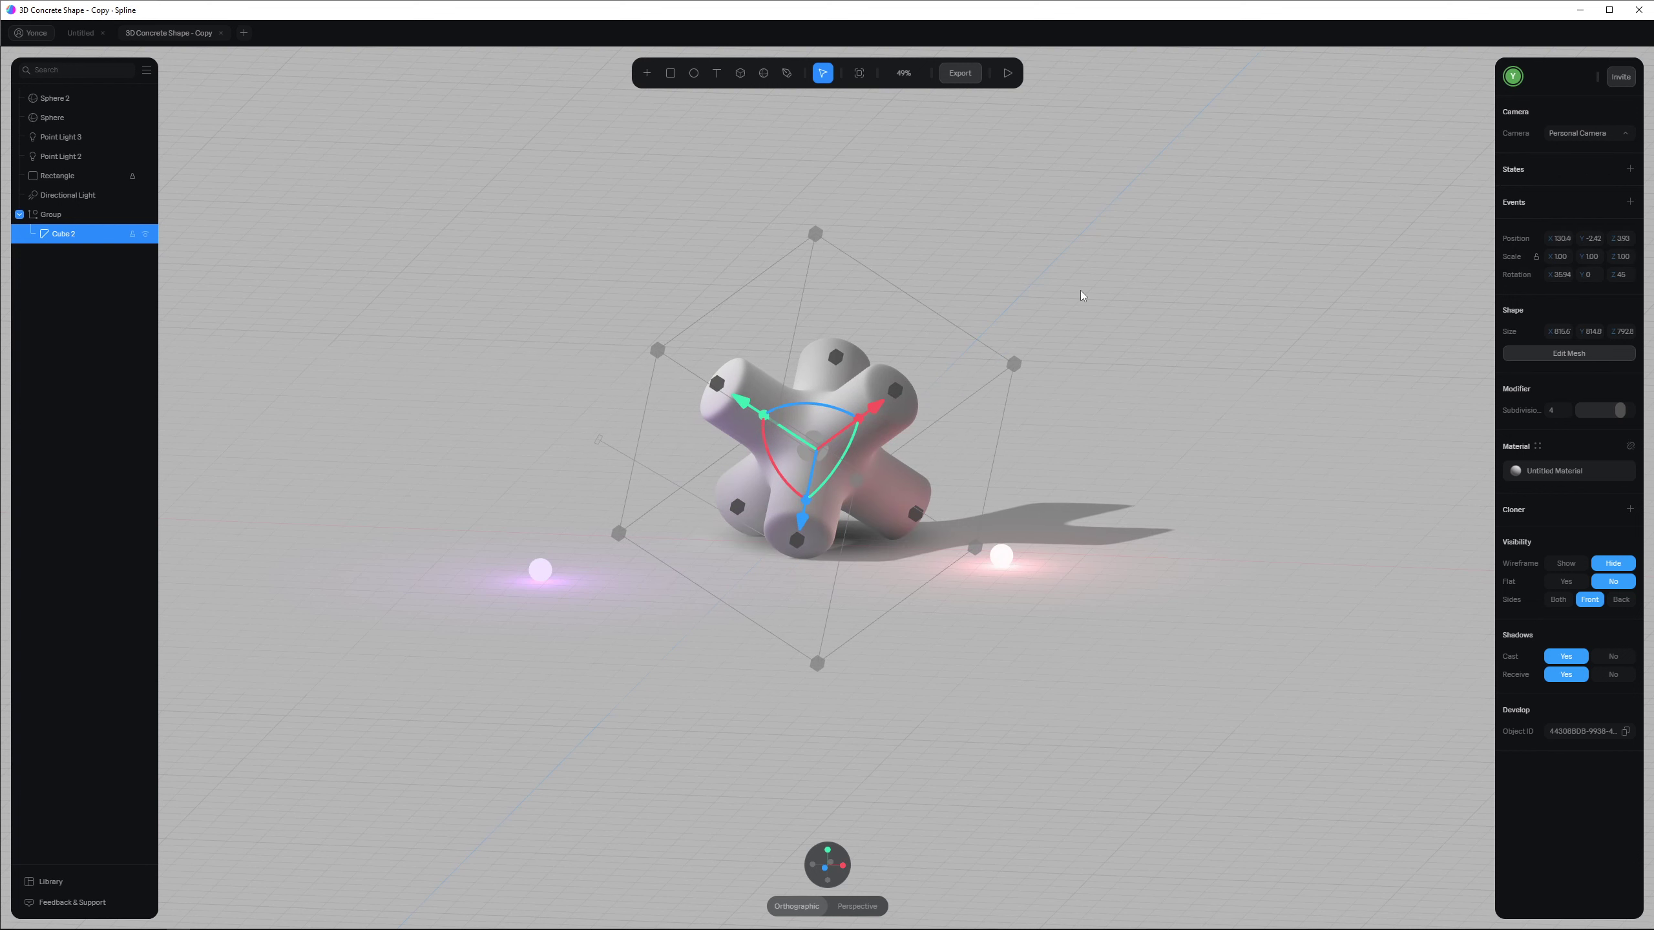
{"action": "key", "text": "ctrl+z"}
{"action": "left_click", "coordinate": [1191, 401]}
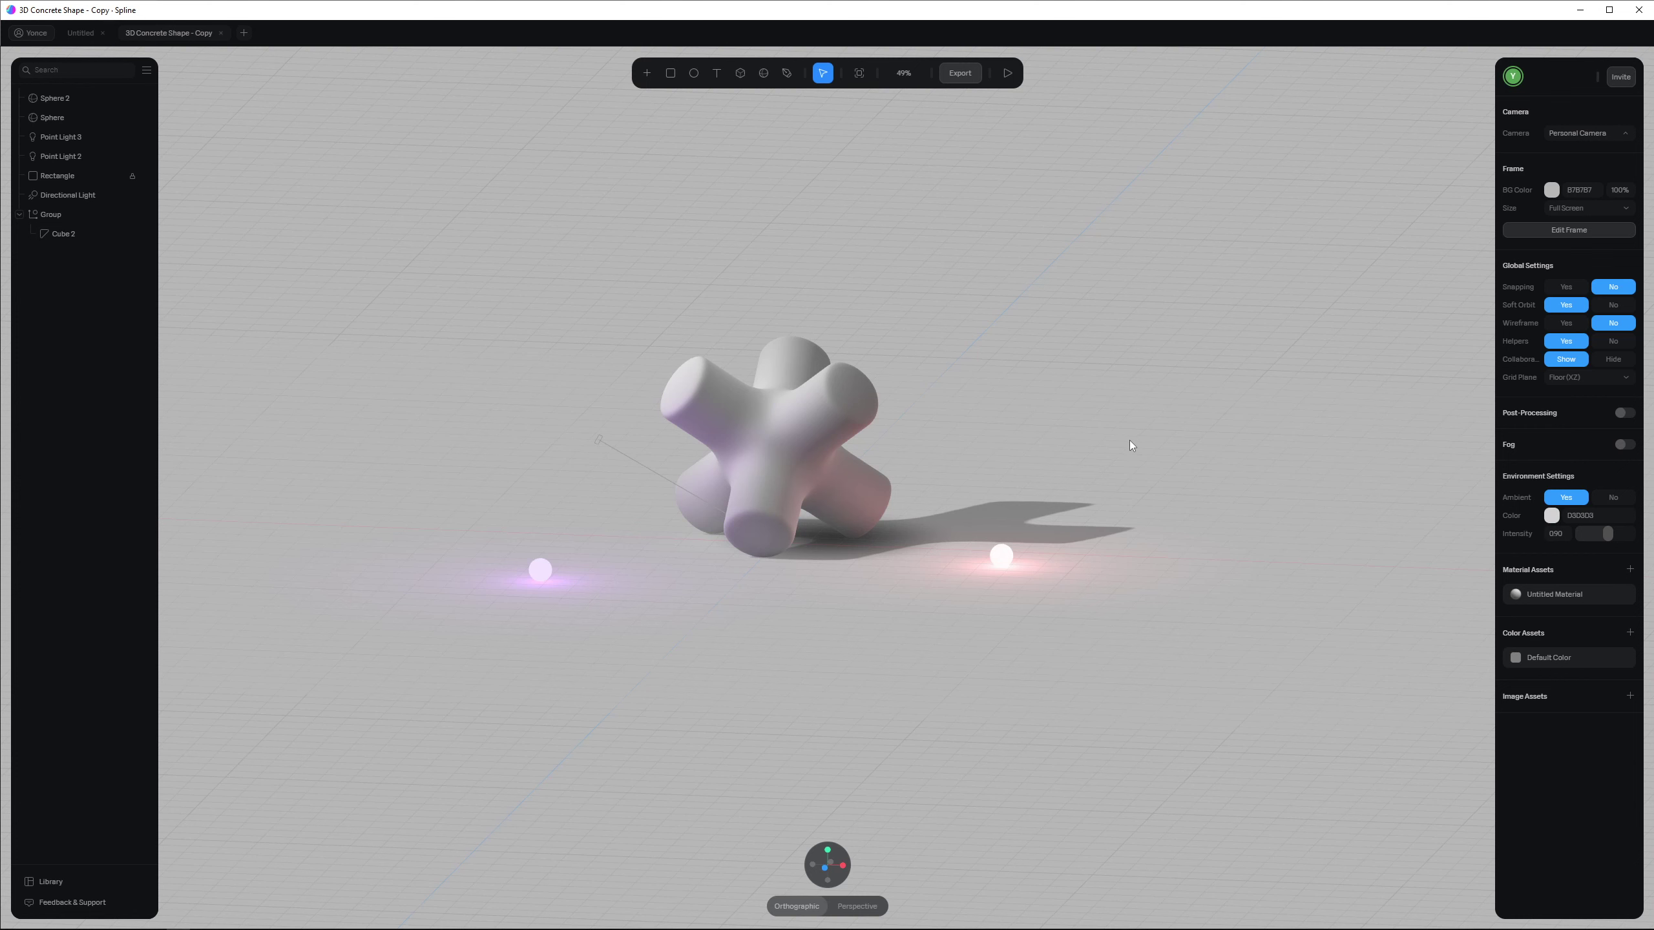
Step: Toggle the scene's wireframe display on and off again, and set the grid plane to Off
{"action": "left_click_drag", "start_coordinate": [1129, 440], "coordinate": [1113, 486], "text": "alt"}
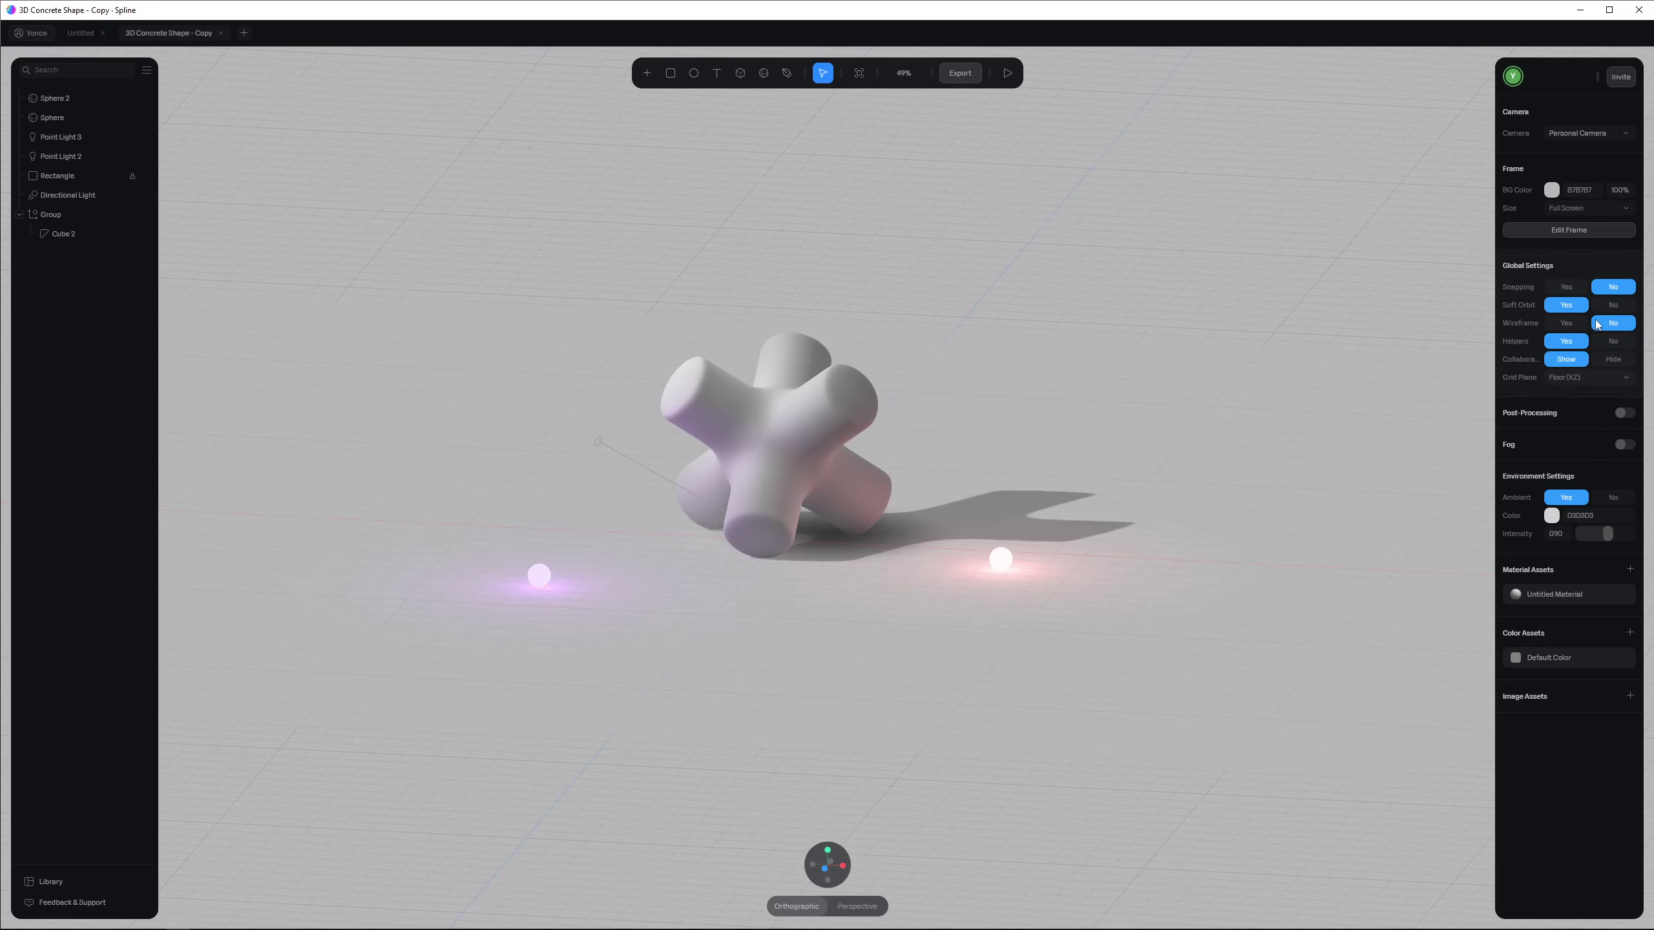
{"action": "left_click", "coordinate": [1565, 323]}
{"action": "left_click", "coordinate": [1613, 323]}
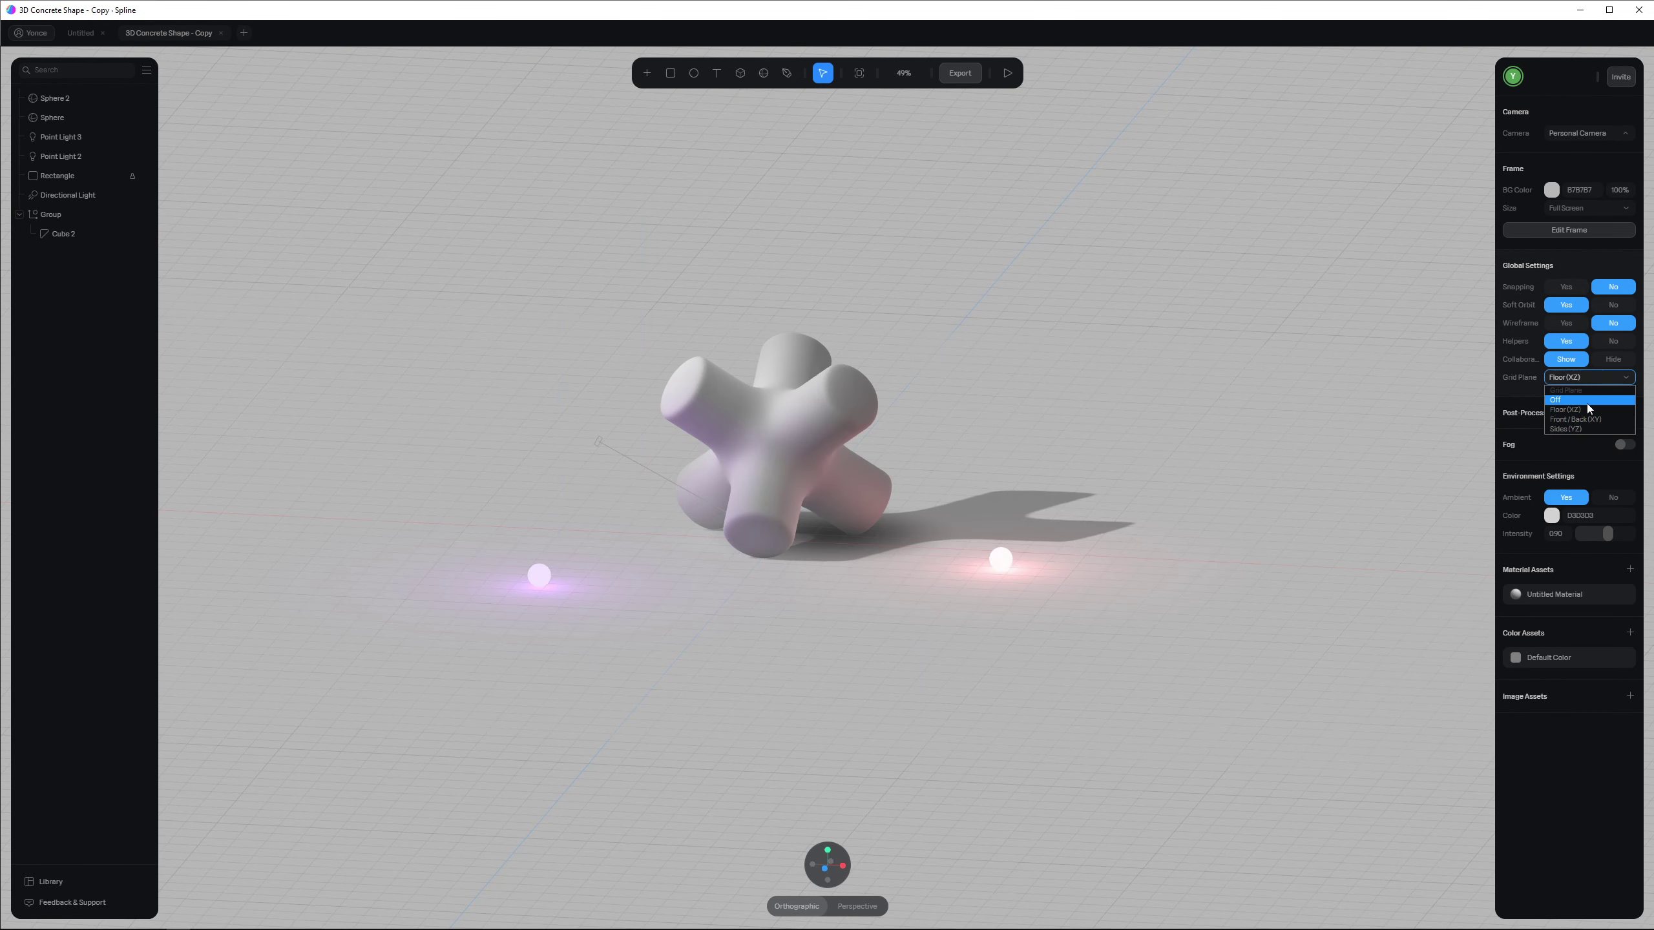
{"action": "left_click", "coordinate": [1586, 400]}
{"action": "mouse_move", "coordinate": [729, 540]}
{"action": "right_mouse_down"}
{"action": "mouse_move", "coordinate": [724, 505]}
{"action": "mouse_move", "coordinate": [790, 550]}
{"action": "mouse_move", "coordinate": [739, 566]}
{"action": "right_mouse_up"}
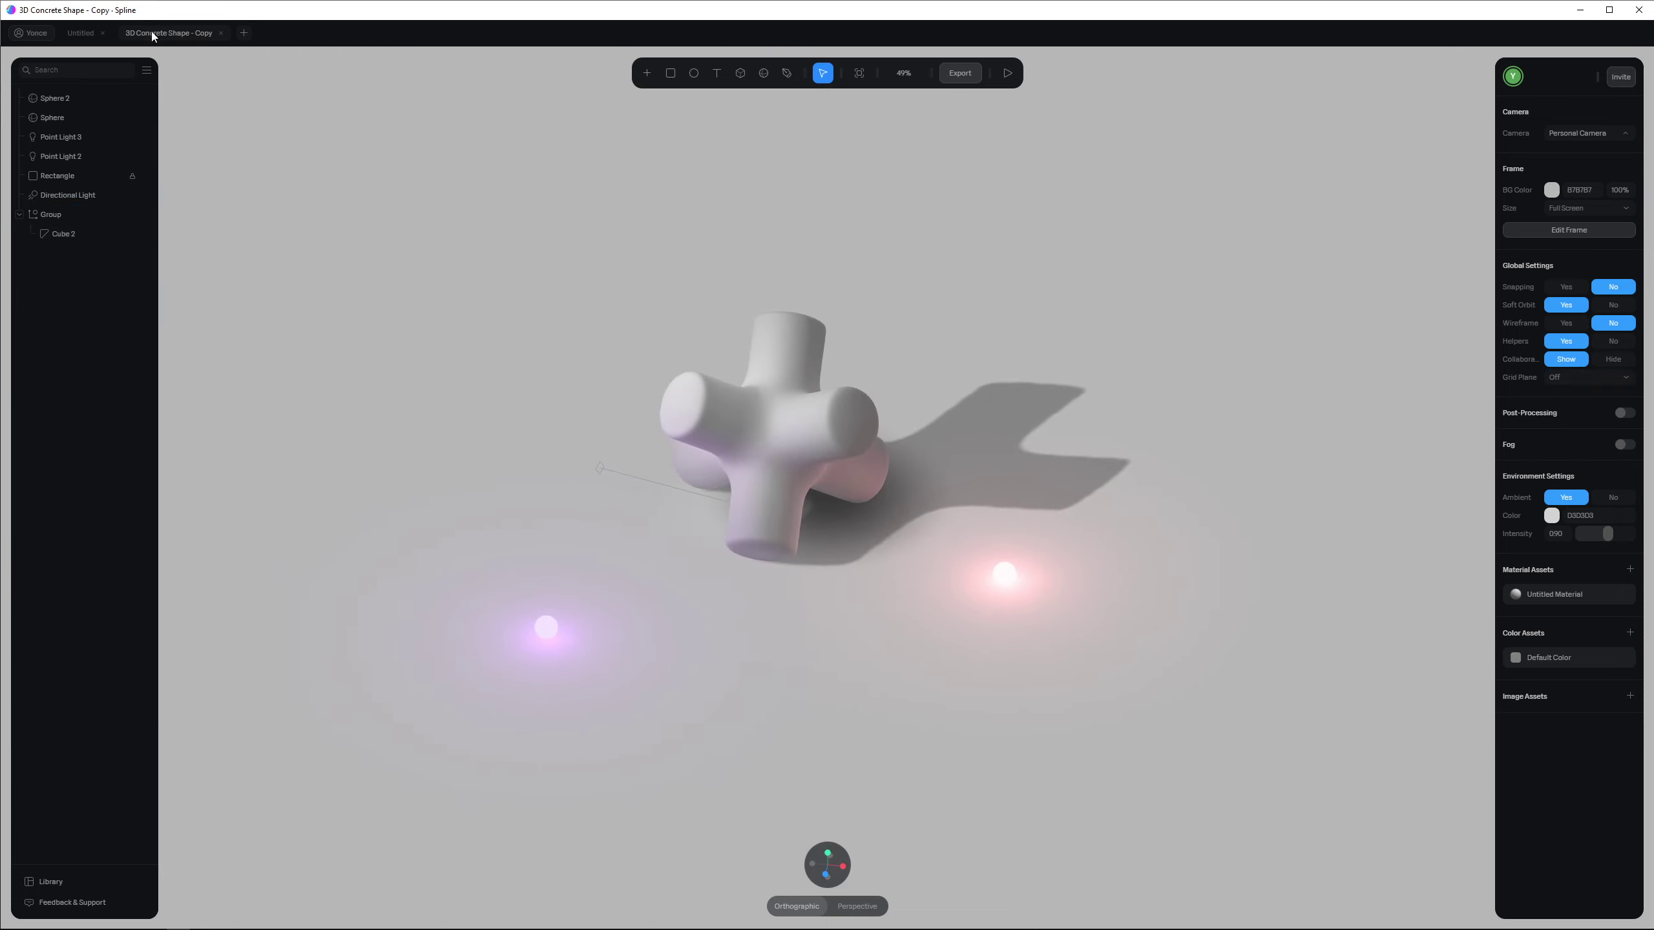
Step: Create a new untitled file and delete its default rectangle
{"action": "left_click", "coordinate": [244, 33]}
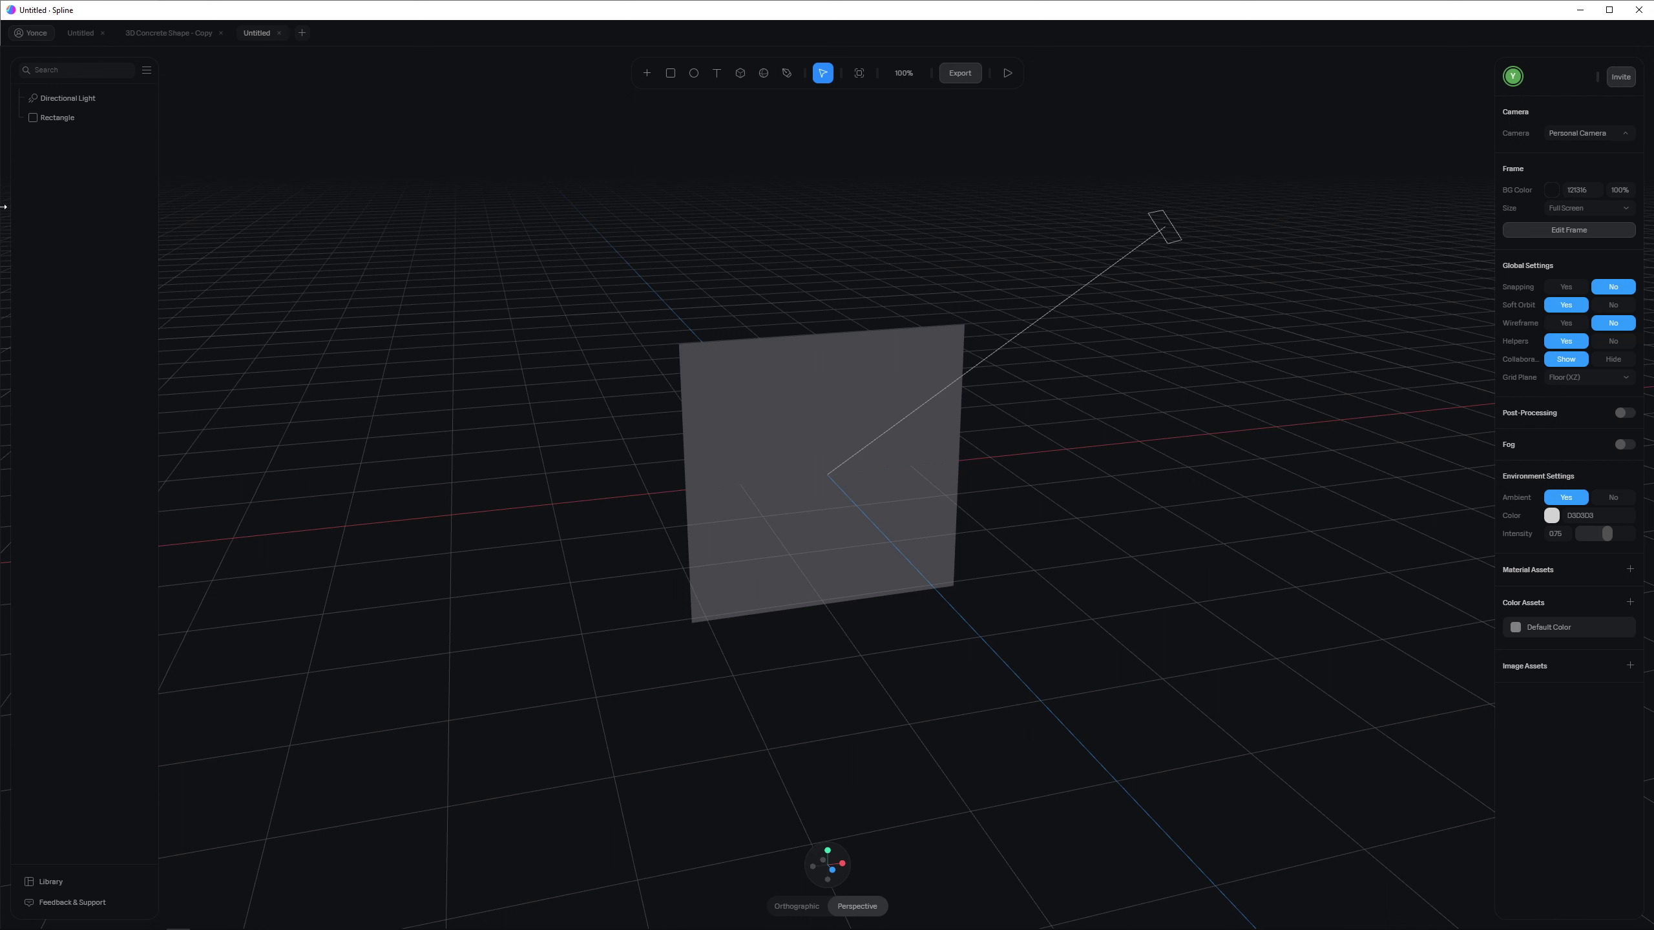
{"action": "left_click", "coordinate": [78, 120]}
{"action": "key", "text": "Delete"}
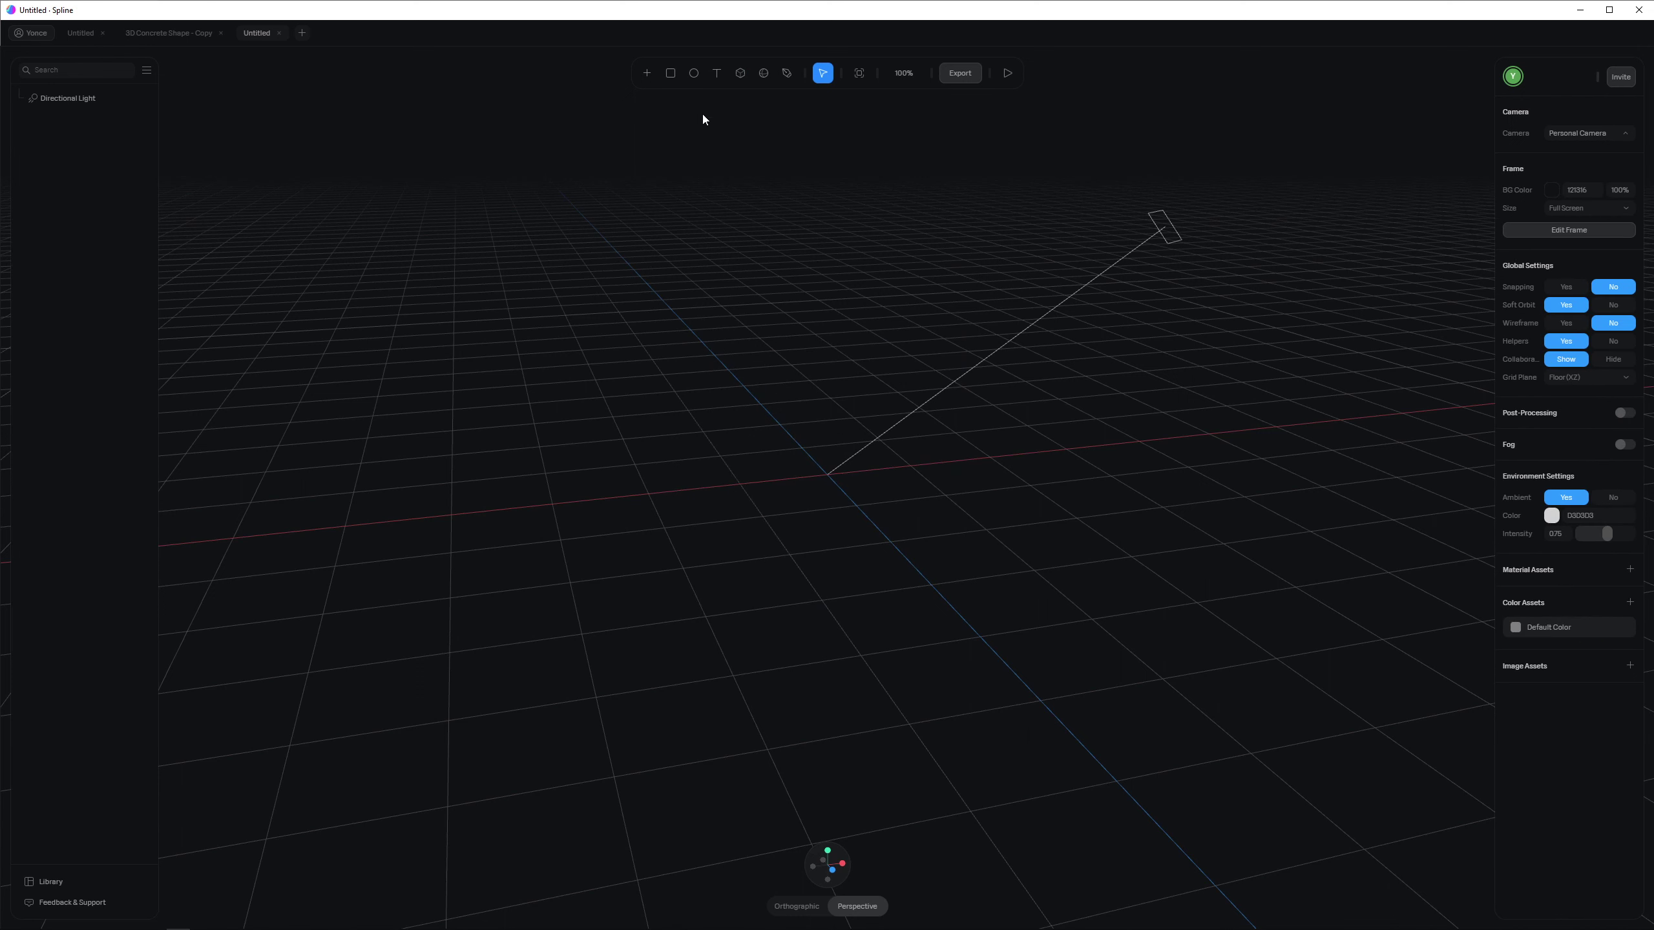
Step: Add a helix at the origin of the empty scene
{"action": "left_click", "coordinate": [644, 77]}
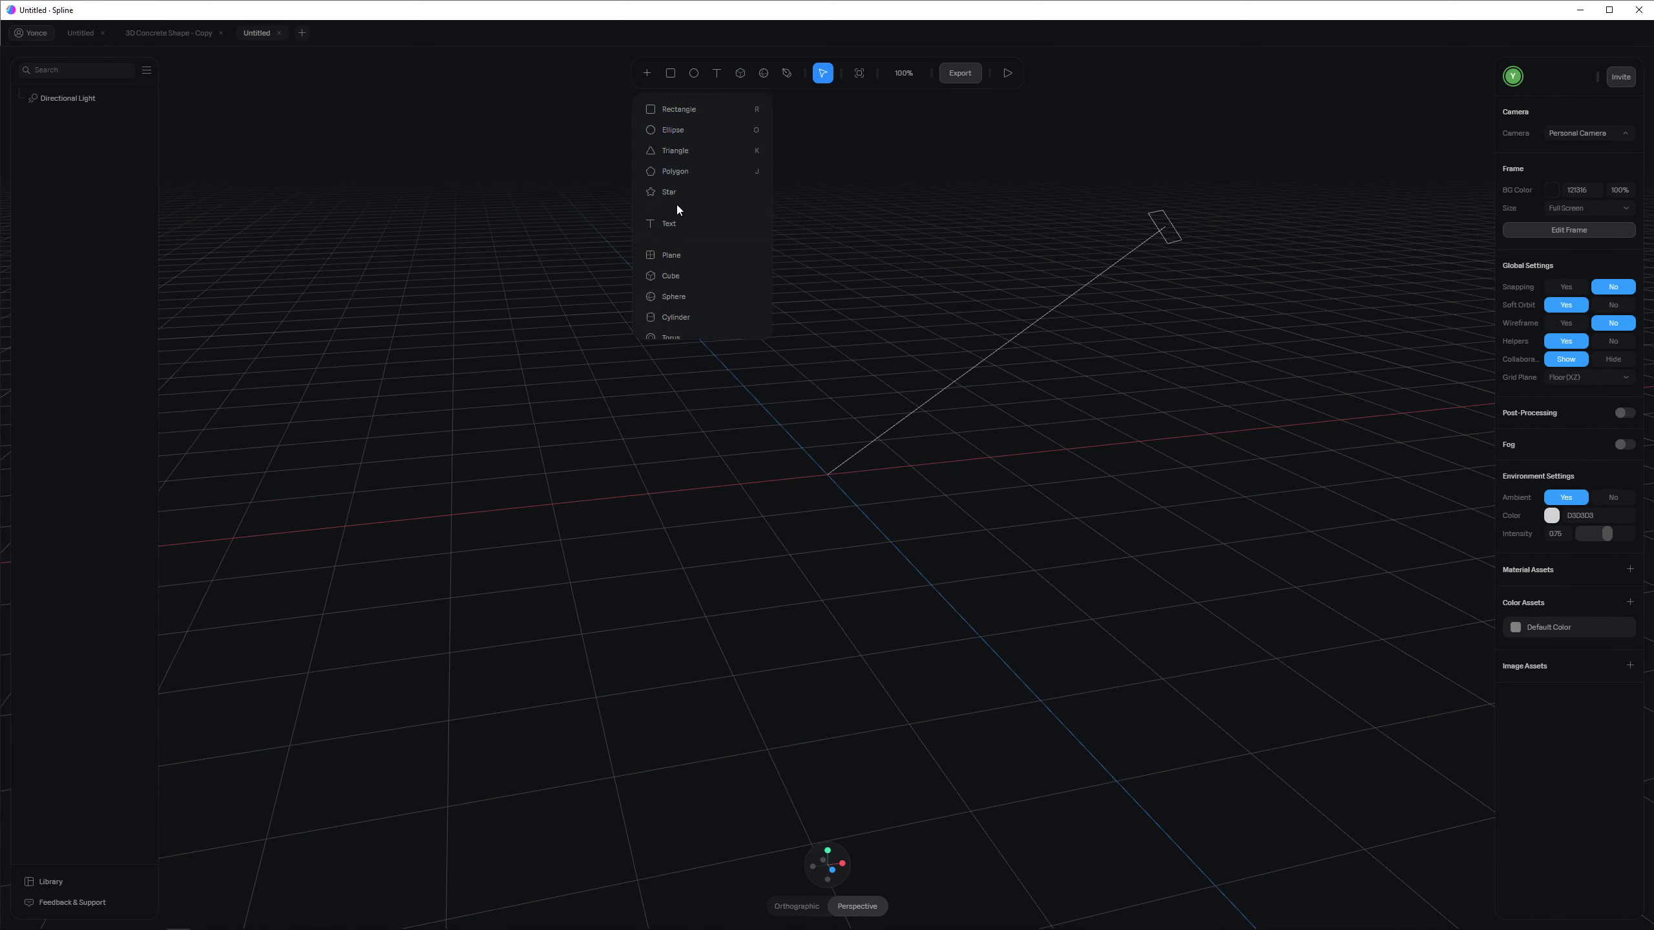
{"action": "scroll", "coordinate": [699, 195], "scroll_direction": "down", "scroll_amount": 5}
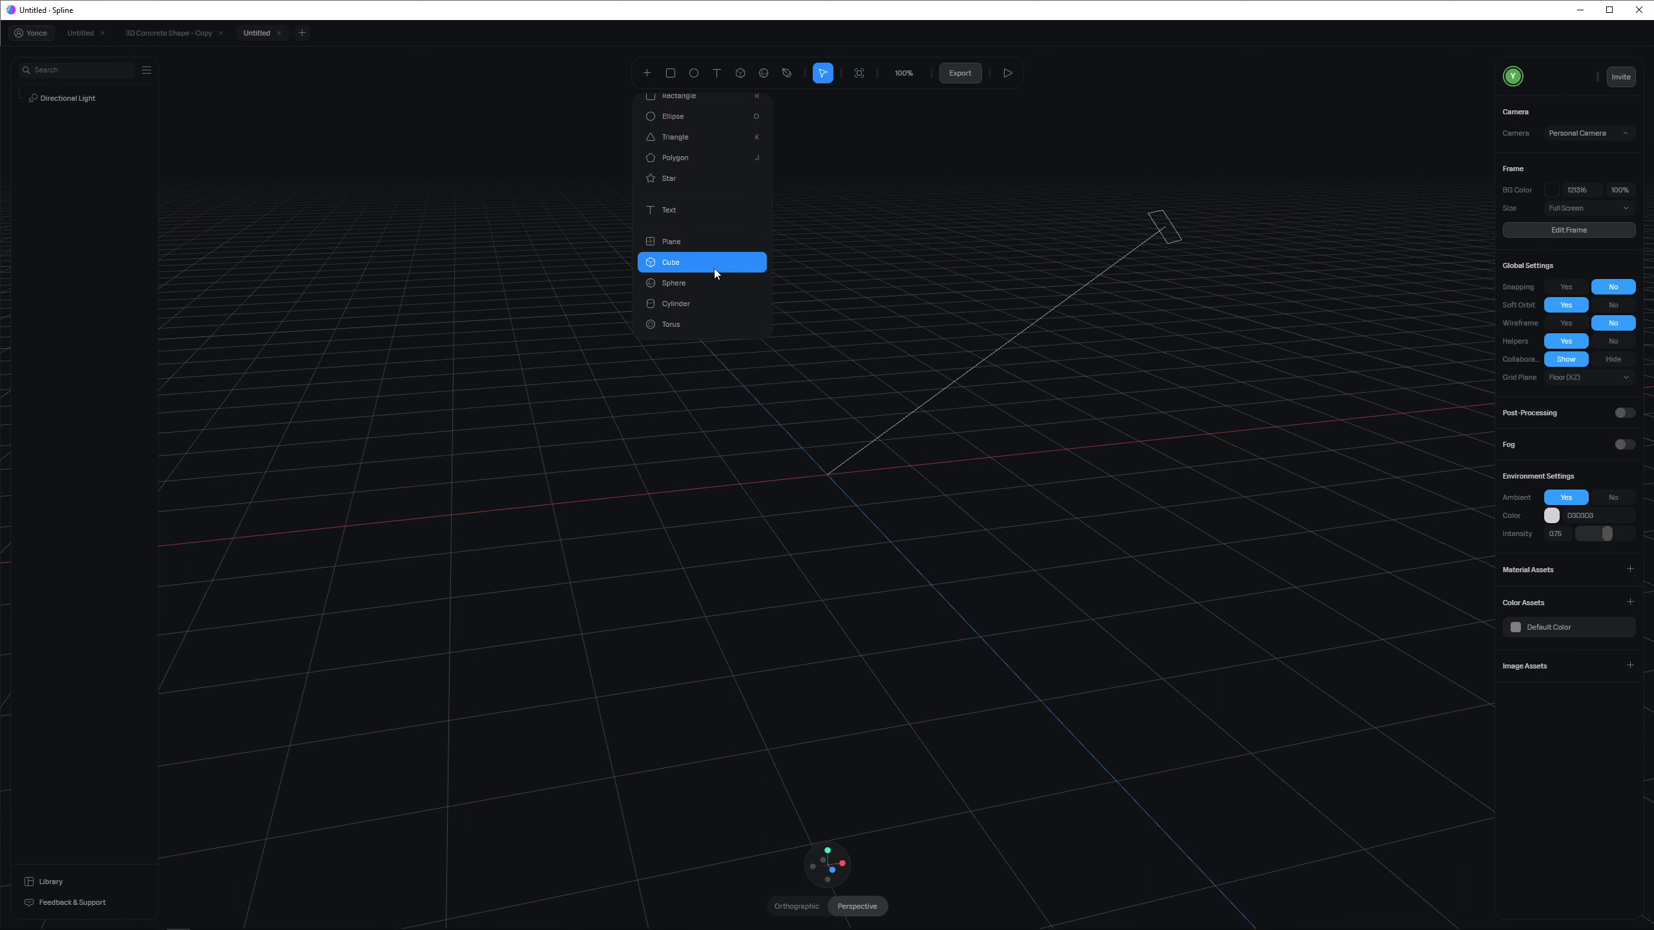
{"action": "scroll", "coordinate": [713, 268], "scroll_direction": "up", "scroll_amount": 5}
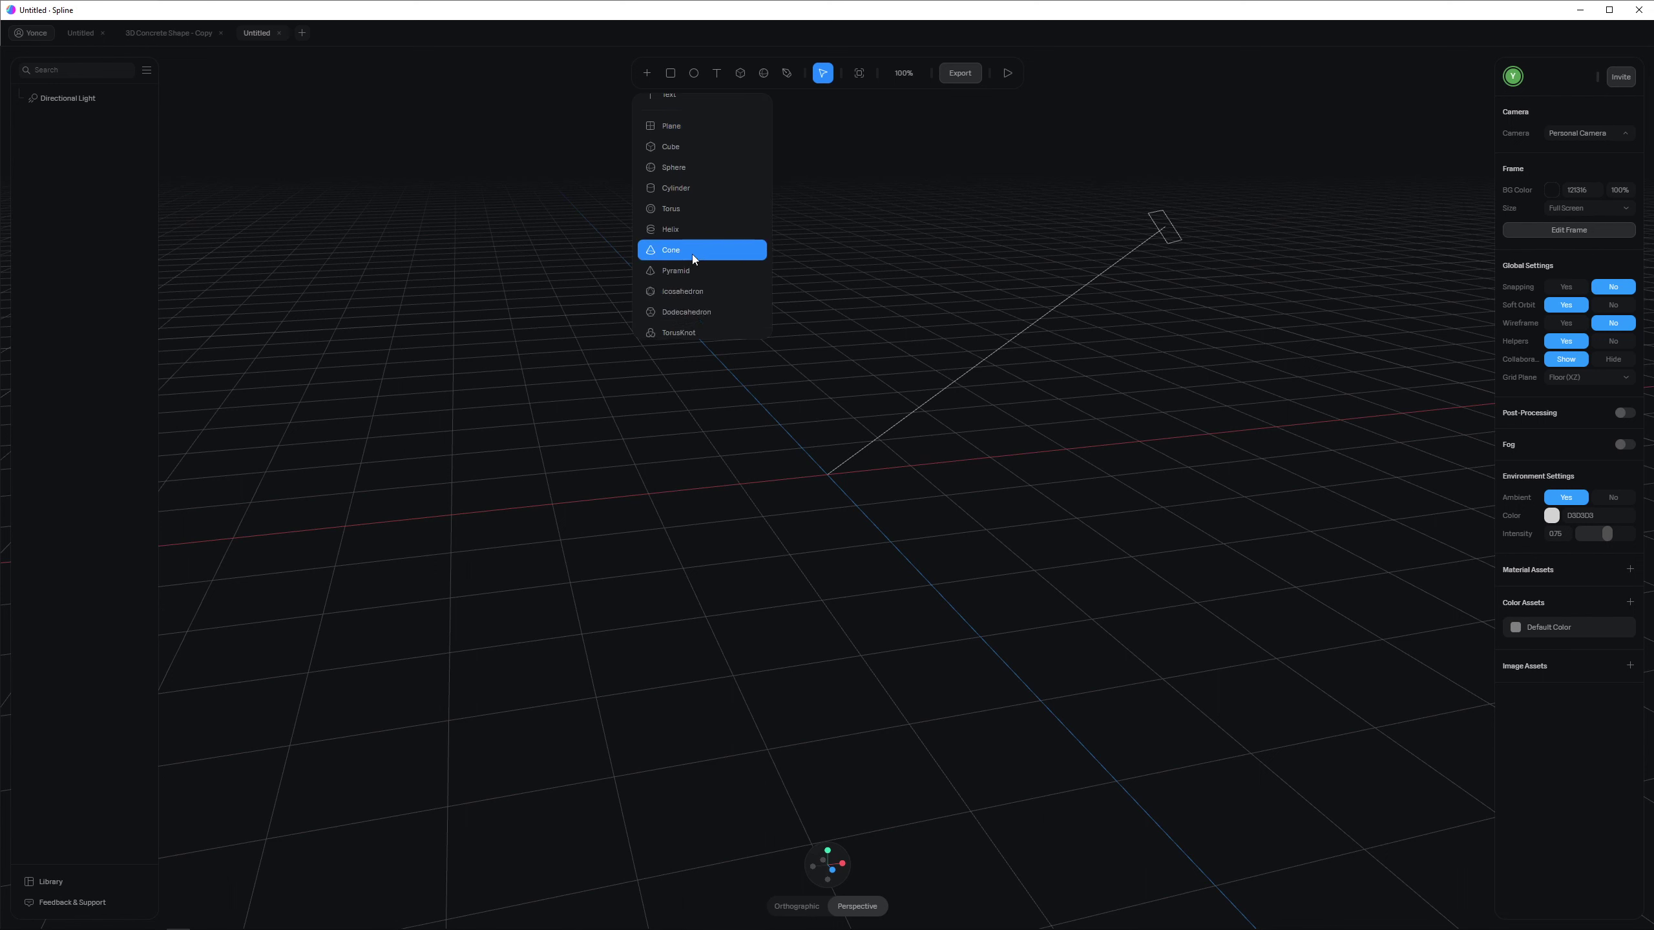
{"action": "left_click", "coordinate": [691, 255]}
{"action": "left_click", "coordinate": [827, 474]}
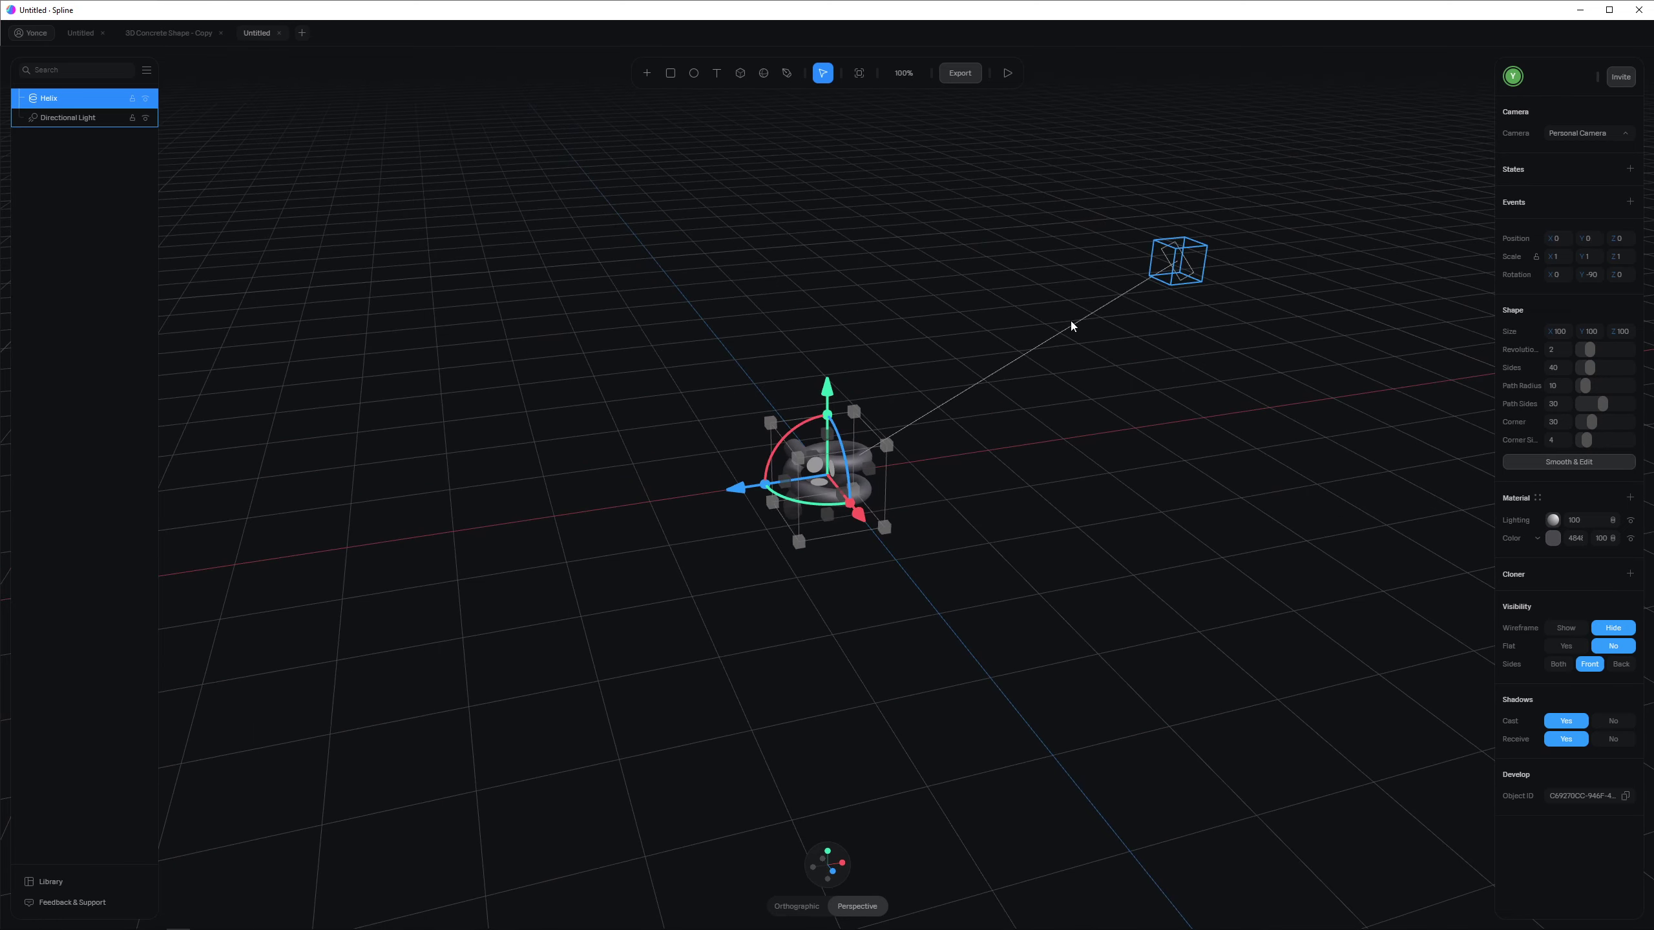
Step: Enlarge the helix to a Y size of 564 and raise its revolutions to about 9
{"action": "scroll", "coordinate": [880, 384], "scroll_direction": "up", "scroll_amount": 3}
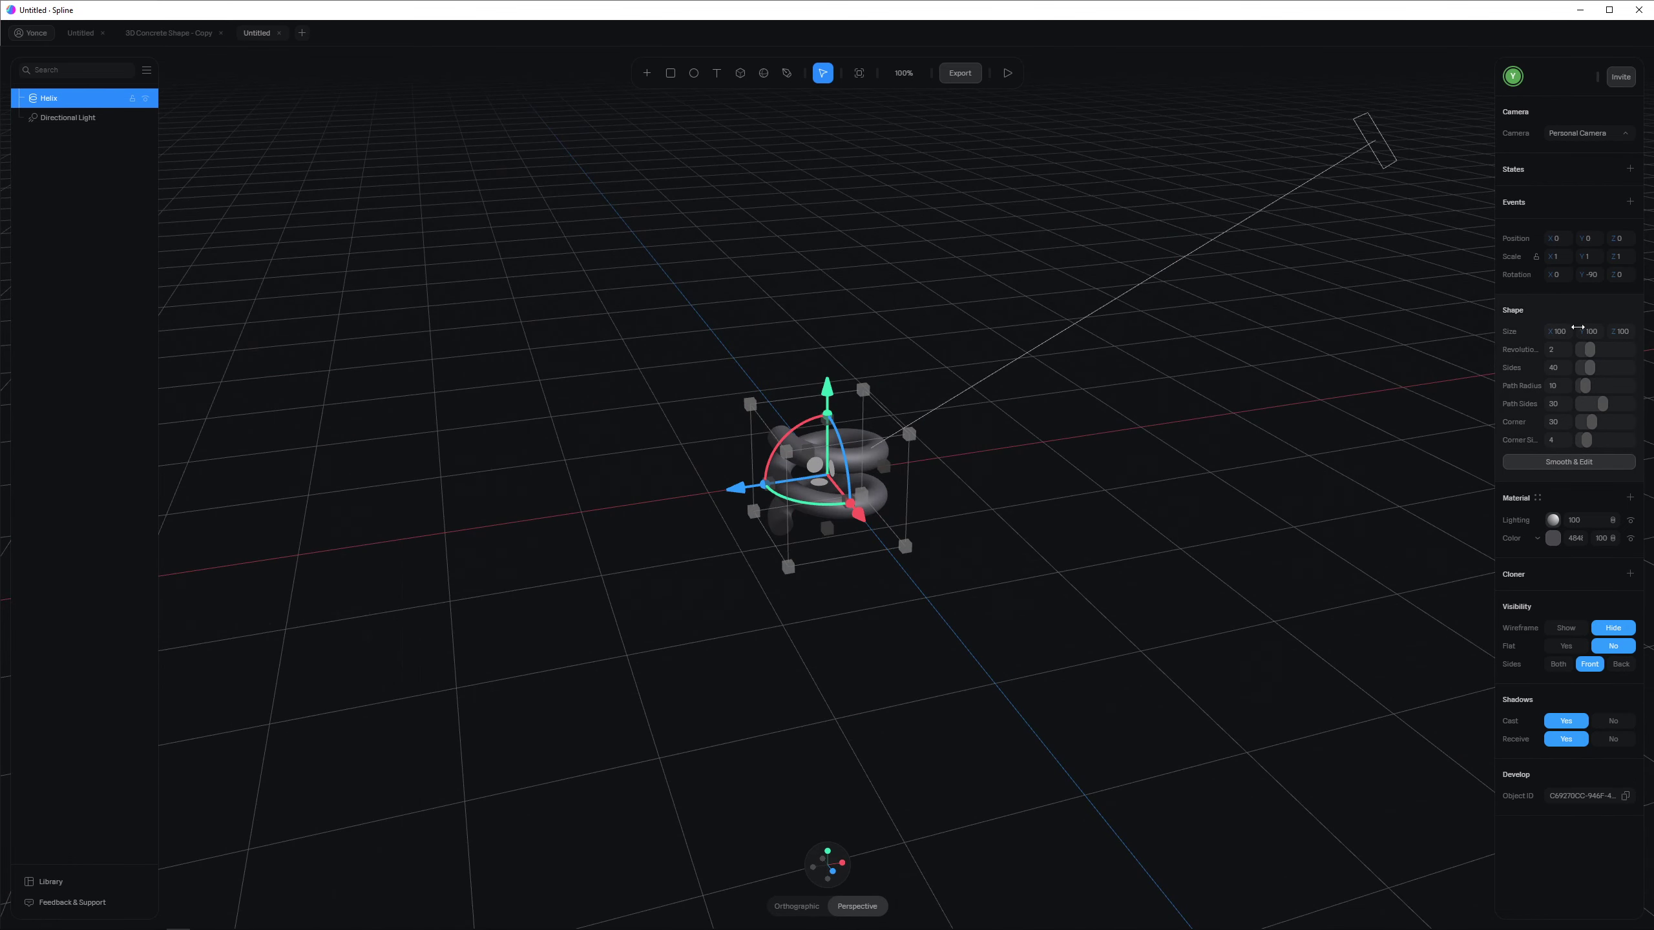
{"action": "mouse_move", "coordinate": [1577, 330]}
{"action": "left_mouse_down"}
{"action": "mouse_move", "coordinate": [49, 329]}
{"action": "mouse_move", "coordinate": [1622, 330]}
{"action": "mouse_move", "coordinate": [11, 325]}
{"action": "mouse_move", "coordinate": [1568, 340]}
{"action": "left_mouse_up"}
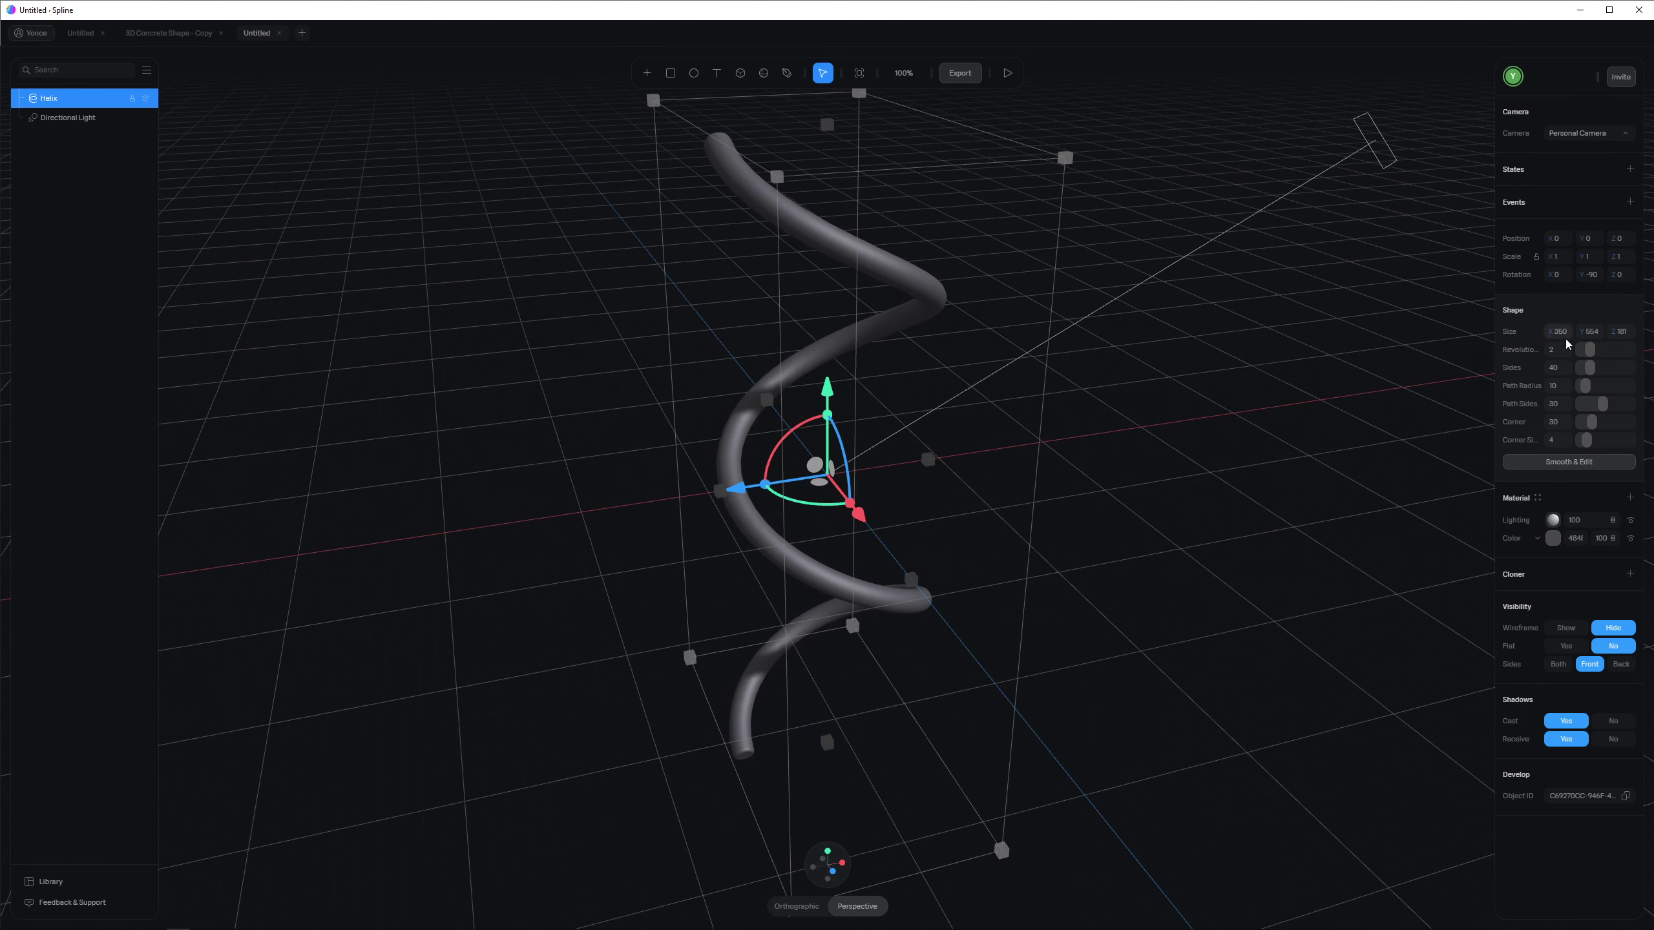
{"action": "left_click_drag", "start_coordinate": [456, 383], "coordinate": [602, 418]}
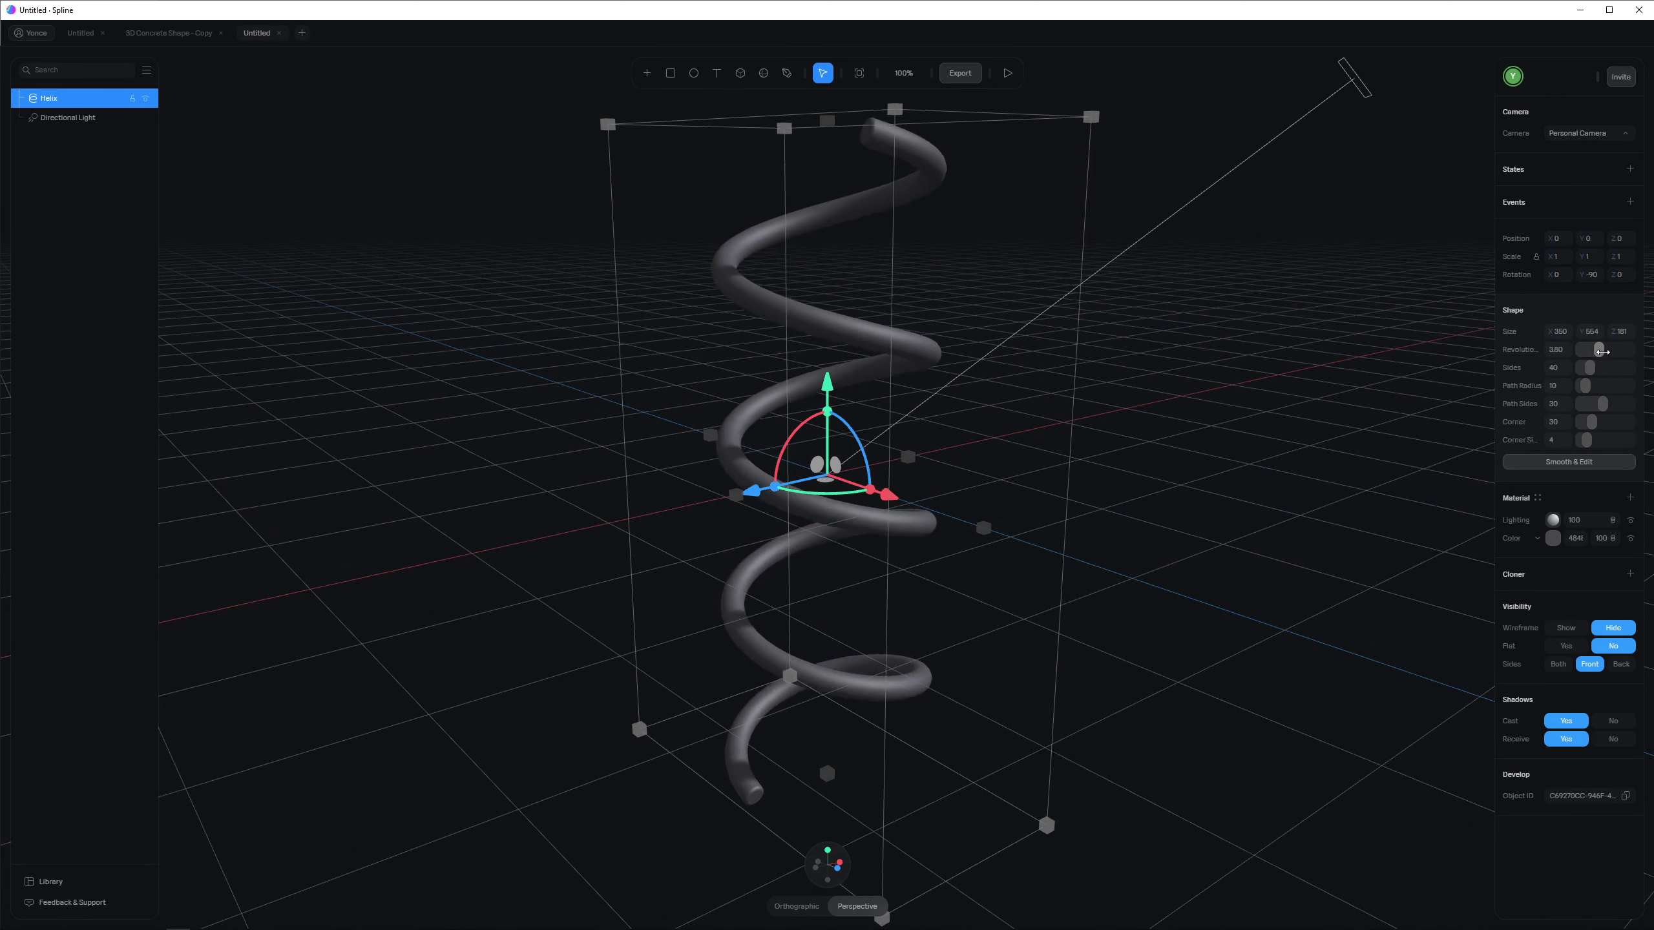
{"action": "mouse_move", "coordinate": [1605, 353]}
{"action": "left_mouse_down"}
{"action": "mouse_move", "coordinate": [1579, 351]}
{"action": "mouse_move", "coordinate": [1600, 350]}
{"action": "left_mouse_up"}
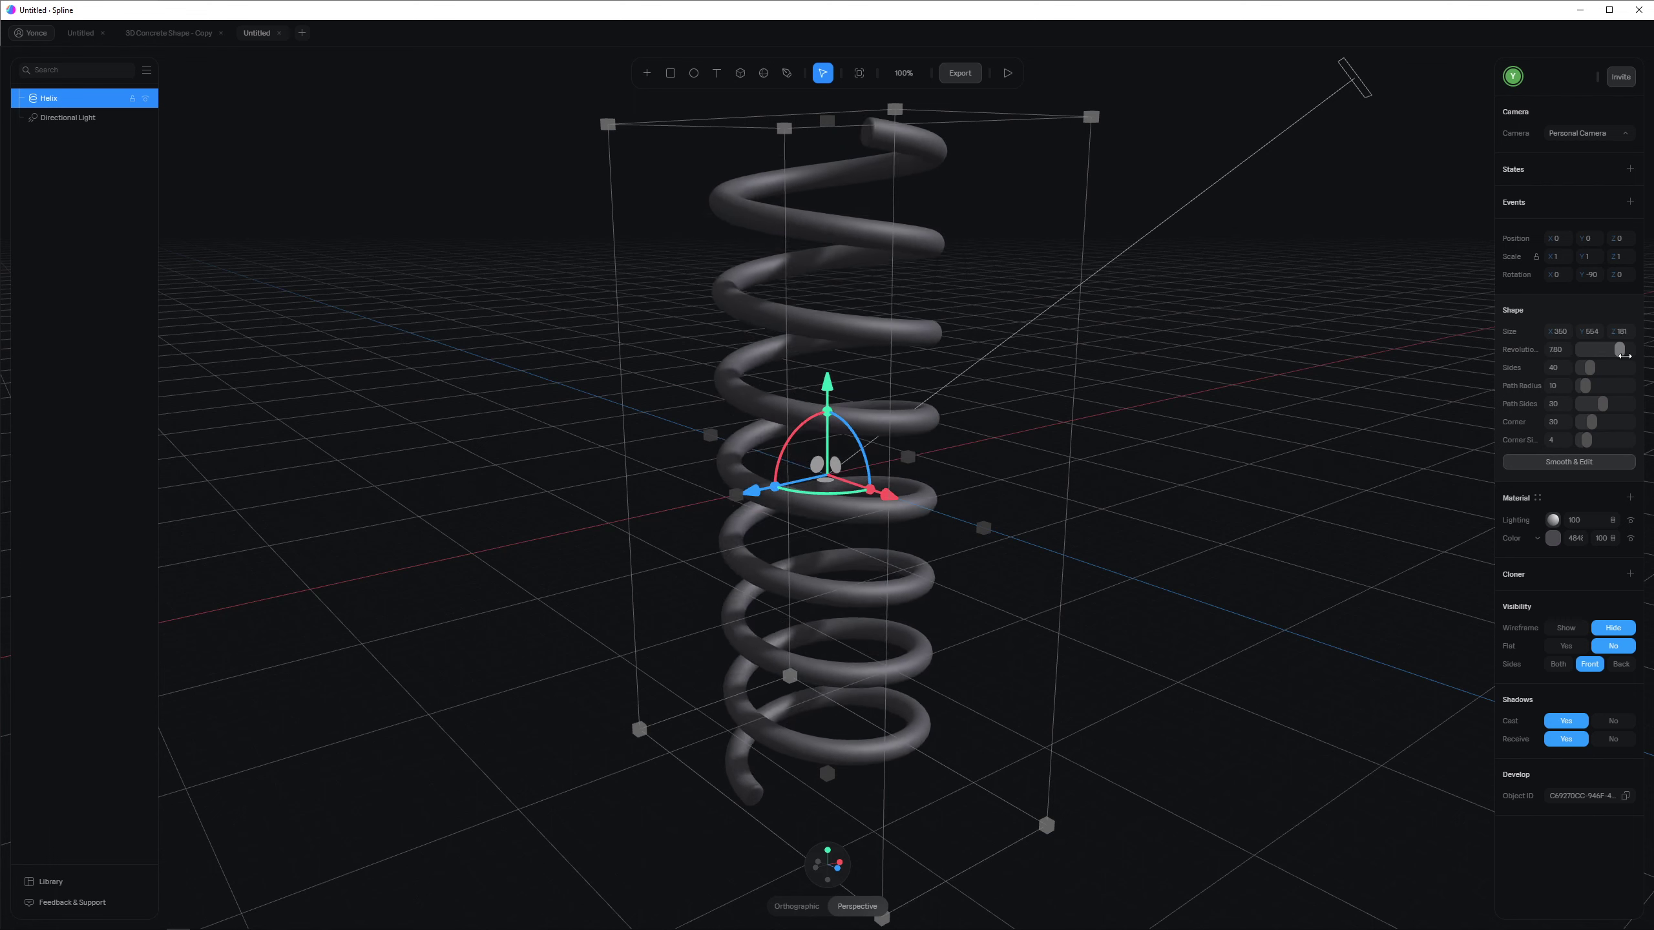
{"action": "left_click_drag", "start_coordinate": [1618, 351], "coordinate": [1628, 363]}
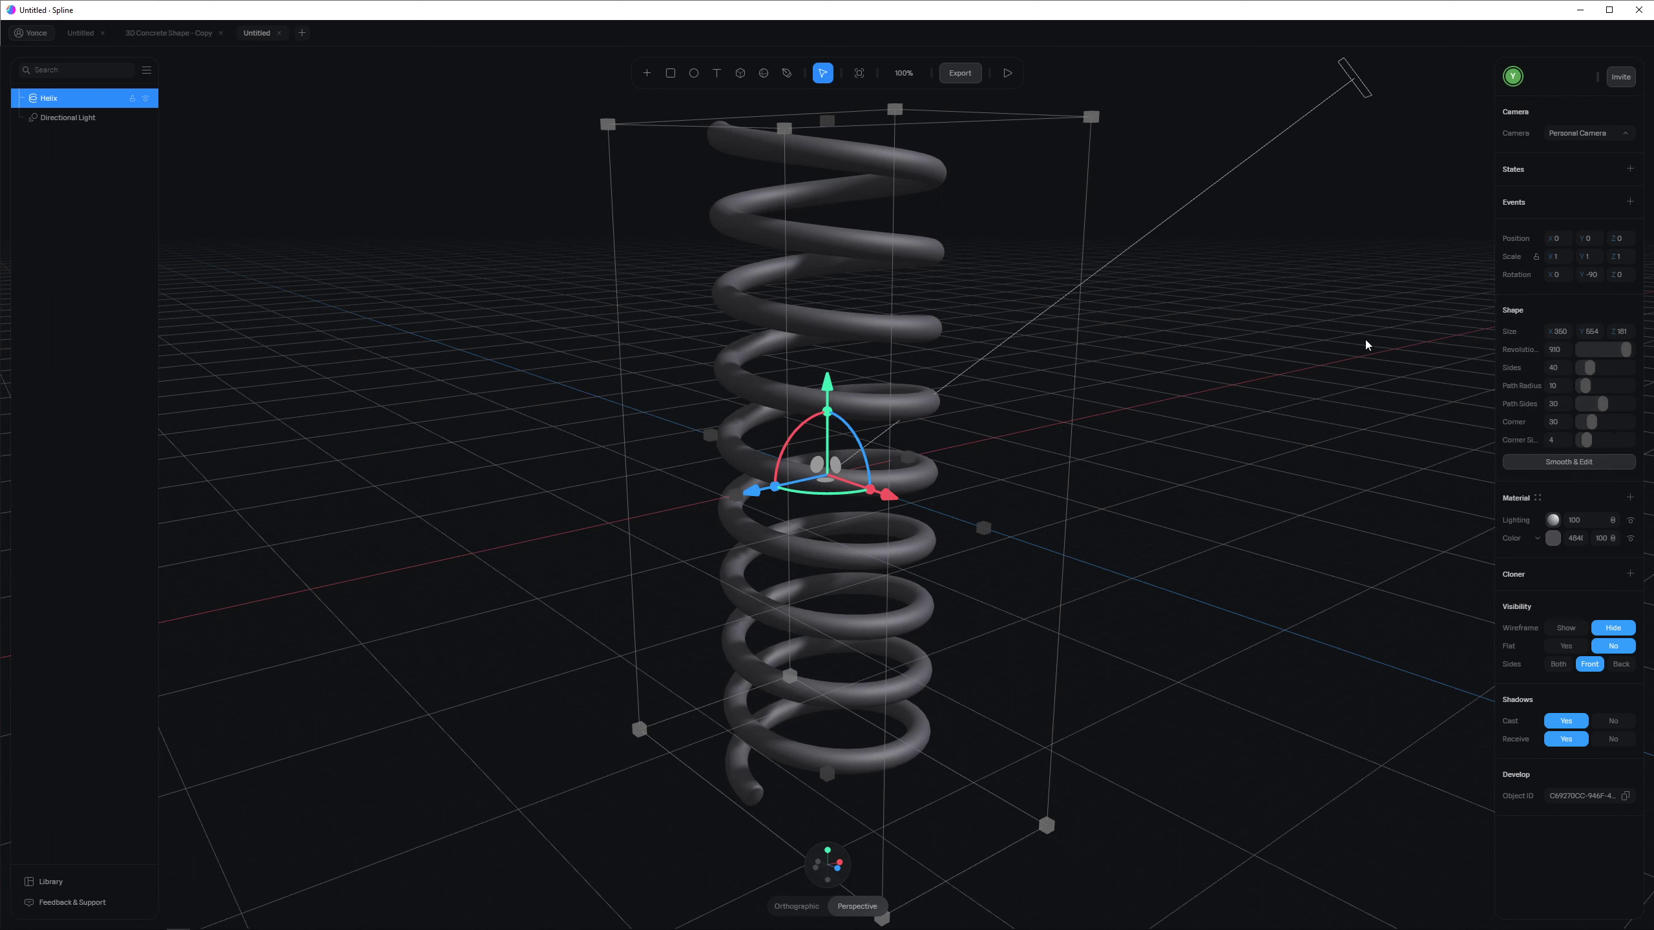
Step: Turn on the scene's wireframe display and examine the helix's mesh up close
{"action": "left_click", "coordinate": [1373, 451]}
{"action": "left_click", "coordinate": [1566, 323]}
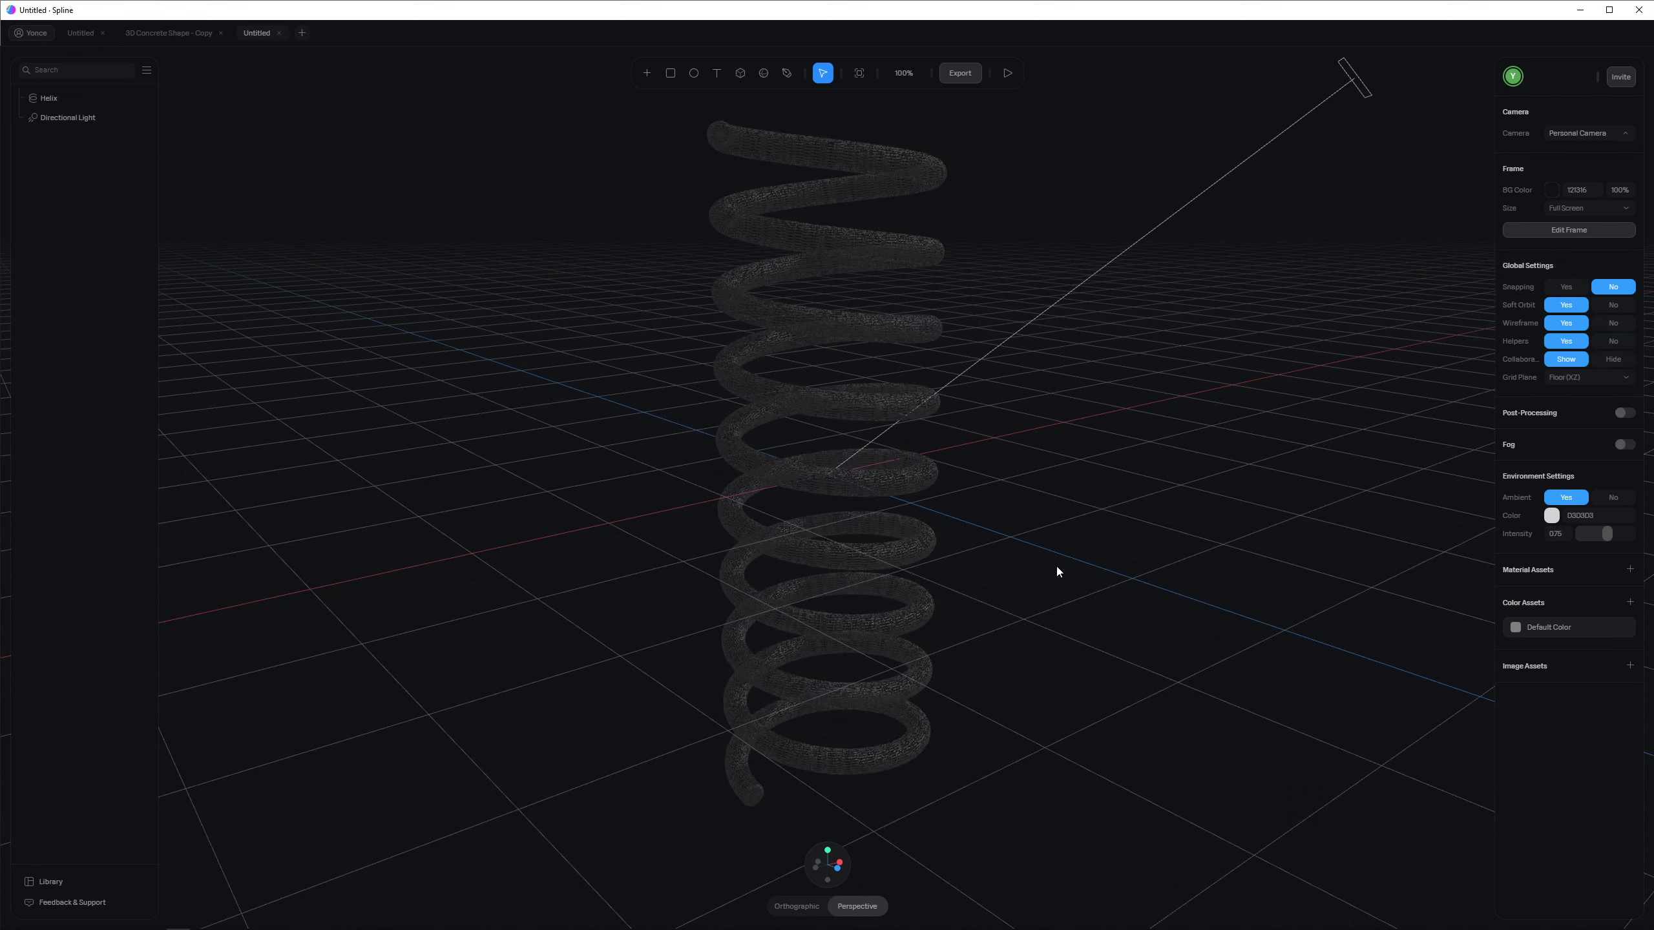
{"action": "left_click", "coordinate": [930, 404]}
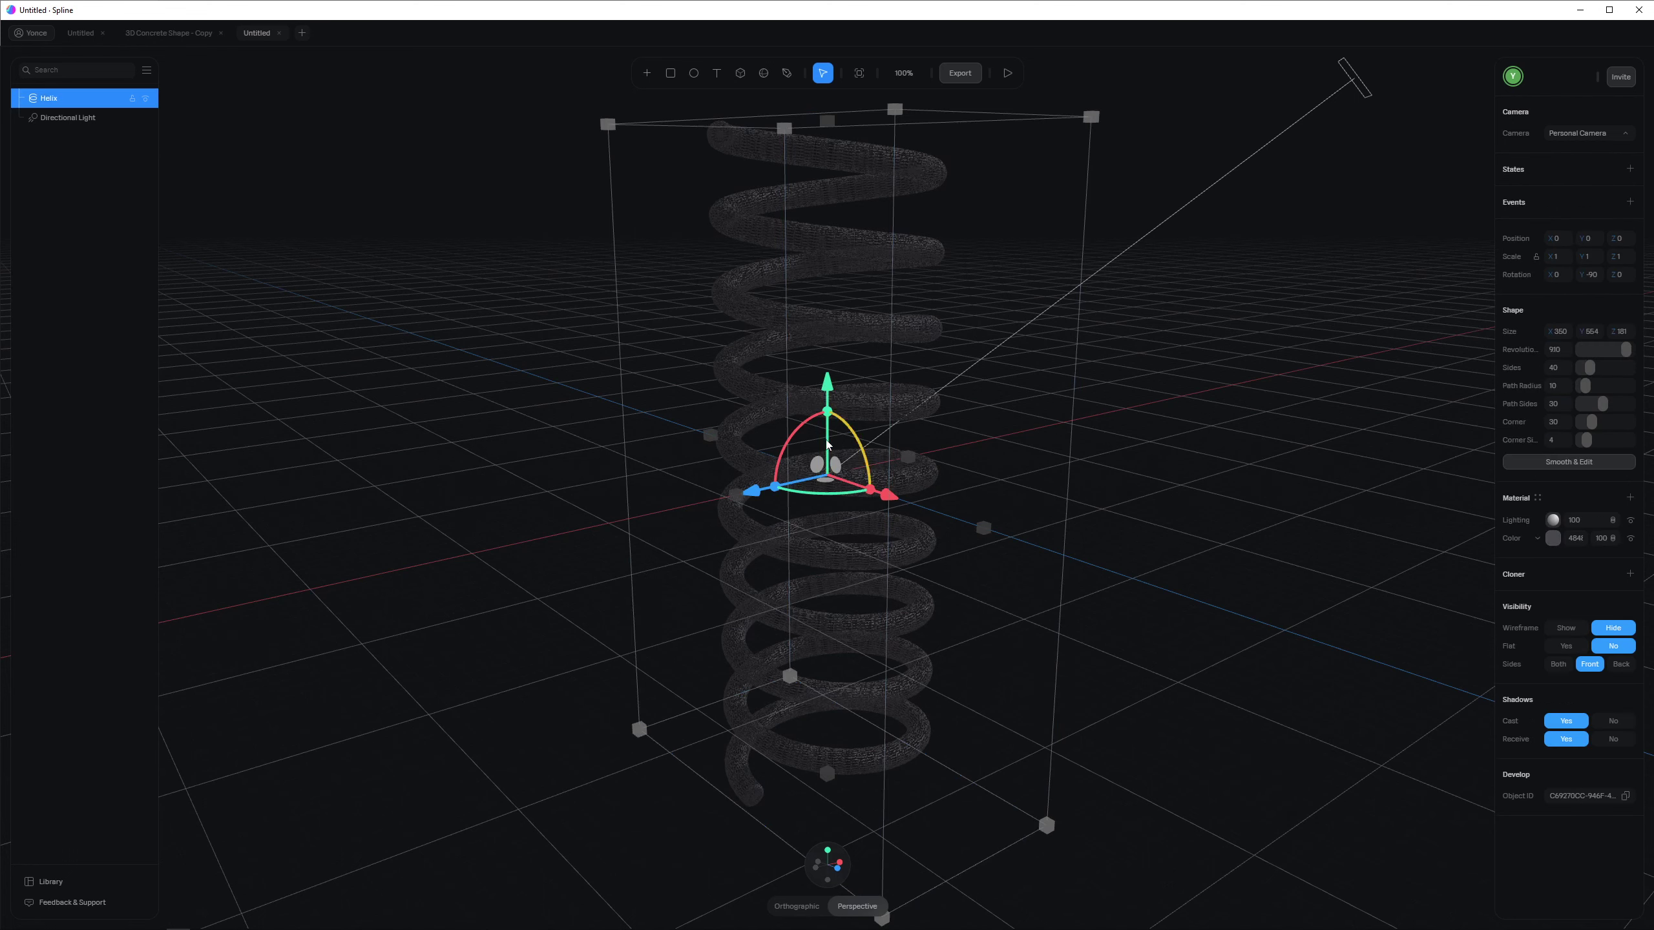
{"action": "scroll", "coordinate": [928, 371], "scroll_direction": "up", "scroll_amount": 4}
{"action": "scroll", "coordinate": [927, 339], "scroll_direction": "up", "scroll_amount": 3}
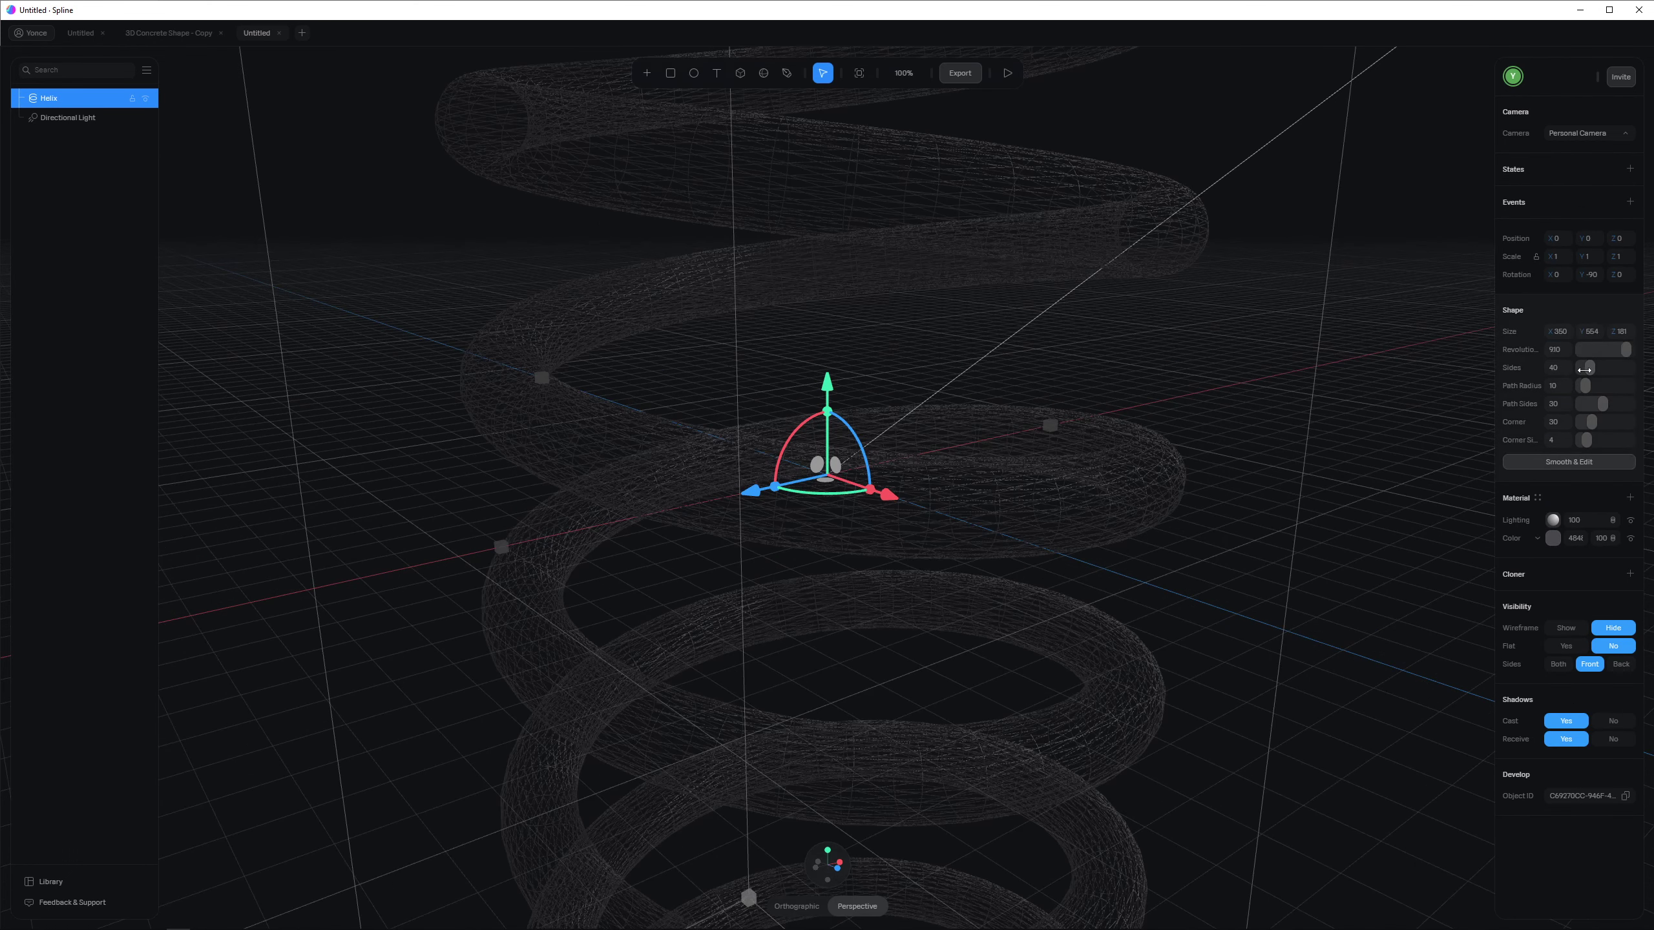
Step: Try a higher number of sides on the helix and turn the scene's wireframe display off
{"action": "left_click_drag", "start_coordinate": [1590, 368], "coordinate": [1631, 369]}
{"action": "left_click", "coordinate": [1397, 175]}
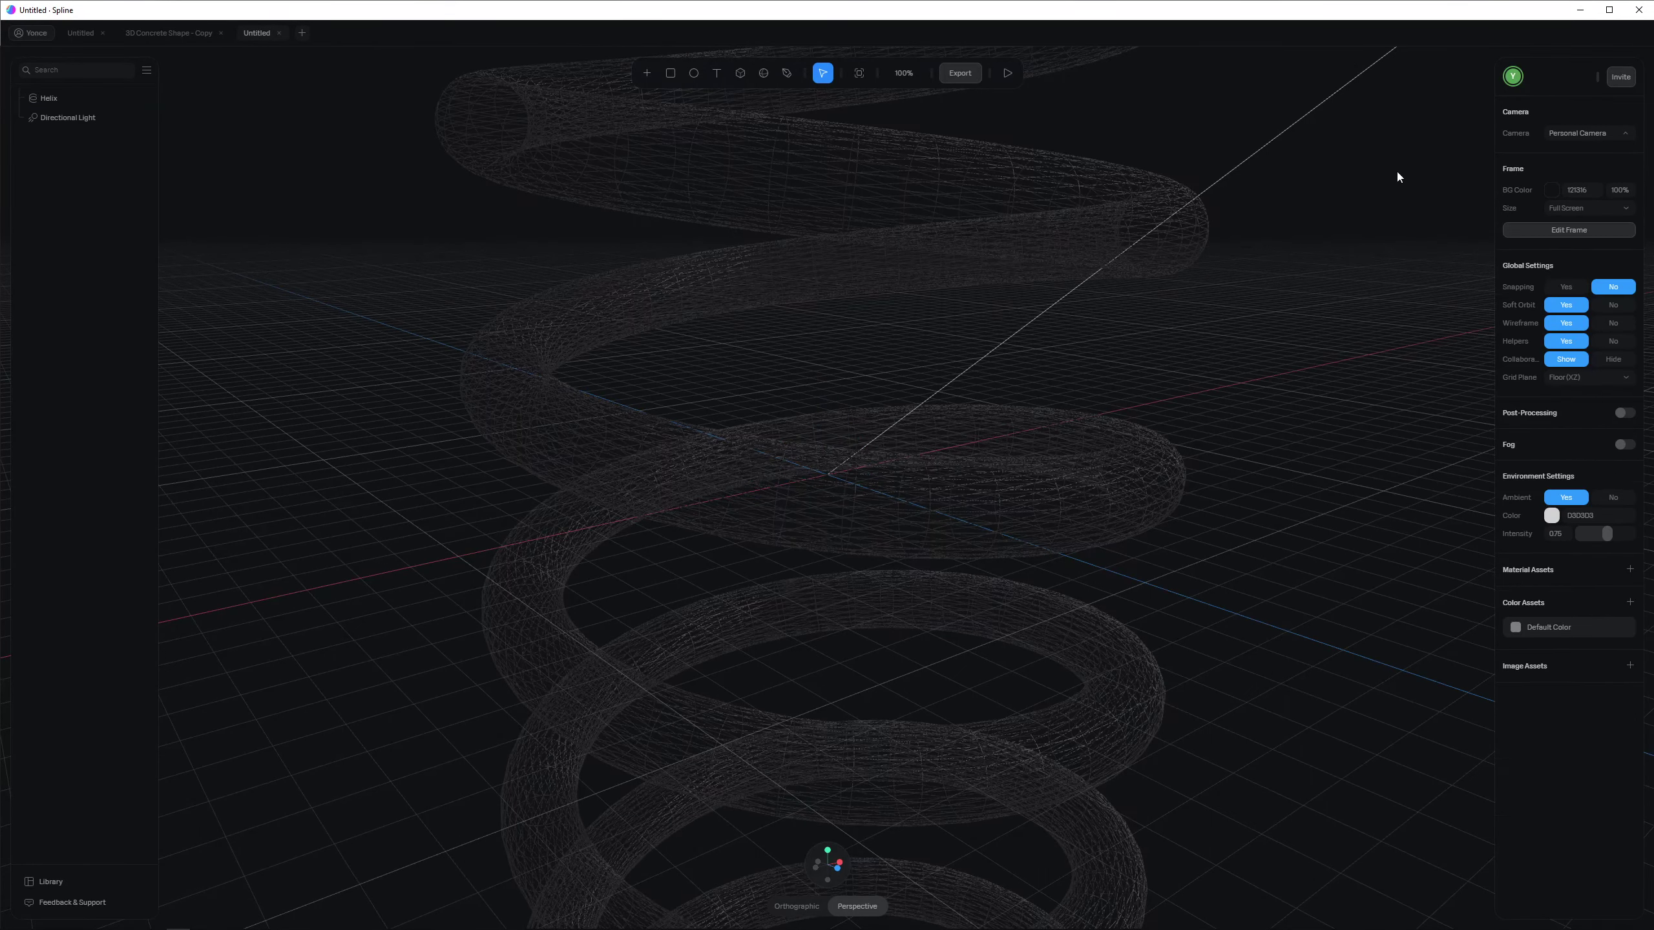
{"action": "left_click", "coordinate": [1615, 323]}
{"action": "left_click", "coordinate": [1160, 460]}
{"action": "scroll", "coordinate": [1246, 554], "scroll_direction": "down", "scroll_amount": 5}
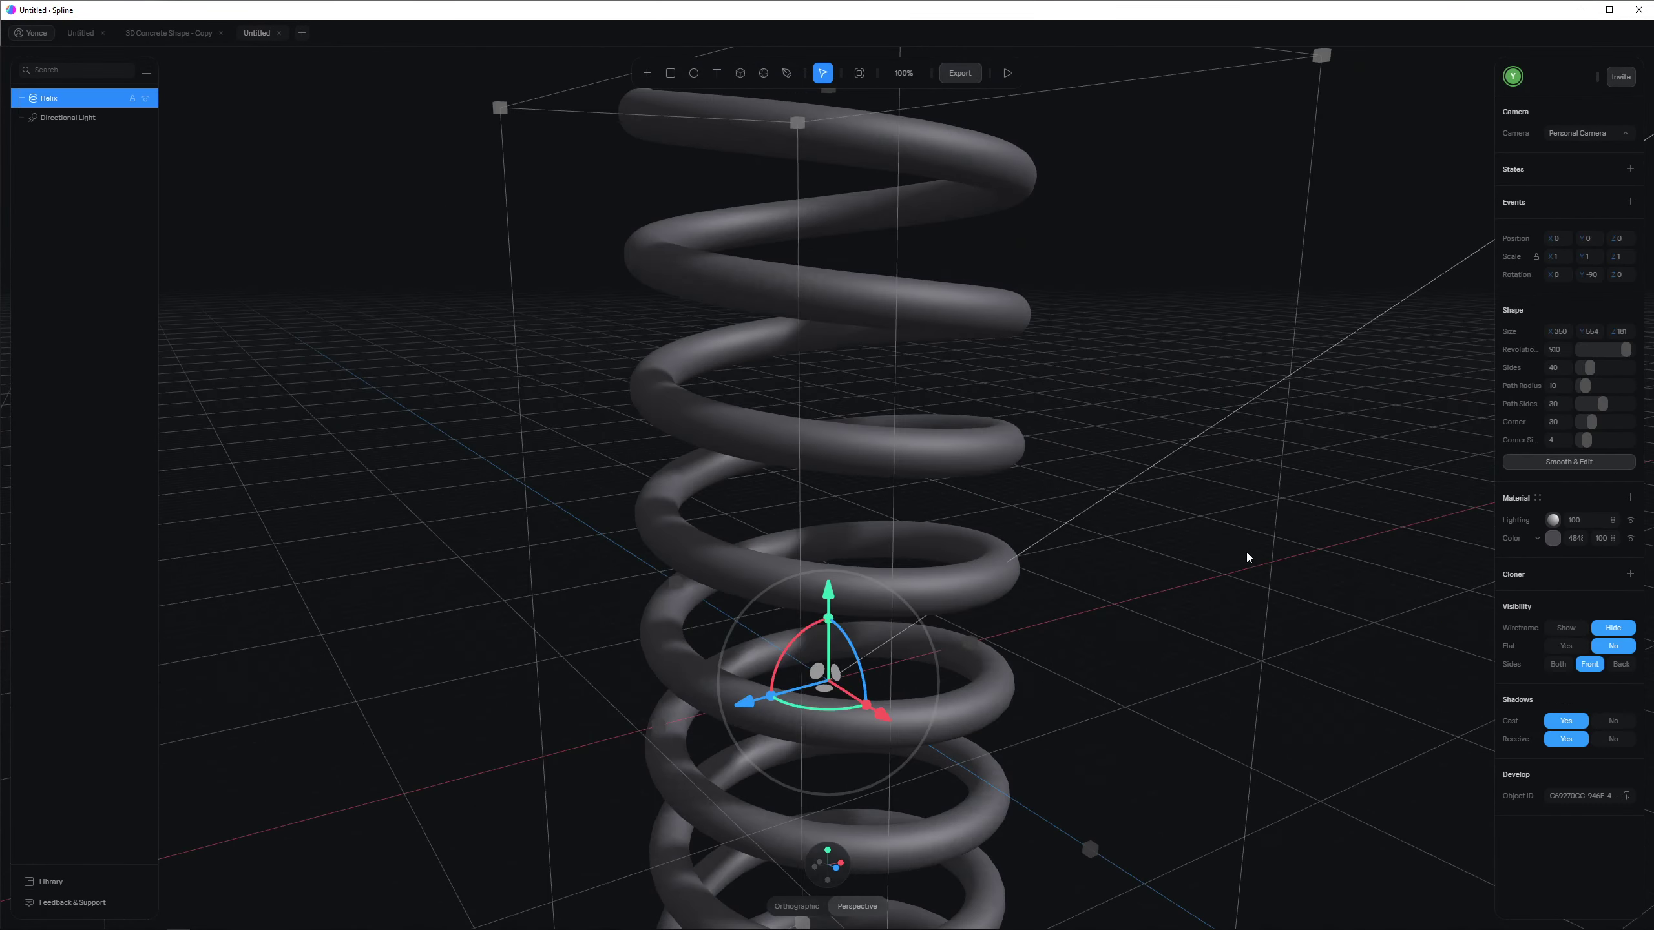
{"action": "left_click_drag", "start_coordinate": [1068, 571], "coordinate": [1416, 576], "text": "alt"}
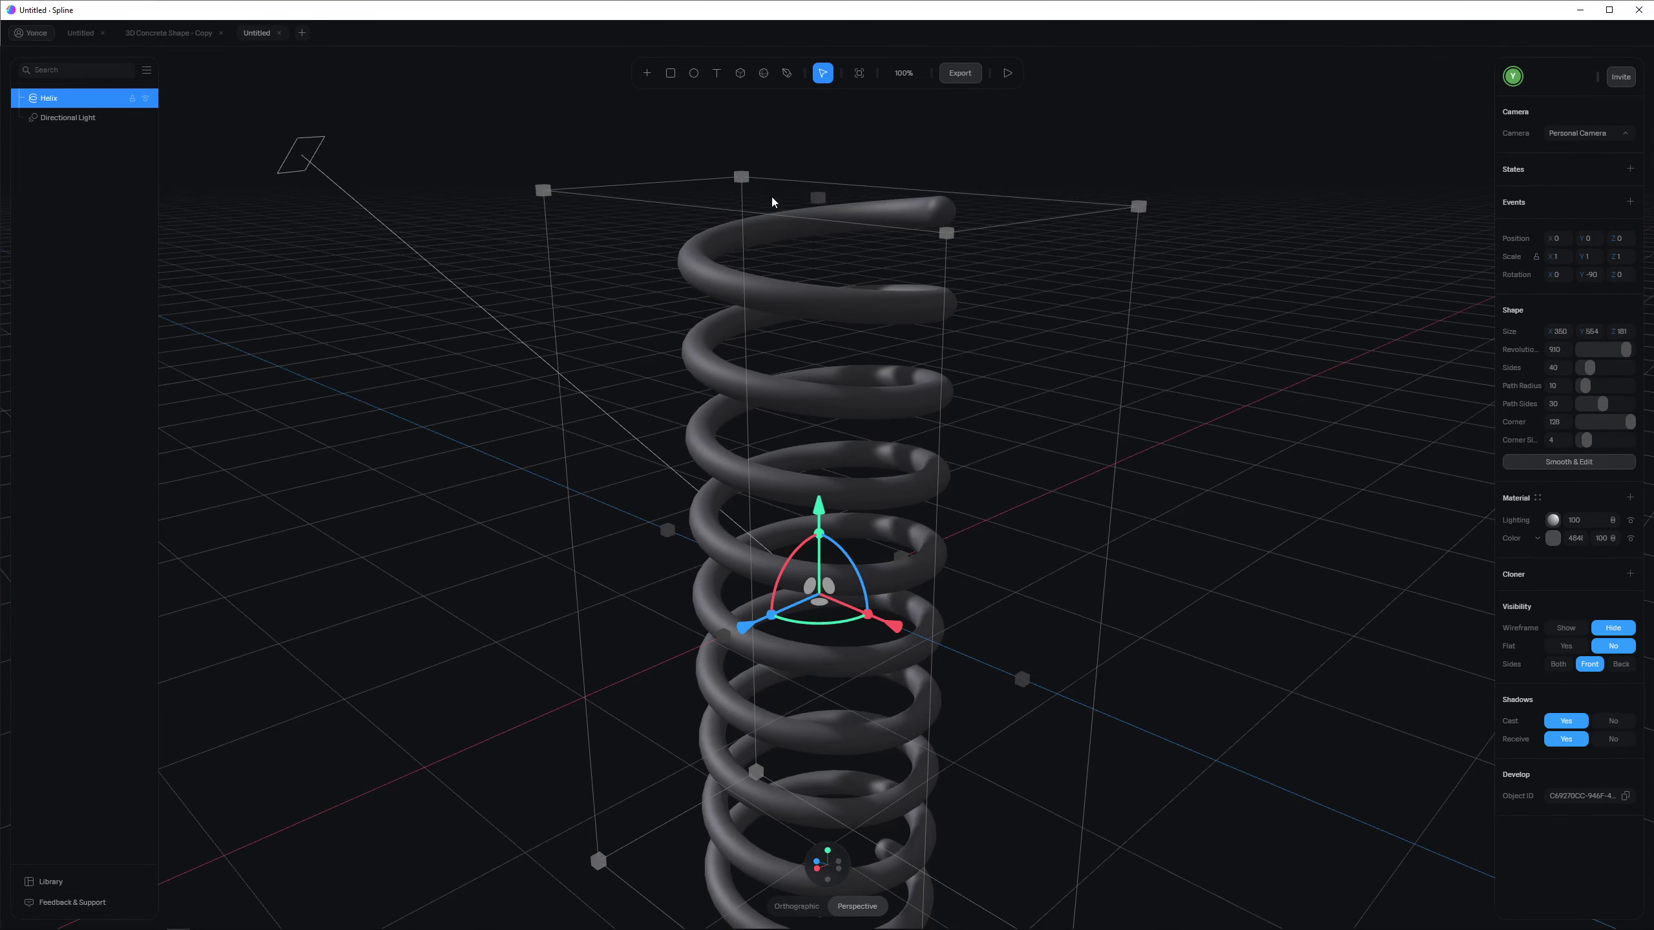
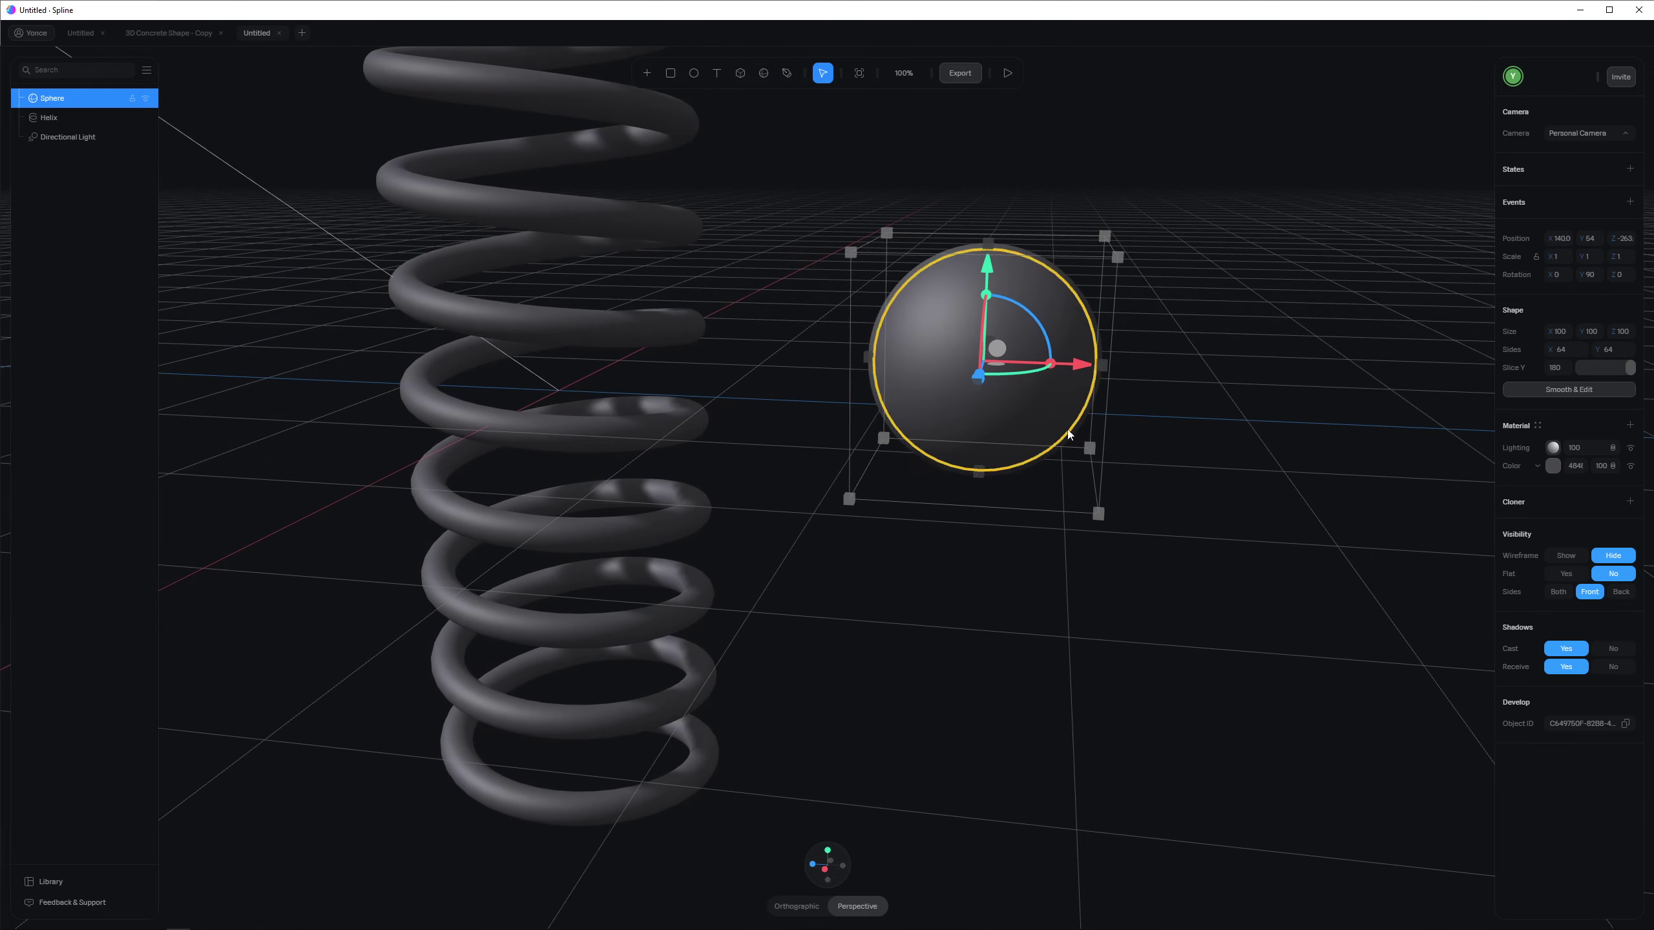
Step: Convert the sphere beside the helix into an editable mesh with Smooth & Edit and increase its base subdivision
{"action": "left_click", "coordinate": [1589, 389]}
{"action": "left_click_drag", "start_coordinate": [807, 354], "coordinate": [1304, 394]}
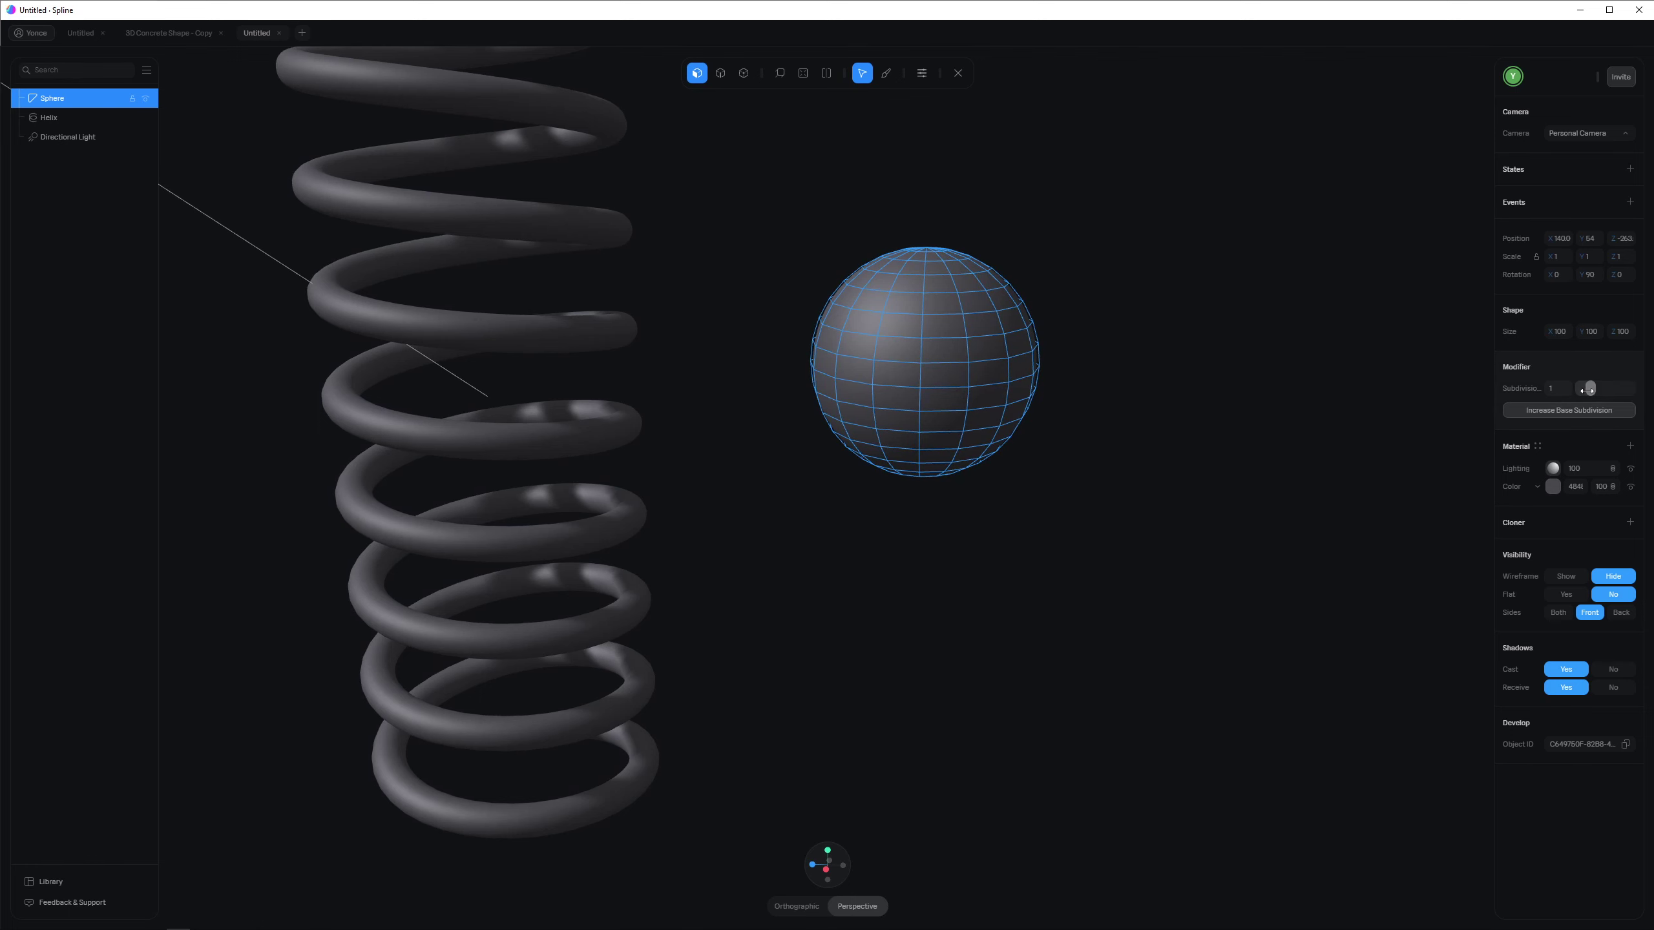
{"action": "left_click", "coordinate": [1583, 417]}
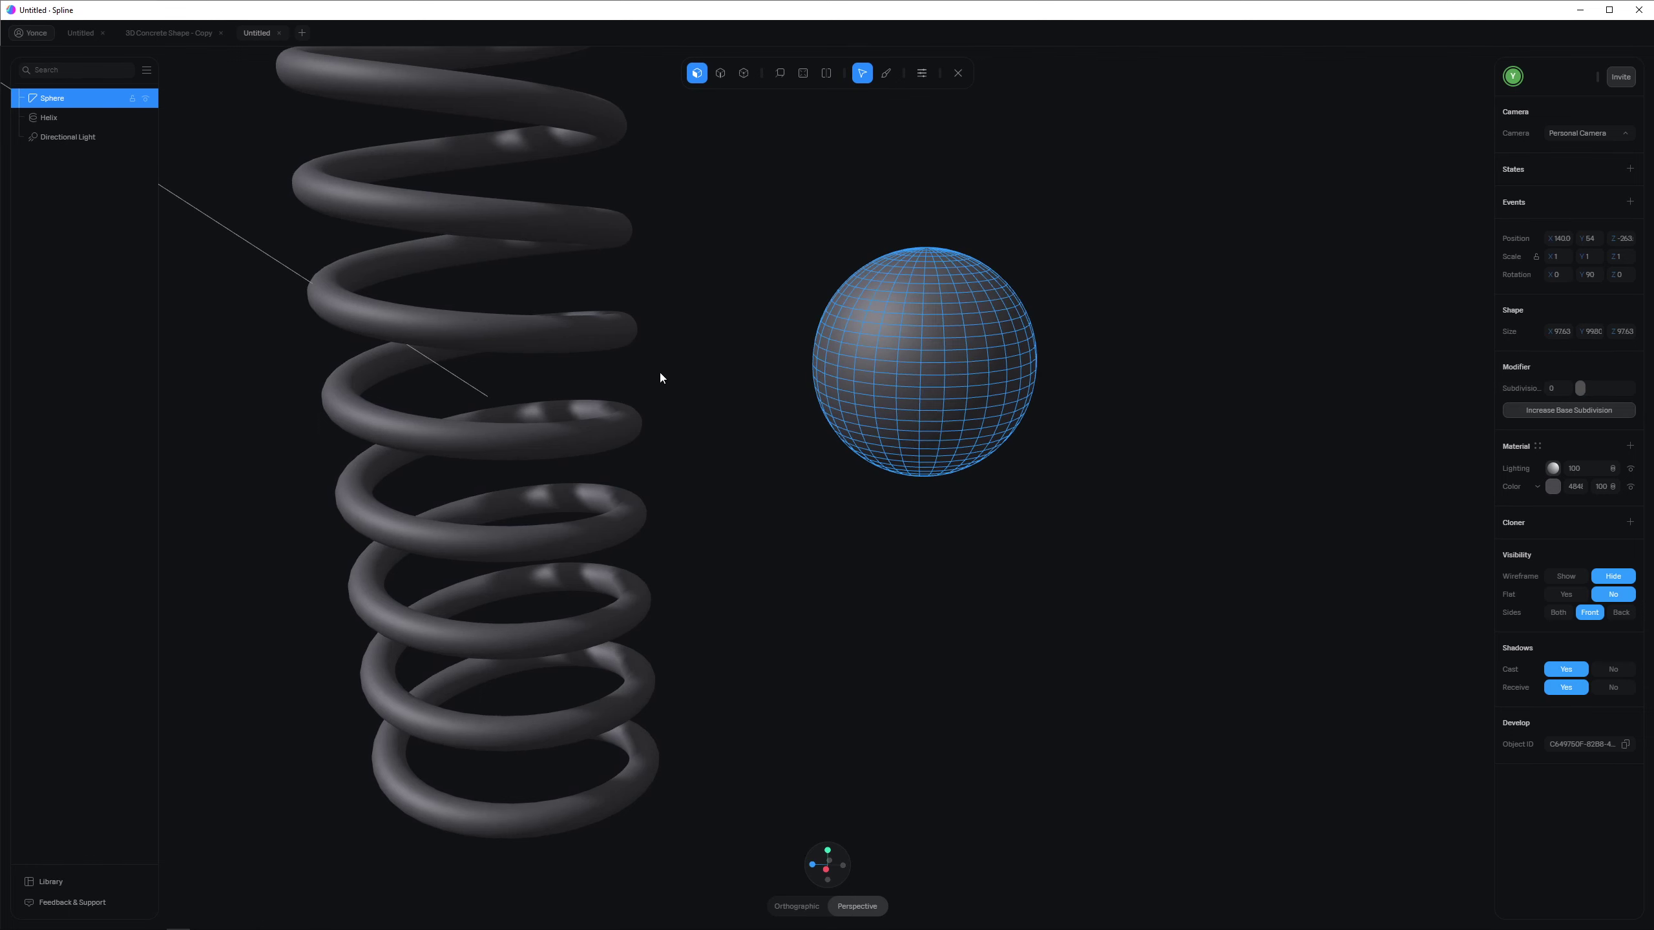
{"action": "left_click_drag", "start_coordinate": [659, 373], "coordinate": [728, 387]}
Step: Try pulling two faces of the sphere's mesh outward into protrusions, and undo these face edits
{"action": "left_click", "coordinate": [900, 374]}
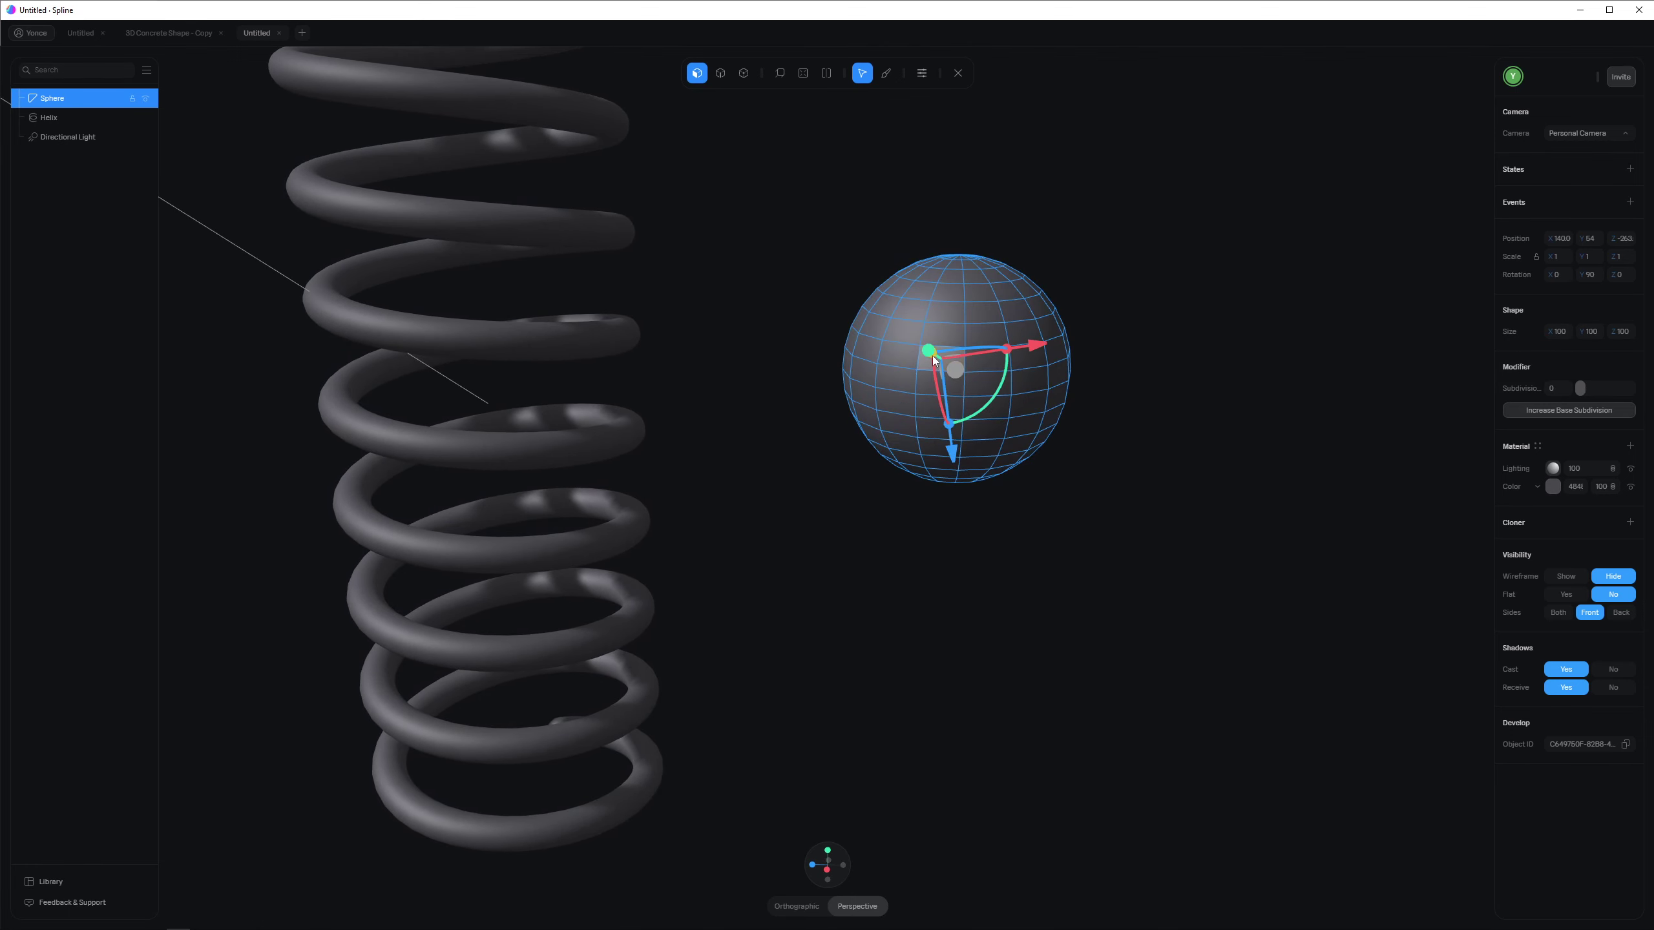
{"action": "left_click_drag", "start_coordinate": [1010, 456], "coordinate": [370, 281]}
{"action": "left_click_drag", "start_coordinate": [663, 416], "coordinate": [784, 447], "text": "alt"}
{"action": "left_click", "coordinate": [1017, 380]}
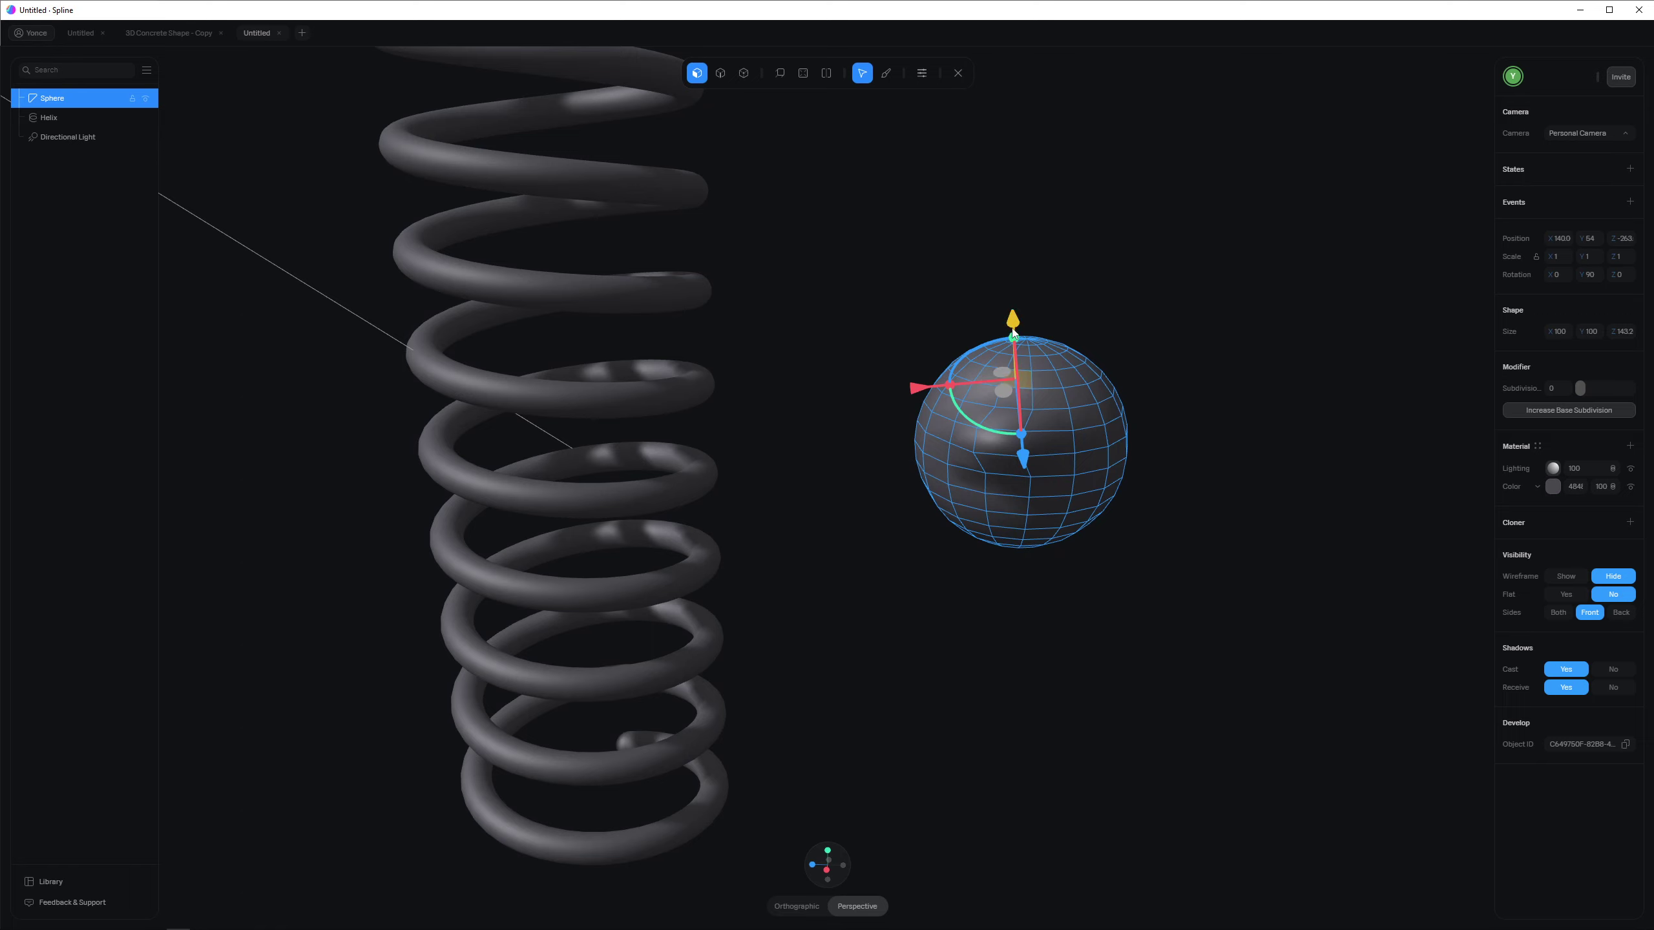
{"action": "left_click_drag", "start_coordinate": [1013, 333], "coordinate": [1009, 273]}
{"action": "left_click_drag", "start_coordinate": [1081, 495], "coordinate": [897, 87]}
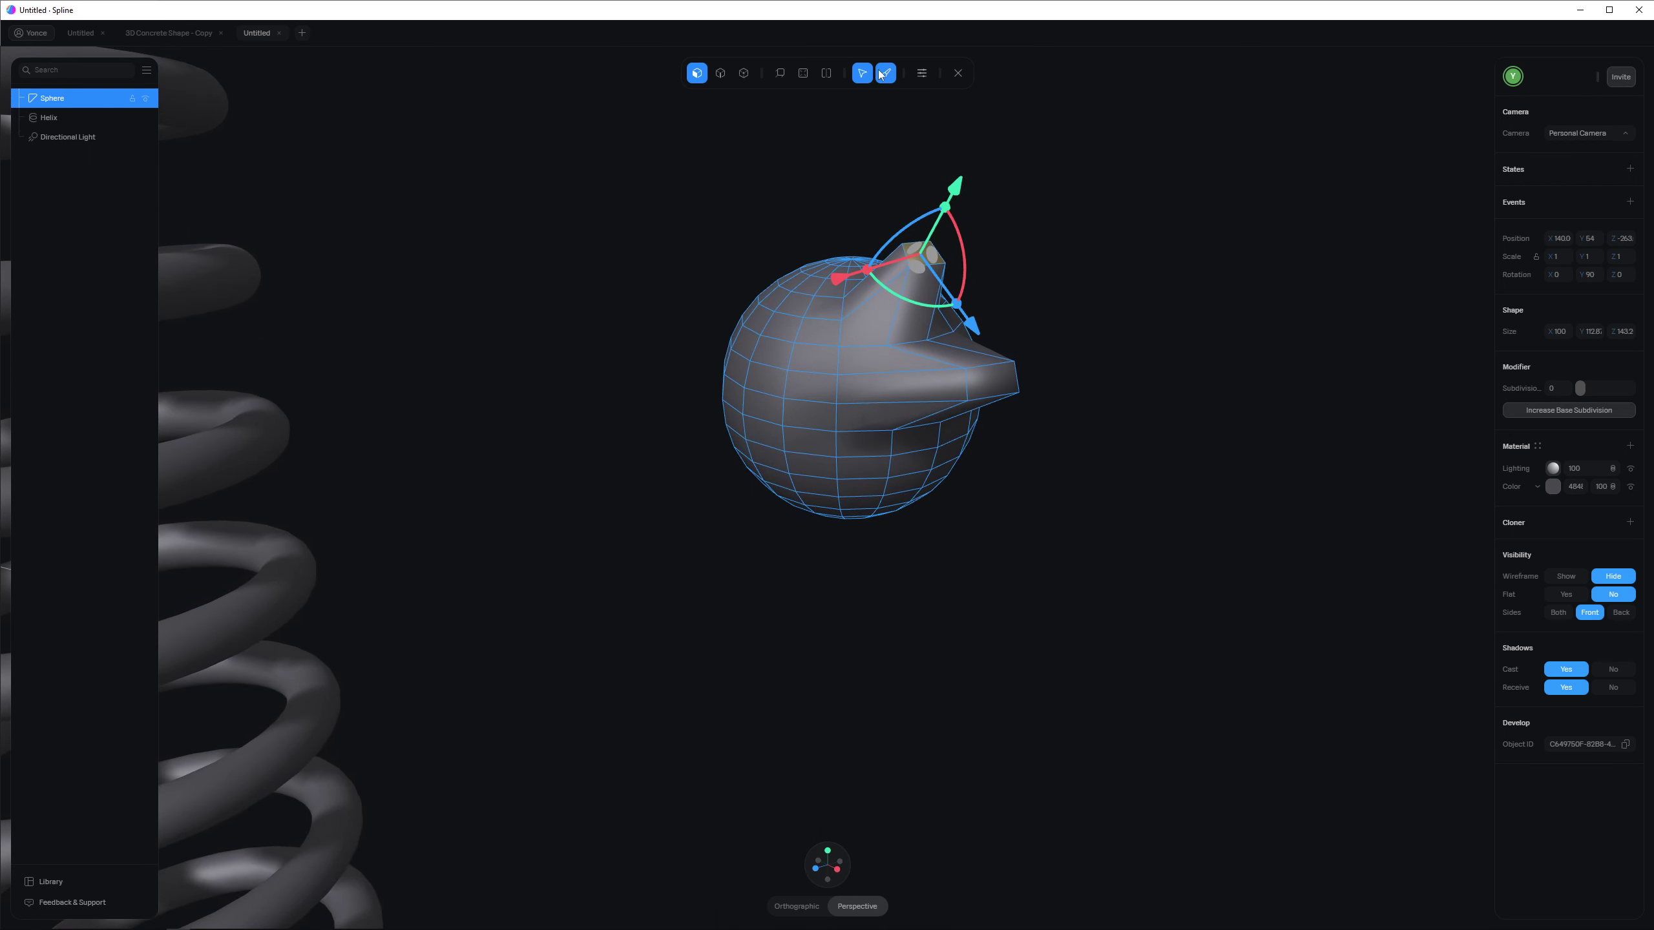
{"action": "key", "text": "ctrl+z"}
{"action": "key", "text": "ctrl+z"}
{"action": "key", "text": "ctrl+z"}
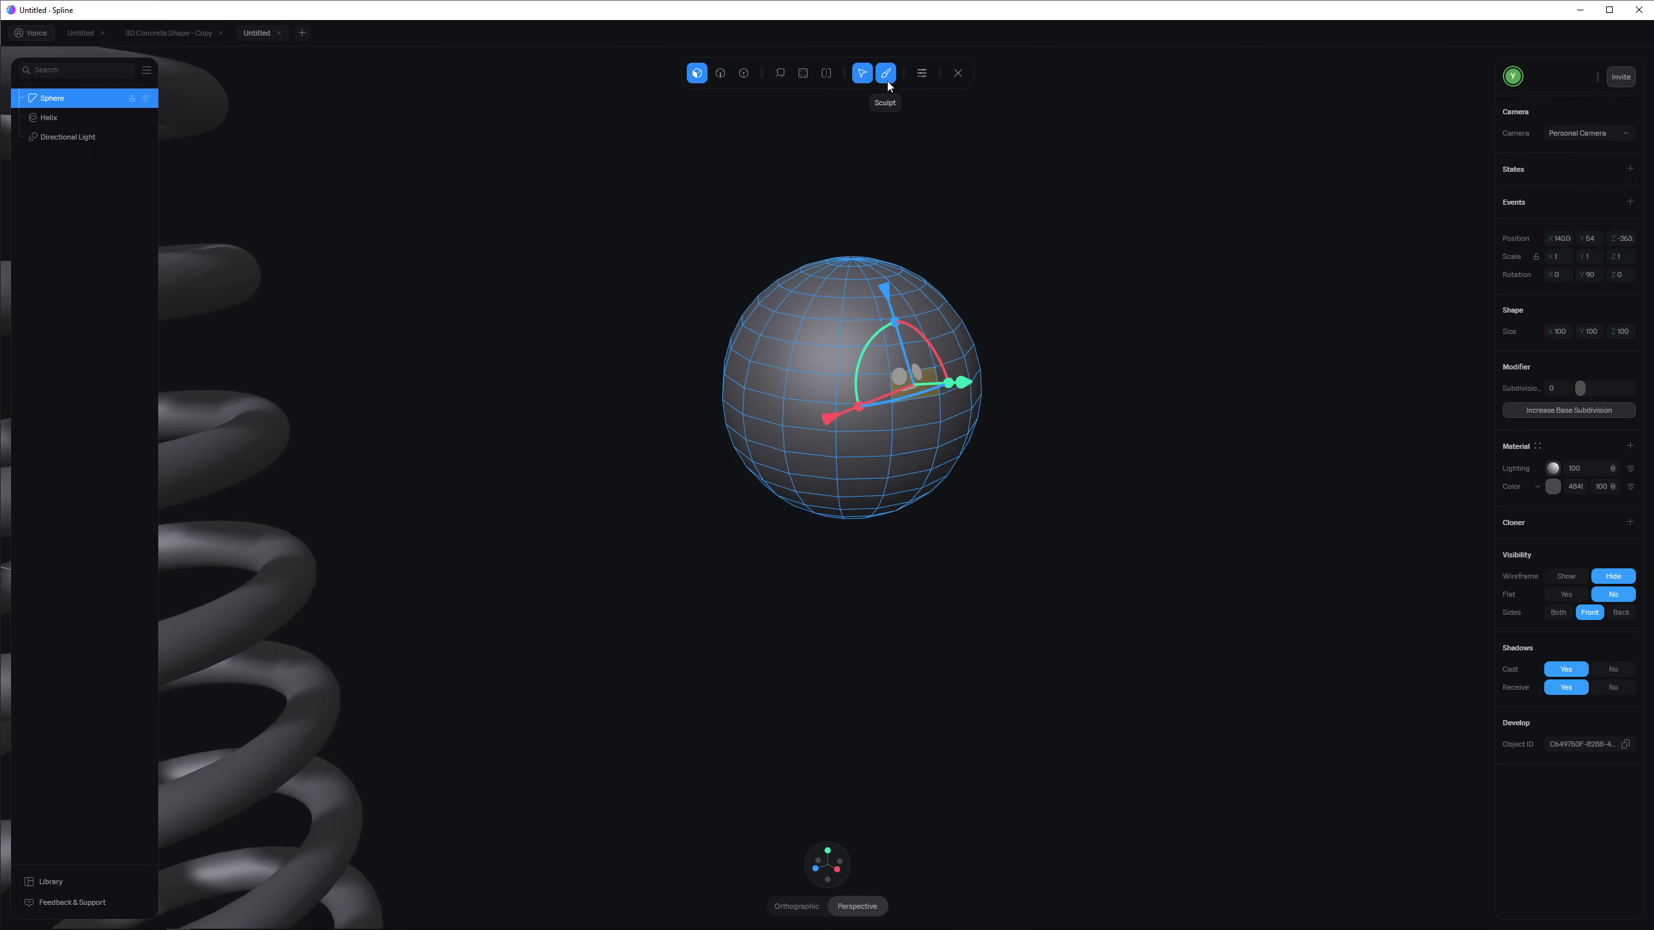
Step: Sculpt a bump out of the sphere's surface and refine the mesh by increasing its base subdivision
{"action": "left_click", "coordinate": [887, 80]}
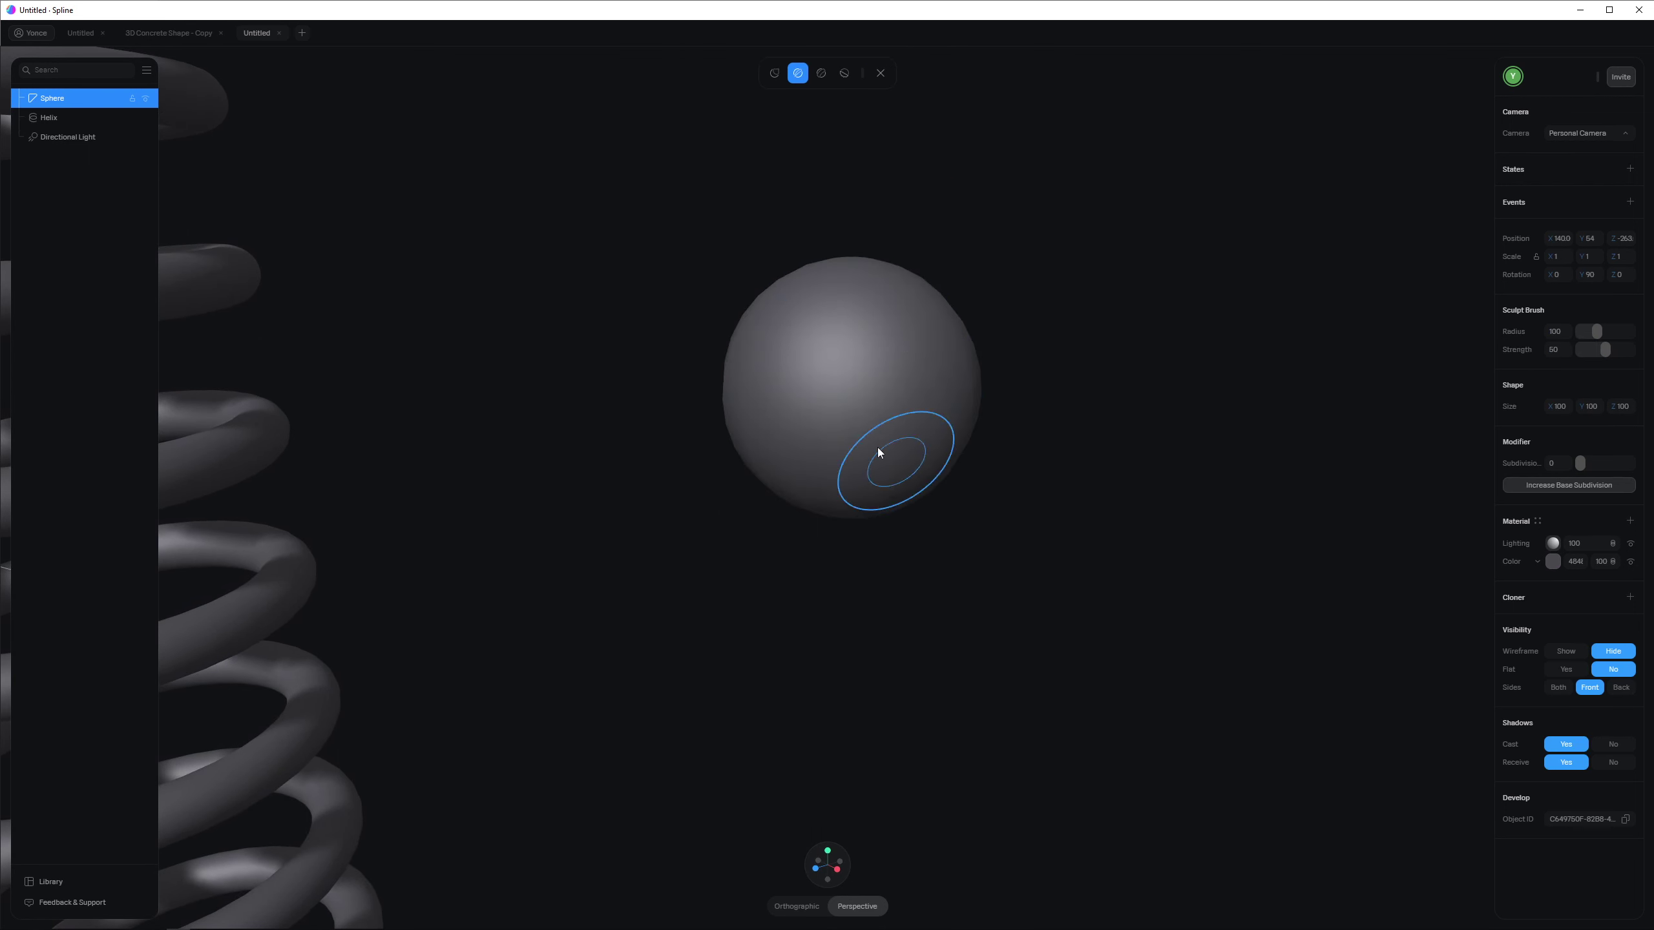
{"action": "left_click_drag", "start_coordinate": [823, 385], "coordinate": [814, 390]}
{"action": "left_click_drag", "start_coordinate": [858, 481], "coordinate": [787, 470], "text": "alt"}
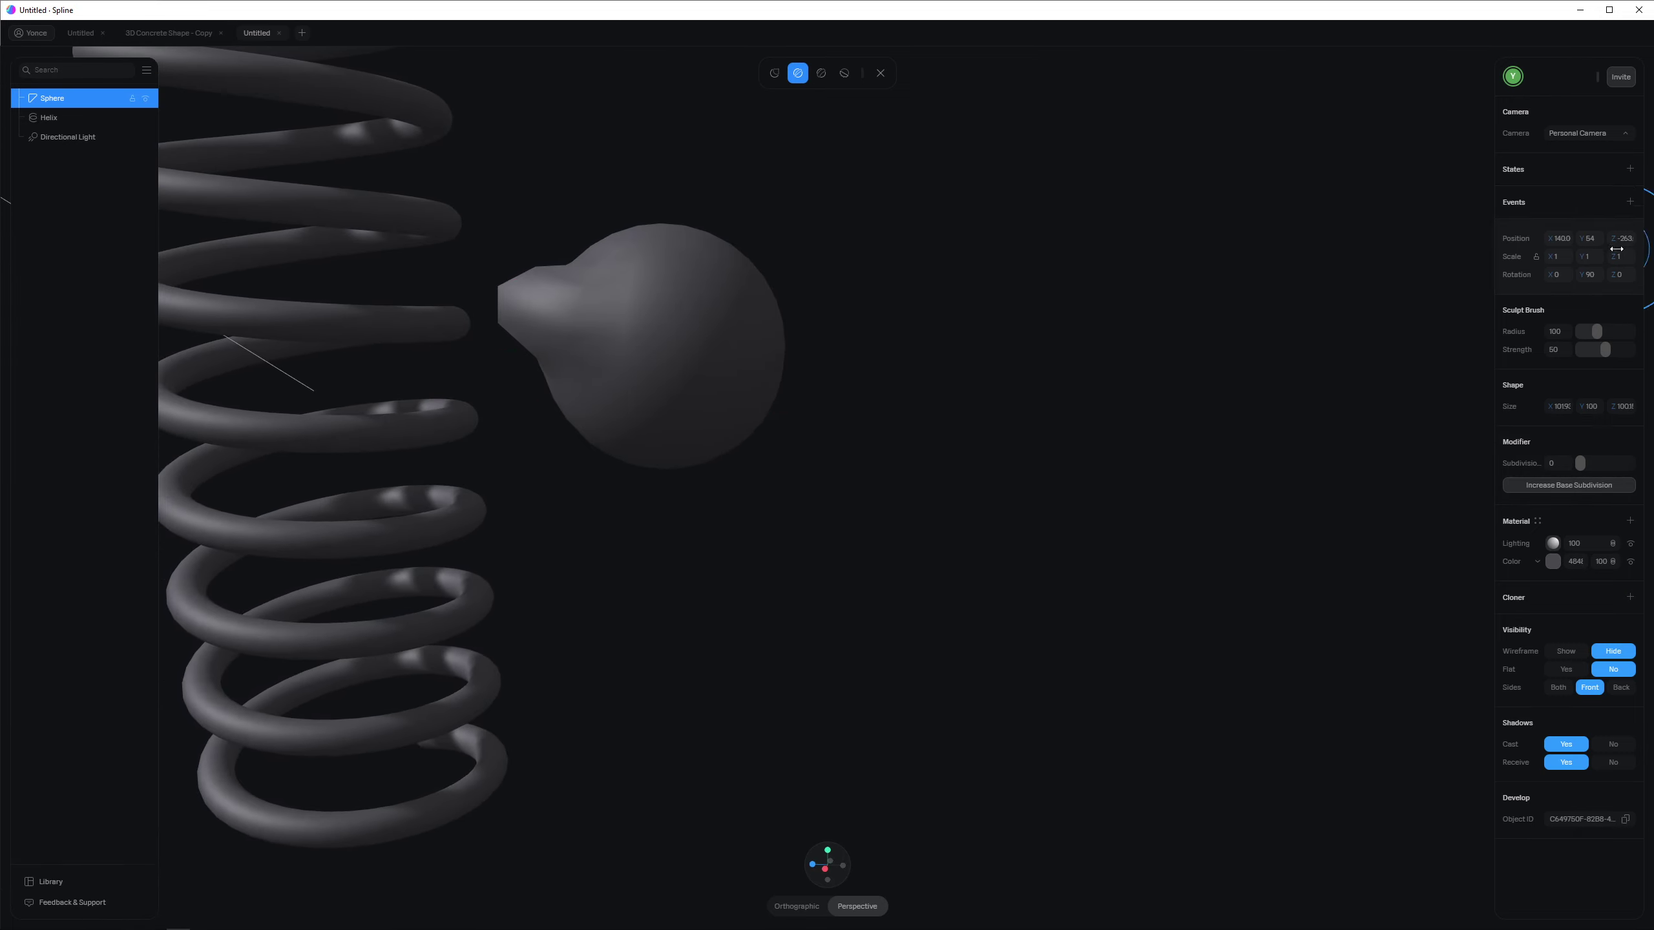
{"action": "left_click_drag", "start_coordinate": [1580, 463], "coordinate": [1599, 463]}
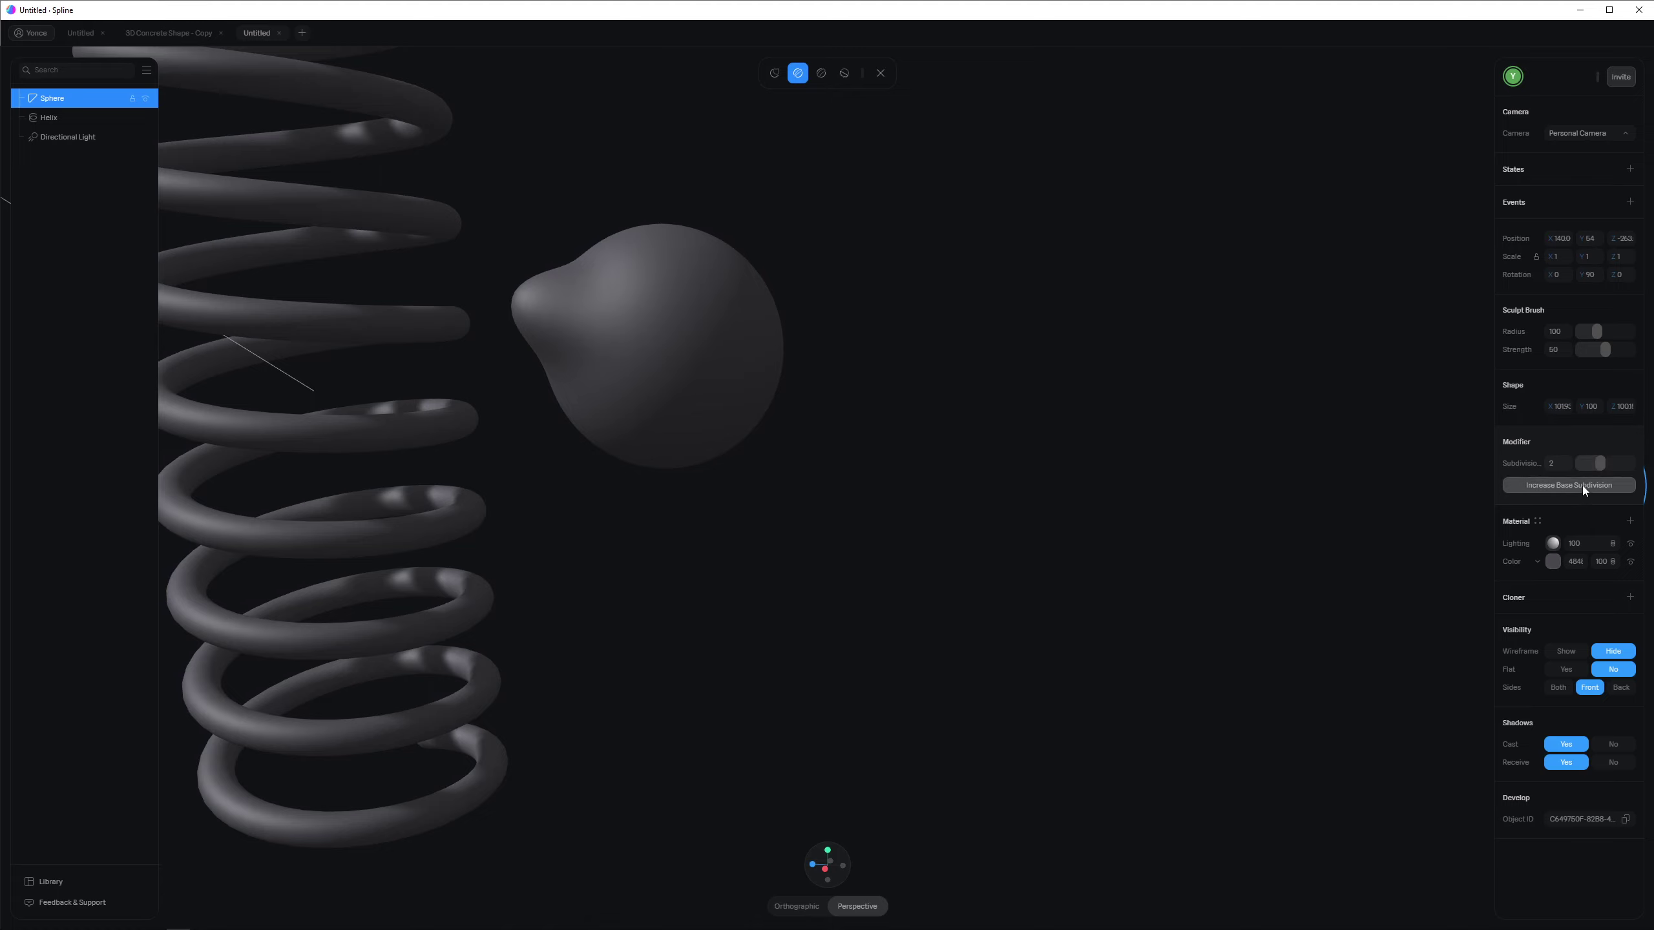
{"action": "left_click", "coordinate": [1580, 485]}
Step: Sculpt further bumps on the sphere and pull a long pointed spike out of its side with the other sculpt brush
{"action": "mouse_move", "coordinate": [379, 275]}
{"action": "left_mouse_down"}
{"action": "mouse_move", "coordinate": [561, 352]}
{"action": "mouse_move", "coordinate": [721, 312]}
{"action": "mouse_move", "coordinate": [664, 293]}
{"action": "mouse_move", "coordinate": [641, 374]}
{"action": "mouse_move", "coordinate": [807, 405]}
{"action": "mouse_move", "coordinate": [992, 395]}
{"action": "mouse_move", "coordinate": [925, 385]}
{"action": "left_mouse_up"}
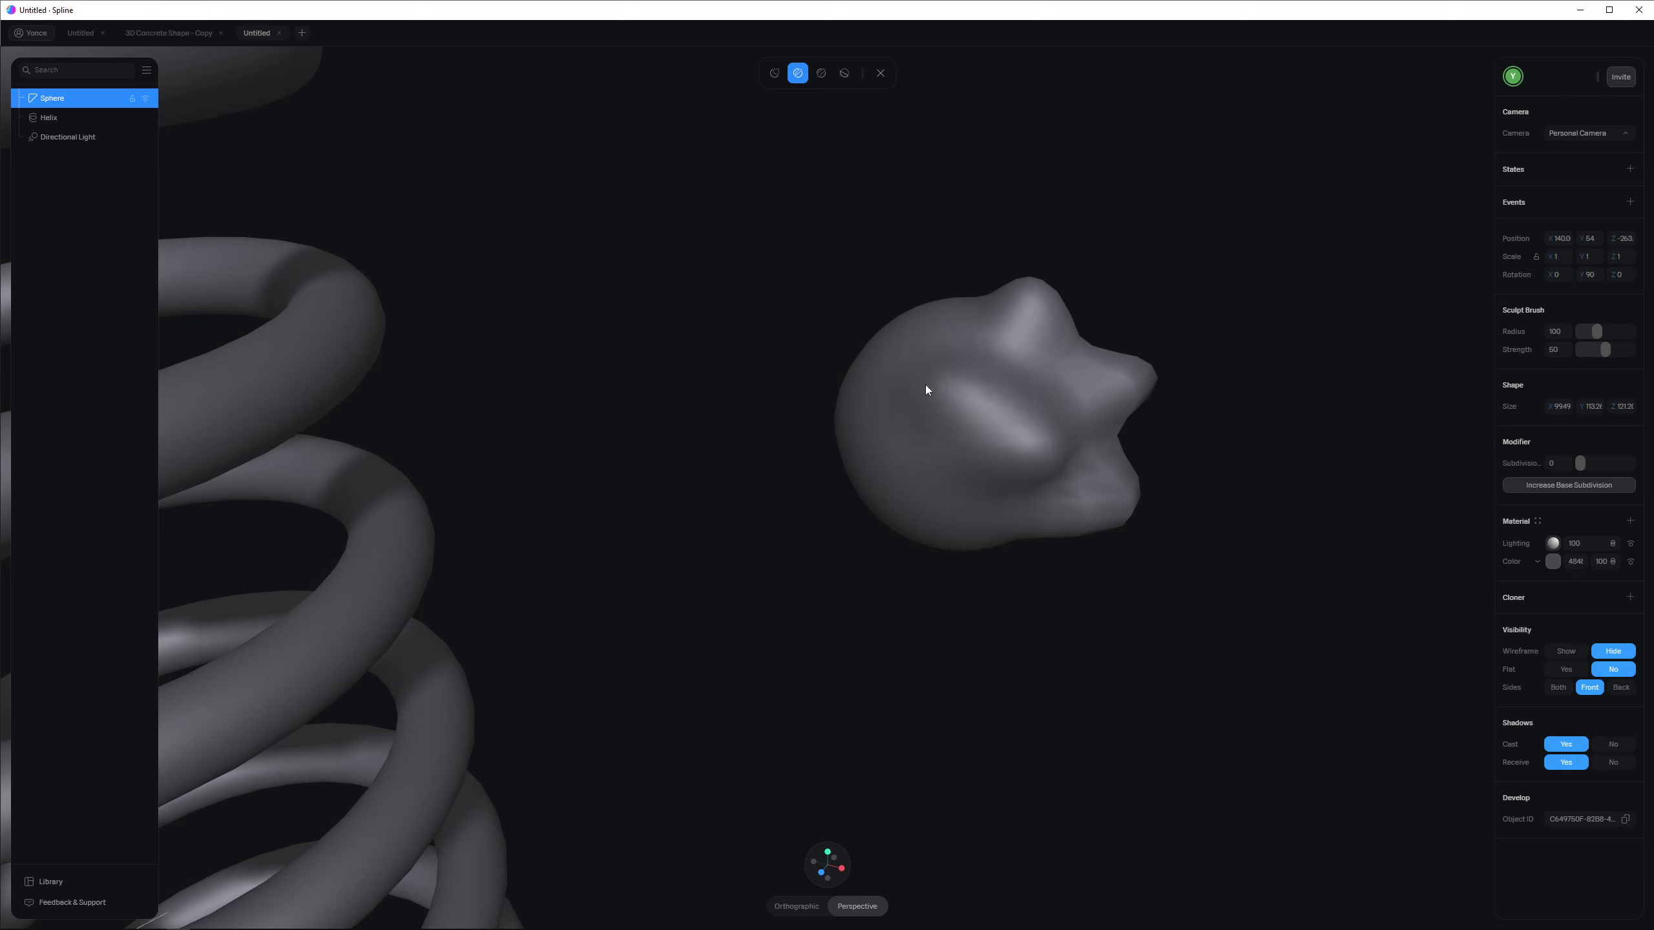
{"action": "left_click", "coordinate": [779, 73]}
{"action": "left_click_drag", "start_coordinate": [876, 416], "coordinate": [608, 414]}
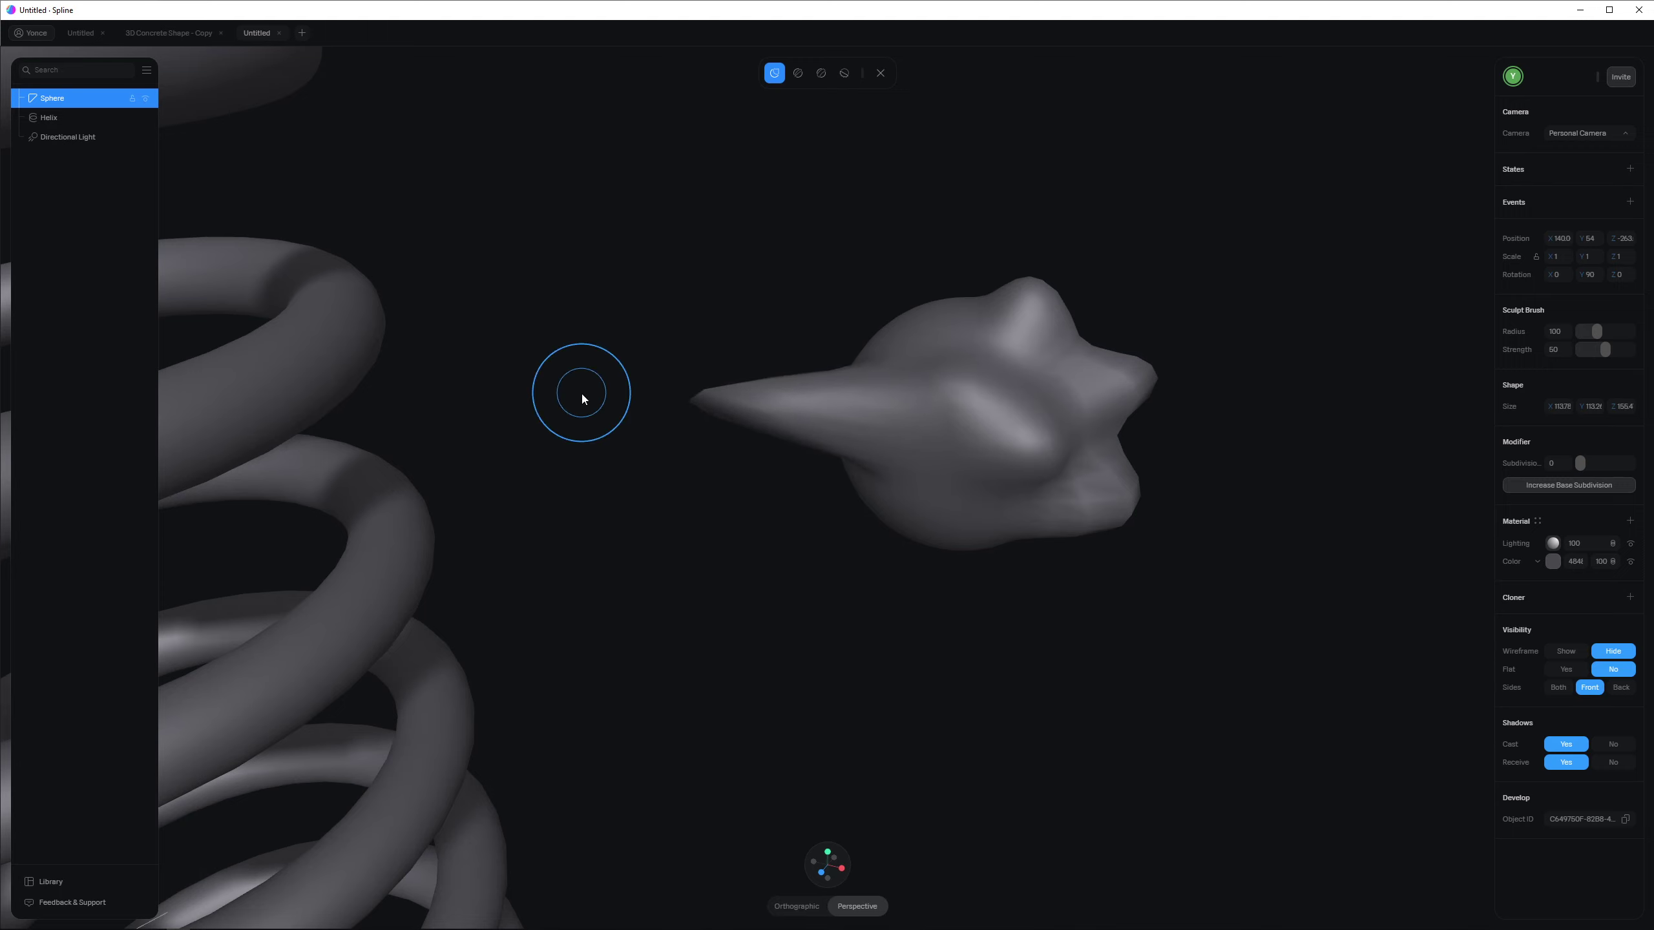
Step: Sculpt a raised ridge across the sphere with the second sculpt brush and try the third brush on its surface
{"action": "left_click", "coordinate": [818, 75]}
{"action": "left_click", "coordinate": [796, 74]}
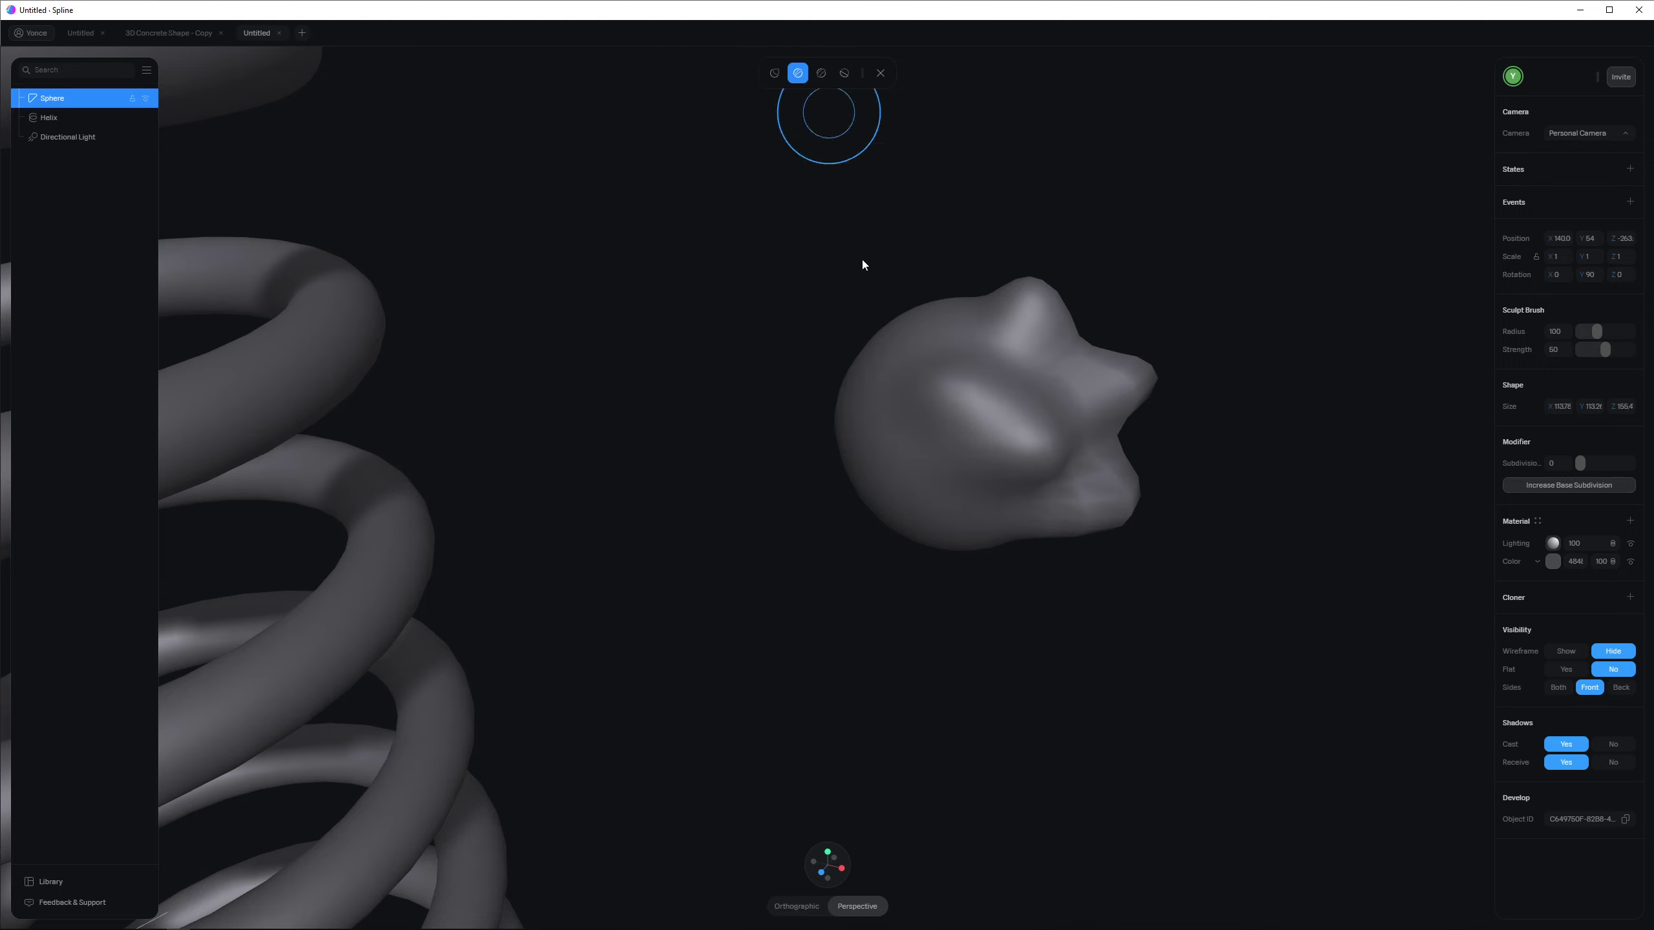
{"action": "left_click_drag", "start_coordinate": [891, 441], "coordinate": [873, 398]}
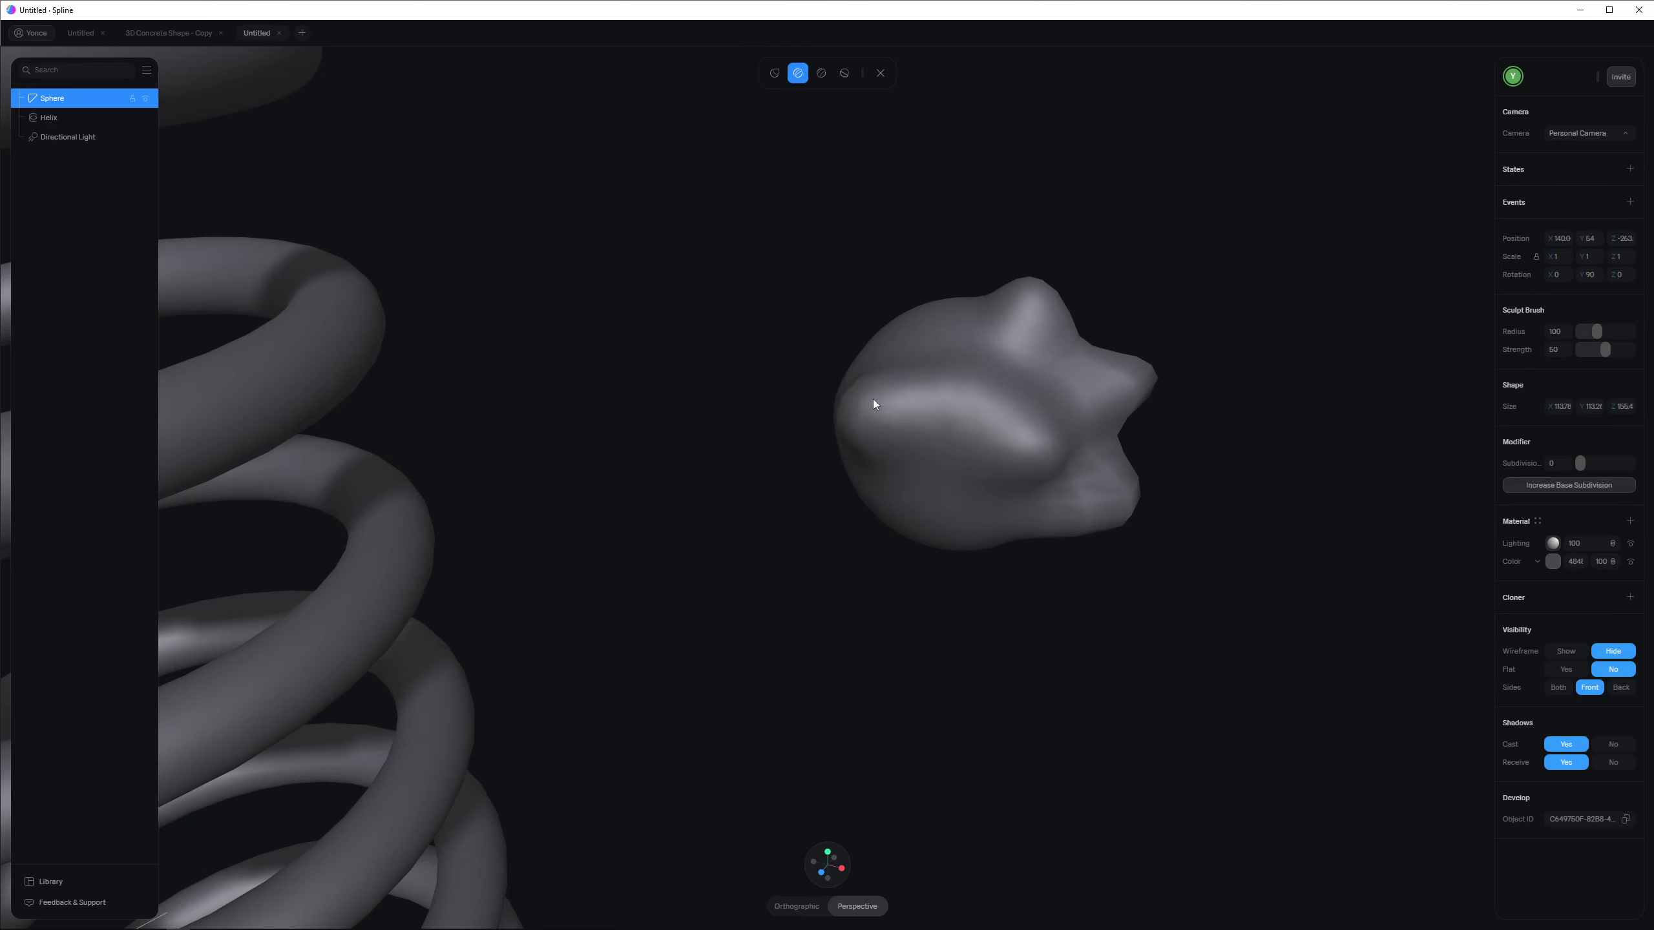
{"action": "left_click", "coordinate": [822, 73]}
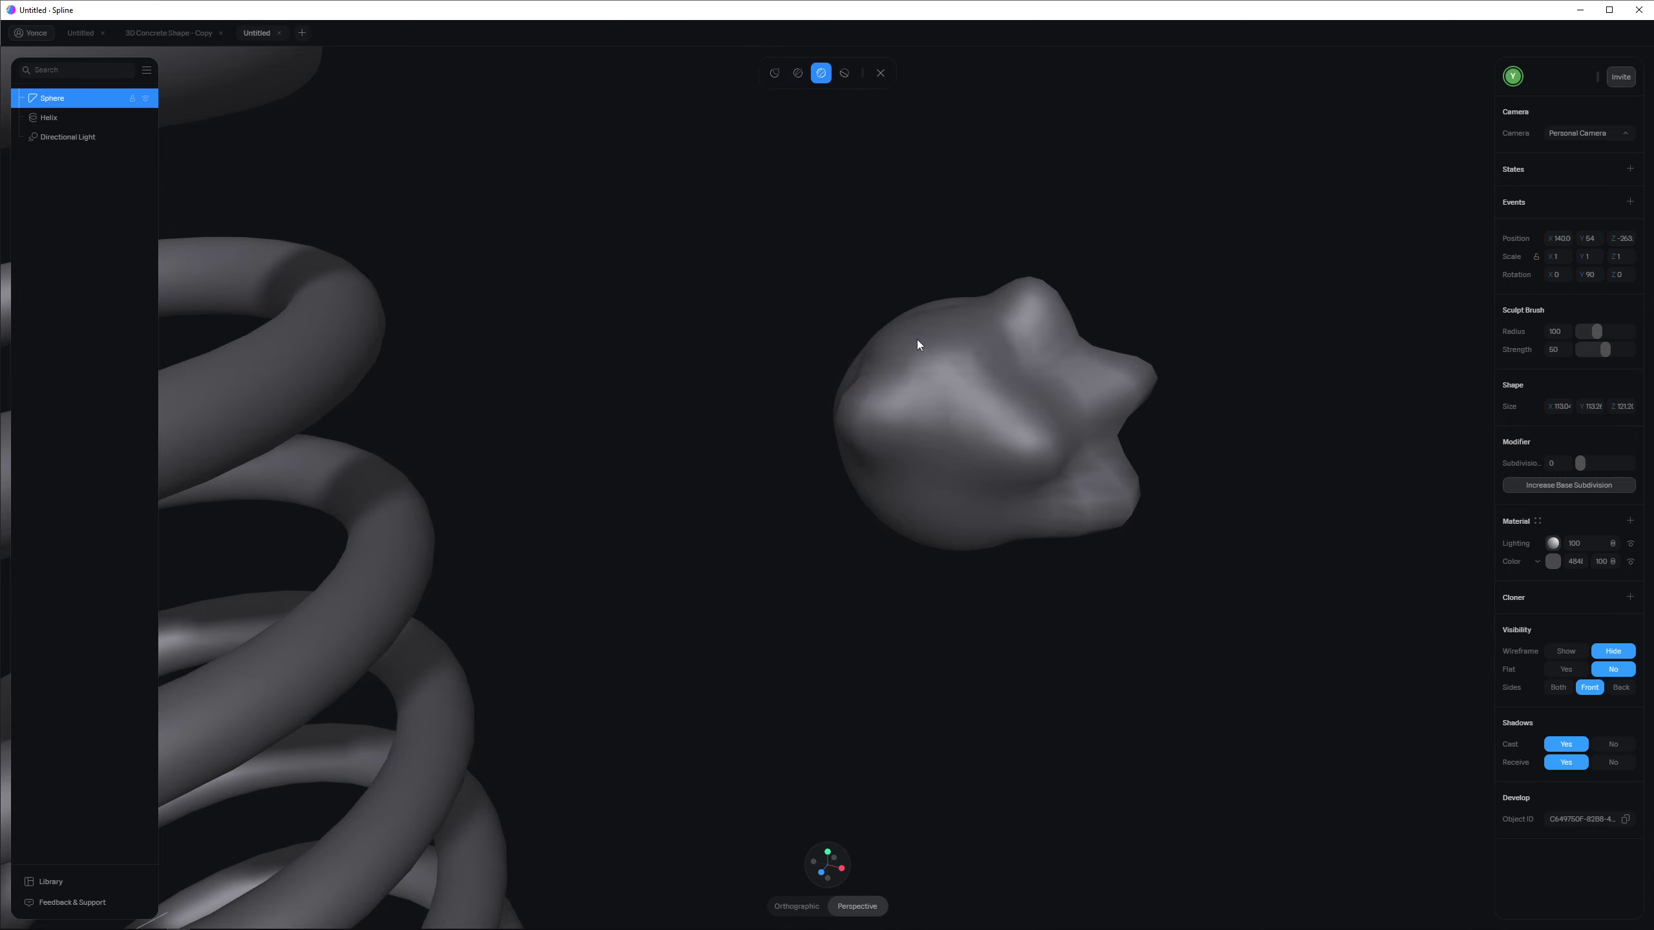
Step: Rework the sphere's bumps with the fourth sculpt brush, exit sculpting and delete the sphere
{"action": "left_click", "coordinate": [845, 73]}
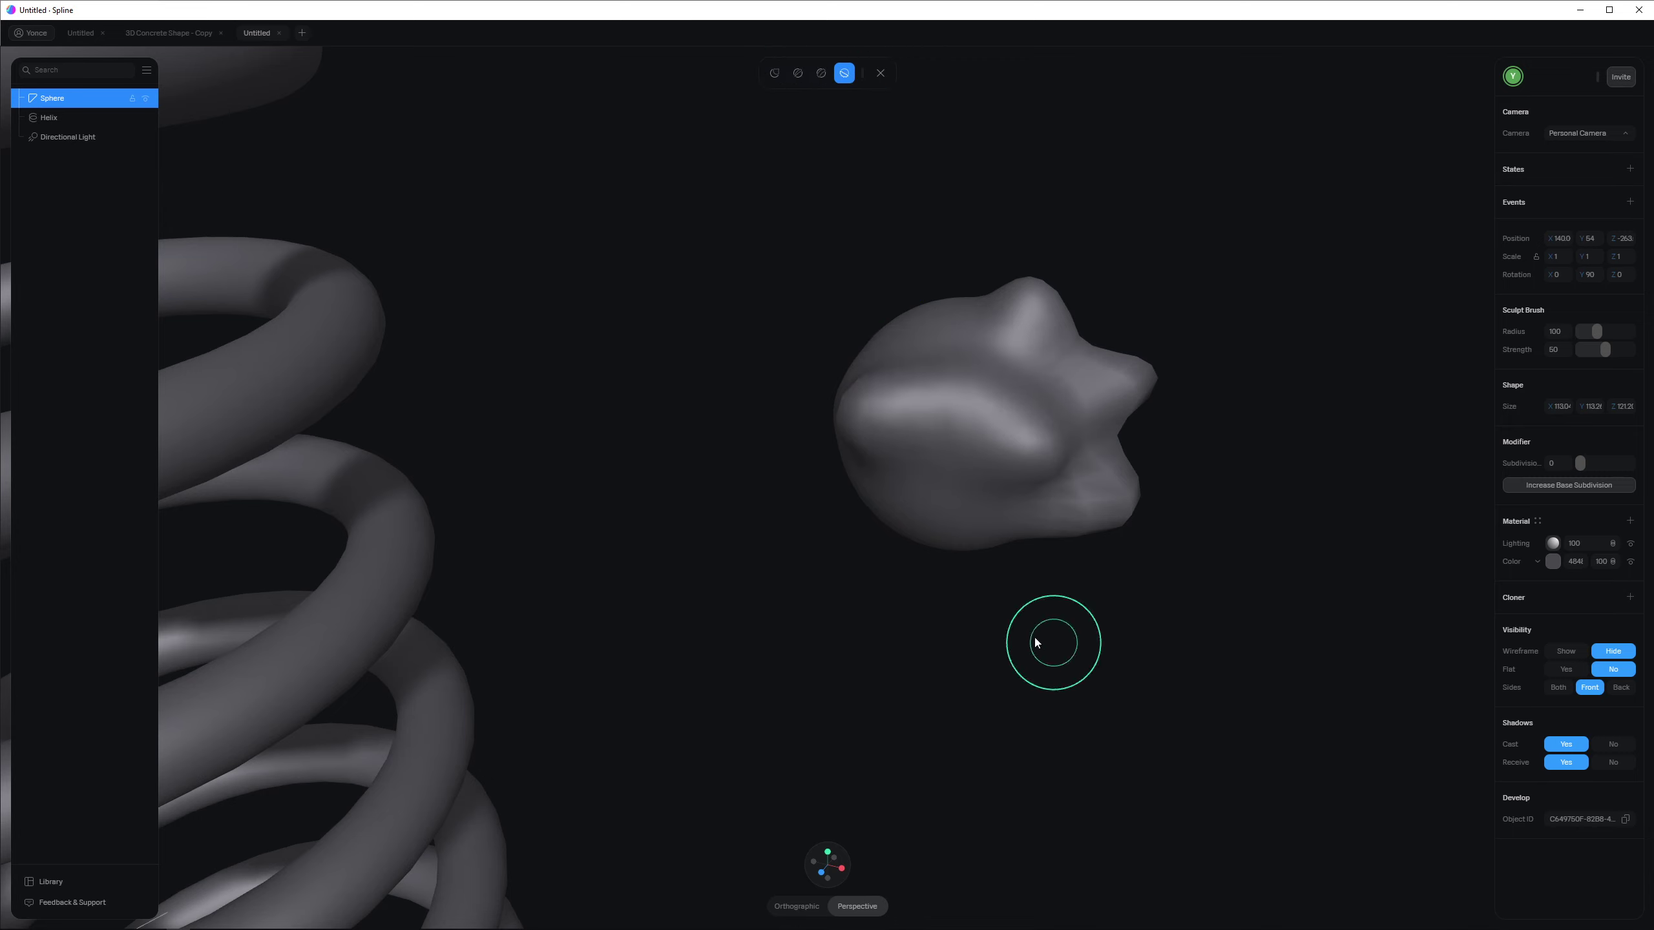
{"action": "mouse_move", "coordinate": [858, 411]}
{"action": "left_mouse_down"}
{"action": "mouse_move", "coordinate": [853, 430]}
{"action": "mouse_move", "coordinate": [1010, 450]}
{"action": "mouse_move", "coordinate": [1010, 518]}
{"action": "mouse_move", "coordinate": [862, 489]}
{"action": "left_mouse_up"}
{"action": "right_click_drag", "start_coordinate": [862, 493], "coordinate": [794, 317]}
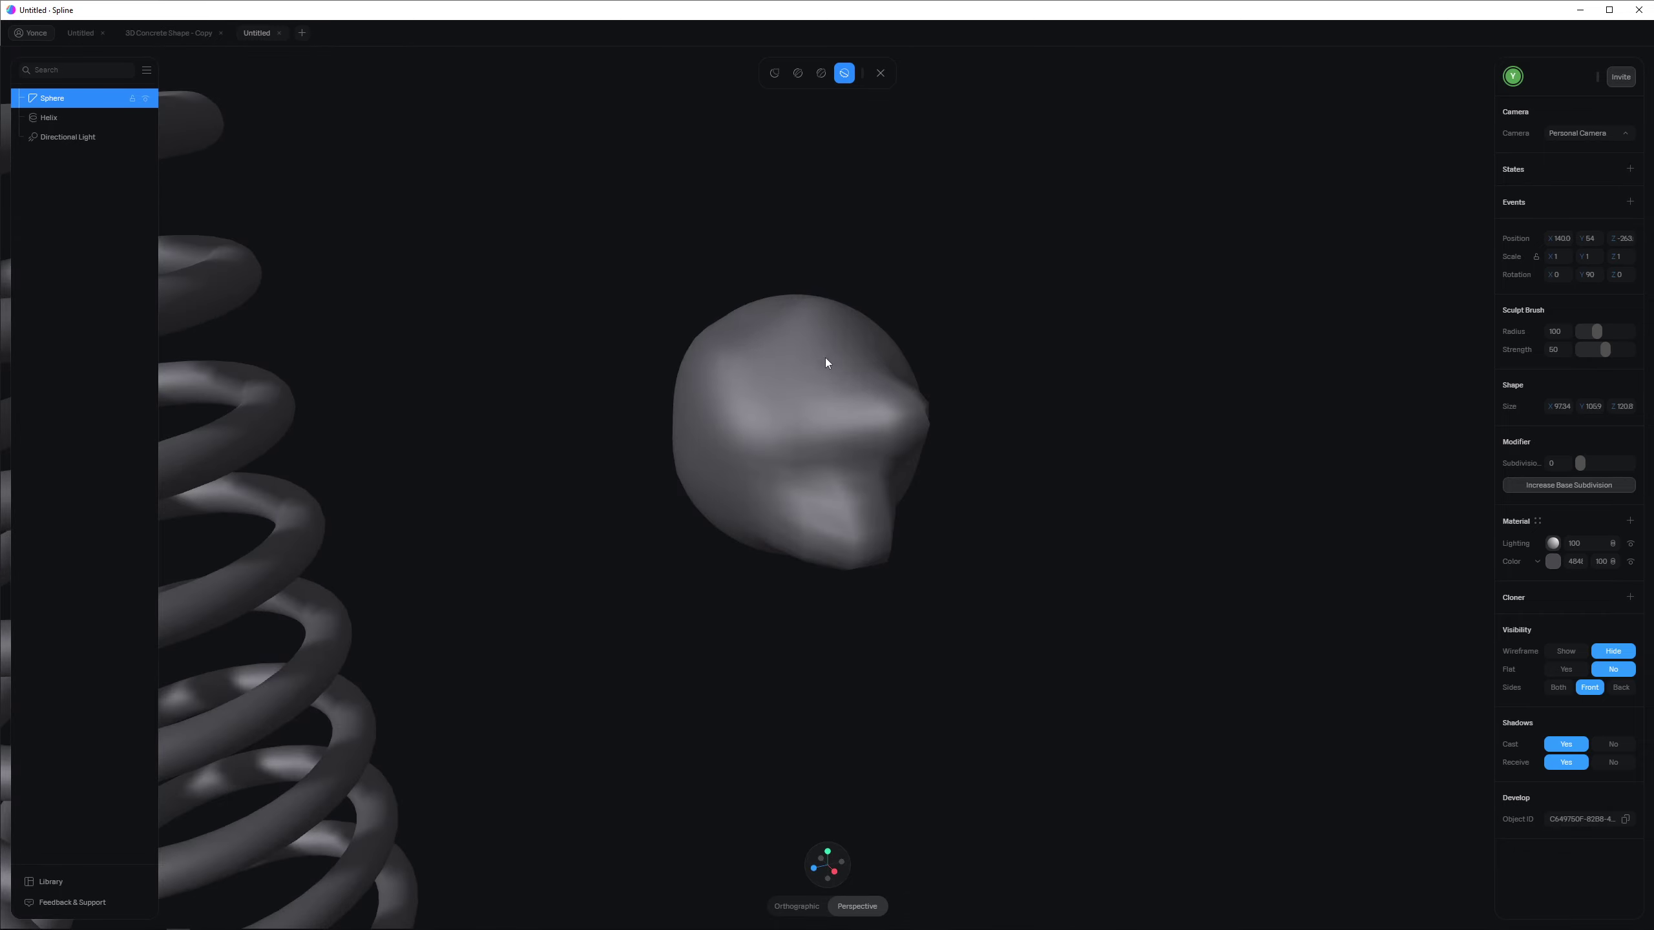
{"action": "mouse_move", "coordinate": [826, 362]}
{"action": "left_mouse_down"}
{"action": "mouse_move", "coordinate": [842, 491]}
{"action": "mouse_move", "coordinate": [798, 506]}
{"action": "mouse_move", "coordinate": [864, 481]}
{"action": "mouse_move", "coordinate": [795, 388]}
{"action": "mouse_move", "coordinate": [745, 392]}
{"action": "mouse_move", "coordinate": [834, 415]}
{"action": "left_mouse_up"}
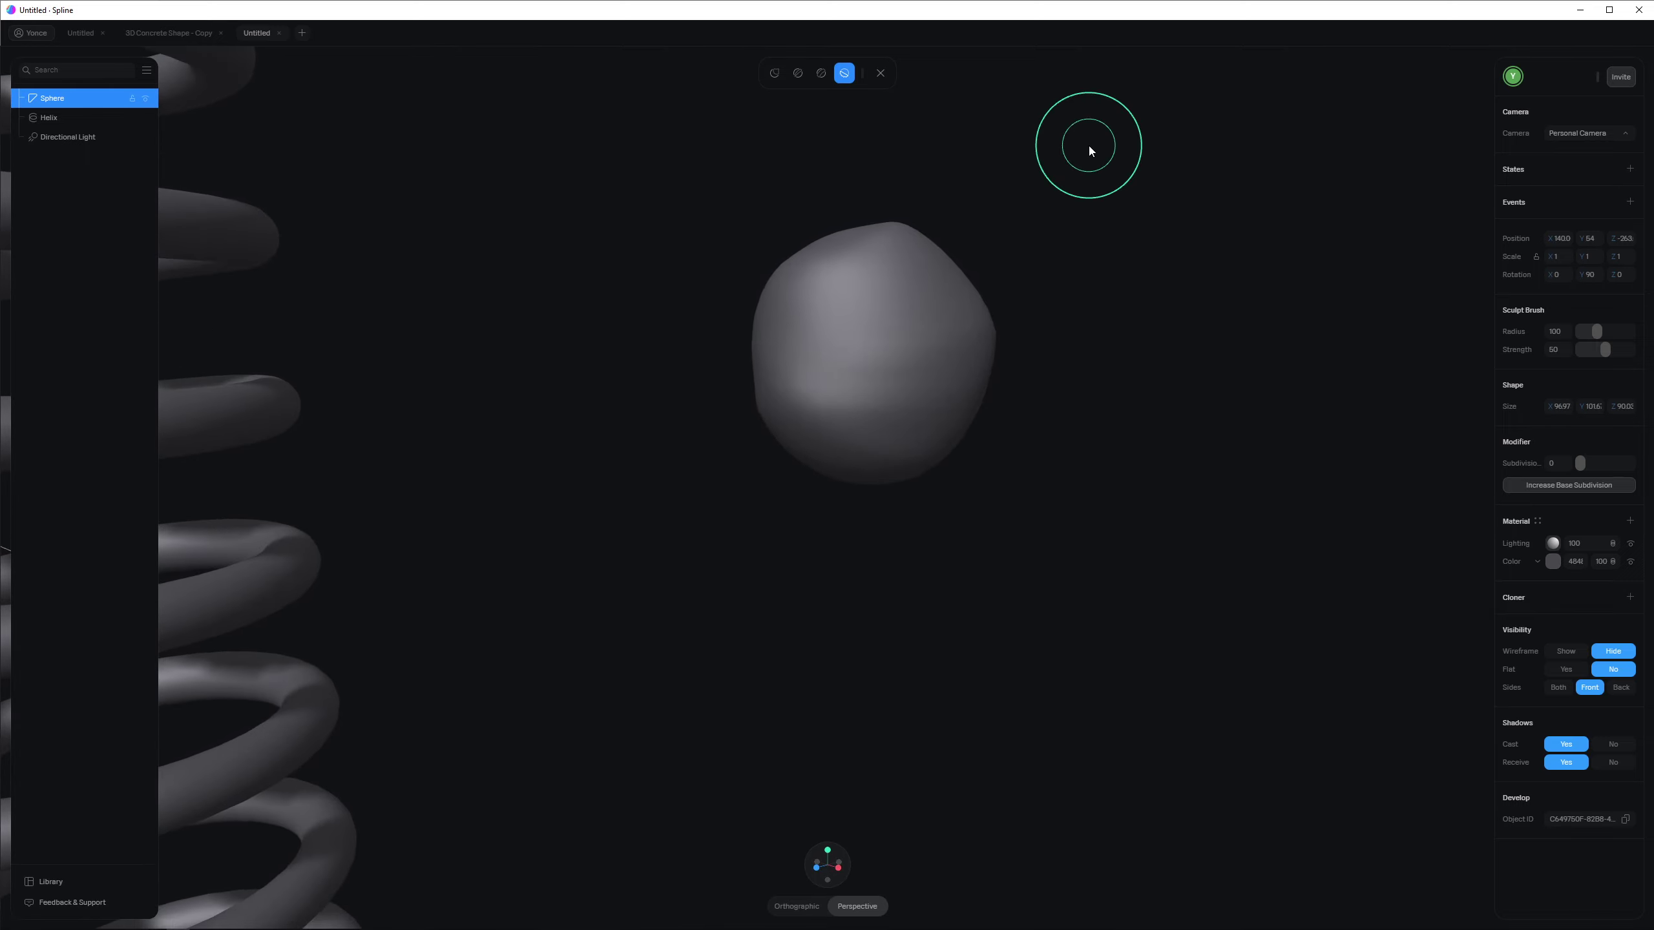
{"action": "left_click", "coordinate": [881, 73]}
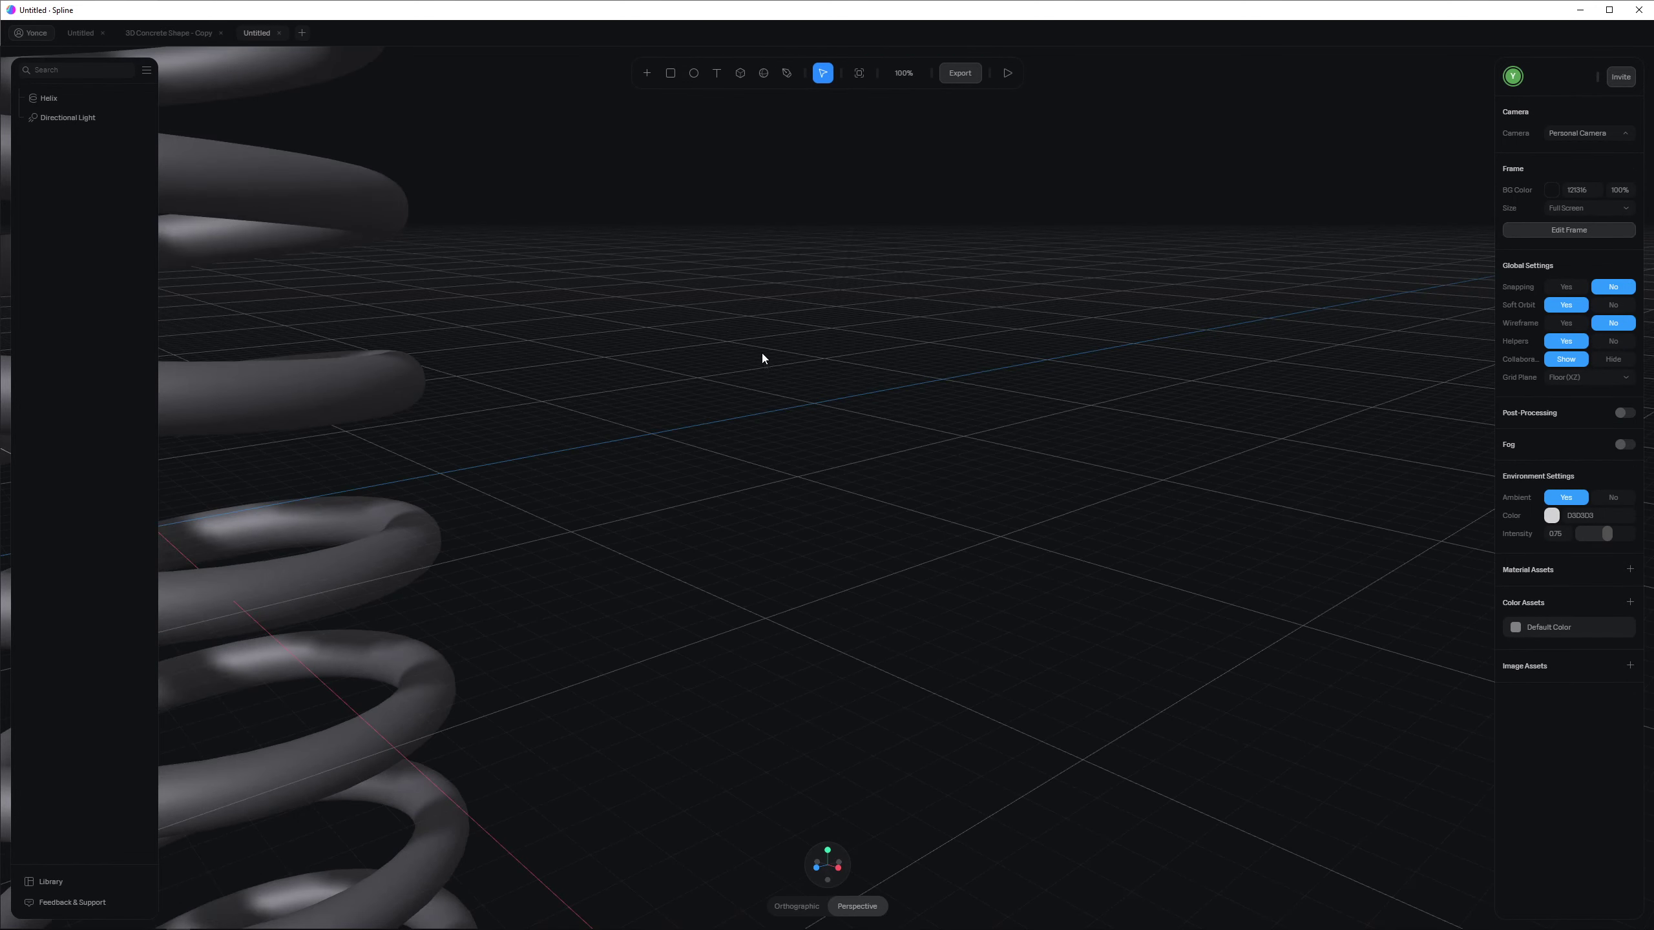
Step: Place a small cube on the grid beside the helix
{"action": "scroll", "coordinate": [762, 354], "scroll_direction": "down", "scroll_amount": 5}
{"action": "middle_click_drag", "start_coordinate": [771, 370], "coordinate": [943, 365]}
{"action": "left_click", "coordinate": [740, 73]}
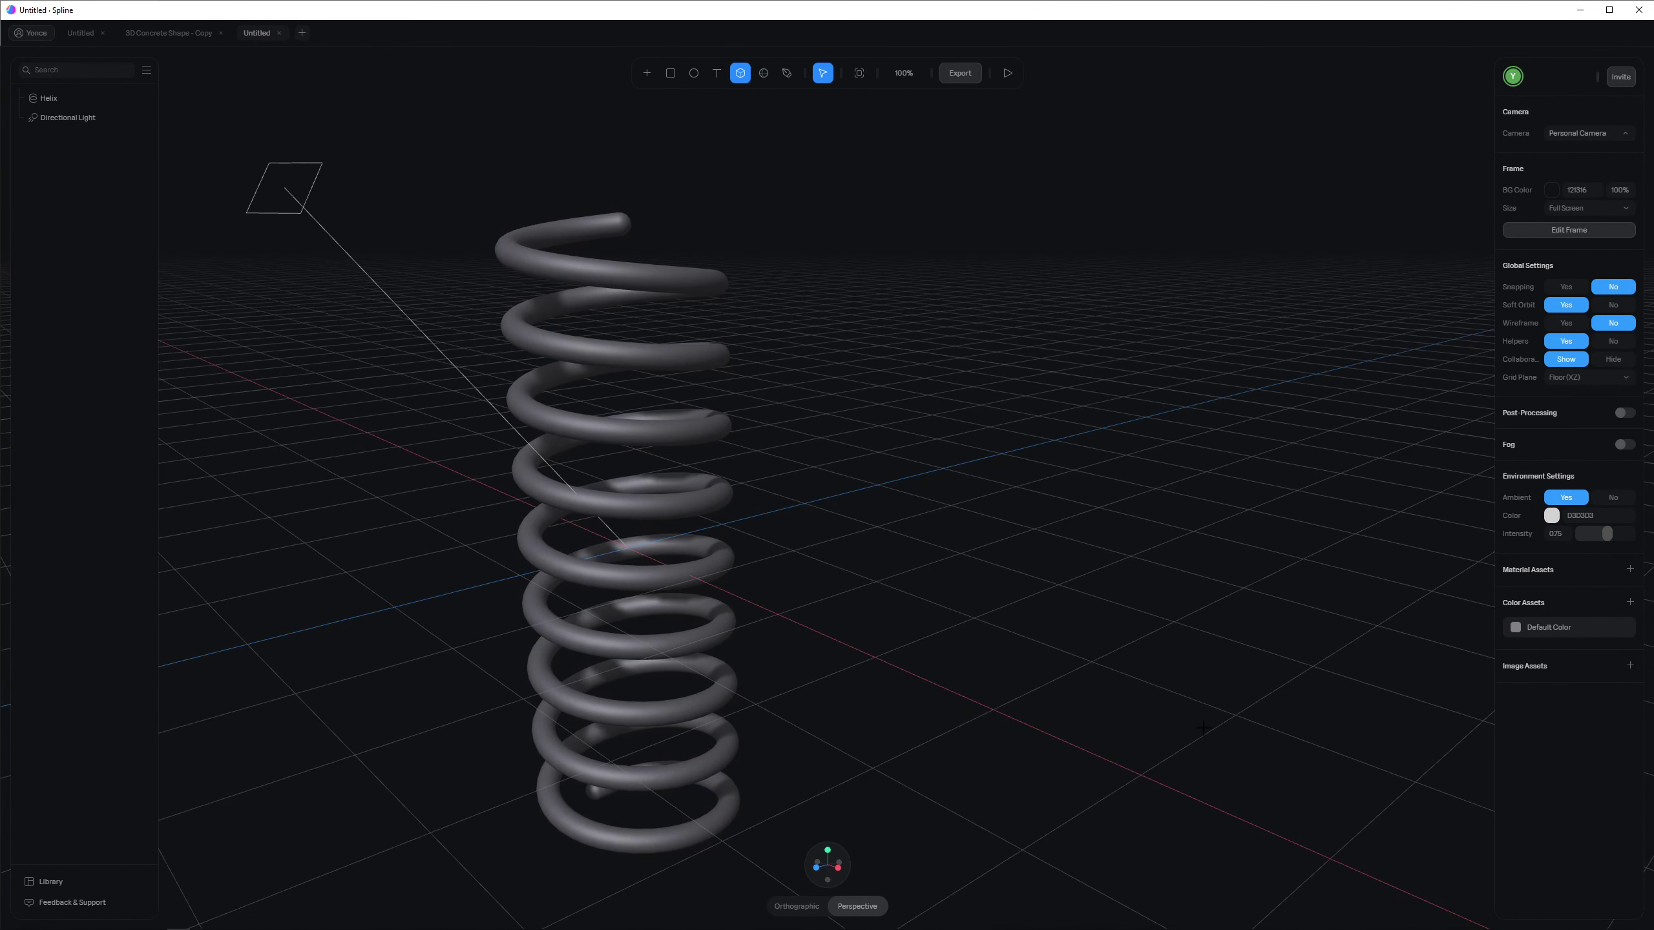
{"action": "left_click", "coordinate": [881, 471]}
{"action": "scroll", "coordinate": [928, 551], "scroll_direction": "up", "scroll_amount": 5}
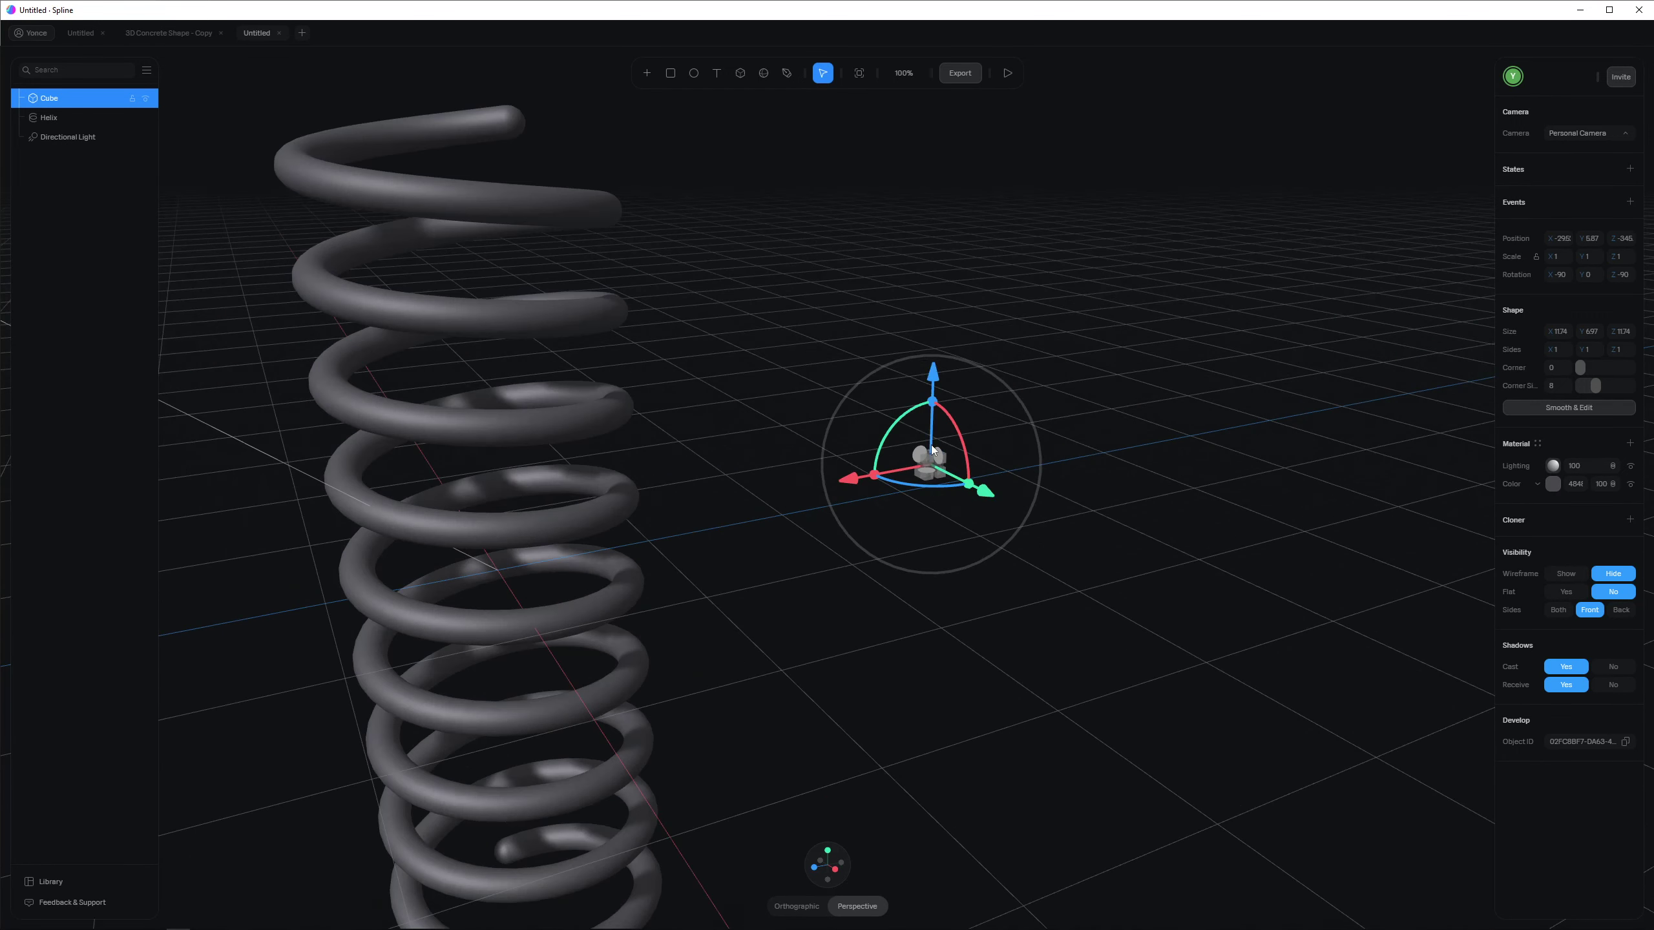
{"action": "middle_click_drag", "start_coordinate": [1084, 468], "coordinate": [1060, 491]}
{"action": "left_click_drag", "start_coordinate": [1016, 502], "coordinate": [1064, 528]}
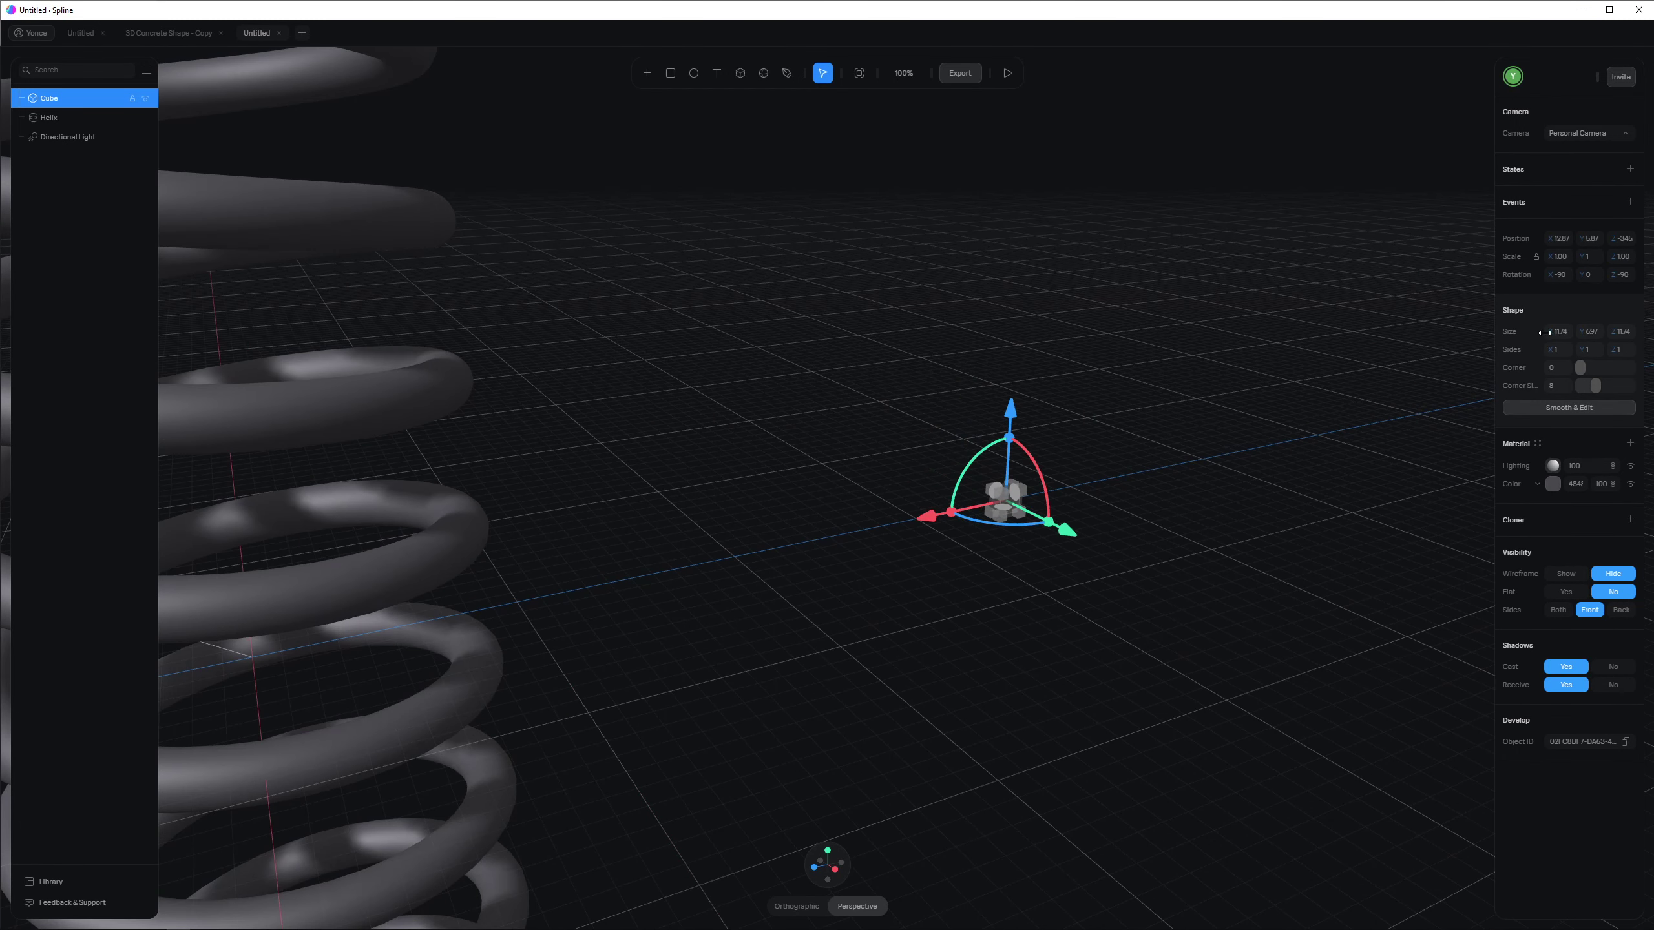
Step: Set the cube's size to 100 in X, Y and Z
{"action": "left_click_drag", "start_coordinate": [1546, 330], "coordinate": [1591, 327]}
{"action": "left_click", "coordinate": [1561, 335]}
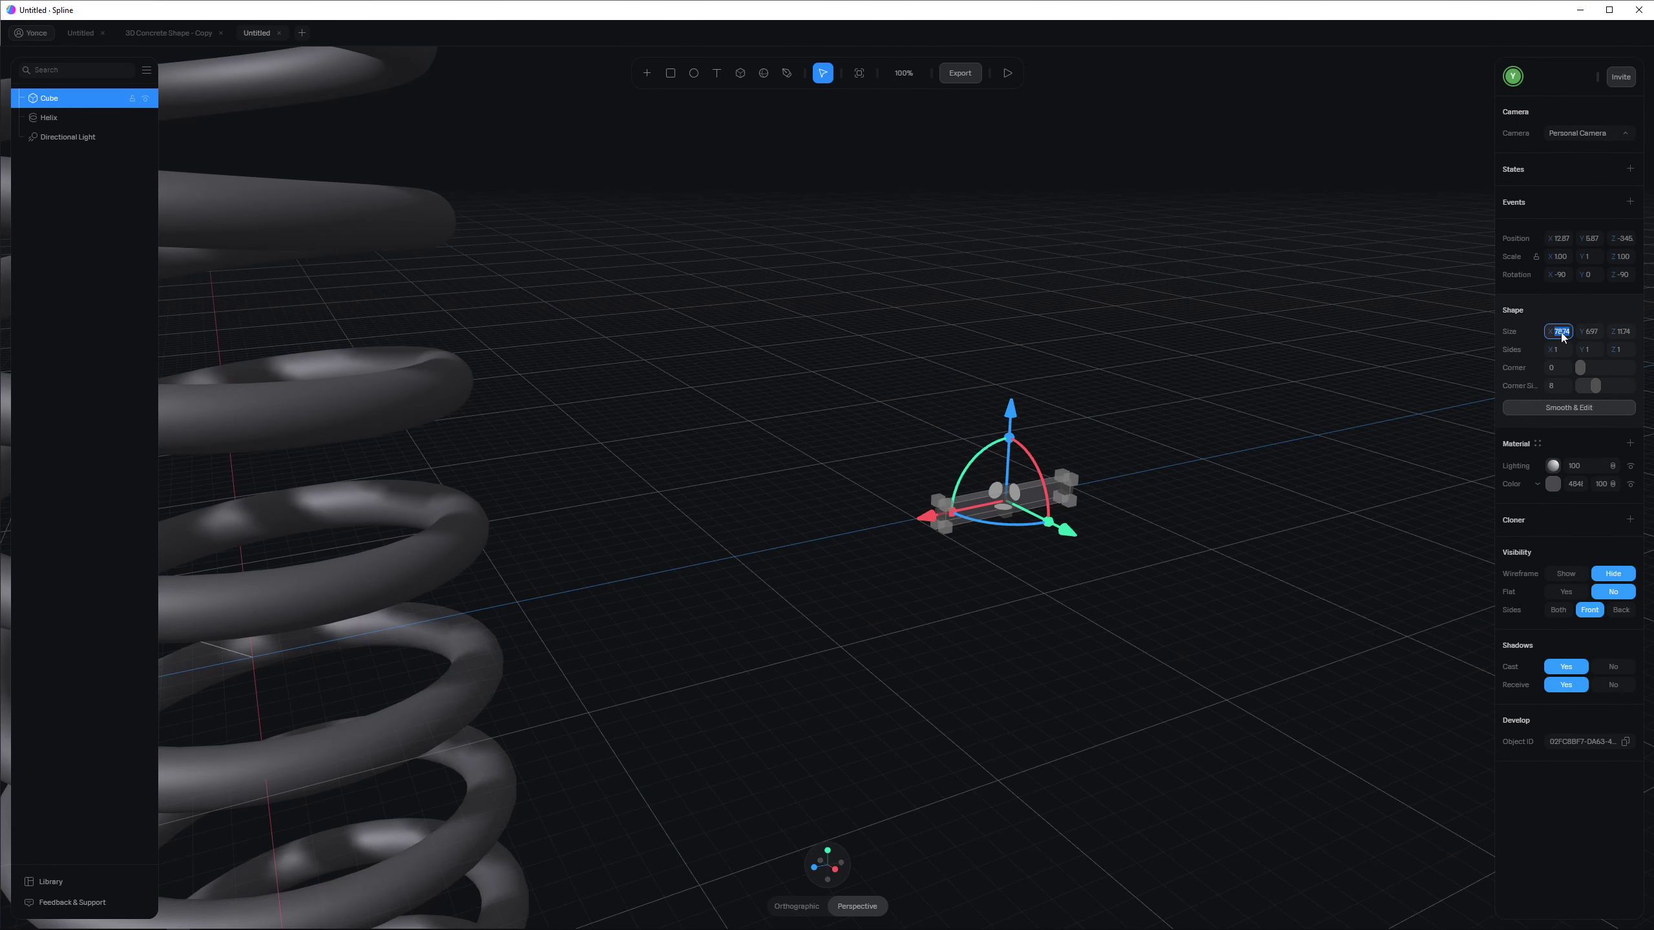
{"action": "type", "text": "100"}
{"action": "key", "text": "Tab"}
{"action": "type", "text": "100"}
{"action": "key", "text": "Tab"}
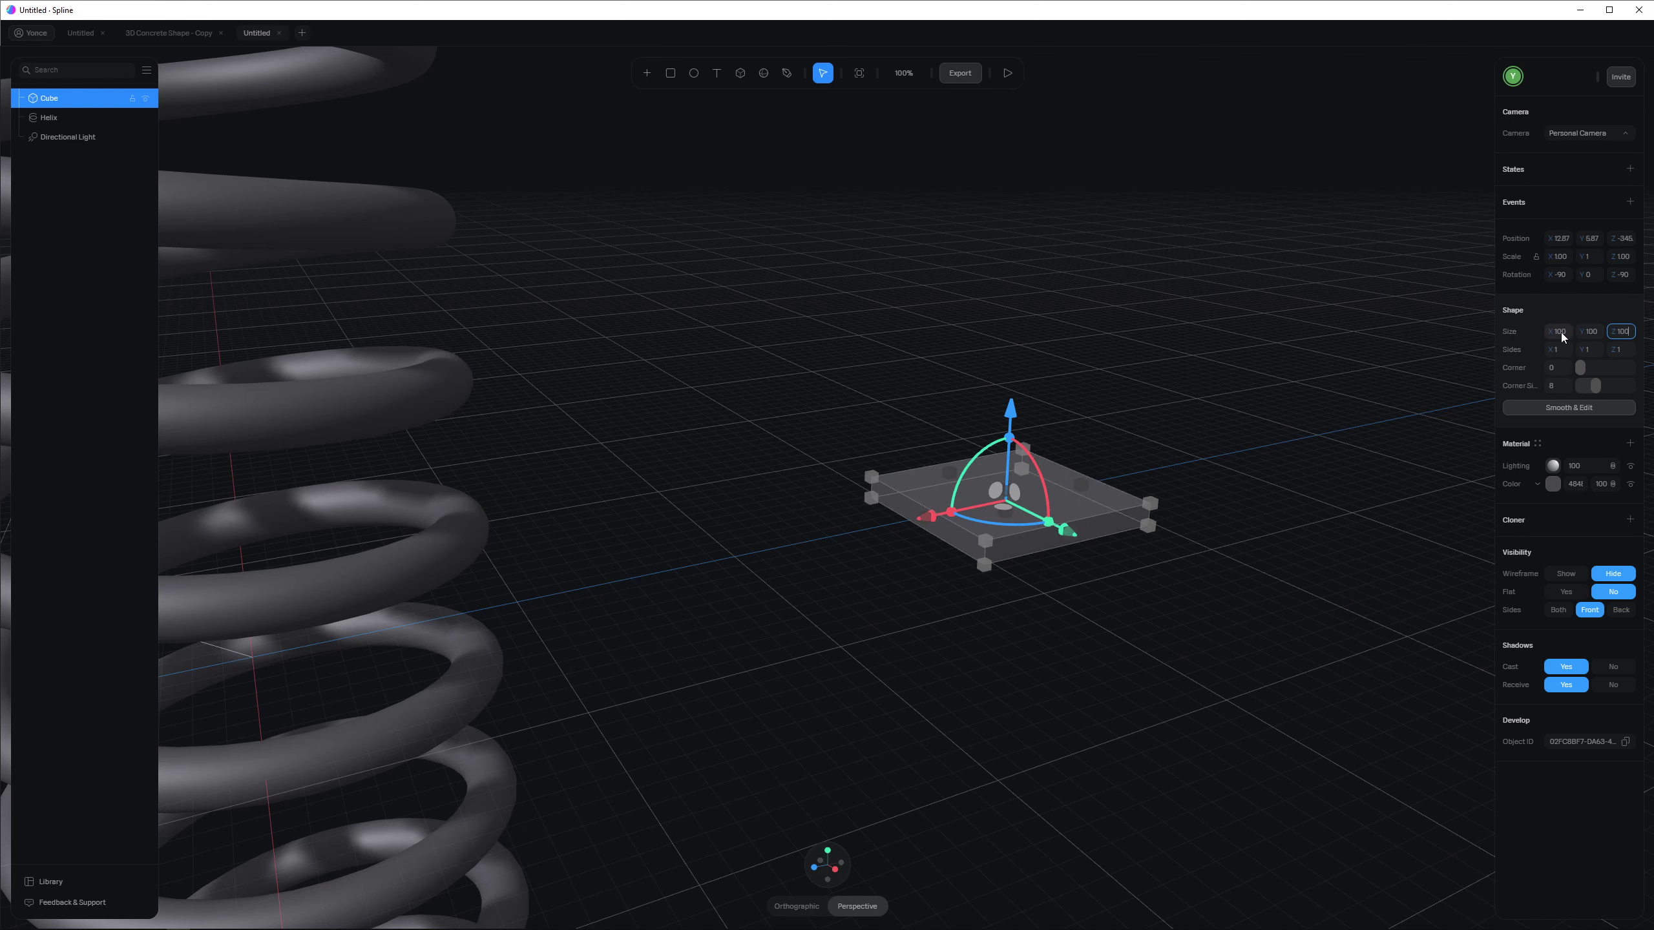
{"action": "key", "text": "Return"}
Step: Add a radial cloner to the cube with a count of 8 and a larger radius, hiding the base cube
{"action": "left_click_drag", "start_coordinate": [1159, 632], "coordinate": [1132, 623], "text": "alt"}
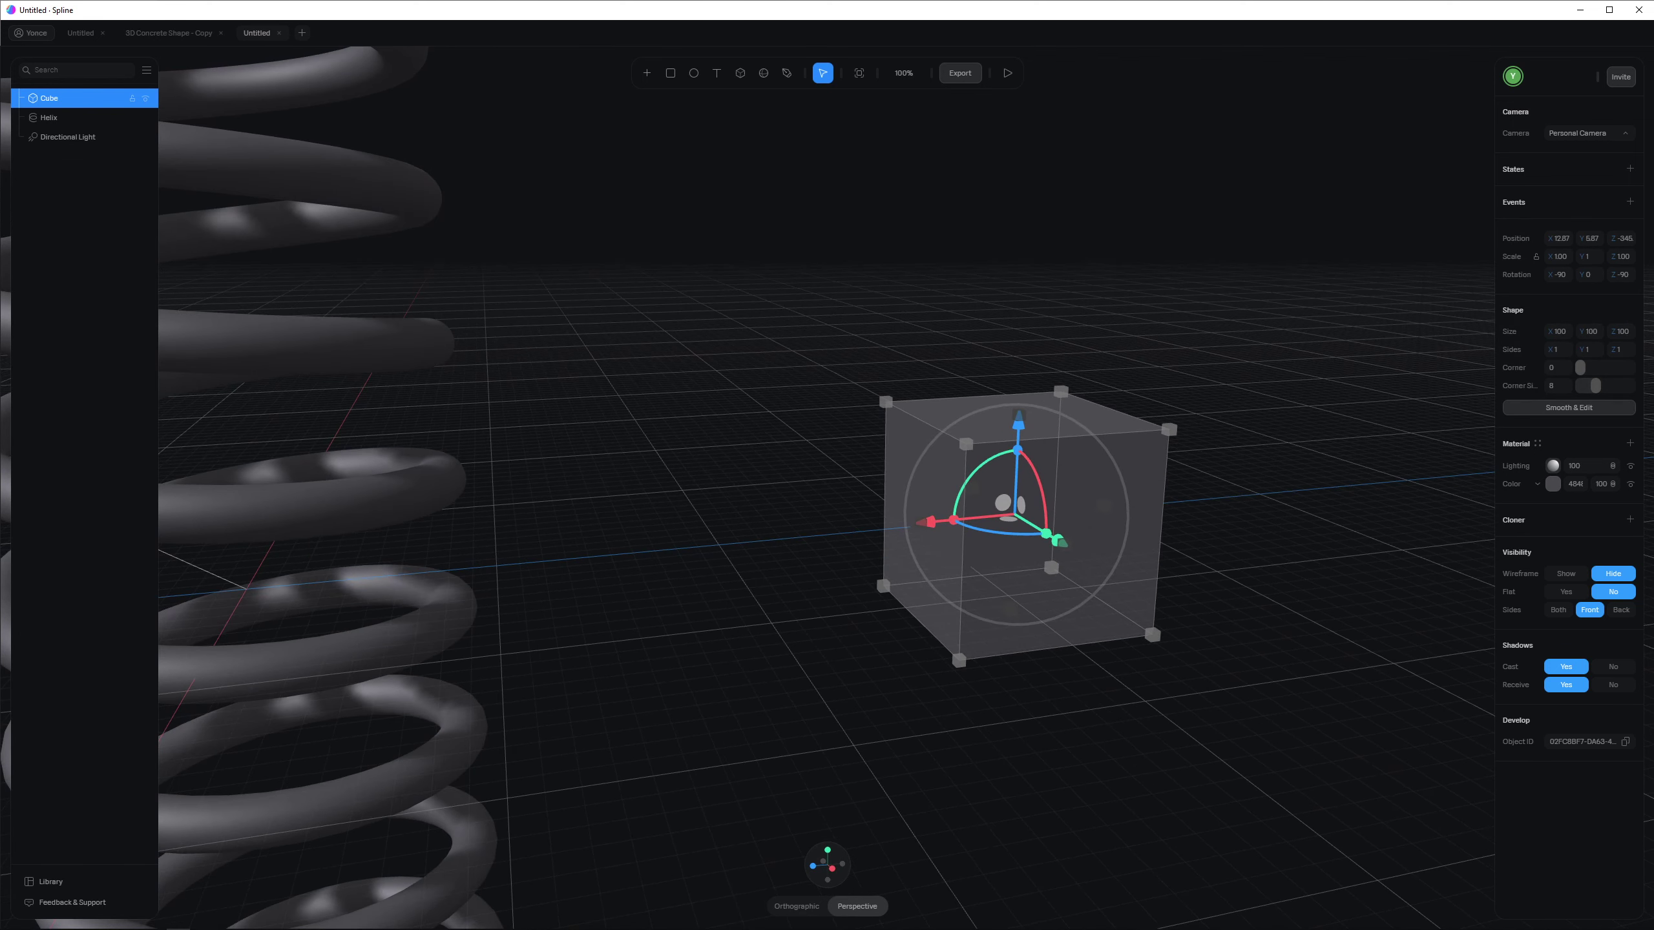
{"action": "left_click", "coordinate": [1630, 520]}
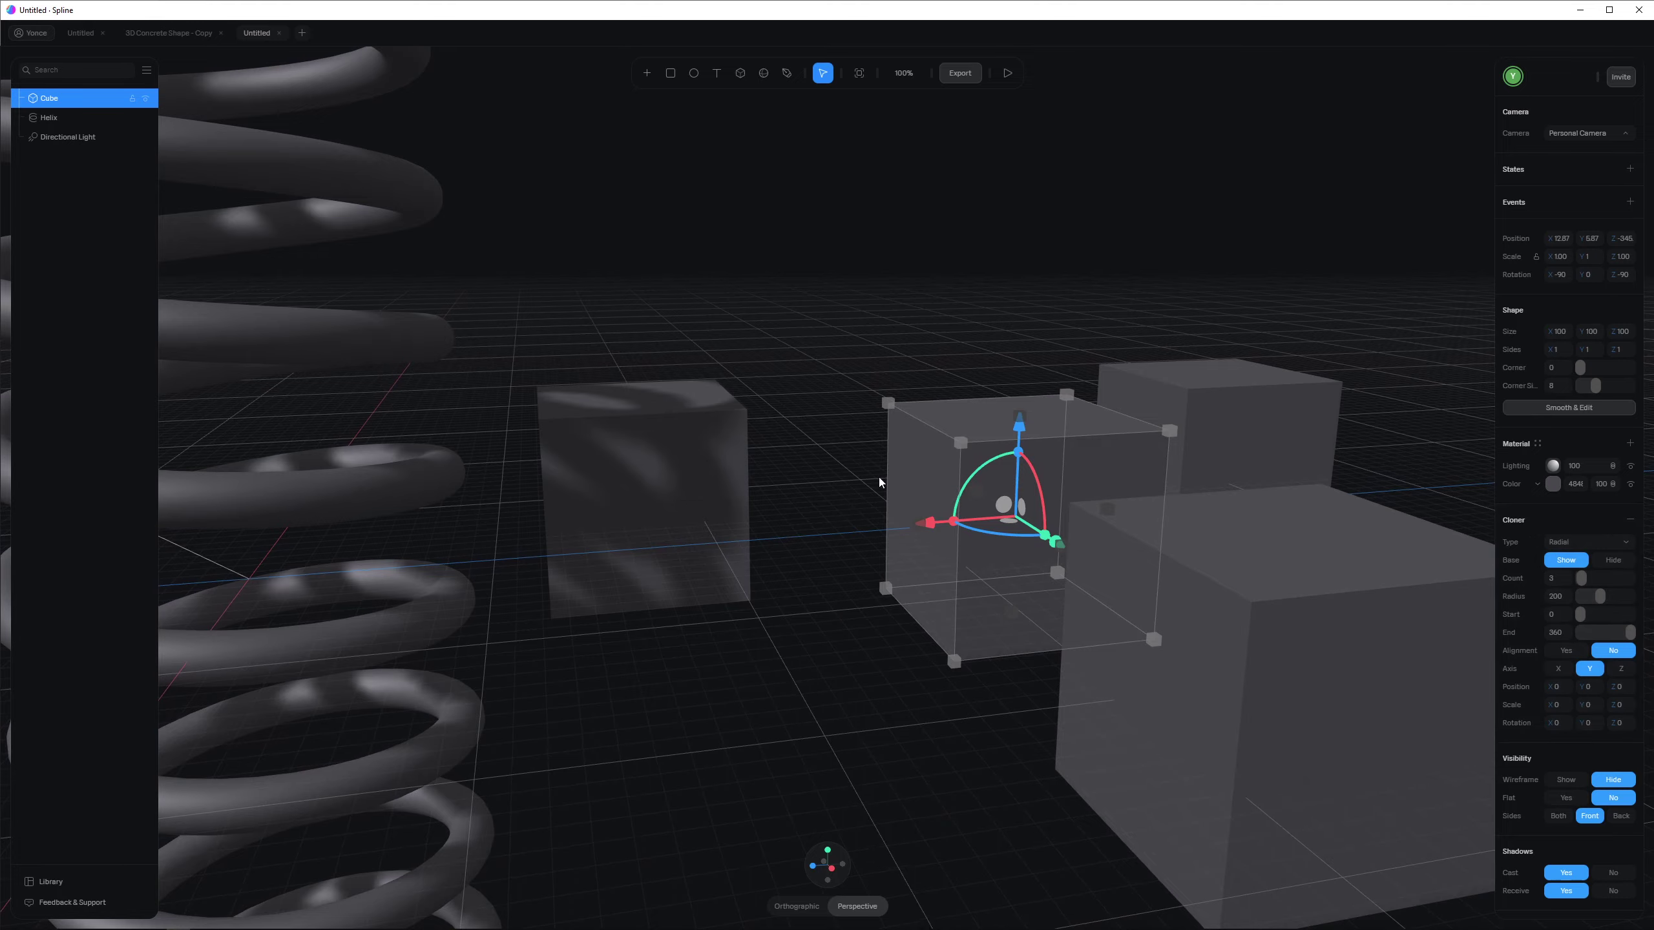
{"action": "right_click_drag", "start_coordinate": [878, 482], "coordinate": [950, 387]}
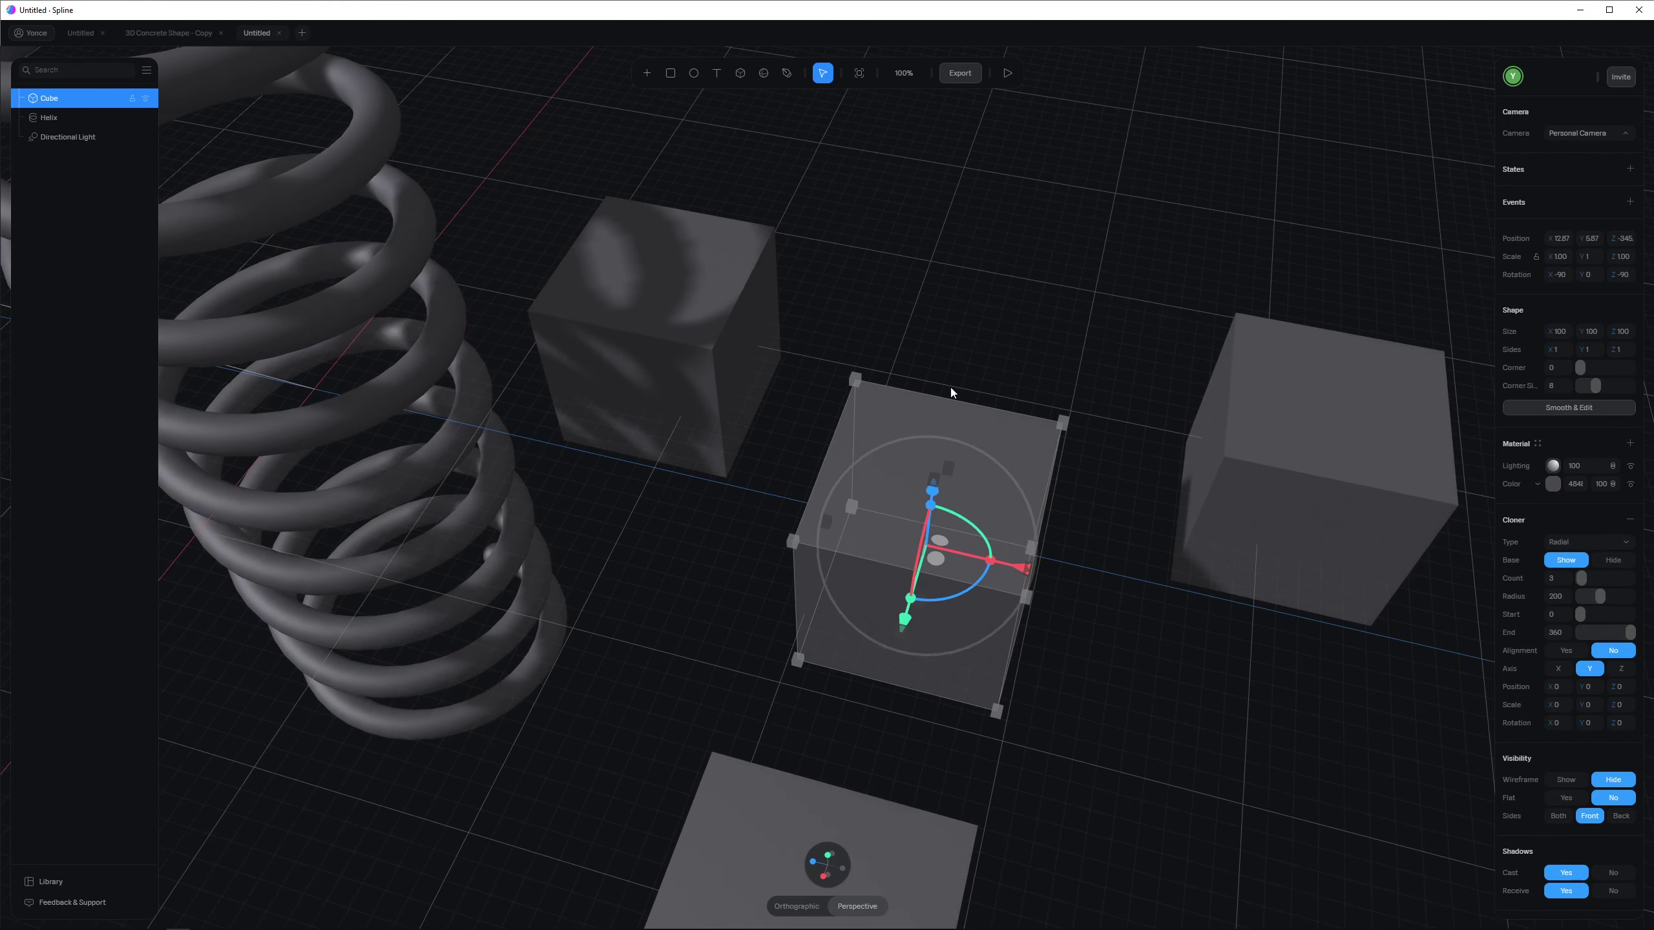
{"action": "scroll", "coordinate": [1218, 480], "scroll_direction": "down", "scroll_amount": 5}
{"action": "mouse_move", "coordinate": [1581, 577]}
{"action": "left_mouse_down"}
{"action": "mouse_move", "coordinate": [1579, 596]}
{"action": "mouse_move", "coordinate": [1623, 596]}
{"action": "mouse_move", "coordinate": [1603, 595]}
{"action": "left_mouse_up"}
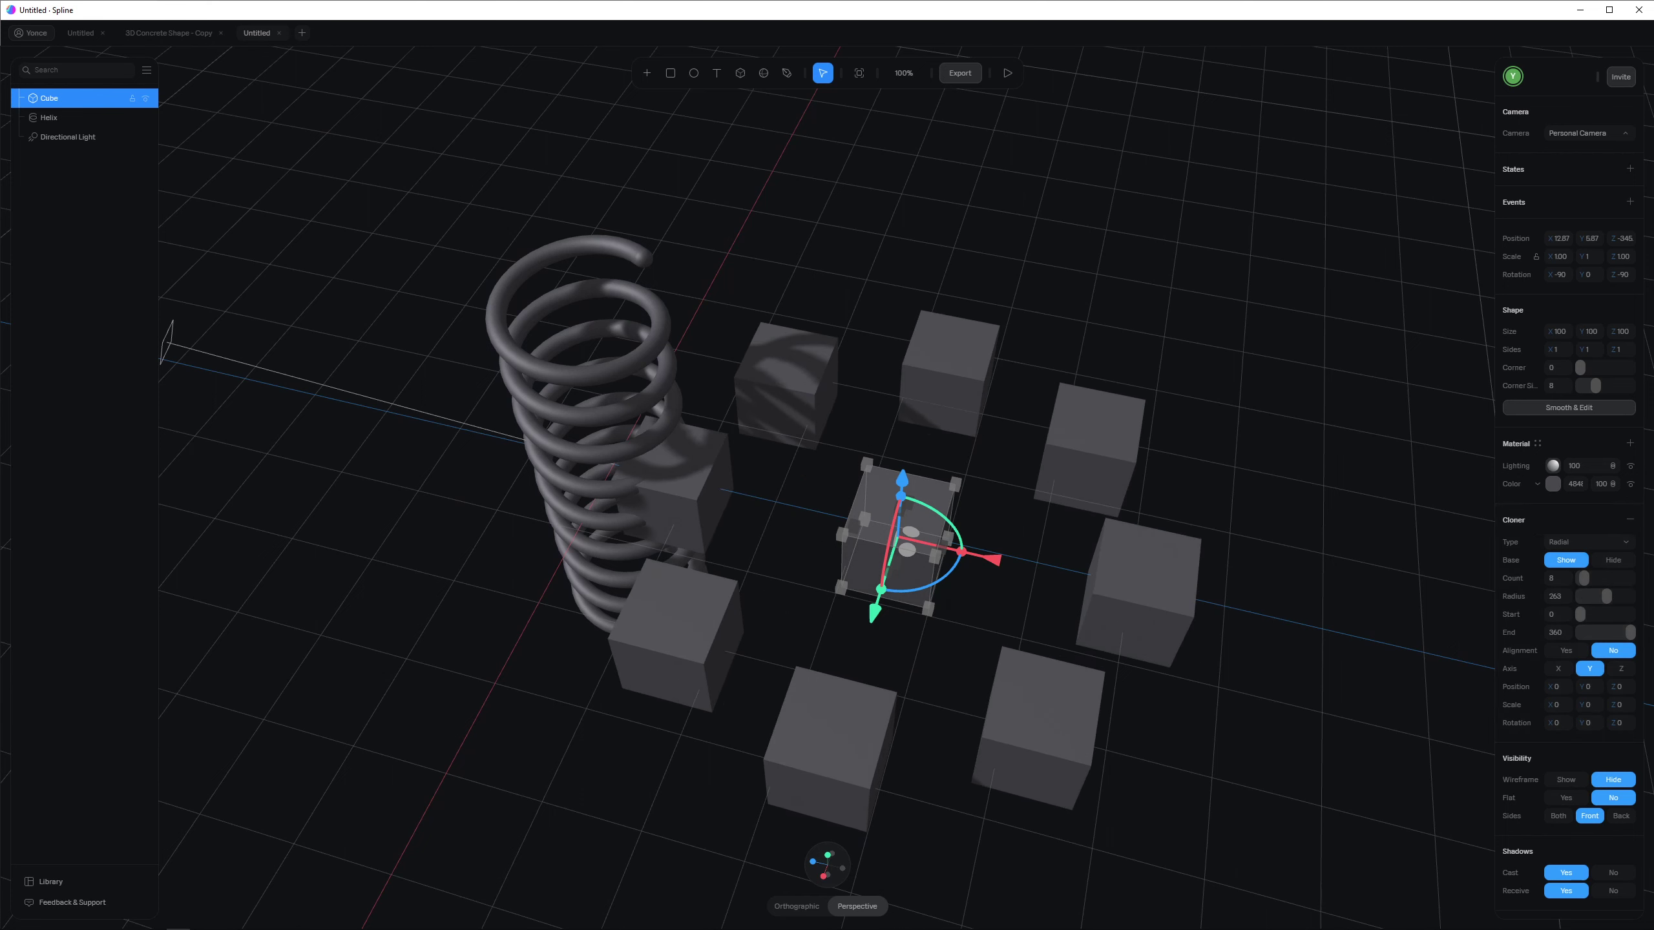
{"action": "left_click", "coordinate": [1614, 560]}
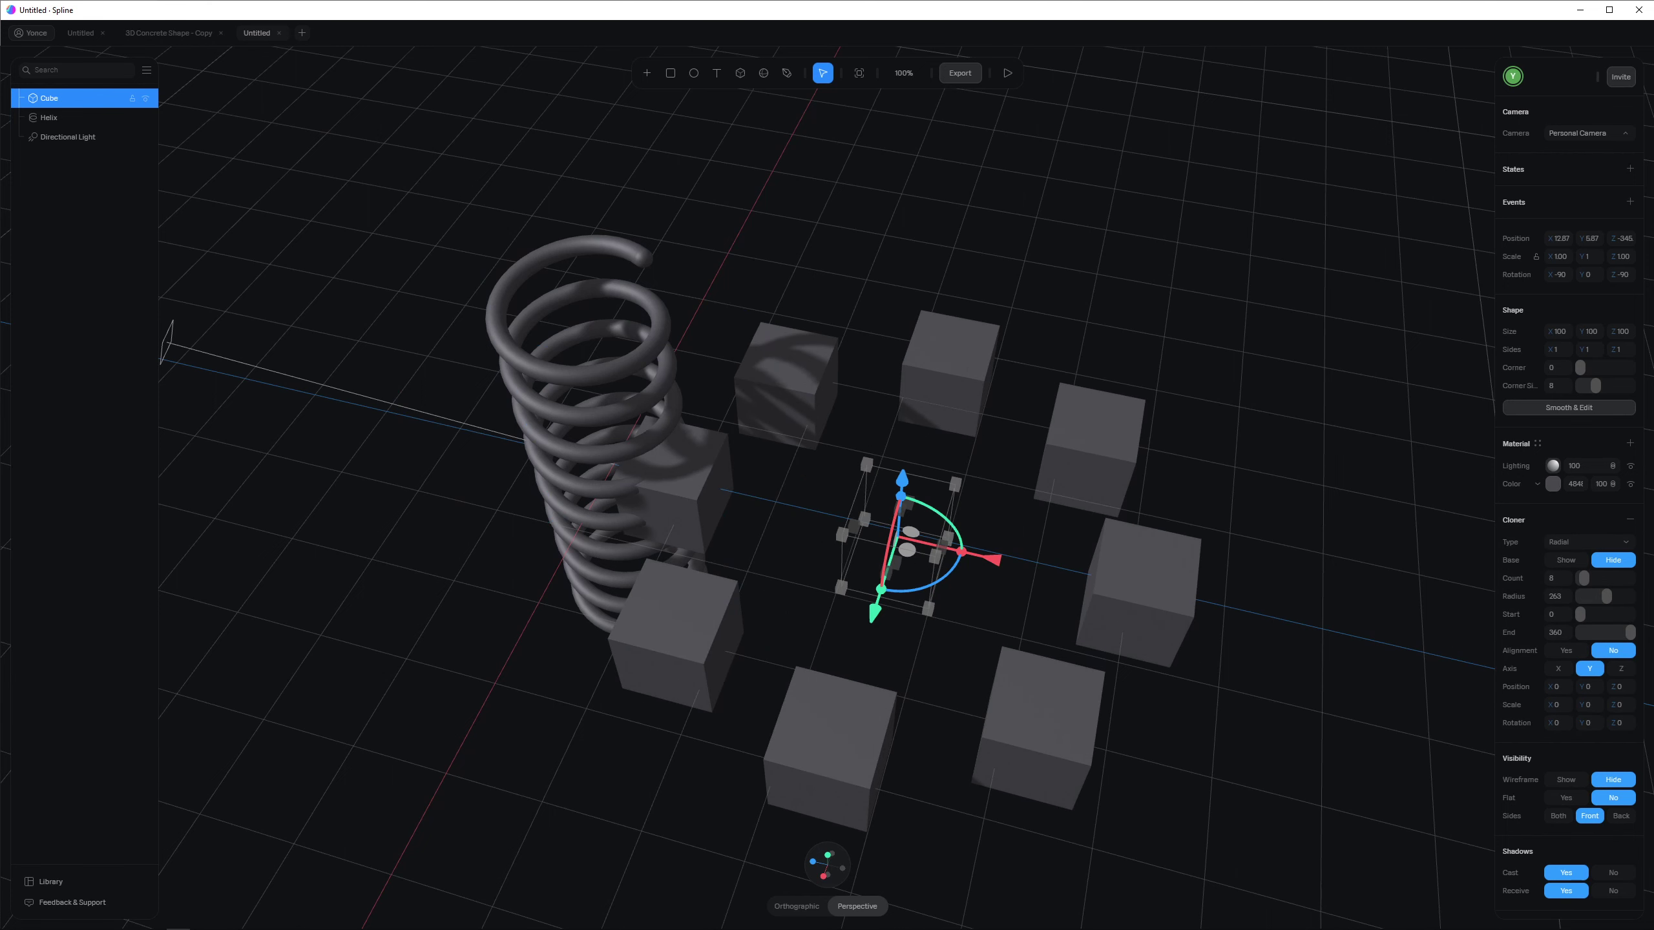
Step: Try the Linear cloner type on the cube
{"action": "left_click", "coordinate": [1586, 542]}
{"action": "left_click", "coordinate": [1576, 564]}
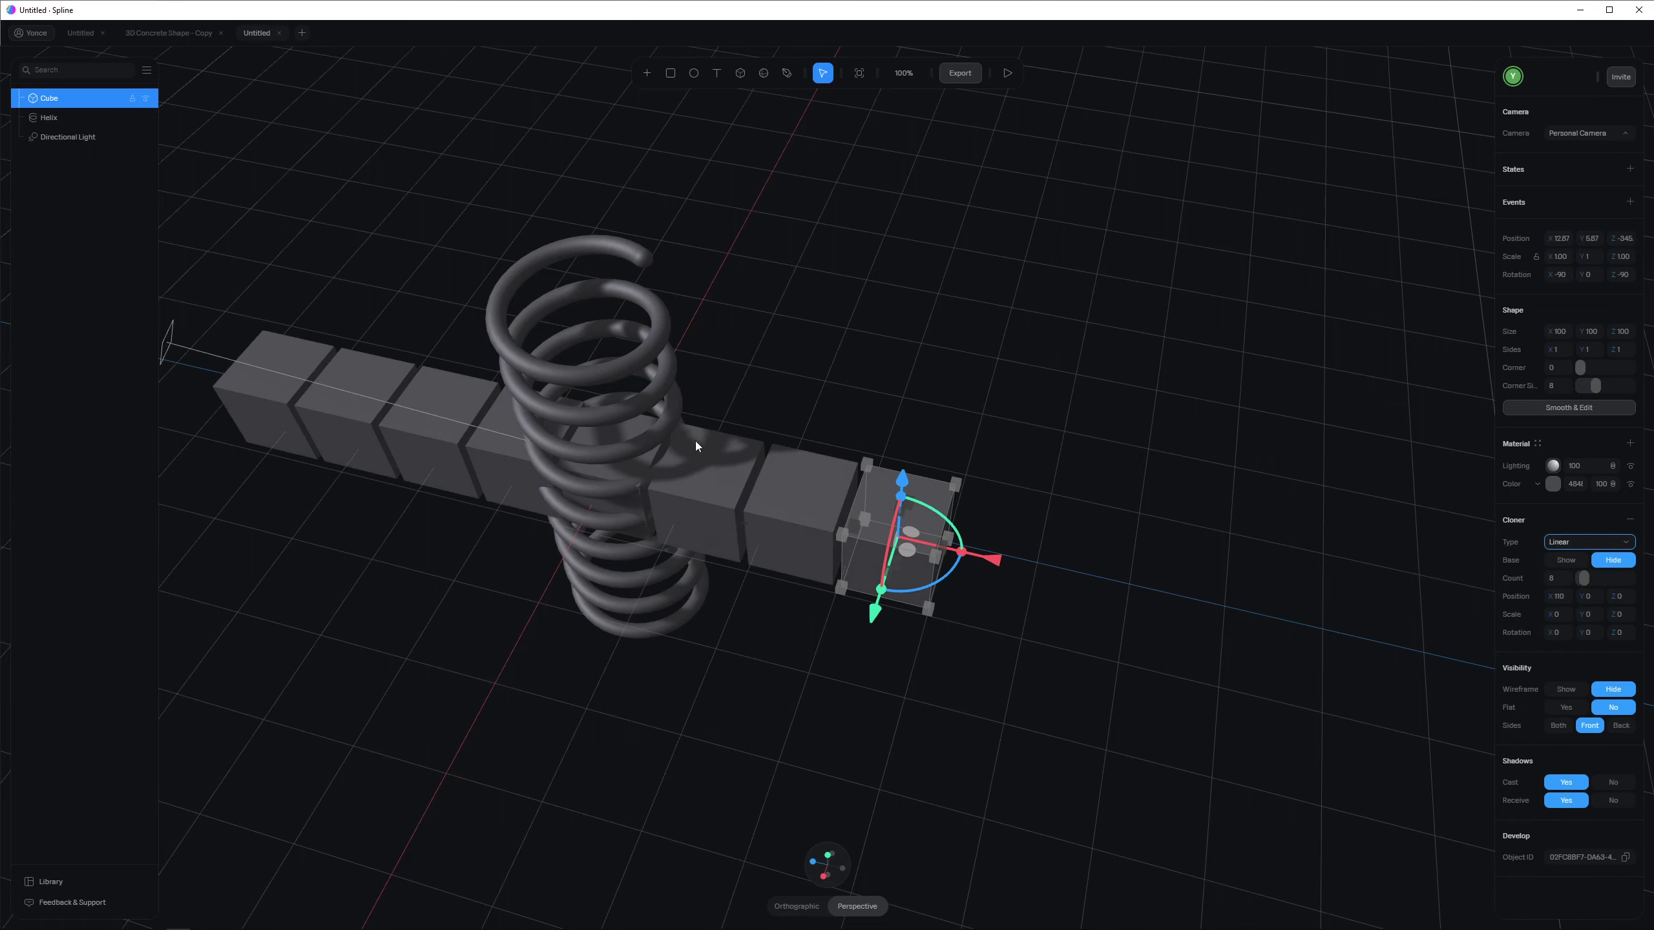
{"action": "left_click_drag", "start_coordinate": [511, 475], "coordinate": [527, 444], "text": "alt"}
Step: Switch the cube's cloner type to Grid and set its count to 10 in X, Y and Z
{"action": "left_click", "coordinate": [1576, 542]}
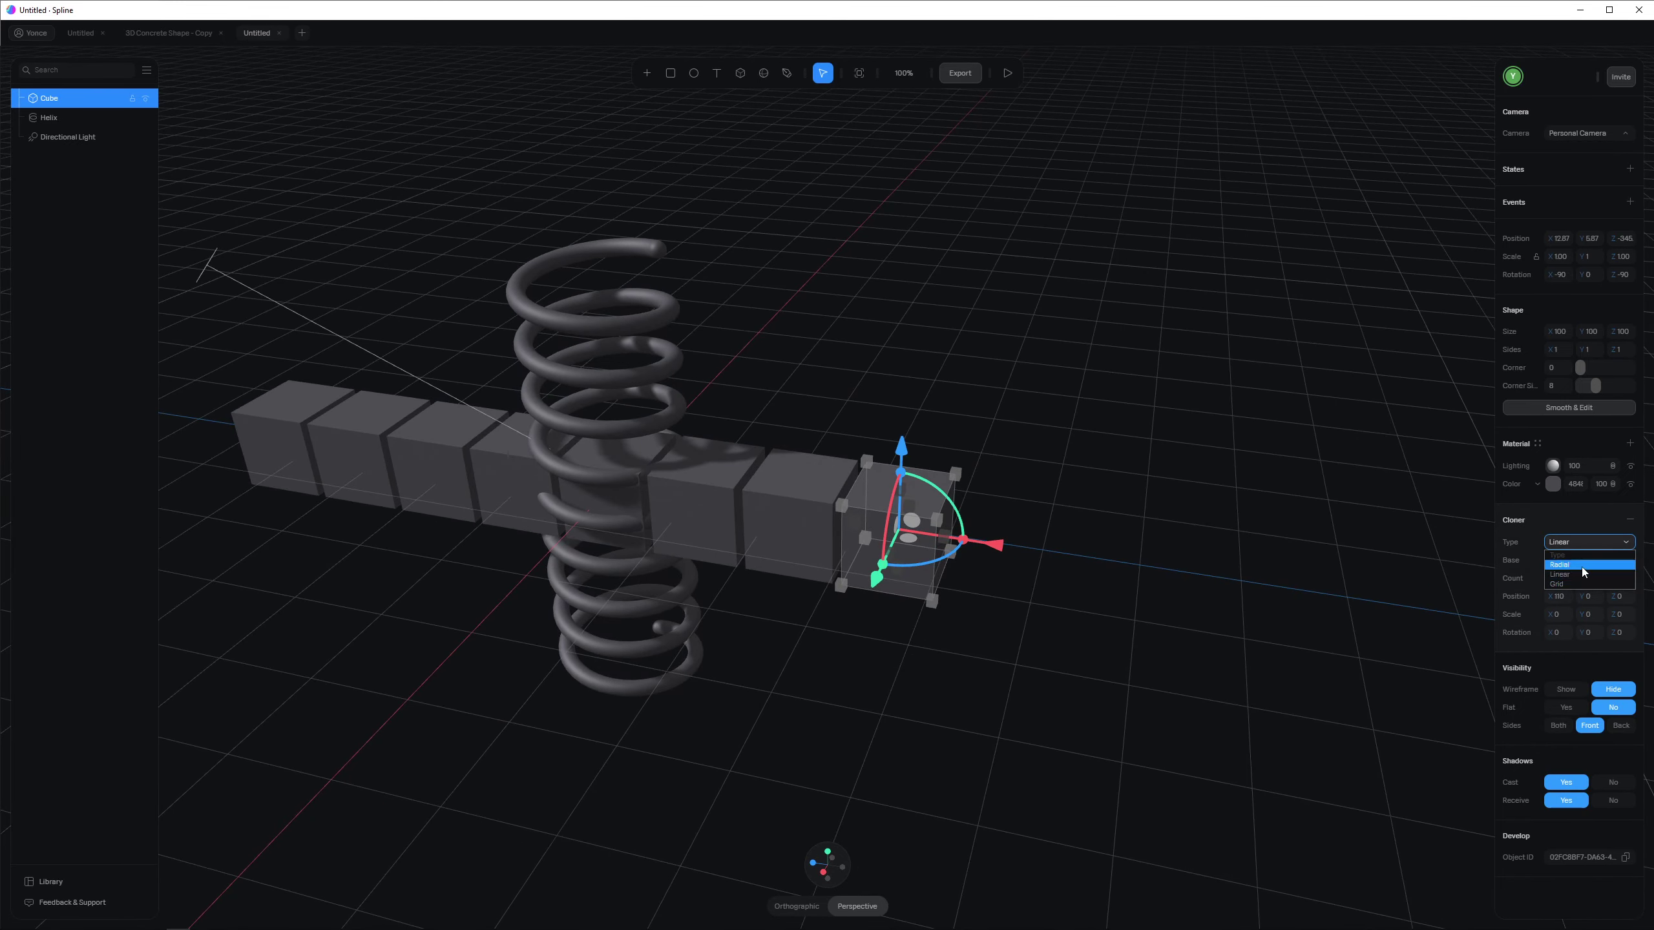
{"action": "left_click", "coordinate": [1576, 587]}
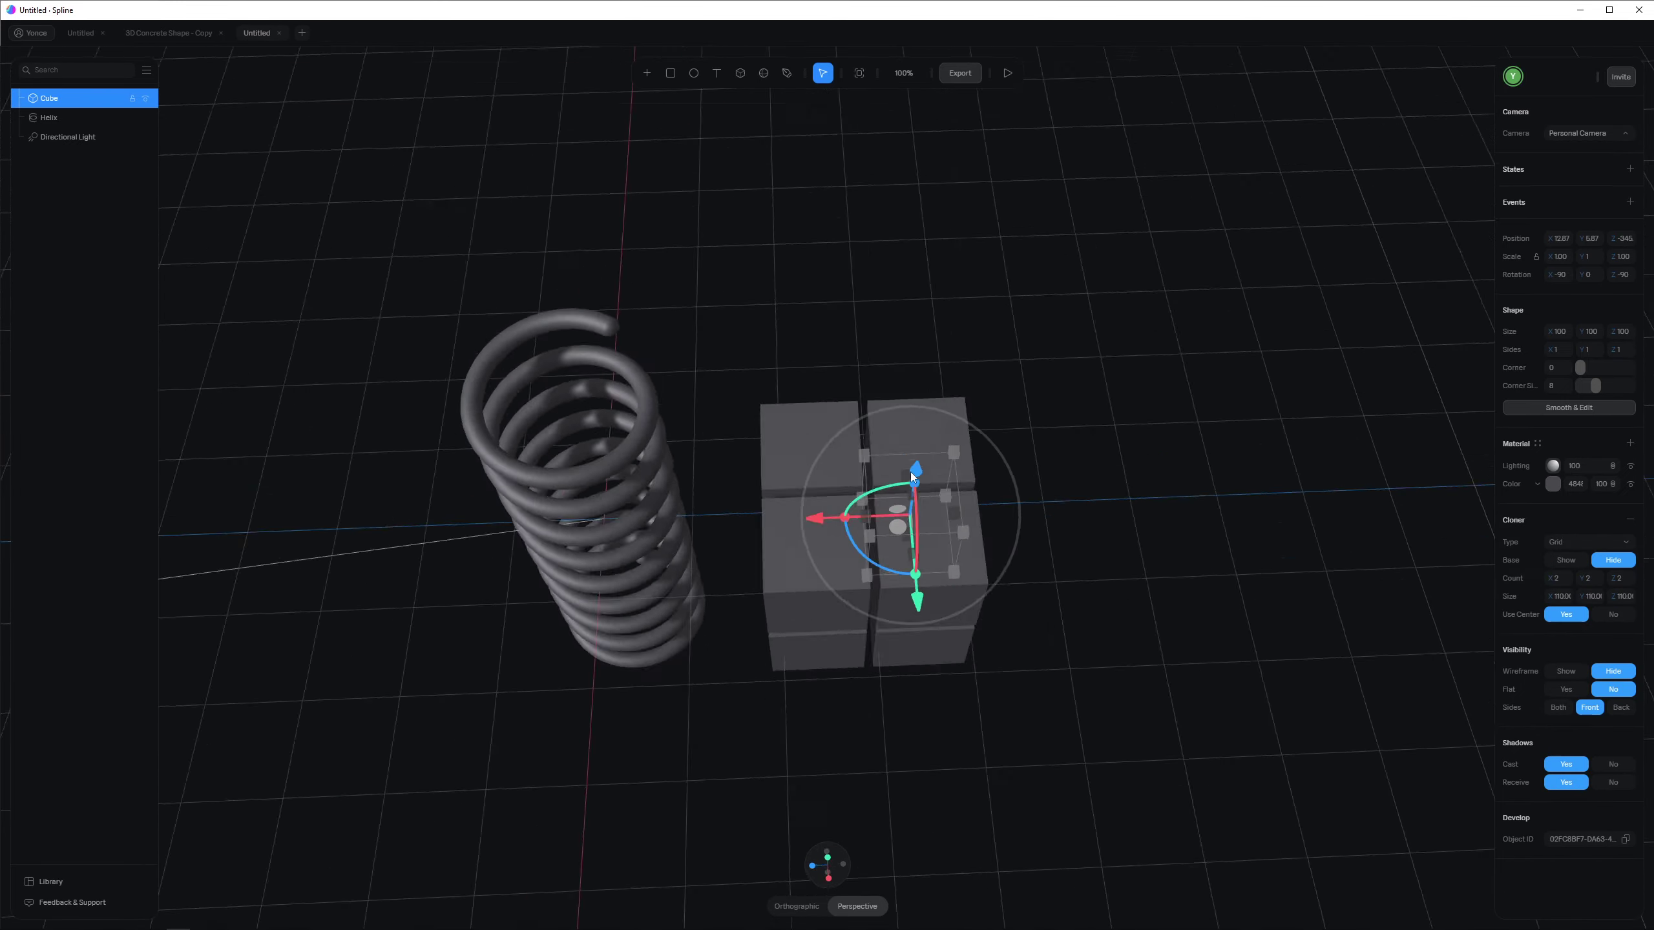
{"action": "left_click_drag", "start_coordinate": [911, 477], "coordinate": [984, 418], "text": "alt"}
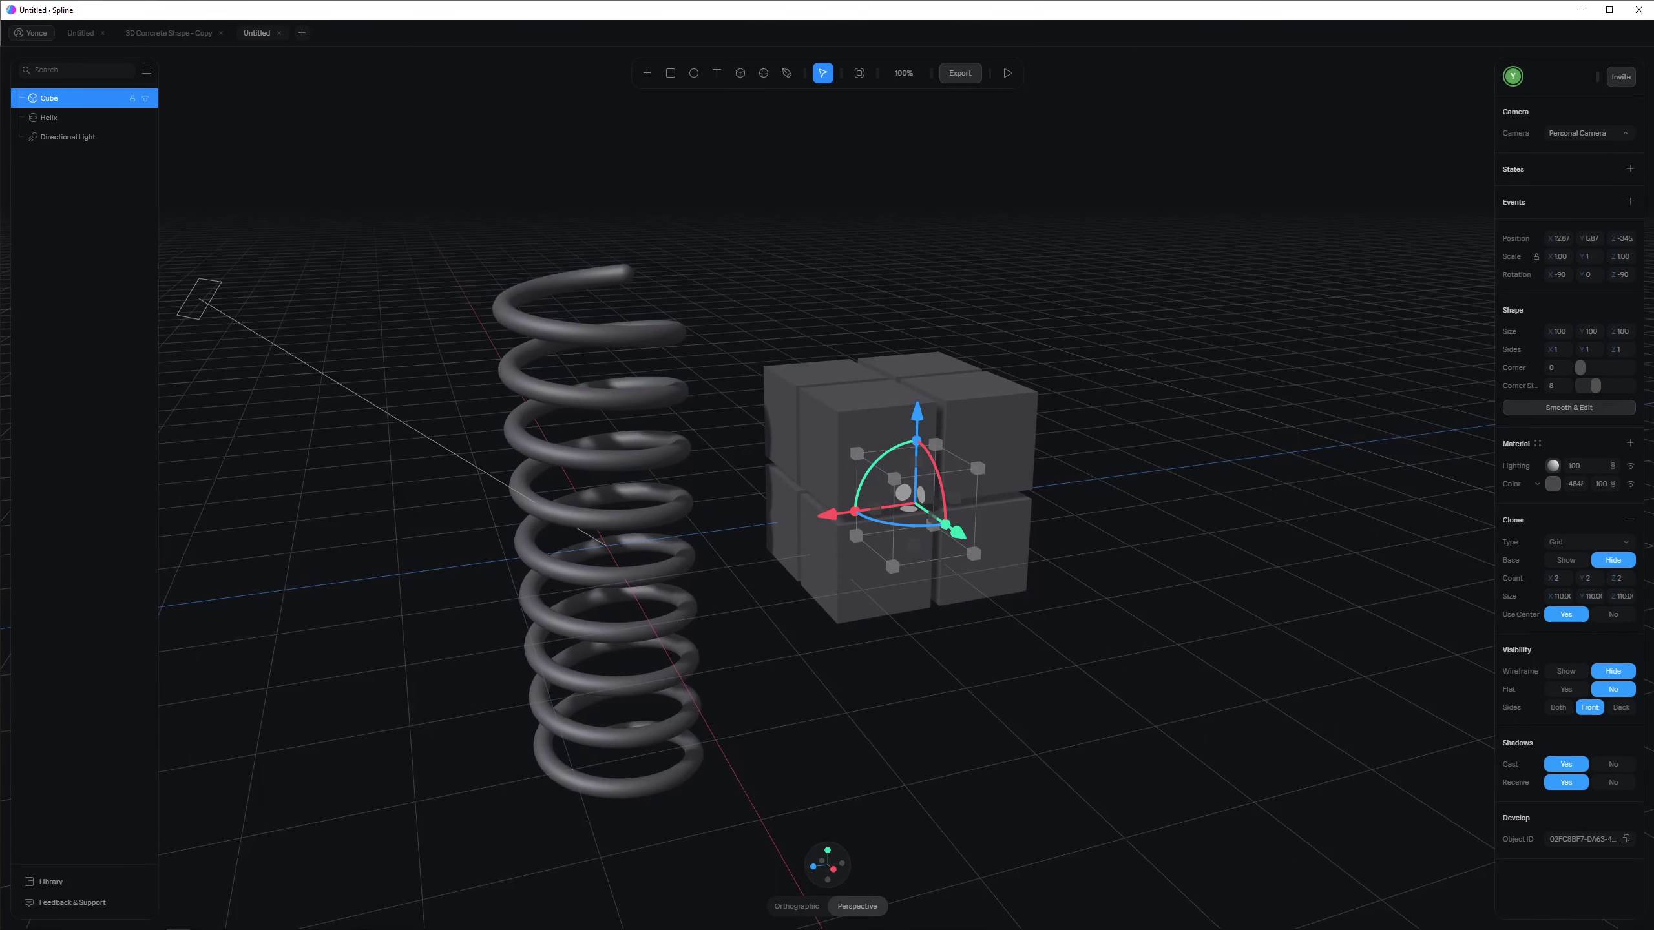
{"action": "left_click_drag", "start_coordinate": [1557, 577], "coordinate": [1595, 577]}
{"action": "left_click_drag", "start_coordinate": [1583, 577], "coordinate": [1617, 578]}
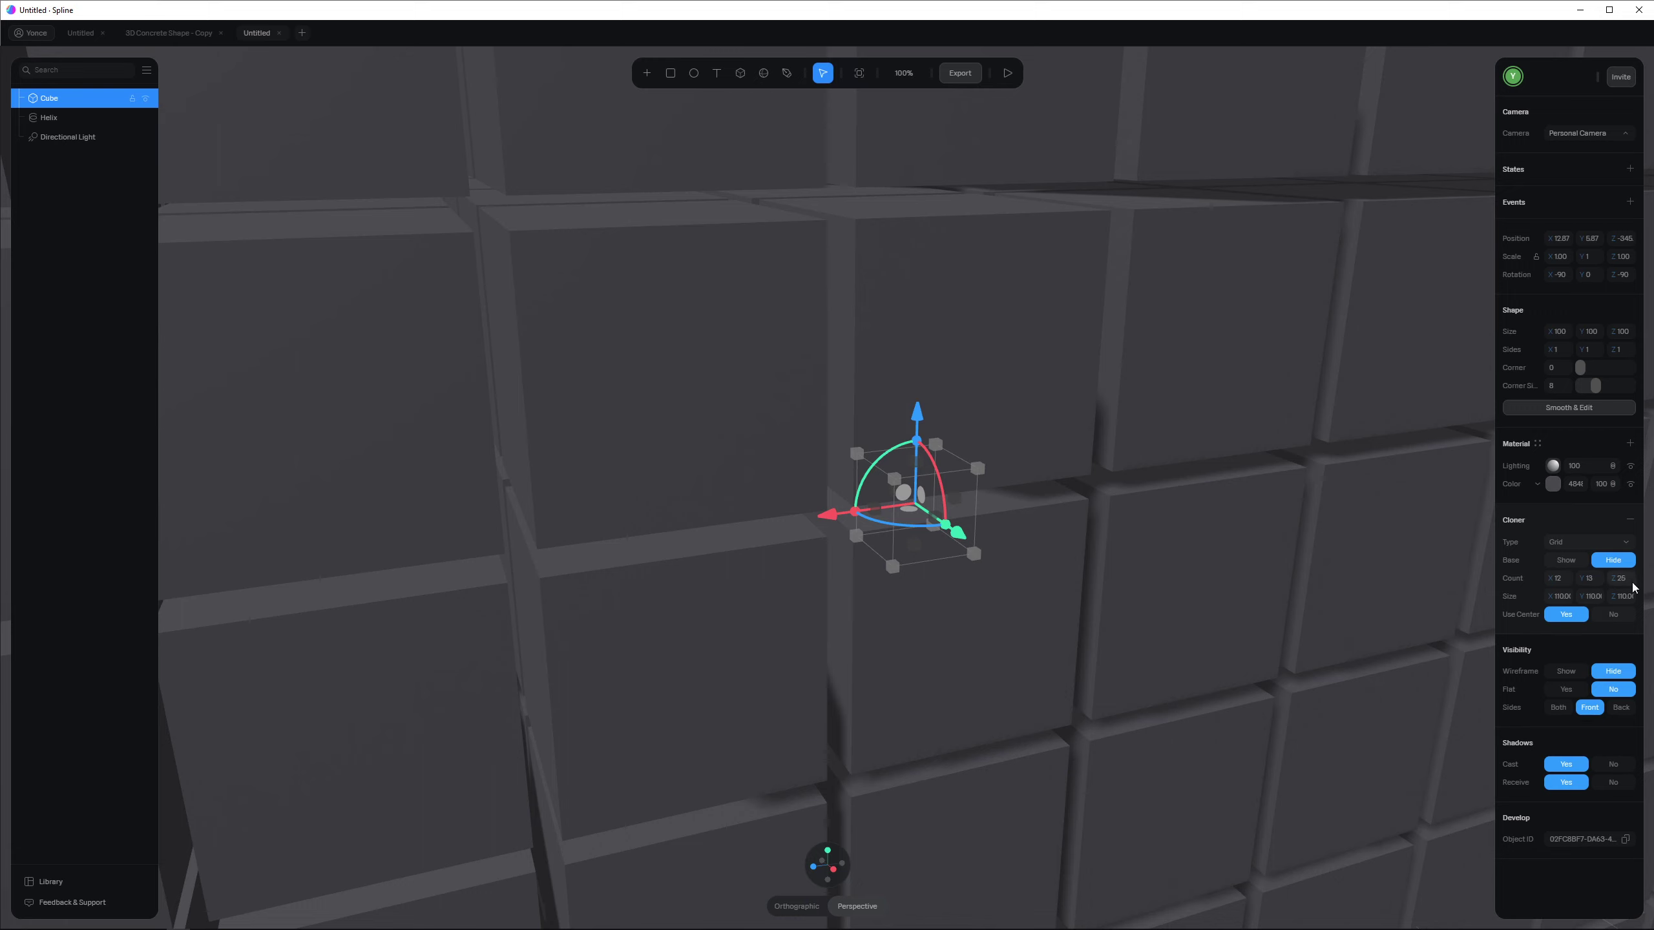
{"action": "left_click", "coordinate": [1634, 585]}
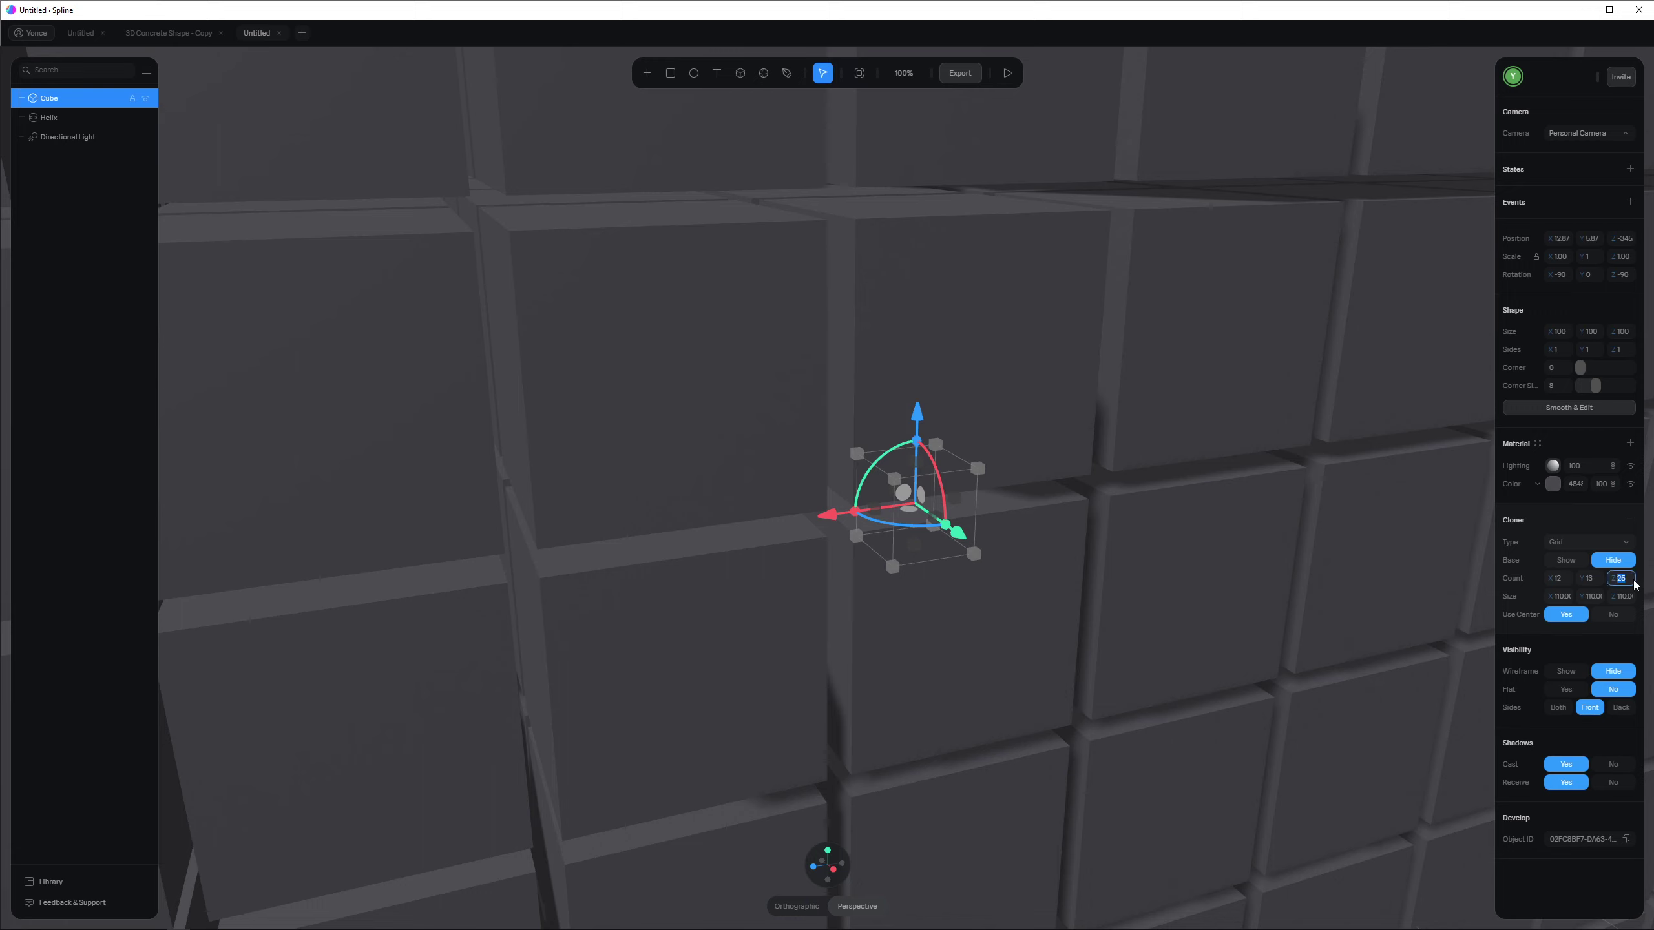
{"action": "left_click", "coordinate": [1587, 577]}
{"action": "type", "text": "10"}
{"action": "key", "text": "Return"}
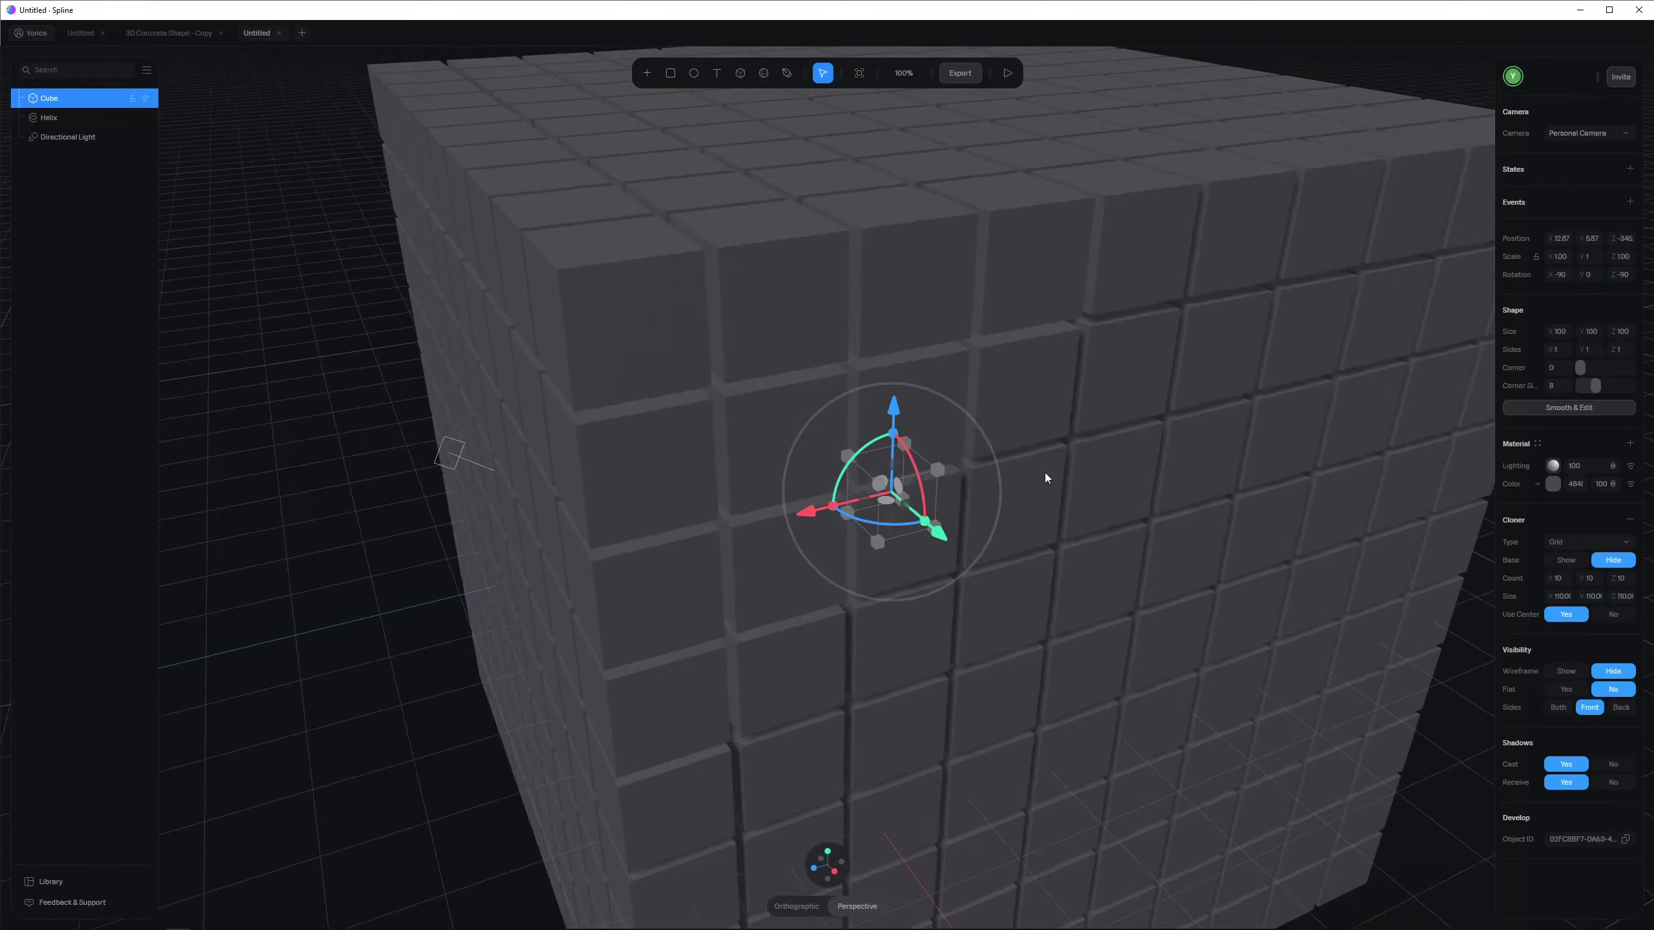
Step: Round the cloned cubes' corners to 2, and delete the cube with its clones
{"action": "left_click_drag", "start_coordinate": [1044, 473], "coordinate": [1037, 436], "text": "alt"}
{"action": "right_click_drag", "start_coordinate": [1037, 436], "coordinate": [1147, 482]}
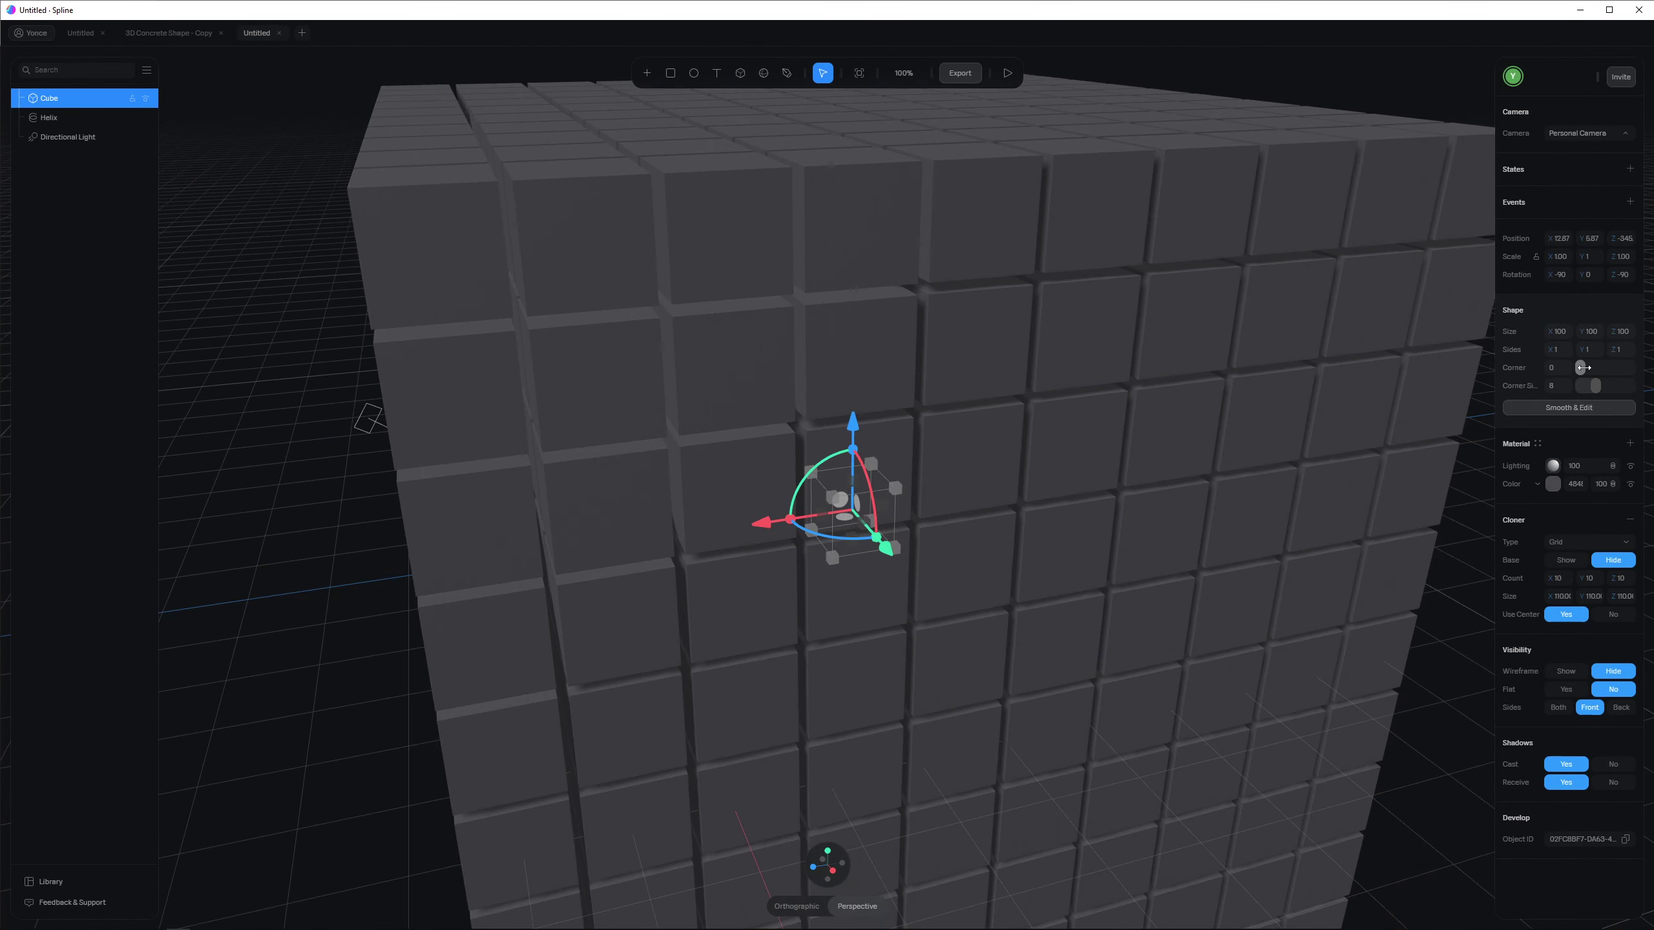
{"action": "left_click_drag", "start_coordinate": [1580, 367], "coordinate": [1581, 368]}
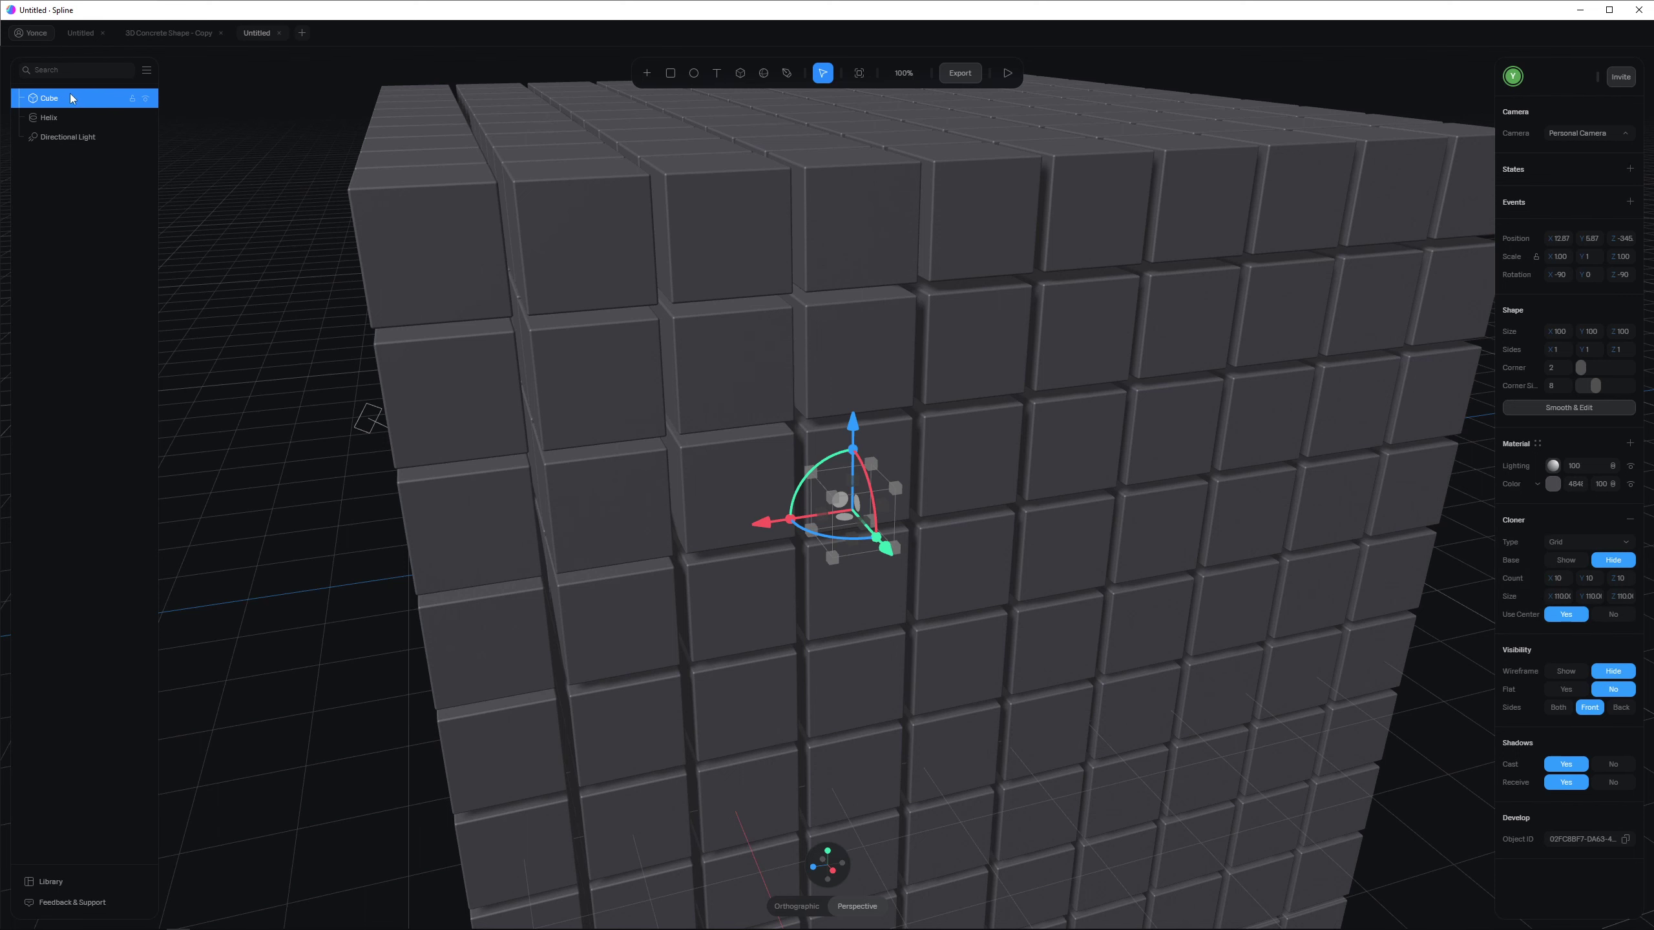
{"action": "key", "text": "Delete"}
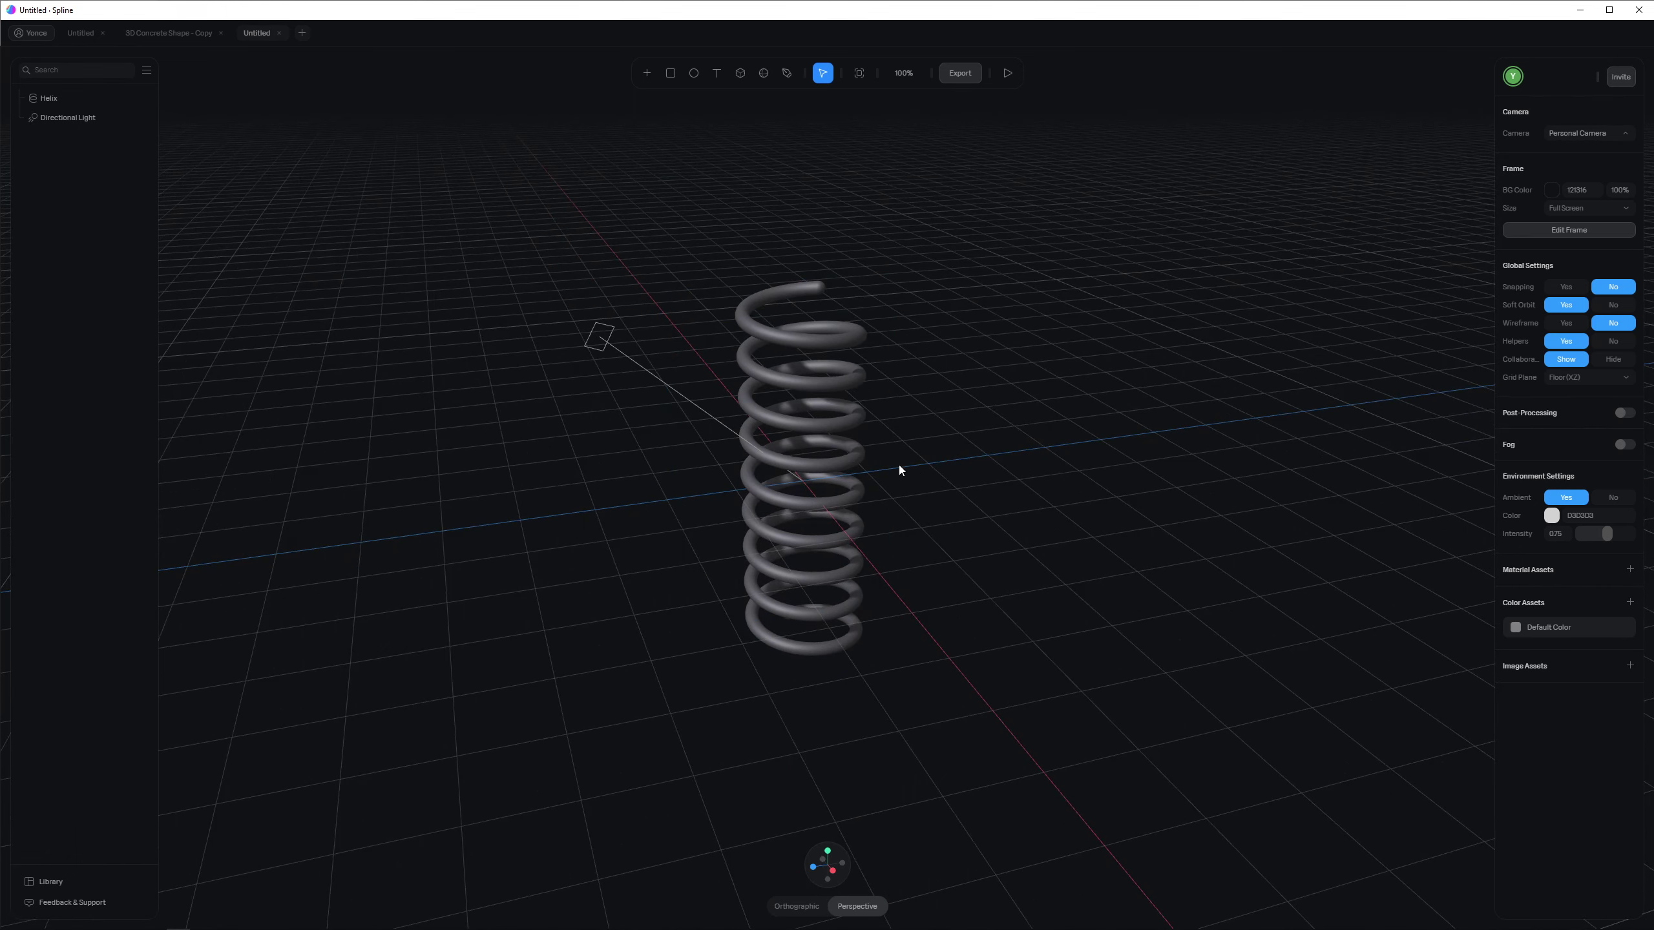
Step: Reorder the helix's material layers so that the Color layer sits above the Lighting layer
{"action": "scroll", "coordinate": [899, 465], "scroll_direction": "up", "scroll_amount": 3}
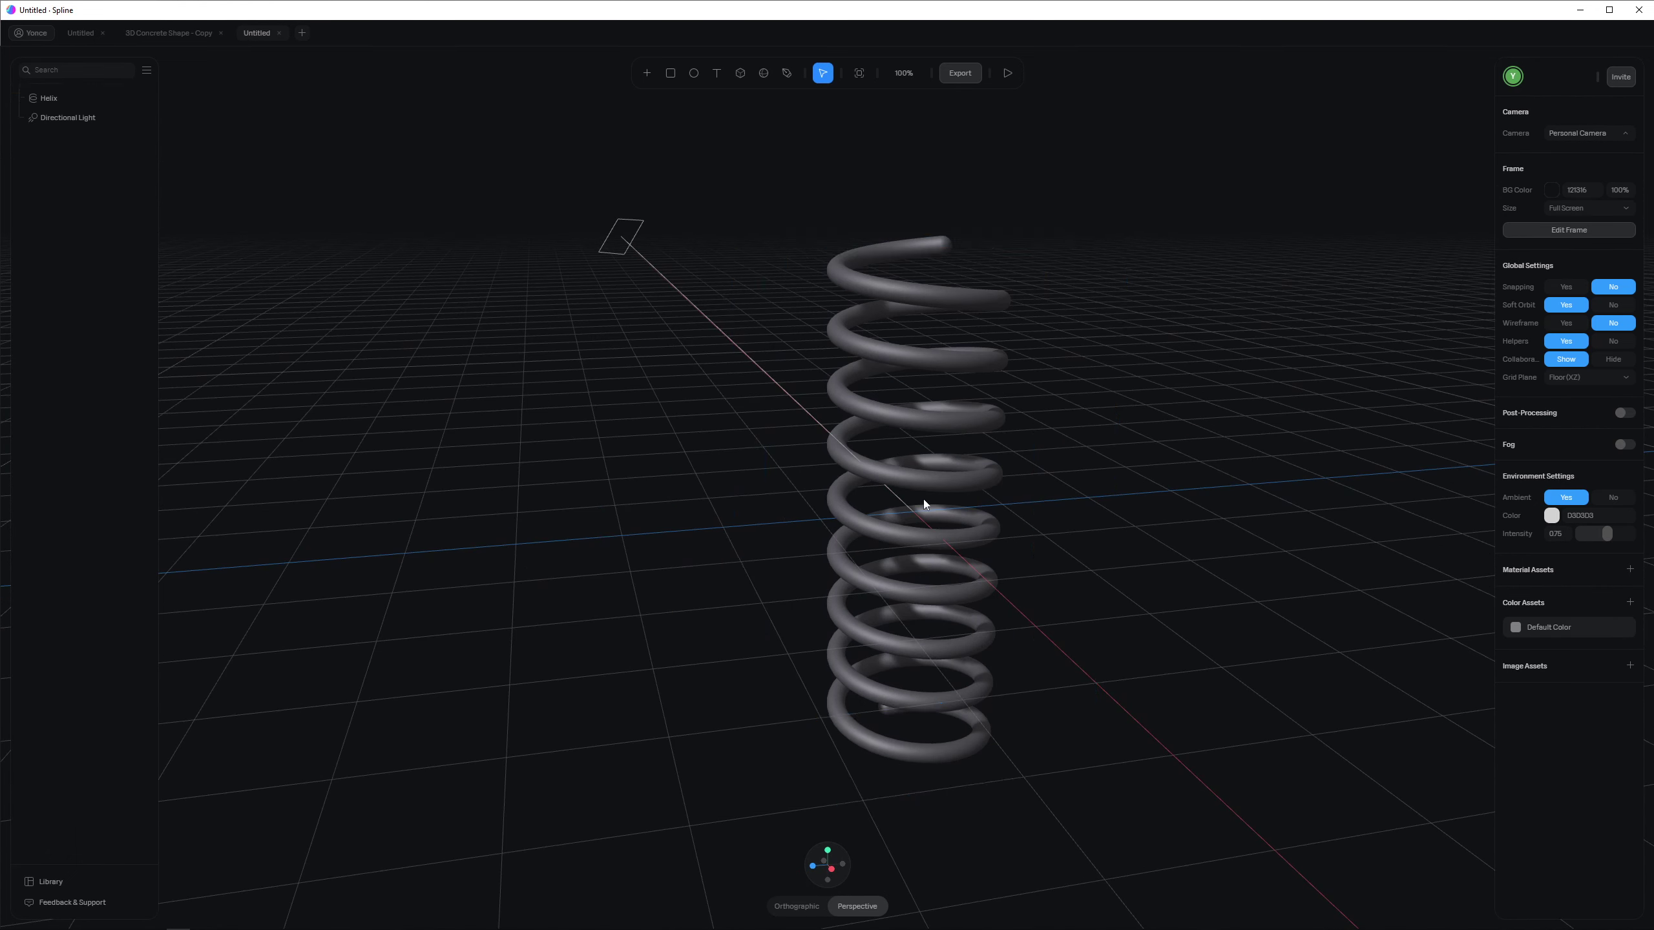
{"action": "left_click", "coordinate": [923, 499]}
{"action": "scroll", "coordinate": [1140, 506], "scroll_direction": "up", "scroll_amount": 2}
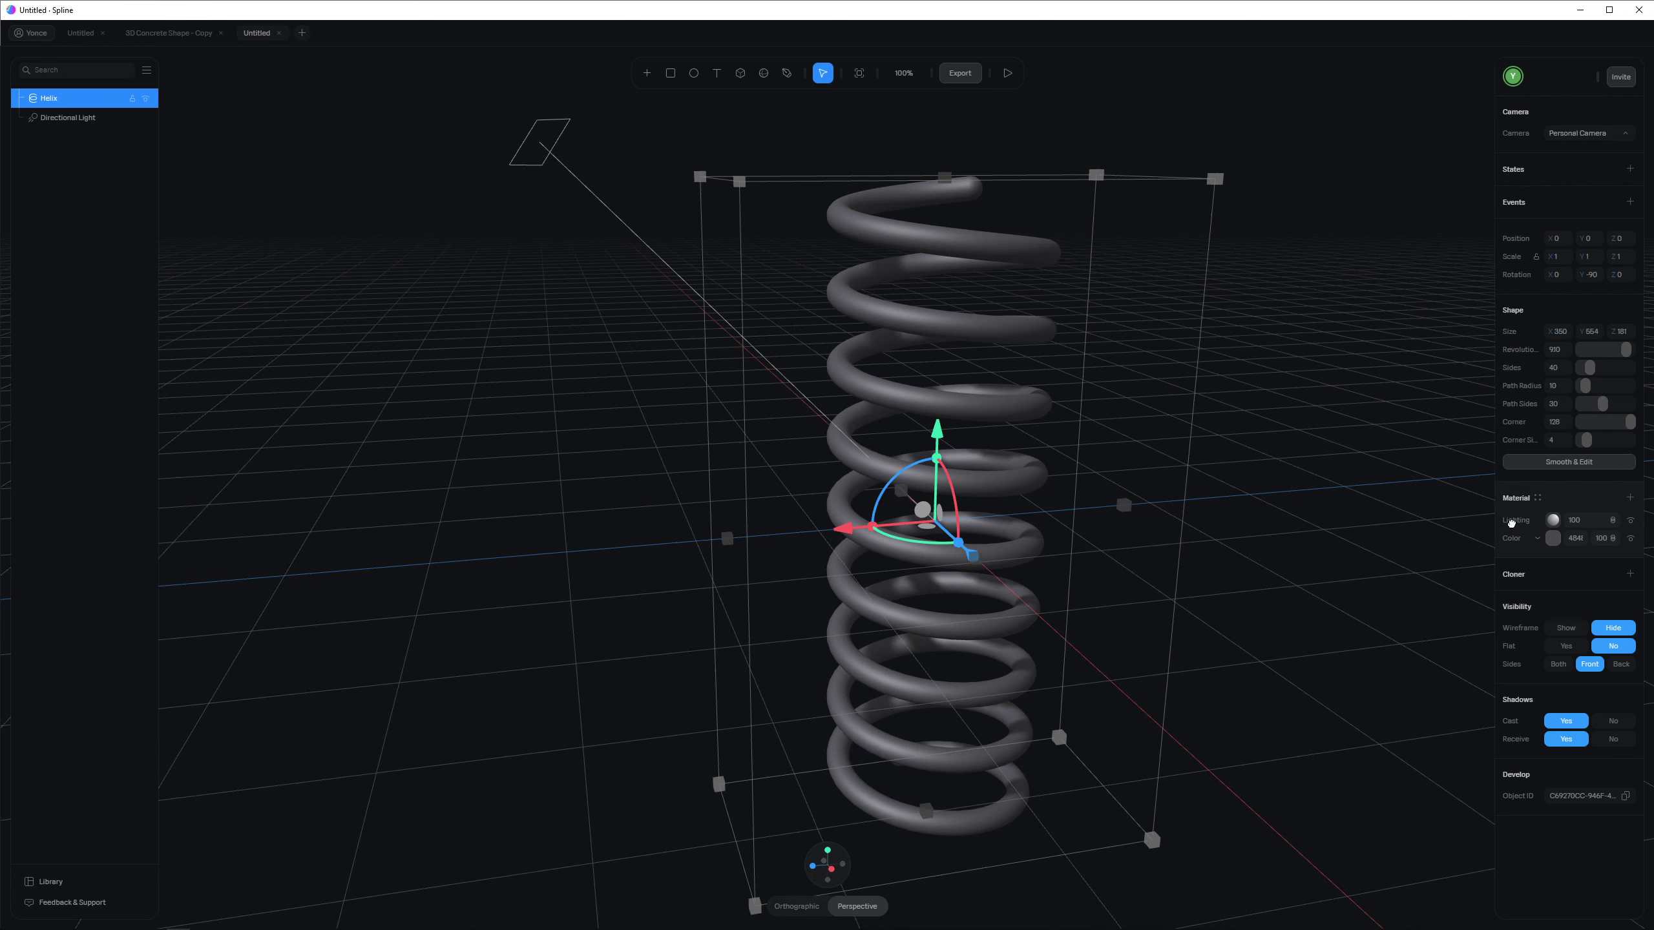
{"action": "mouse_move", "coordinate": [1639, 551]}
{"action": "left_click_drag", "start_coordinate": [1517, 526], "coordinate": [1516, 546]}
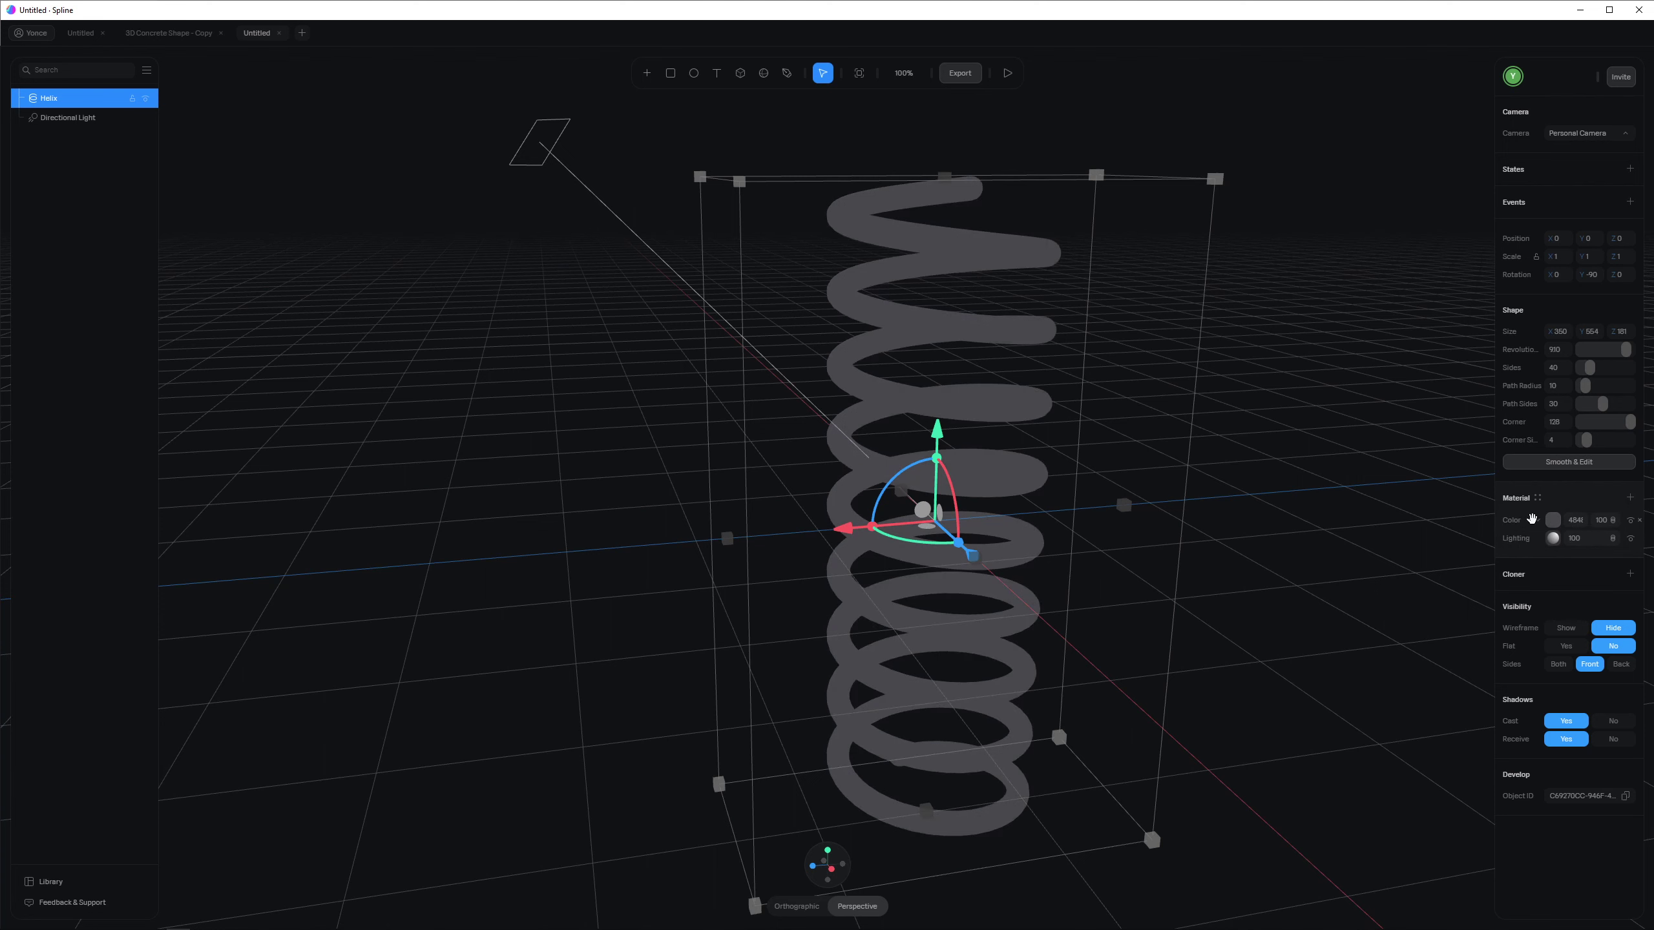
Step: Change the helix's Color layer to a medium blue
{"action": "left_click", "coordinate": [1552, 521]}
{"action": "left_click_drag", "start_coordinate": [1579, 613], "coordinate": [1608, 569]}
{"action": "left_click_drag", "start_coordinate": [1577, 684], "coordinate": [1632, 702]}
{"action": "mouse_move", "coordinate": [1593, 518]}
{"action": "left_mouse_down"}
{"action": "mouse_move", "coordinate": [1509, 518]}
{"action": "mouse_move", "coordinate": [1595, 518]}
{"action": "left_mouse_up"}
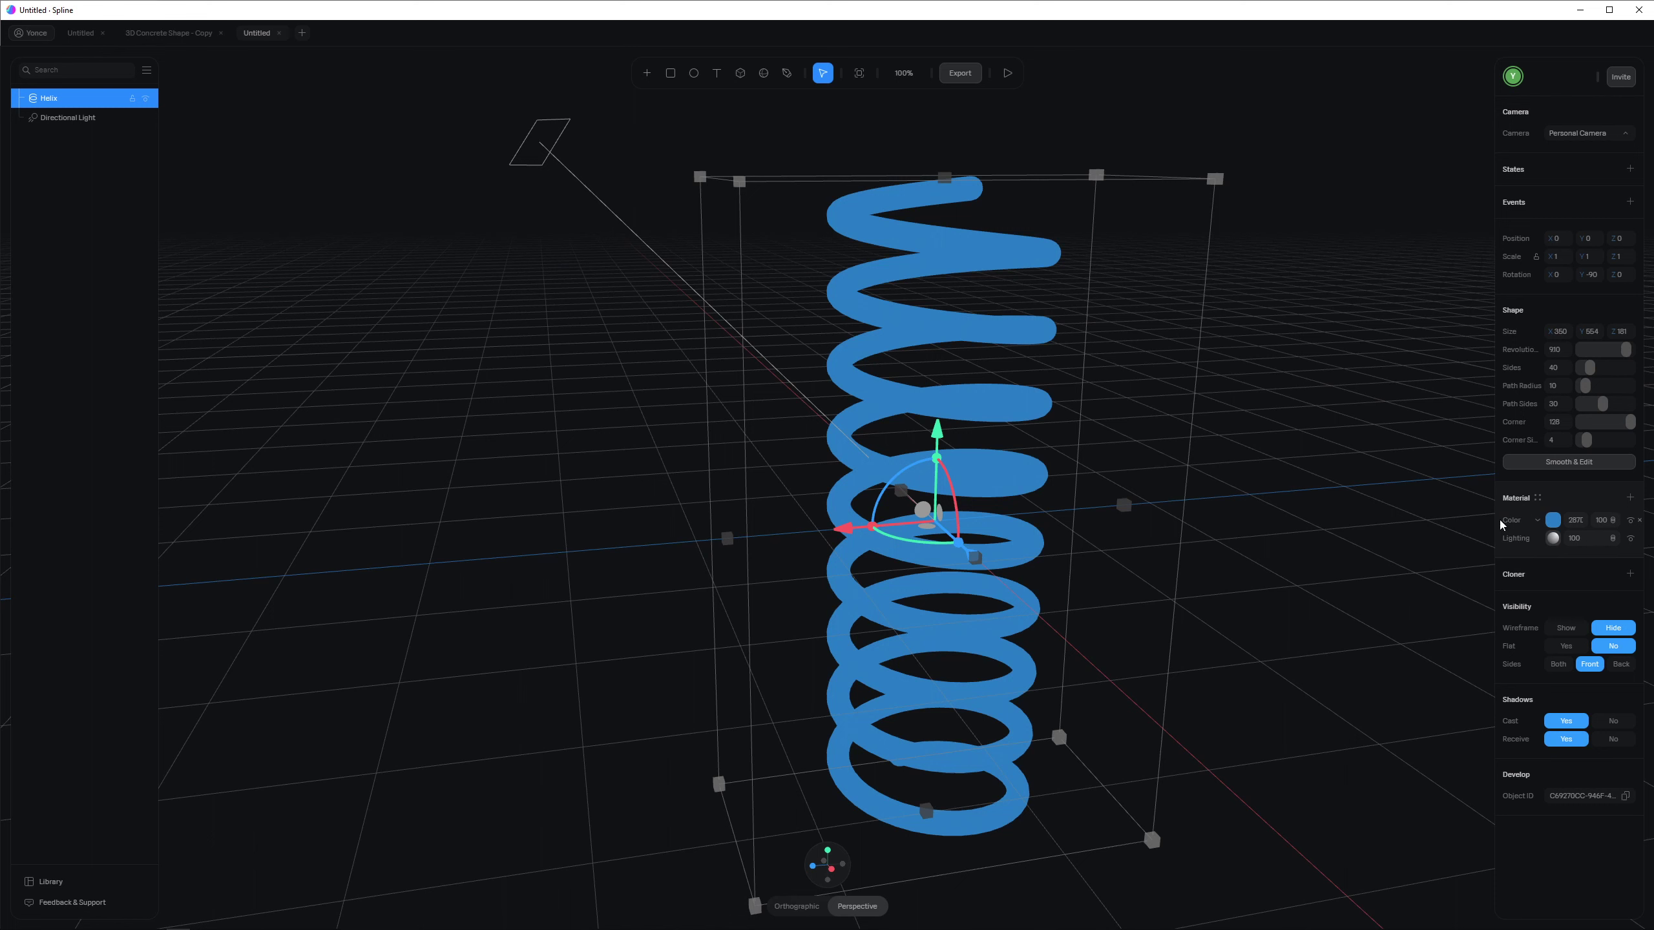
Step: Change the type of the helix's blue Color layer to Glass
{"action": "left_click", "coordinate": [1537, 522]}
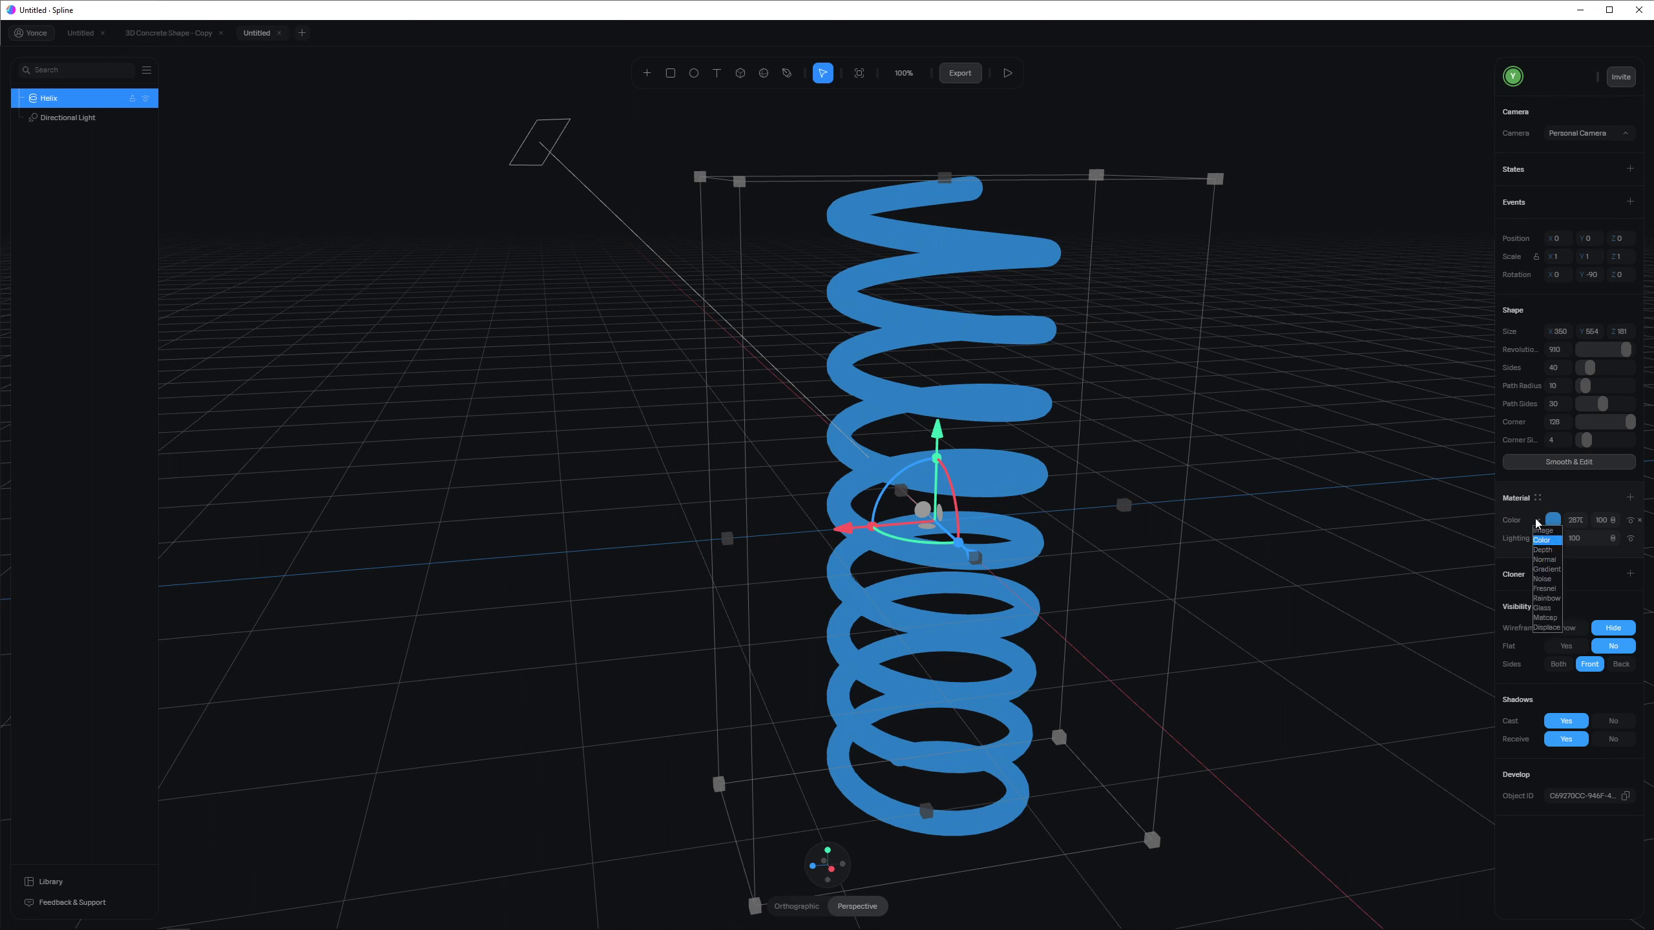
{"action": "left_click", "coordinate": [1544, 608]}
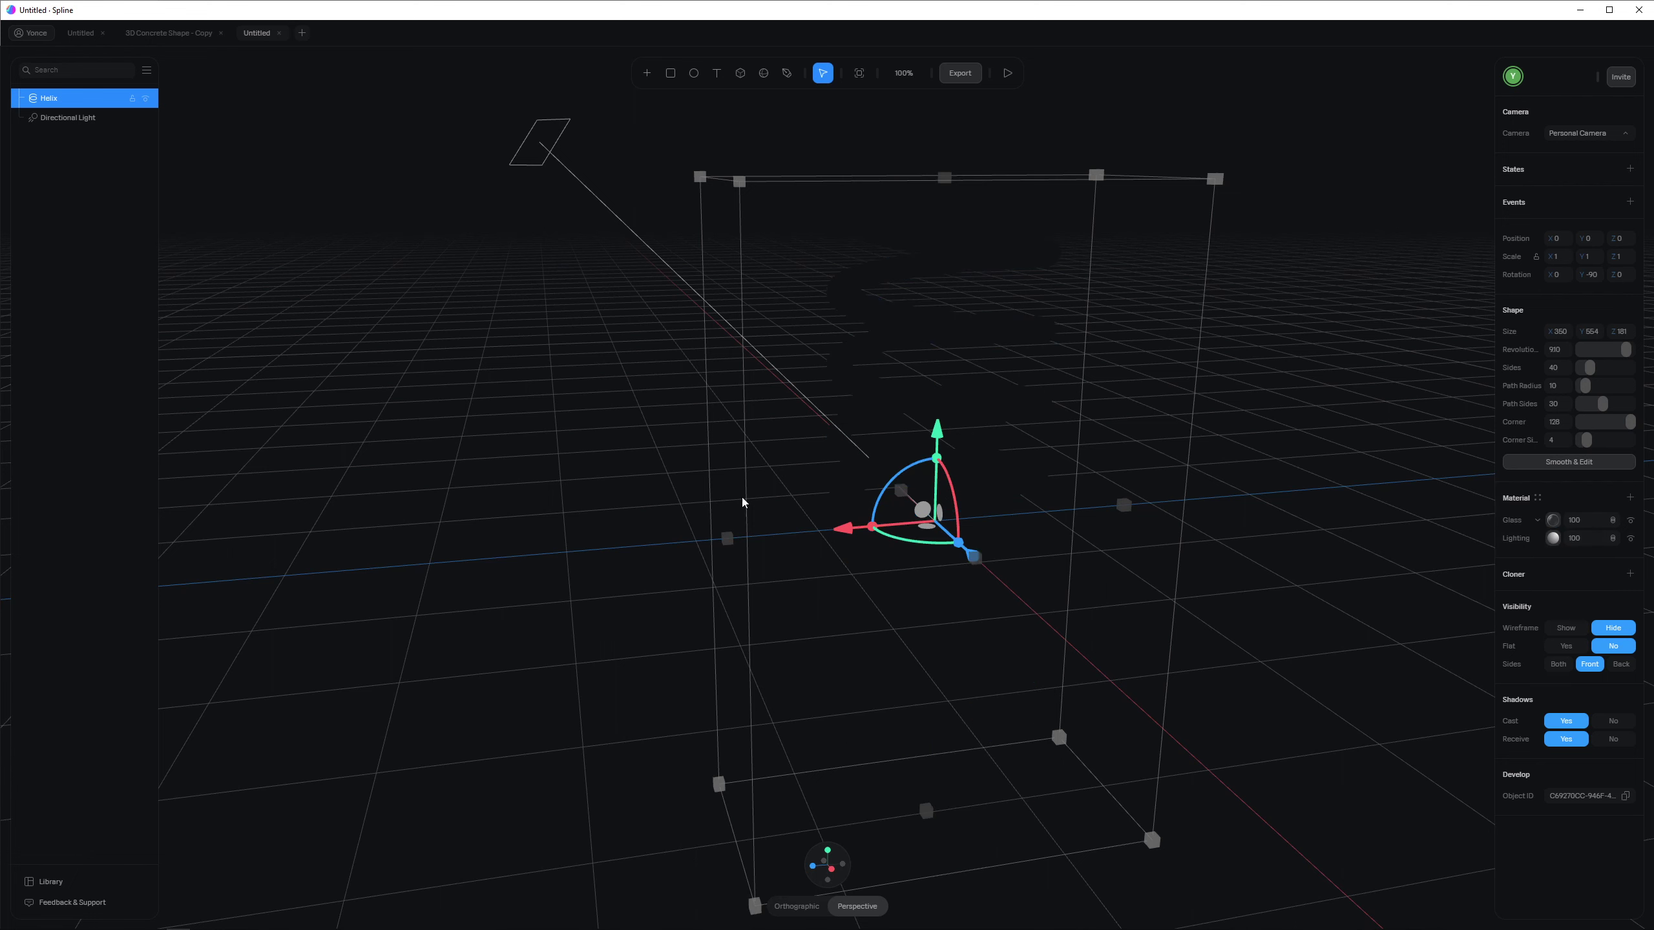
{"action": "left_click_drag", "start_coordinate": [985, 463], "coordinate": [957, 456], "text": "alt"}
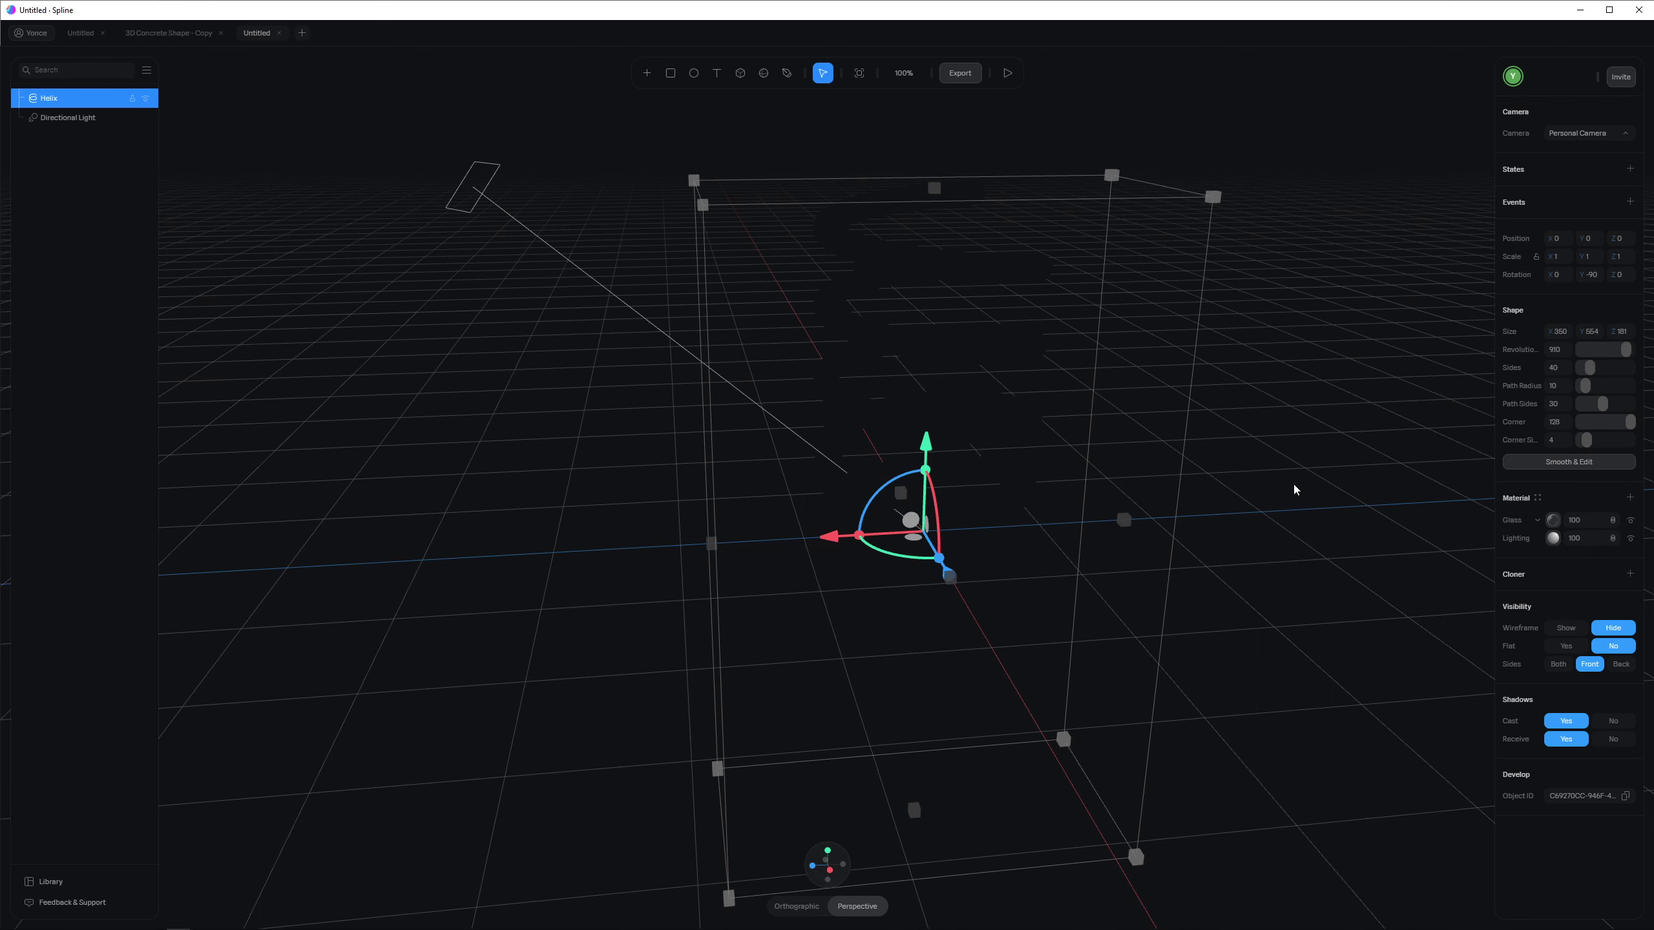
{"action": "middle_click_drag", "start_coordinate": [1293, 485], "coordinate": [1055, 514]}
{"action": "left_click_drag", "start_coordinate": [889, 456], "coordinate": [889, 433]}
{"action": "key", "text": "ctrl+z"}
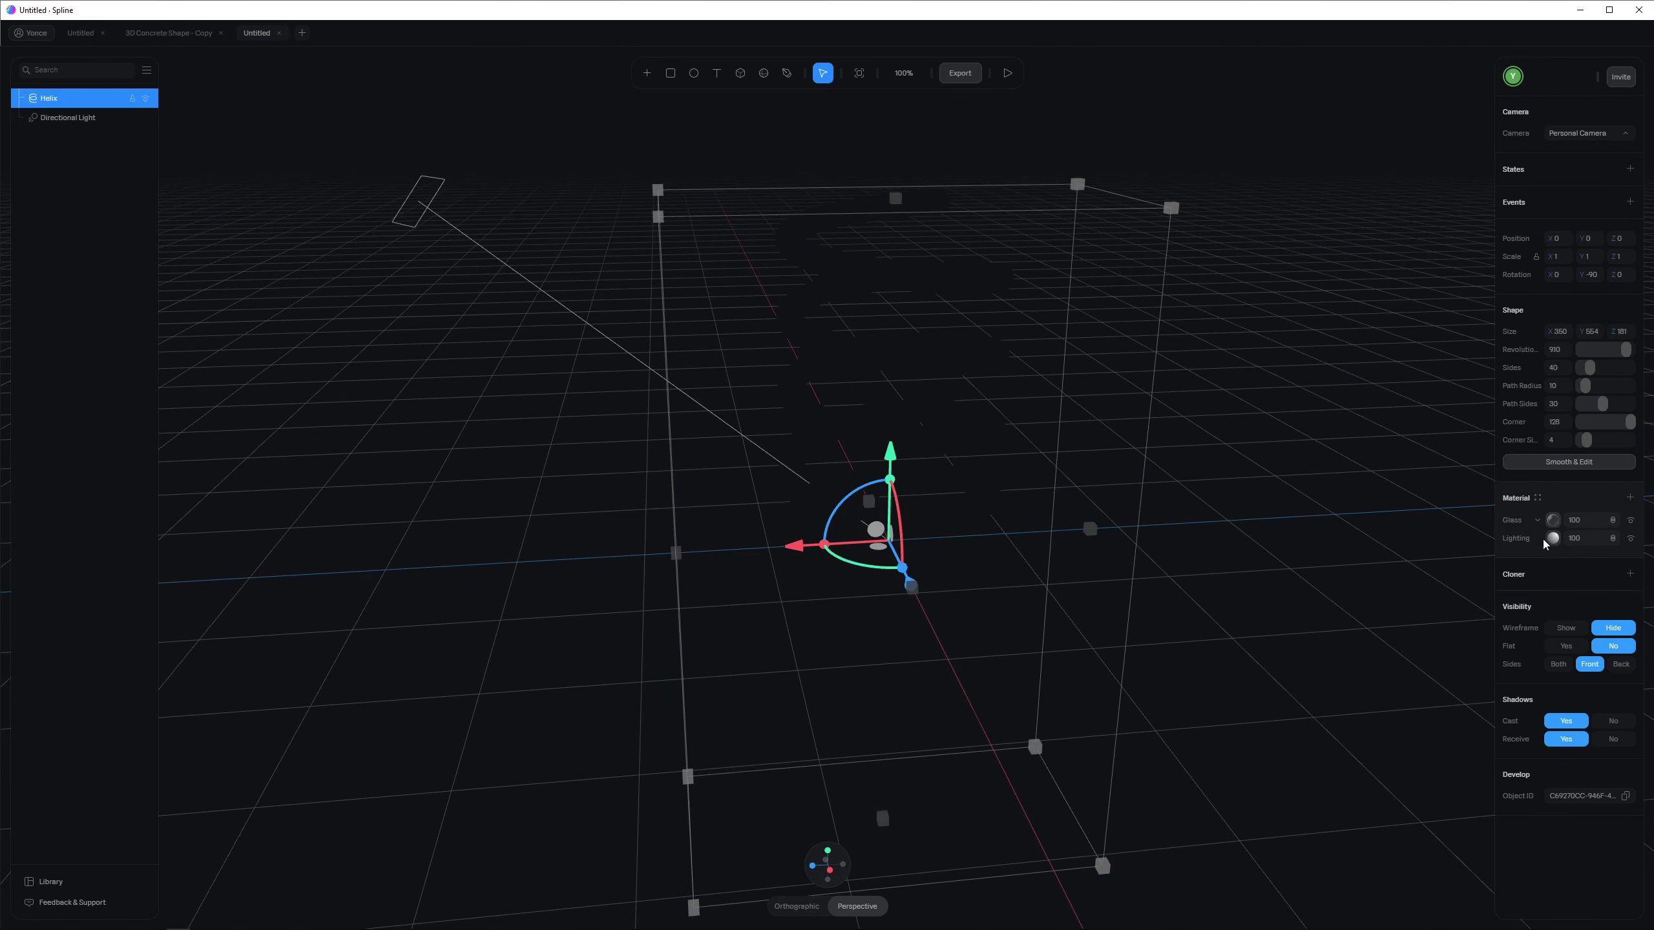
Step: Change the frame's background color to a medium blue
{"action": "left_click", "coordinate": [1554, 522]}
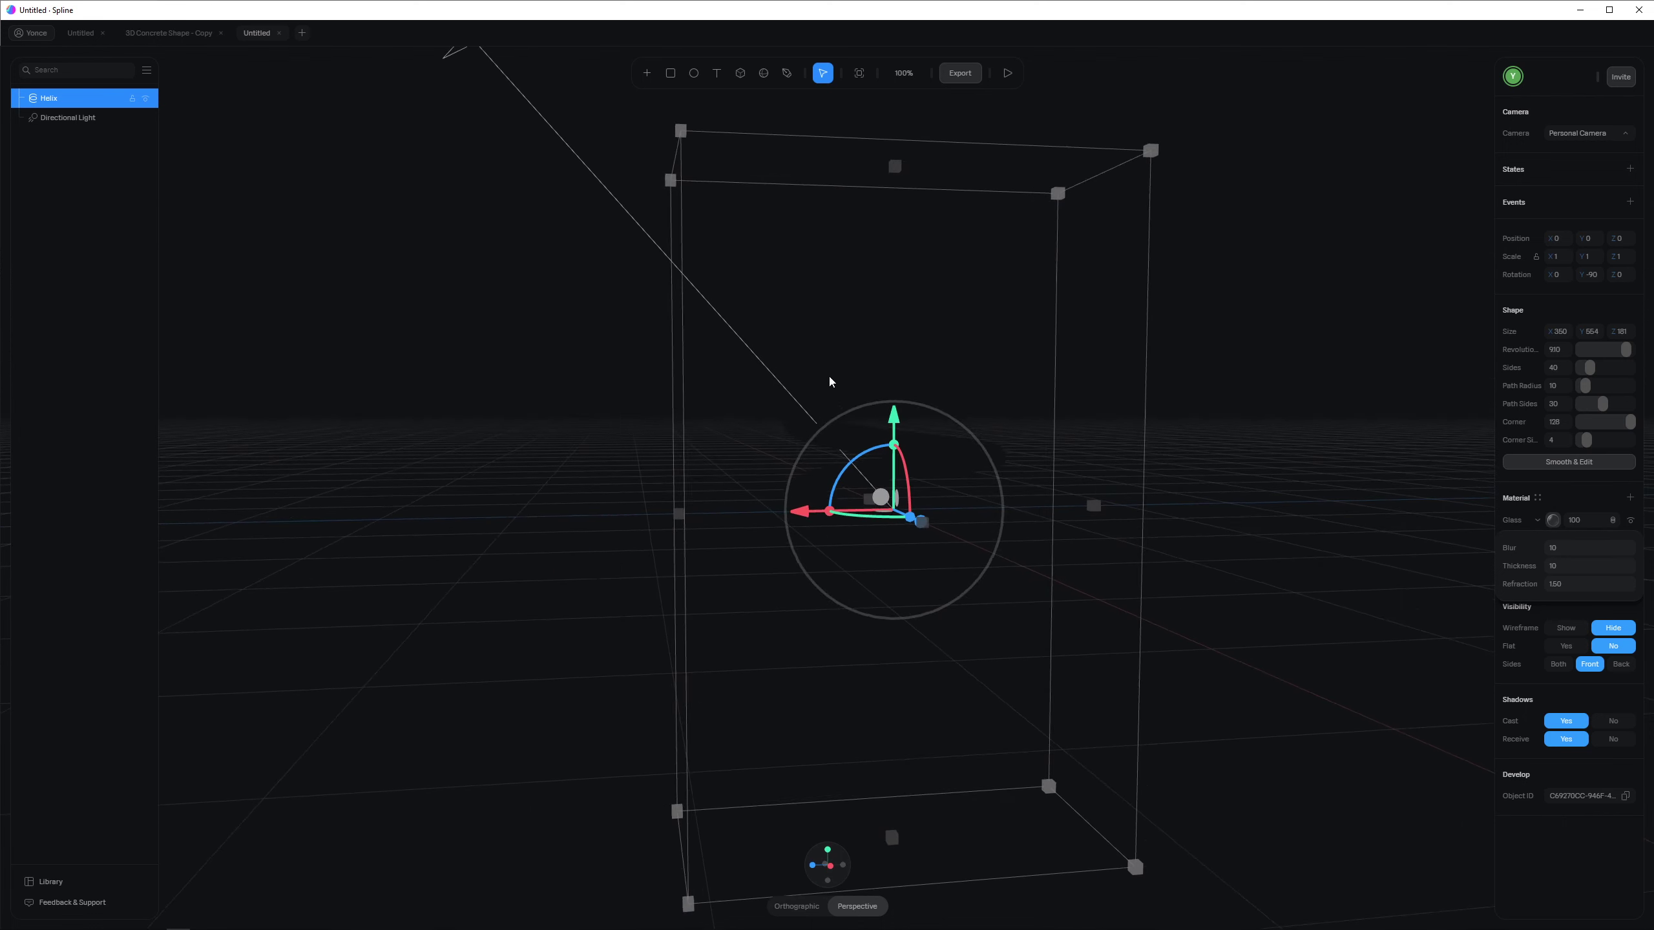
{"action": "left_click", "coordinate": [1456, 234]}
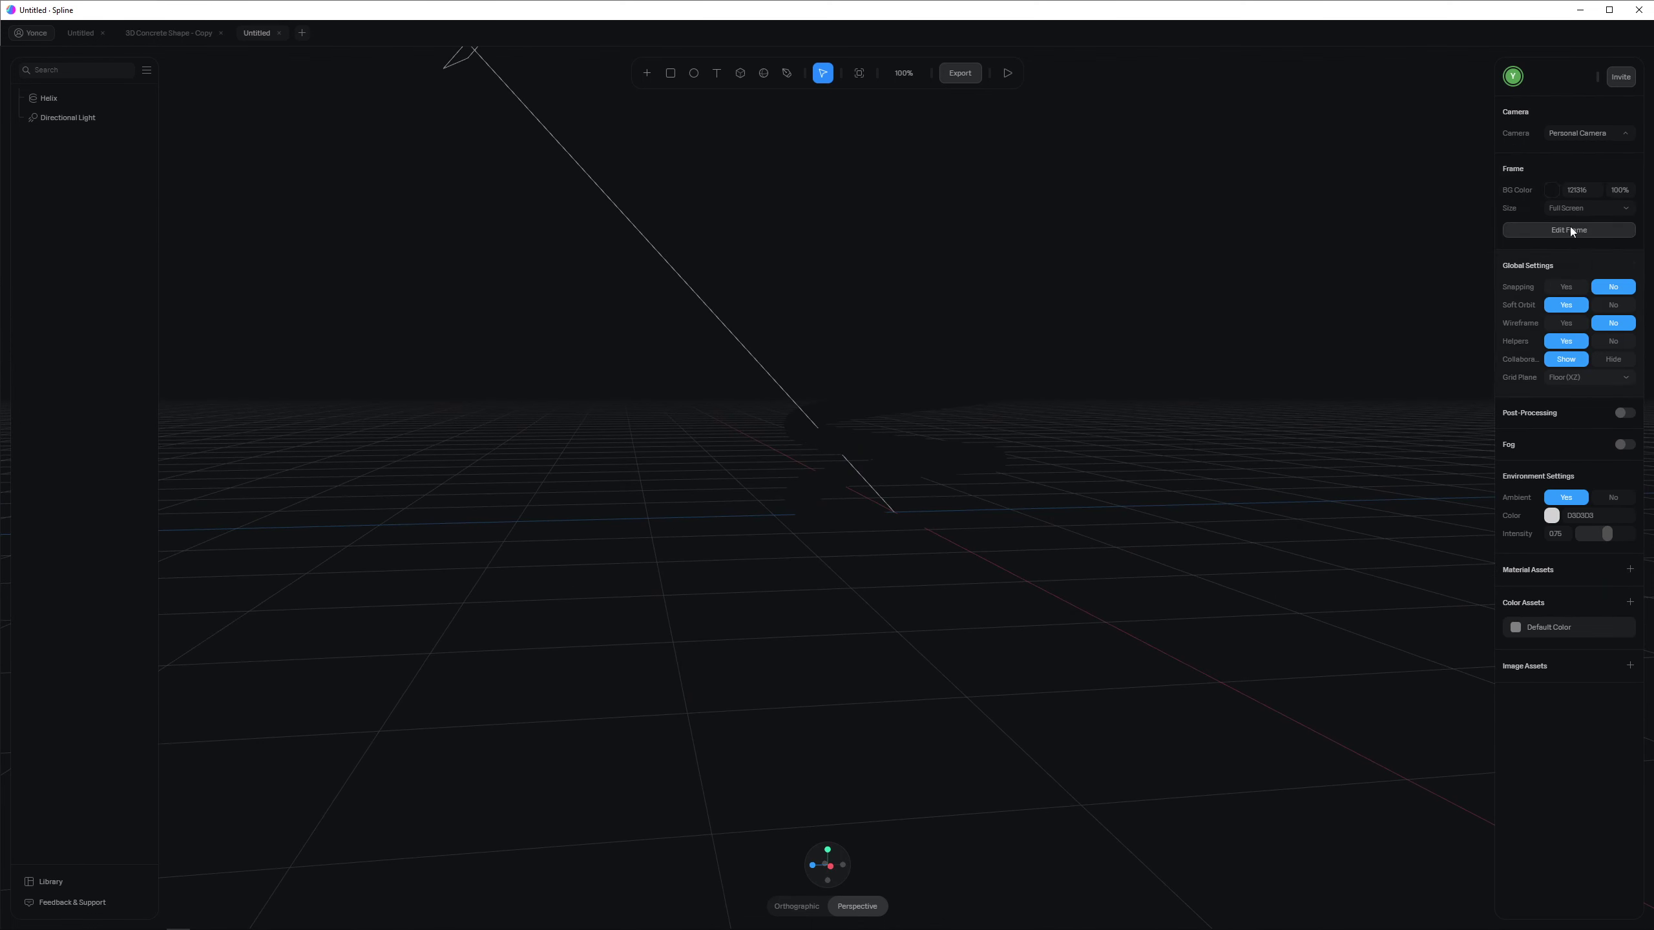
{"action": "left_click", "coordinate": [1550, 195]}
{"action": "mouse_move", "coordinate": [1558, 253]}
{"action": "left_mouse_down"}
{"action": "mouse_move", "coordinate": [1595, 246]}
{"action": "mouse_move", "coordinate": [1564, 272]}
{"action": "mouse_move", "coordinate": [1582, 265]}
{"action": "mouse_move", "coordinate": [1574, 250]}
{"action": "left_mouse_up"}
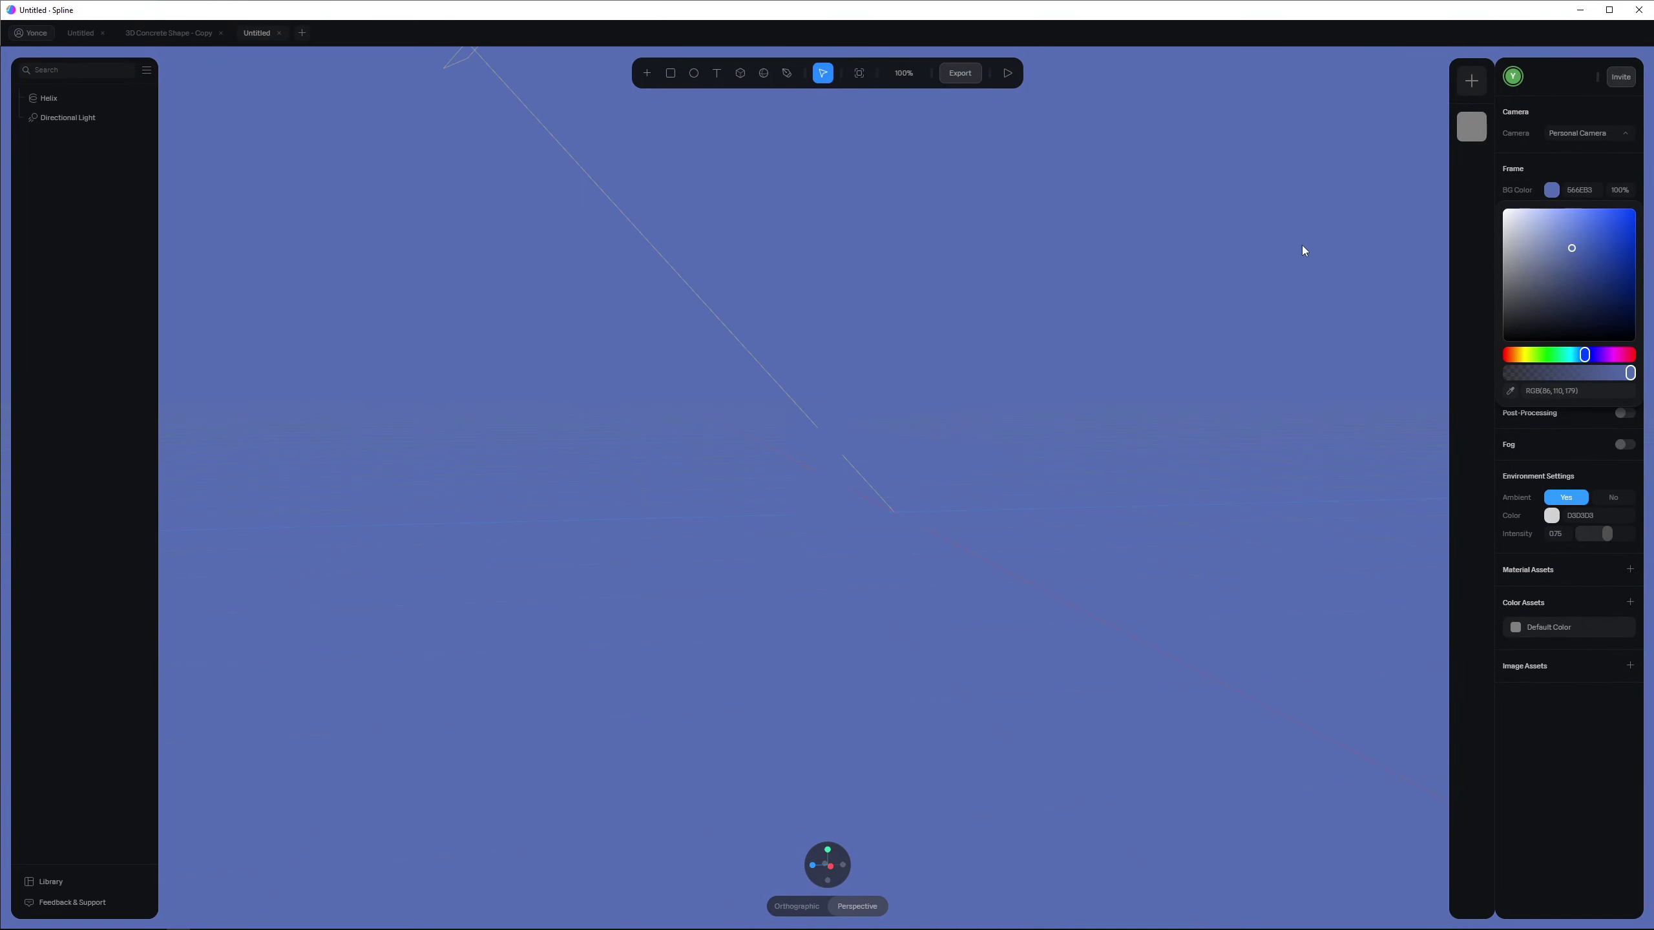
Step: Add a cube inside the helix and view it through the glass material with the helix selected
{"action": "left_click", "coordinate": [854, 520]}
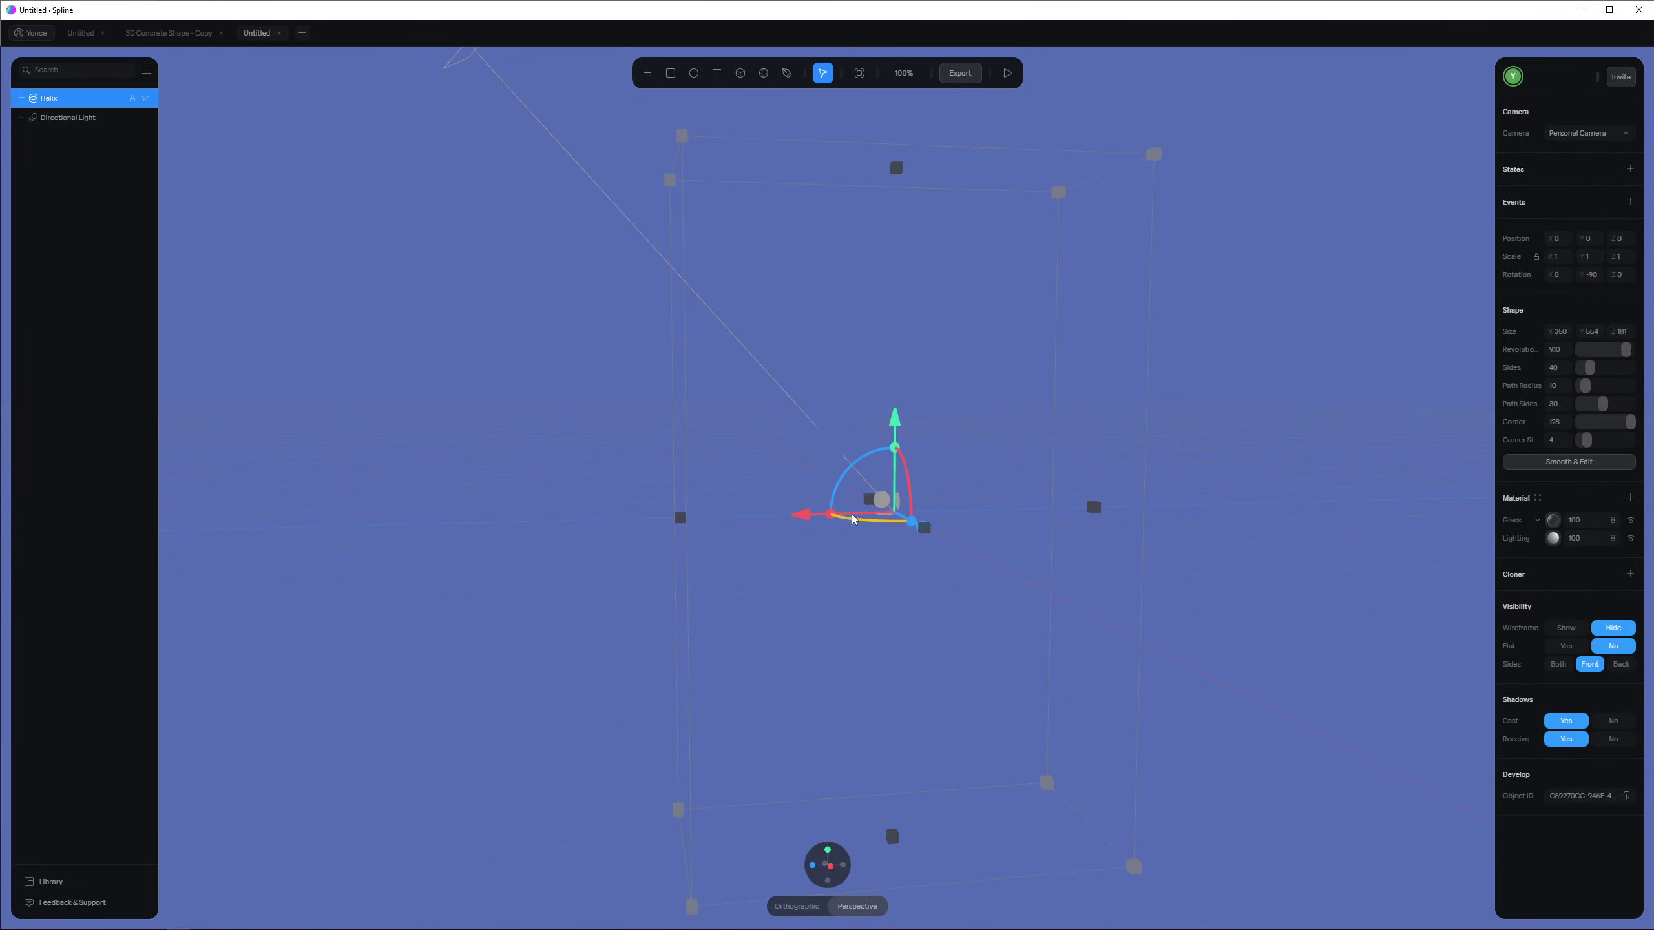
{"action": "left_click", "coordinate": [1554, 520]}
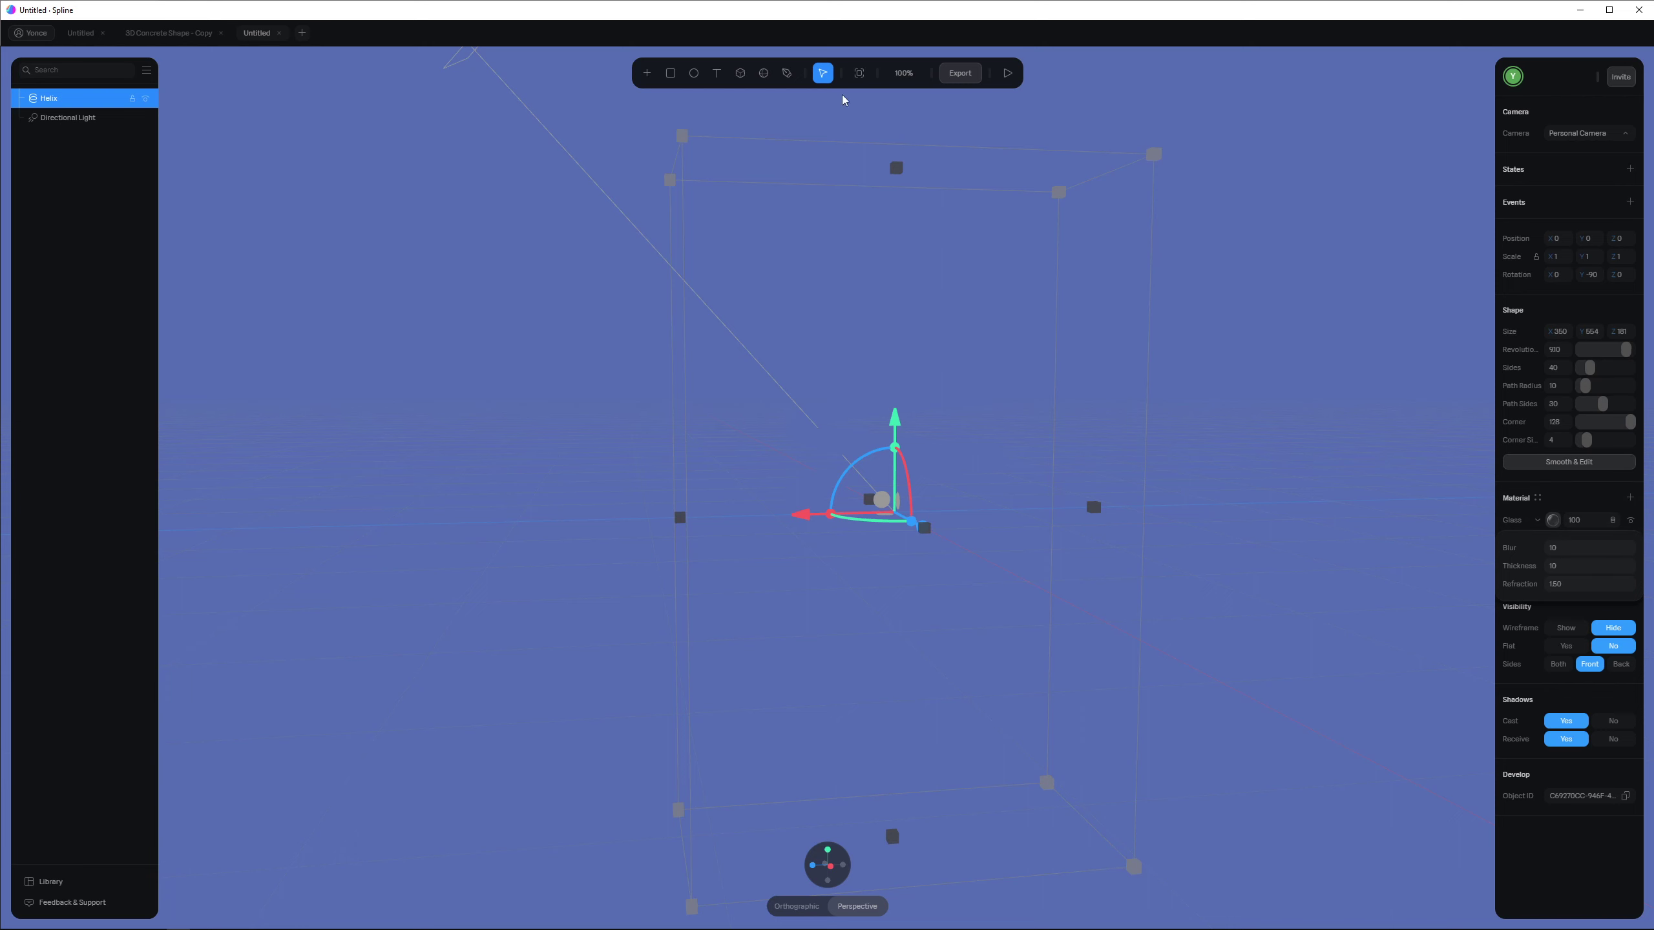
{"action": "left_click", "coordinate": [740, 72]}
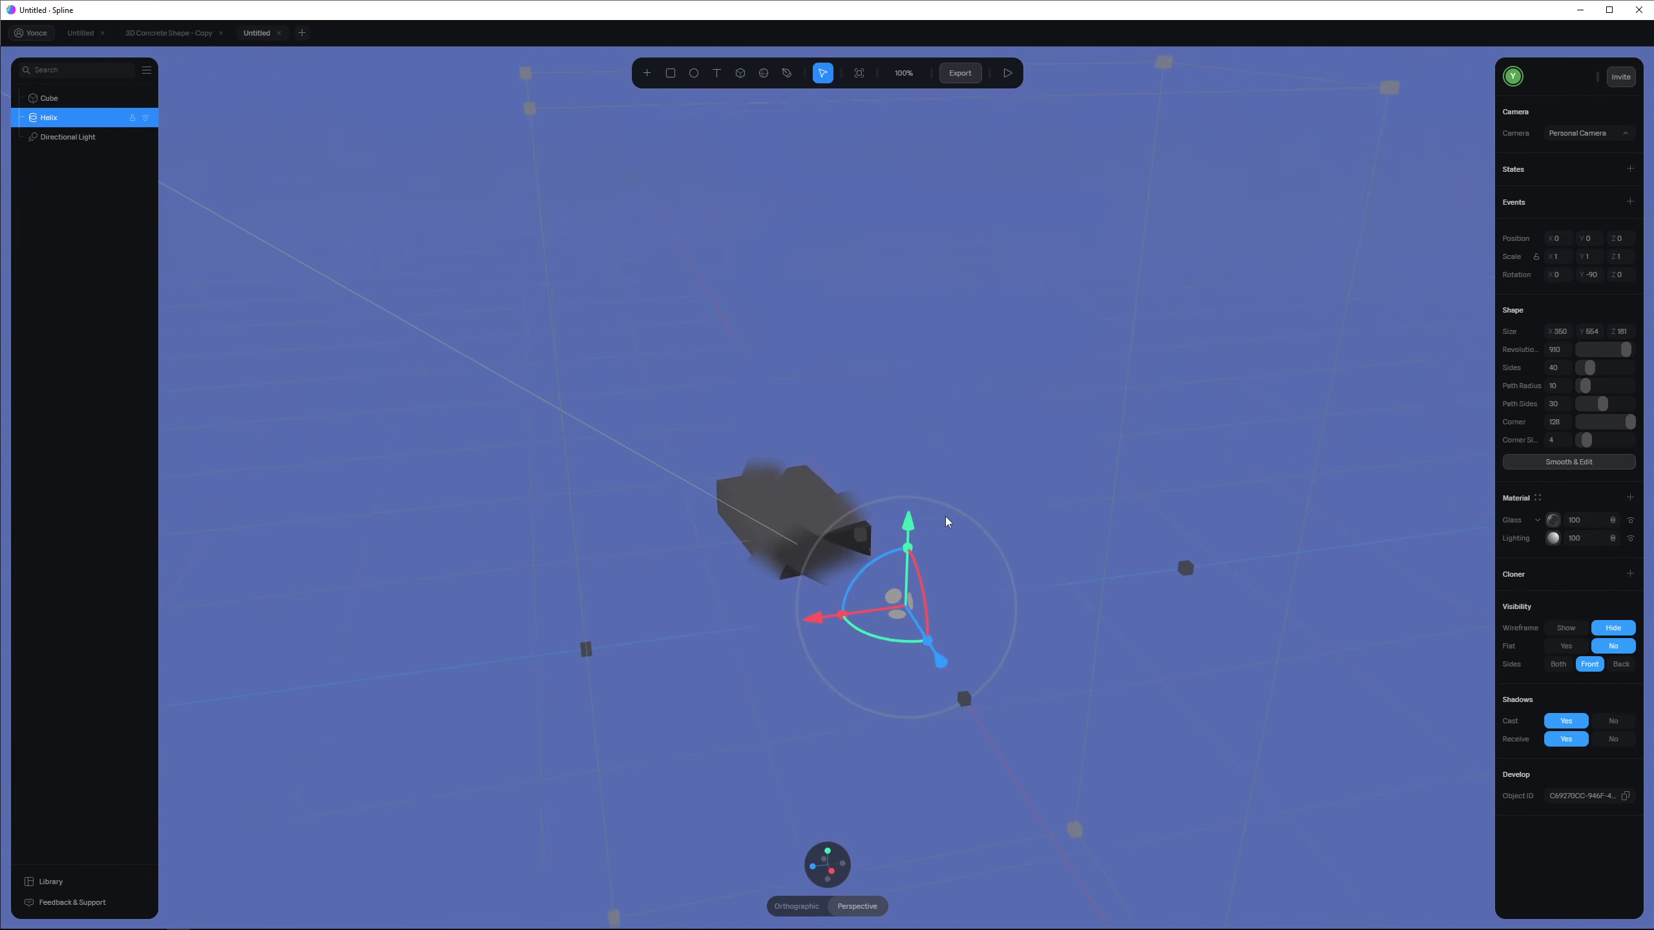
{"action": "left_click_drag", "start_coordinate": [946, 518], "coordinate": [940, 504], "text": "alt"}
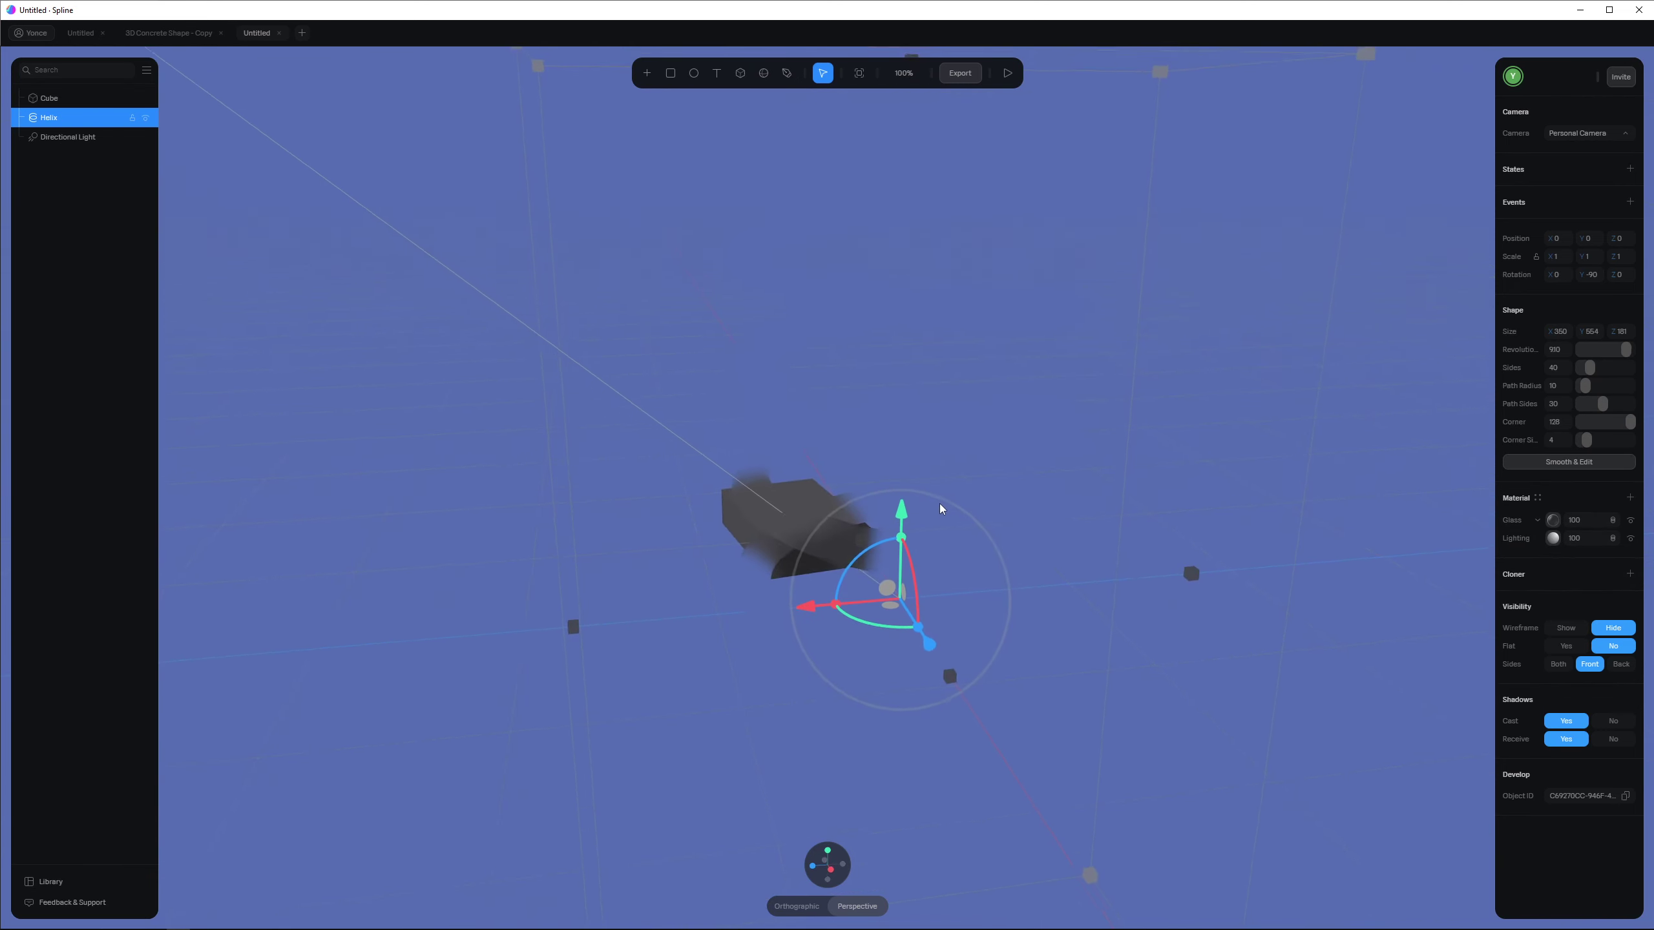
{"action": "left_click_drag", "start_coordinate": [668, 566], "coordinate": [629, 574], "text": "alt"}
{"action": "right_click_drag", "start_coordinate": [631, 577], "coordinate": [662, 588]}
{"action": "left_click_drag", "start_coordinate": [662, 584], "coordinate": [664, 579], "text": "alt"}
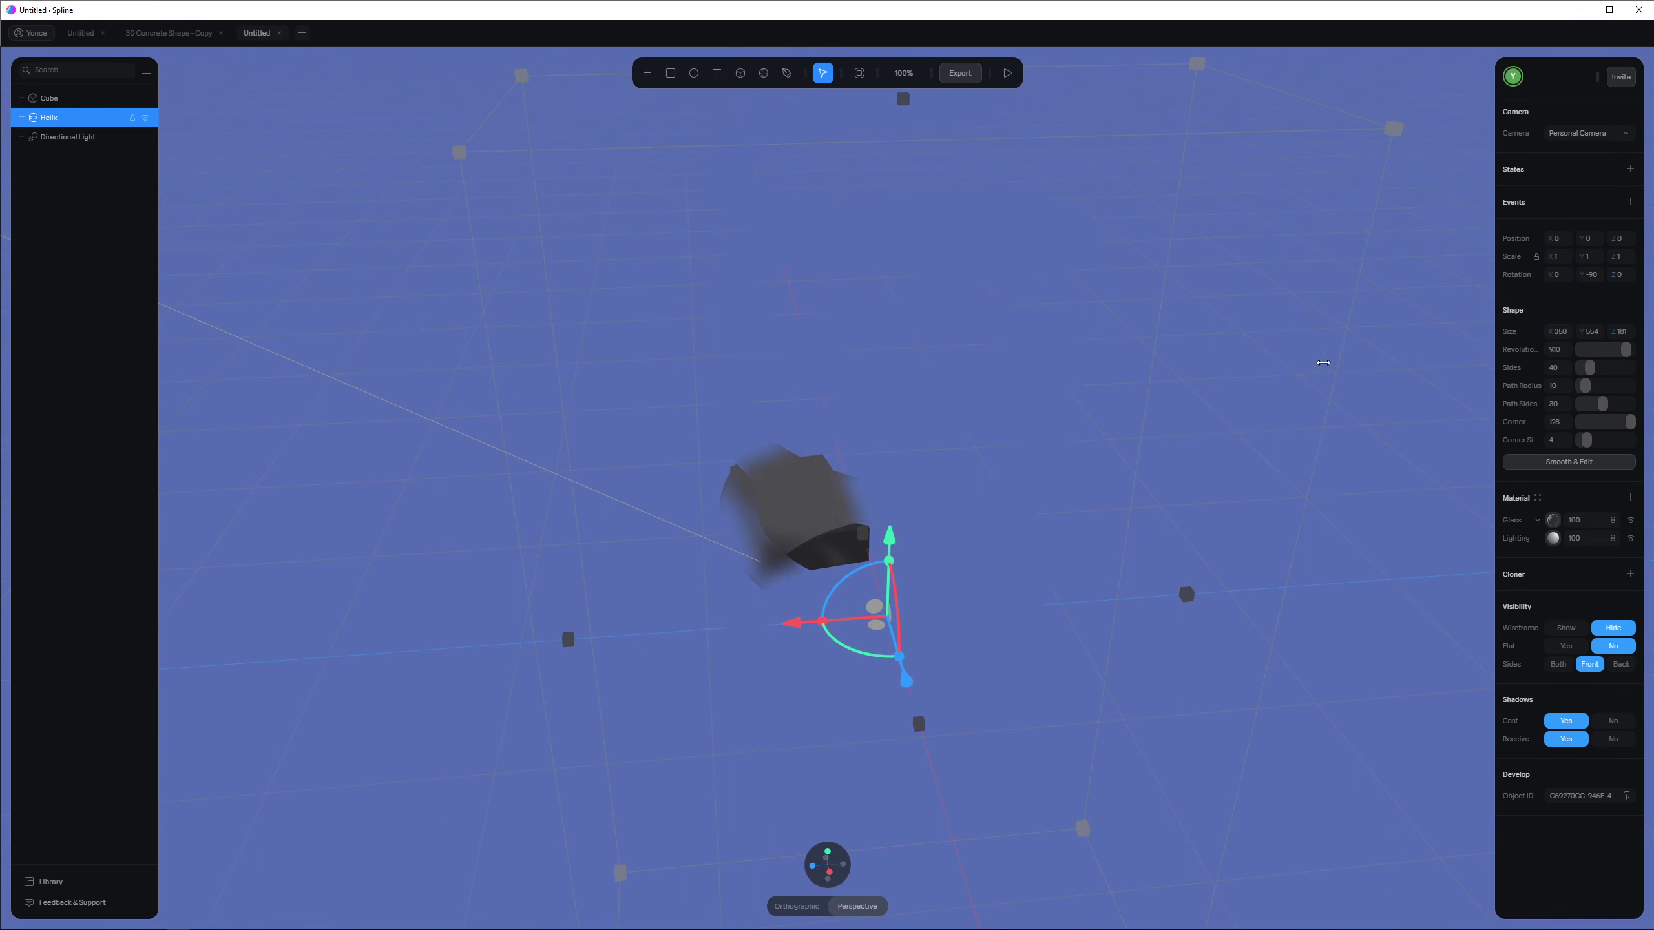
Step: Raise the helix's Glass layer thickness to 180 and increase its blur slightly
{"action": "left_click", "coordinate": [1554, 520]}
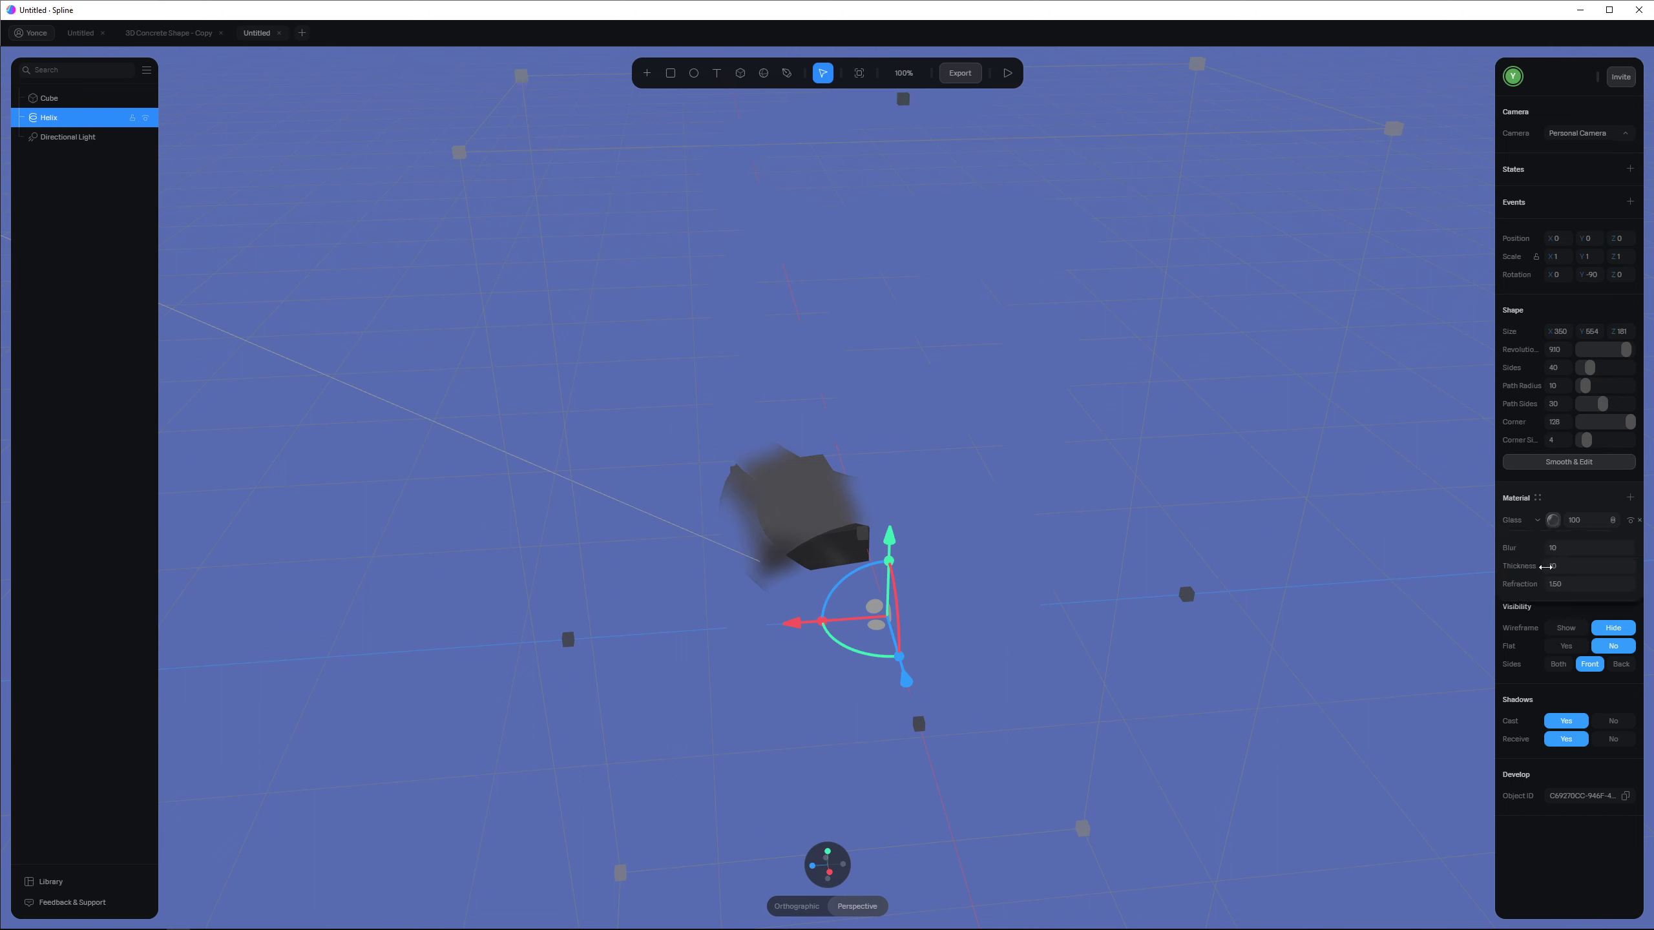
{"action": "mouse_move", "coordinate": [1544, 587]}
{"action": "left_mouse_down"}
{"action": "mouse_move", "coordinate": [1513, 588]}
{"action": "mouse_move", "coordinate": [1544, 587]}
{"action": "left_mouse_up"}
{"action": "left_click_drag", "start_coordinate": [1546, 565], "coordinate": [2, 565]}
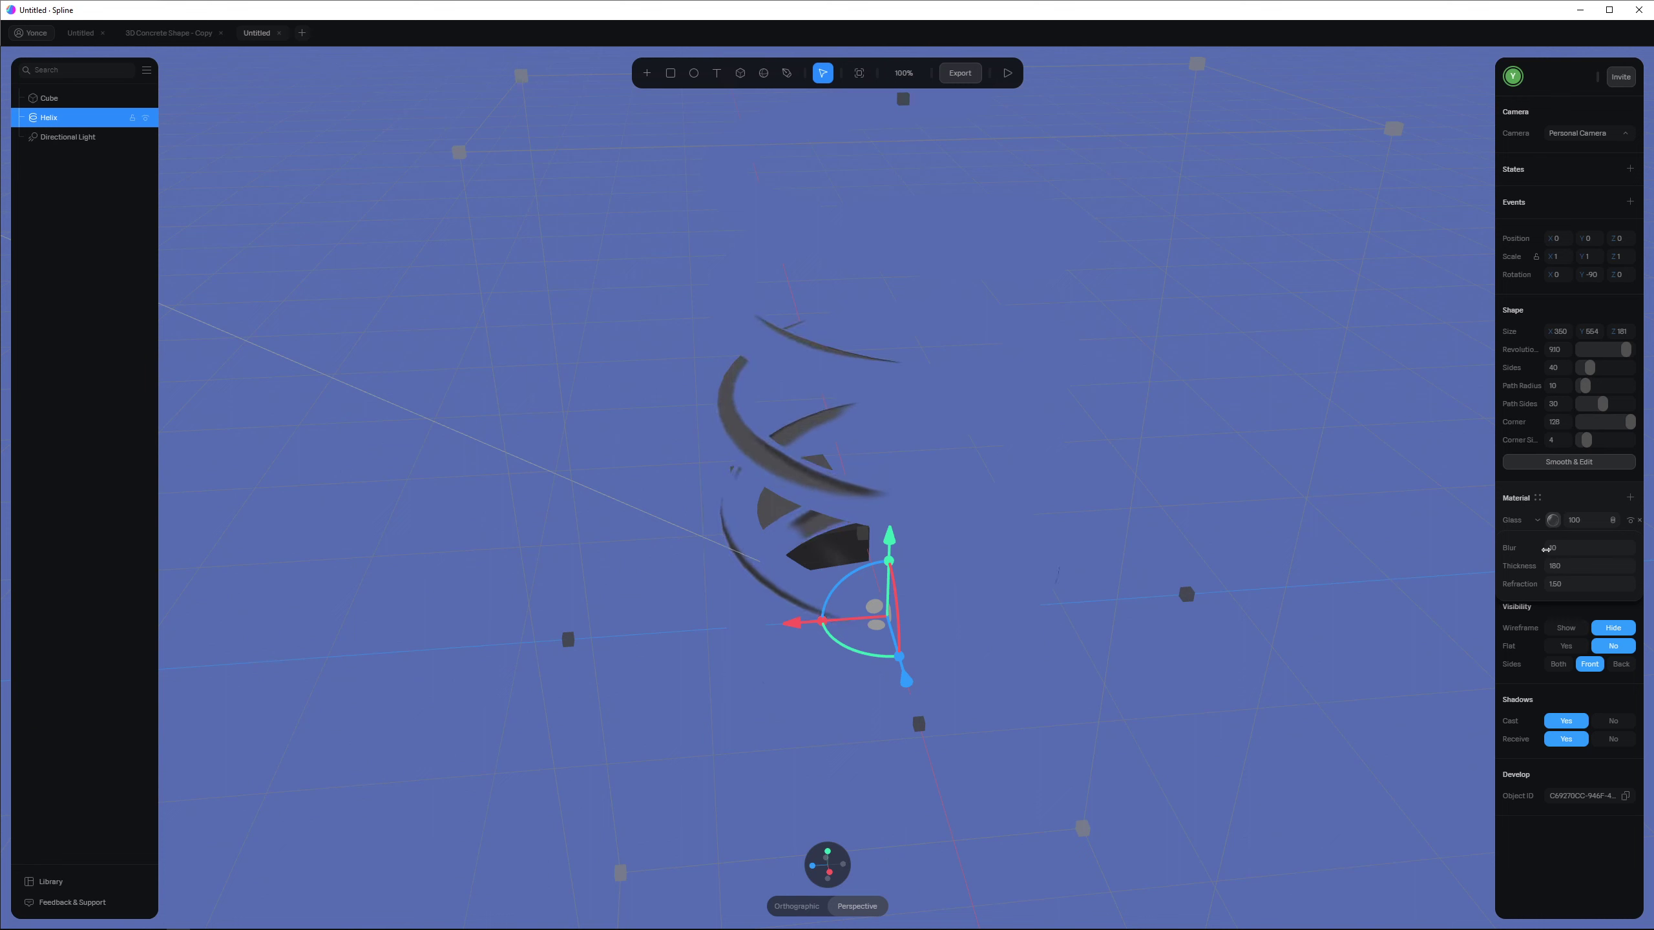
{"action": "mouse_move", "coordinate": [1546, 549]}
{"action": "left_mouse_down"}
{"action": "mouse_move", "coordinate": [1516, 549]}
{"action": "mouse_move", "coordinate": [1561, 549]}
{"action": "left_mouse_up"}
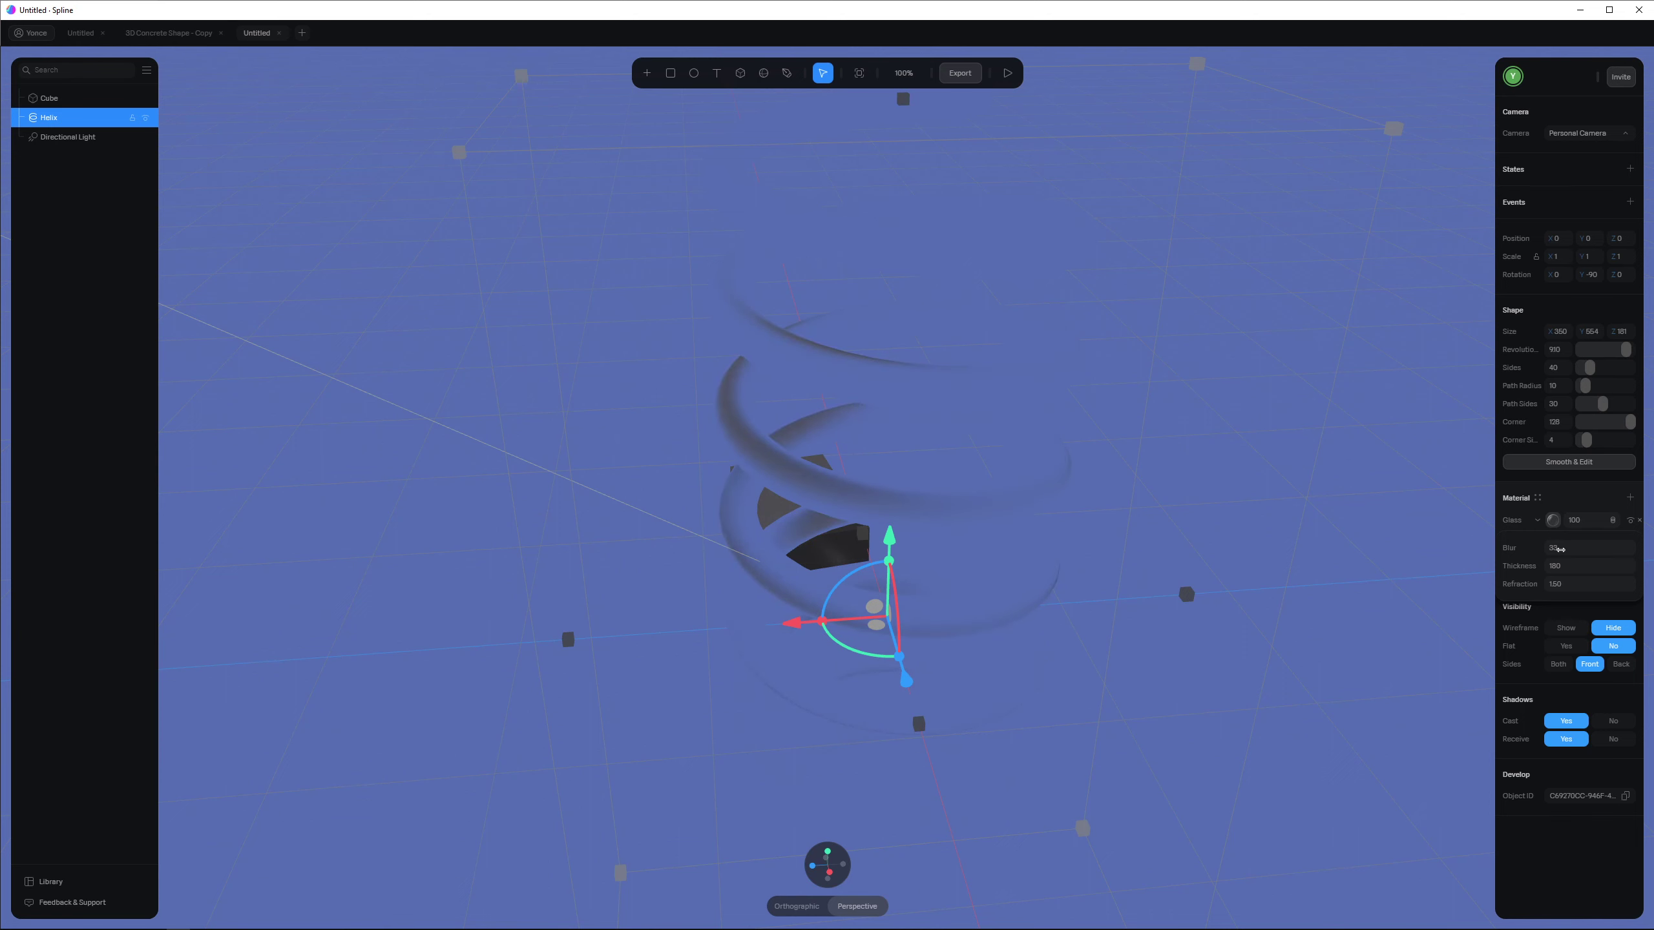
{"action": "left_click_drag", "start_coordinate": [995, 448], "coordinate": [988, 526], "text": "alt"}
{"action": "right_click_drag", "start_coordinate": [989, 530], "coordinate": [1114, 513]}
{"action": "left_click_drag", "start_coordinate": [1066, 582], "coordinate": [1054, 652], "text": "alt"}
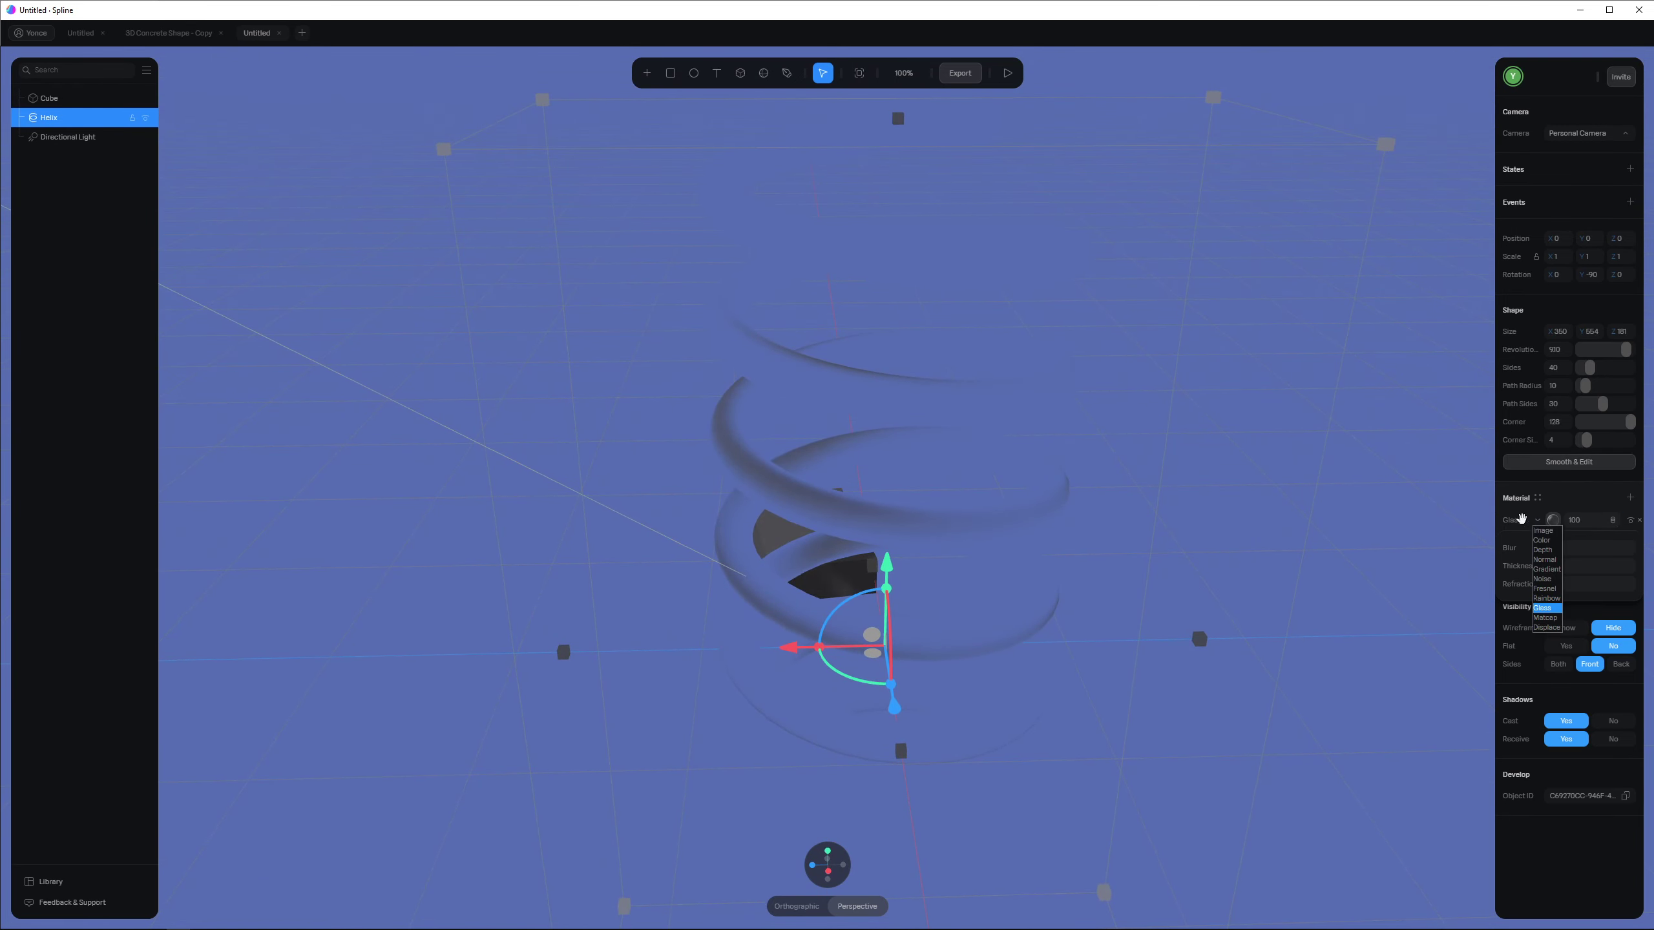
Step: Reorder the helix's material layers so that Lighting sits above Glass
{"action": "left_click", "coordinate": [1554, 522]}
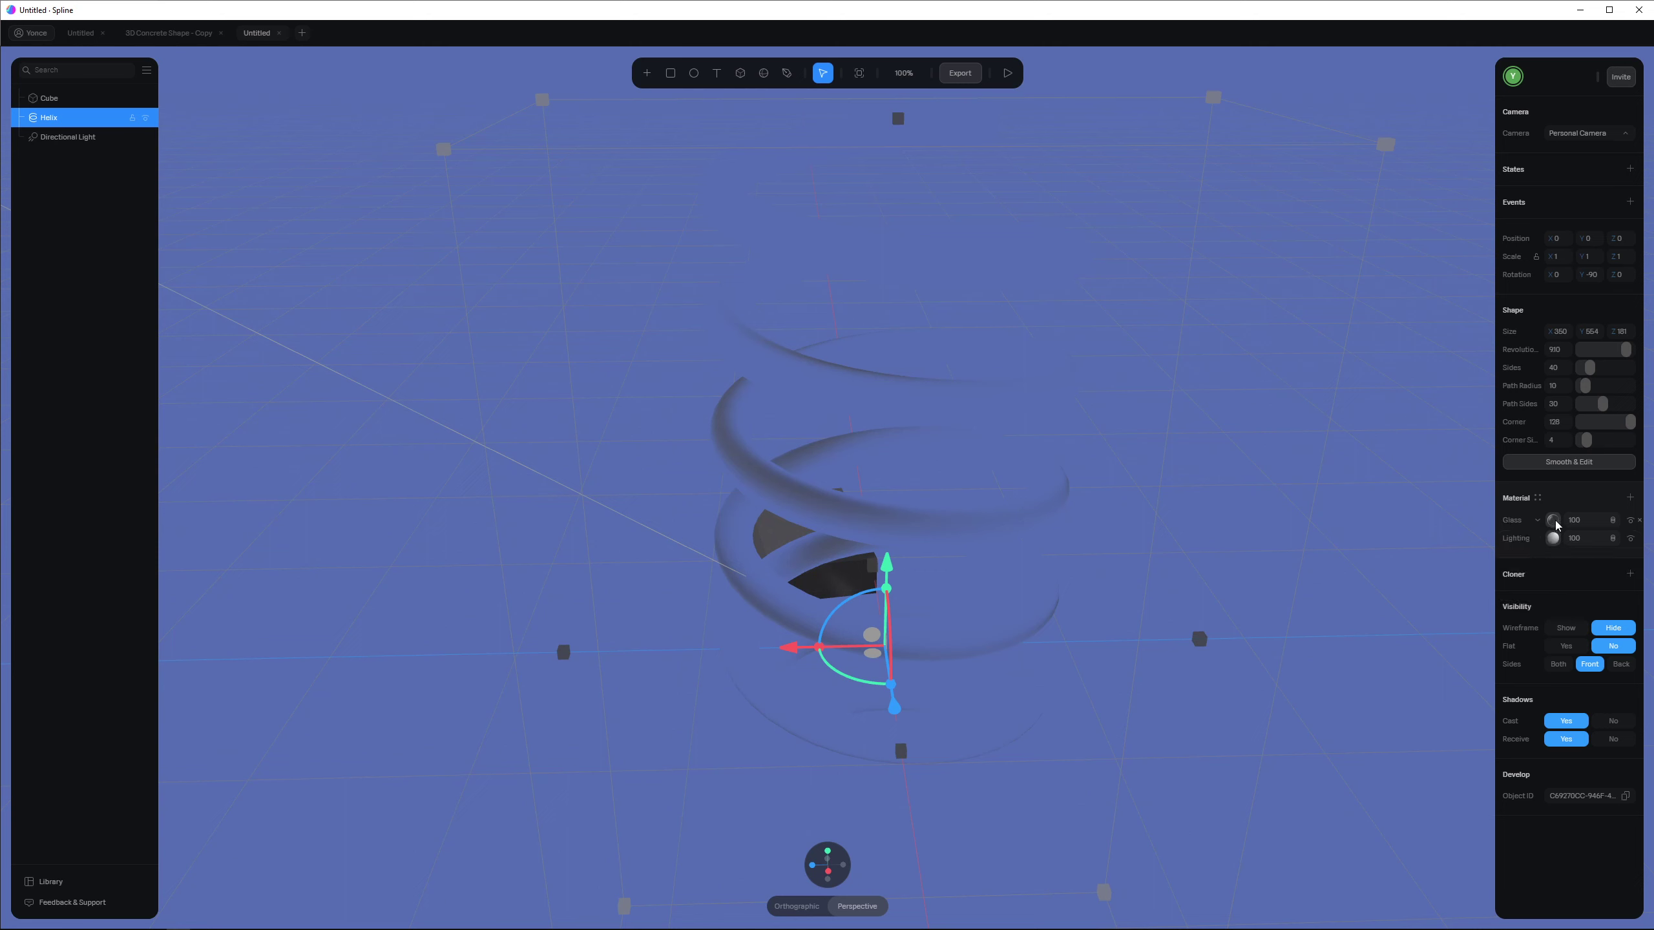
{"action": "left_click", "coordinate": [1613, 521]}
{"action": "left_click_drag", "start_coordinate": [1510, 538], "coordinate": [1517, 520]}
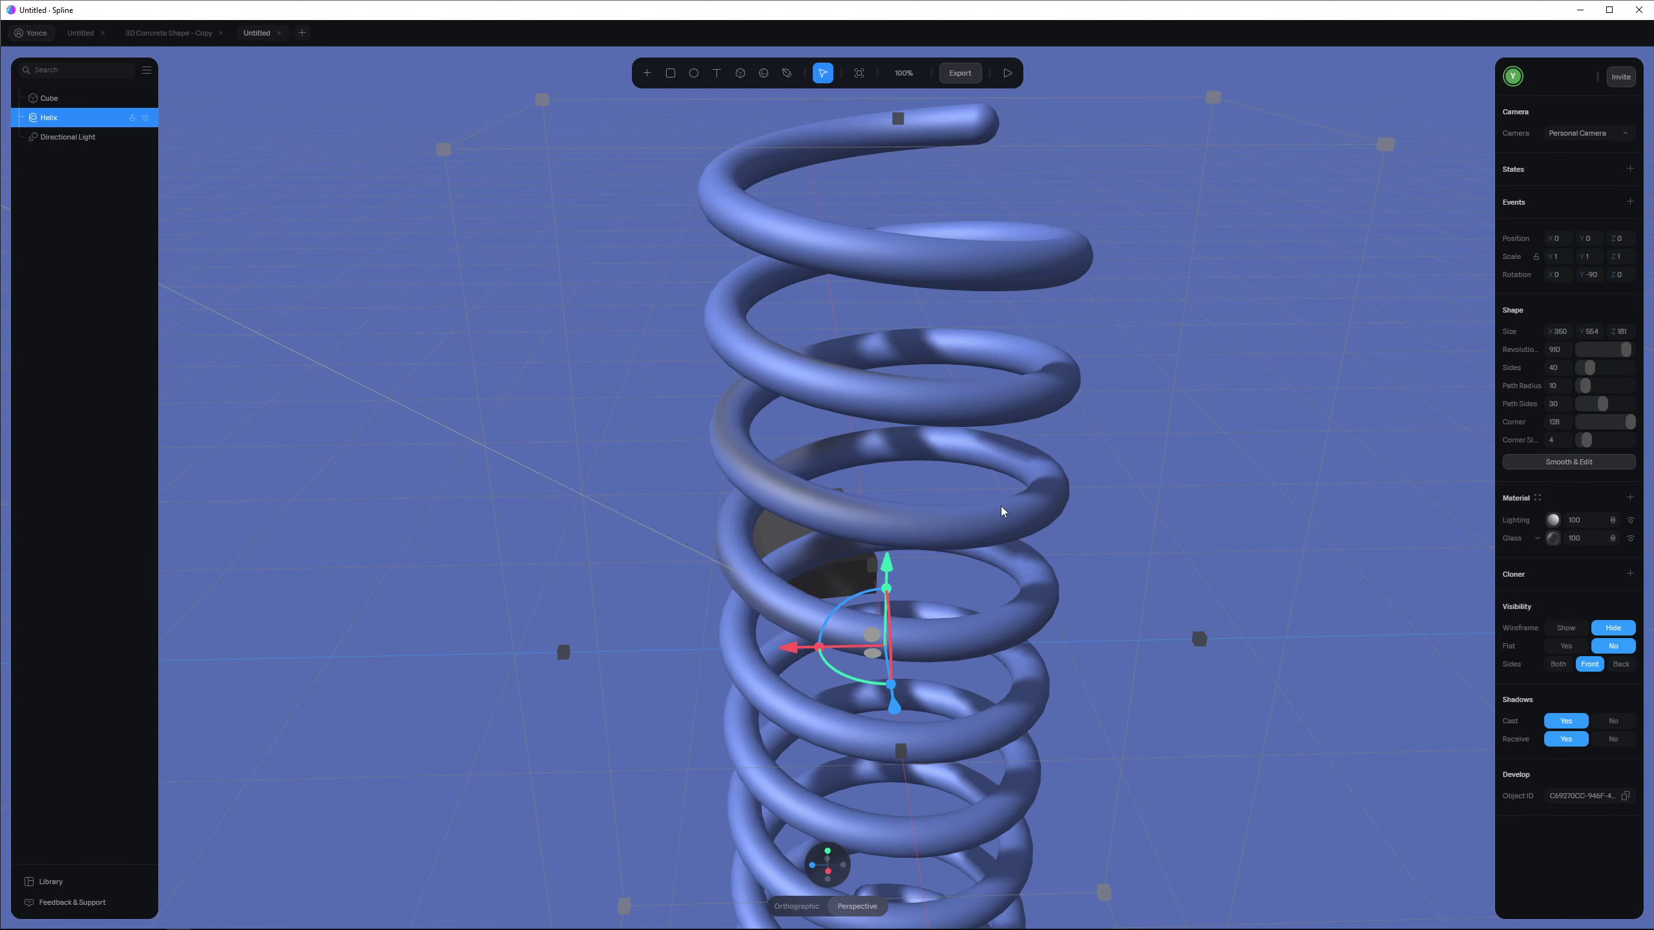
{"action": "left_click_drag", "start_coordinate": [1001, 513], "coordinate": [978, 551], "text": "alt"}
{"action": "middle_click_drag", "start_coordinate": [884, 794], "coordinate": [886, 745]}
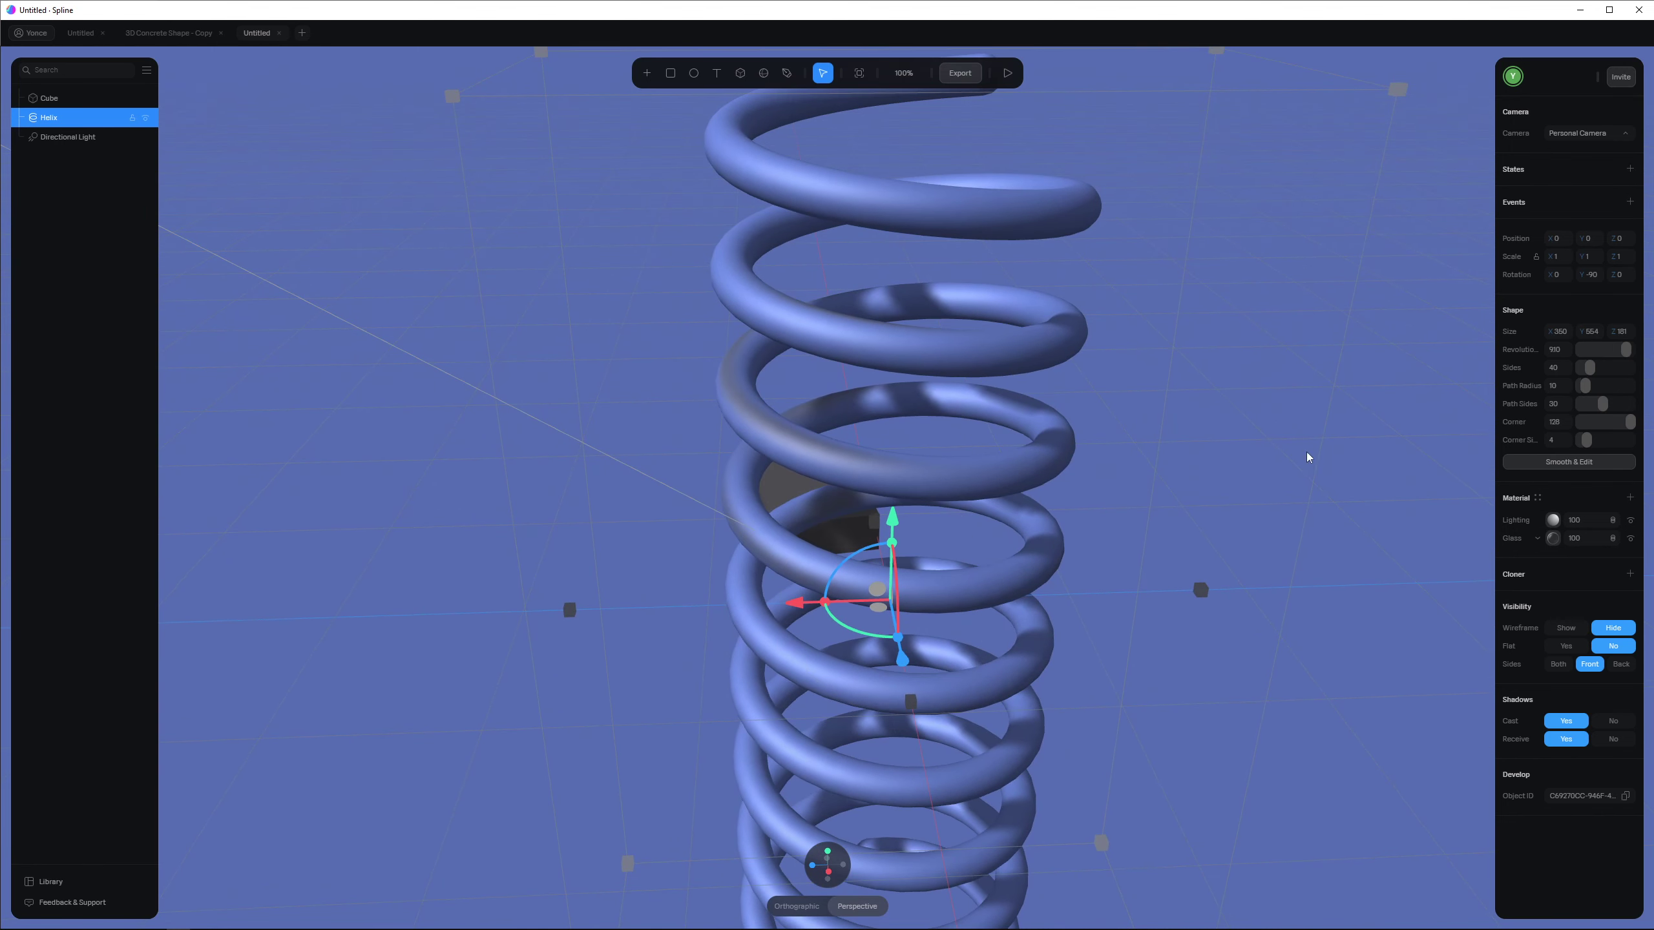
Step: Try the Lambert type on the helix's Lighting layer and return it to Phong
{"action": "left_click", "coordinate": [1552, 523]}
{"action": "left_click", "coordinate": [1582, 548]}
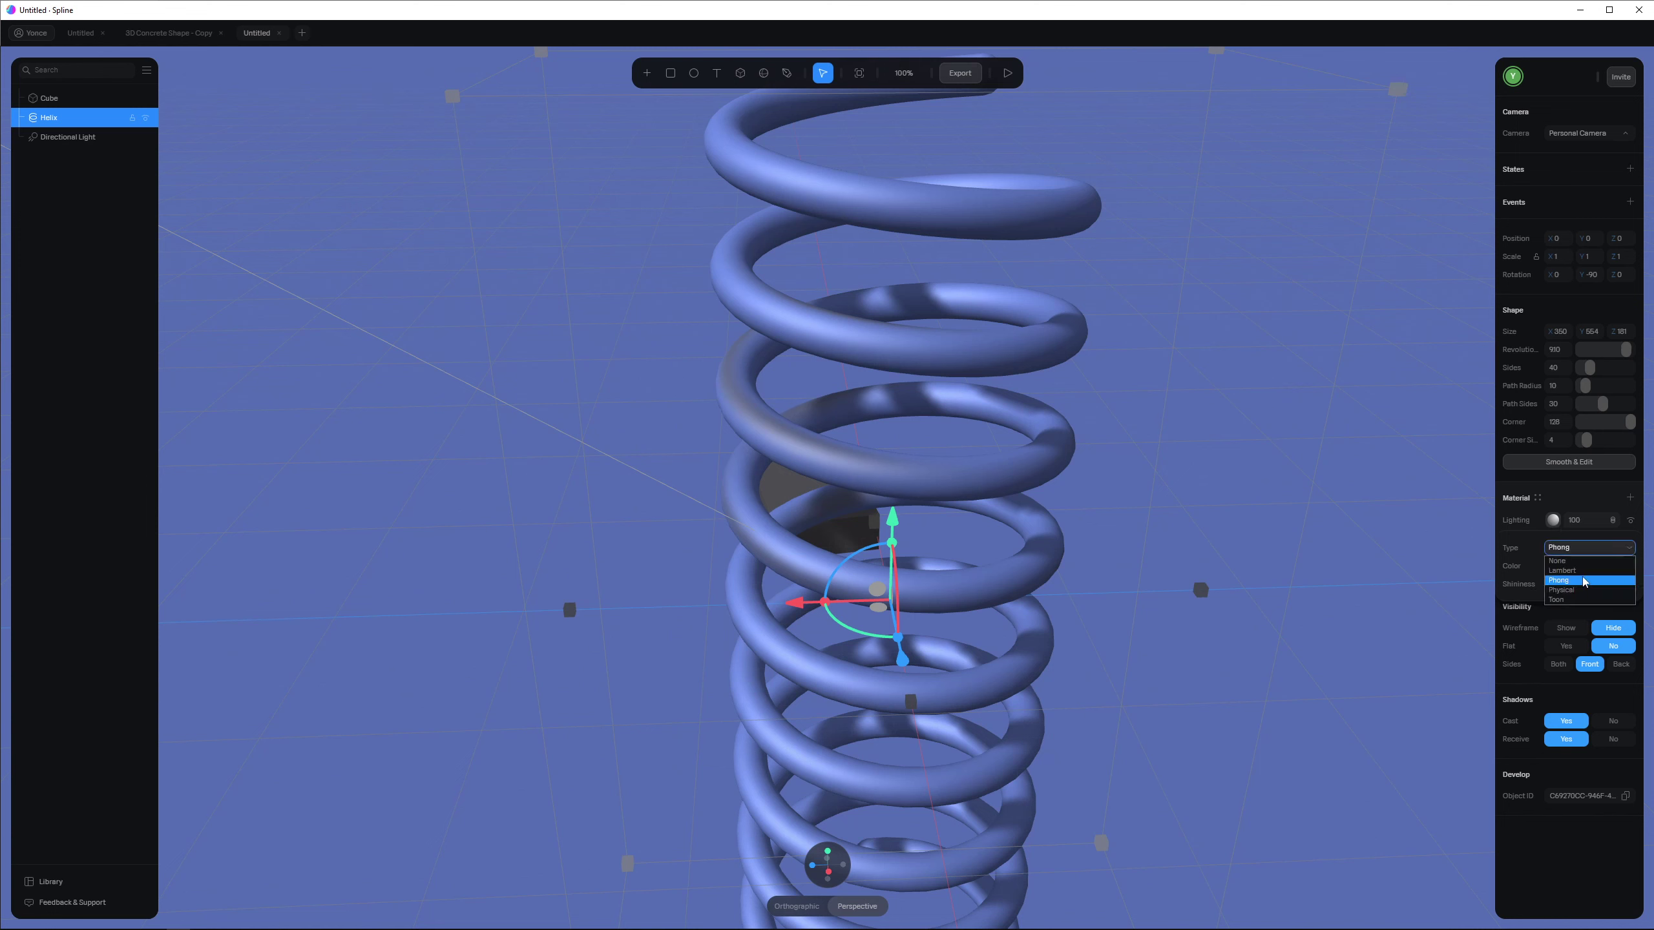
{"action": "left_click", "coordinate": [1562, 571]}
{"action": "left_click", "coordinate": [1586, 548]}
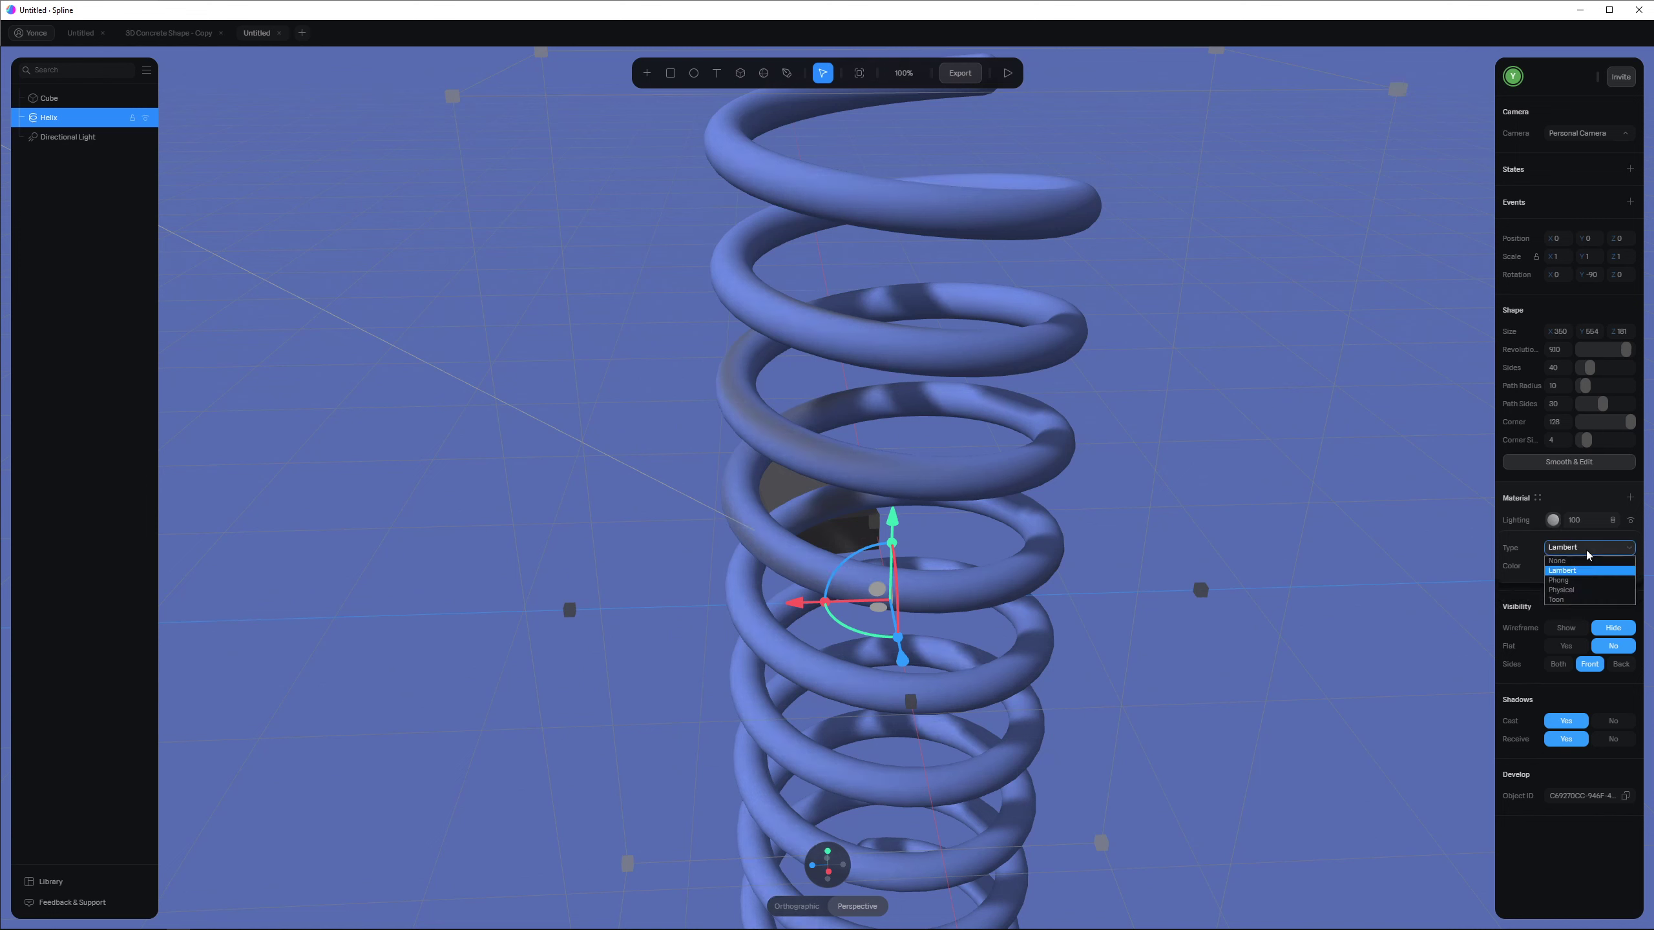
{"action": "left_click", "coordinate": [1584, 584]}
Step: Switch the helix's Lighting layer to the Physical type and adjust its reflectivity and roughness
{"action": "left_click", "coordinate": [1582, 547]}
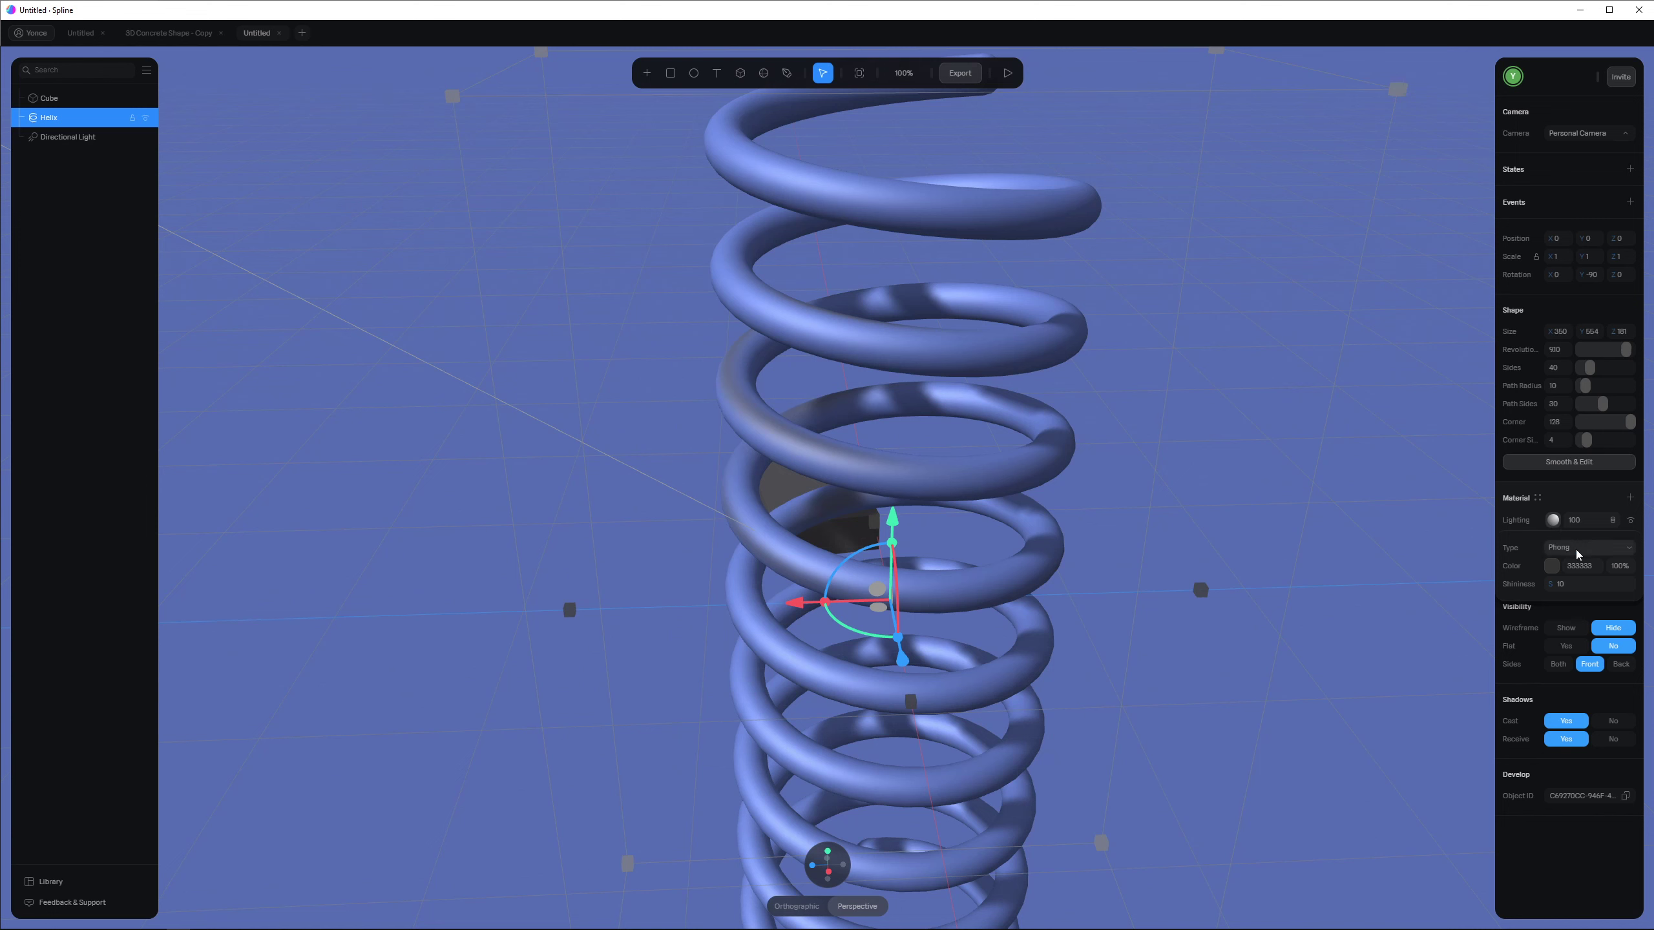
{"action": "left_click", "coordinate": [1555, 585]}
{"action": "left_click_drag", "start_coordinate": [1551, 601], "coordinate": [885, 564]}
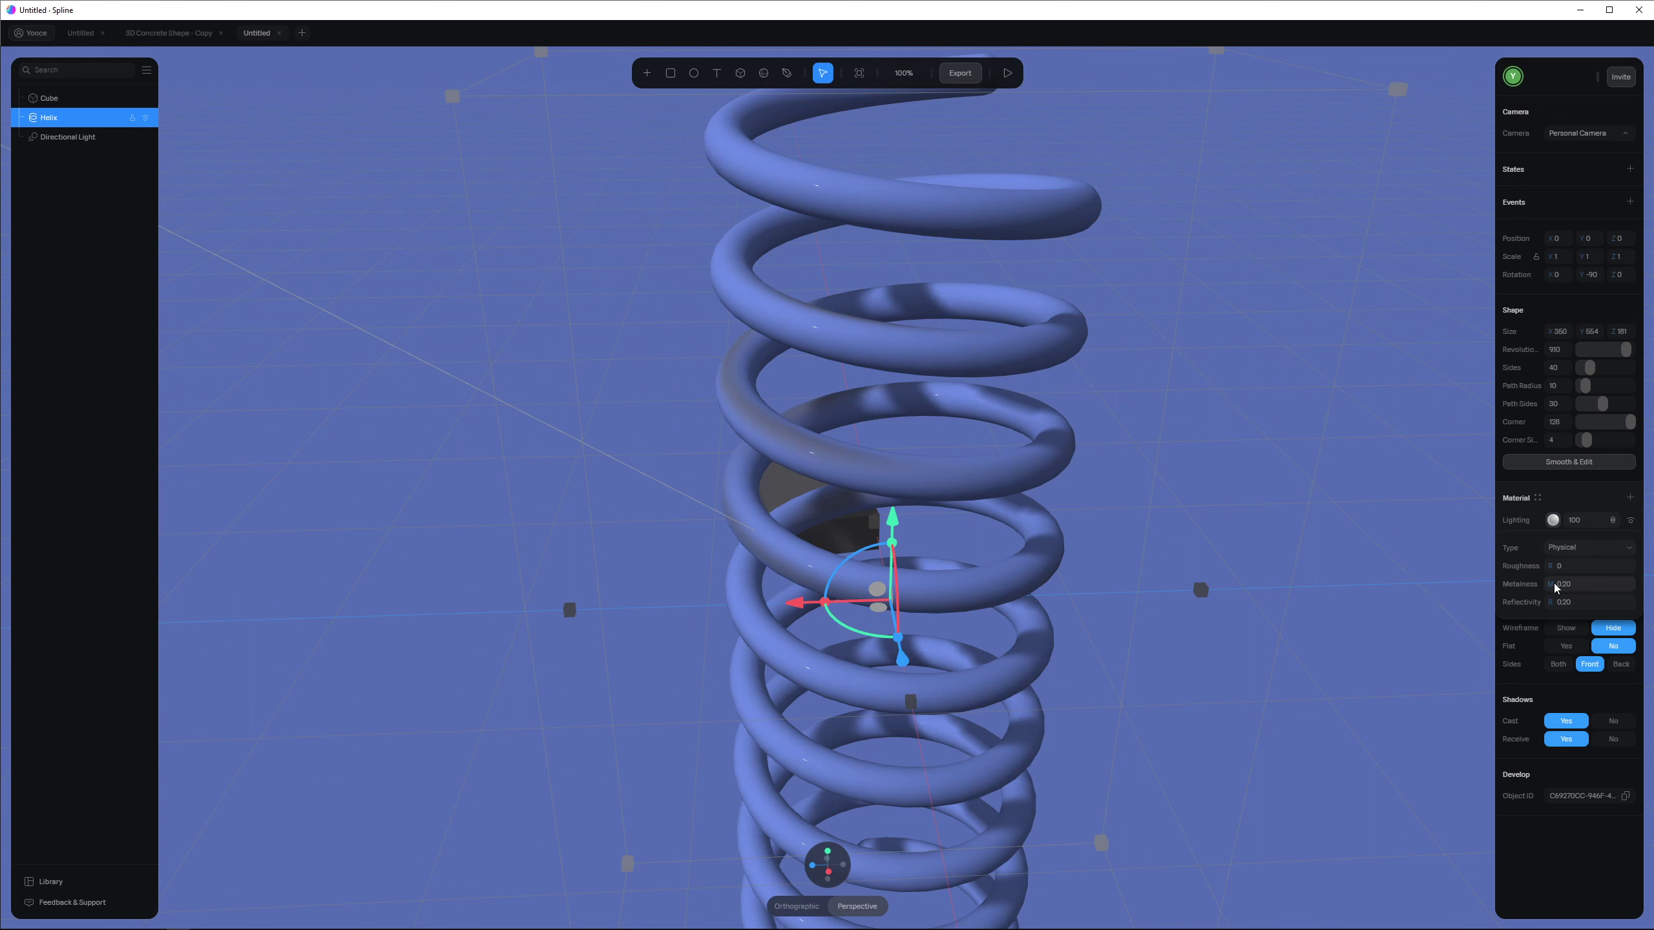
{"action": "left_click_drag", "start_coordinate": [1594, 566], "coordinate": [259, 566]}
{"action": "left_click", "coordinate": [1554, 521]}
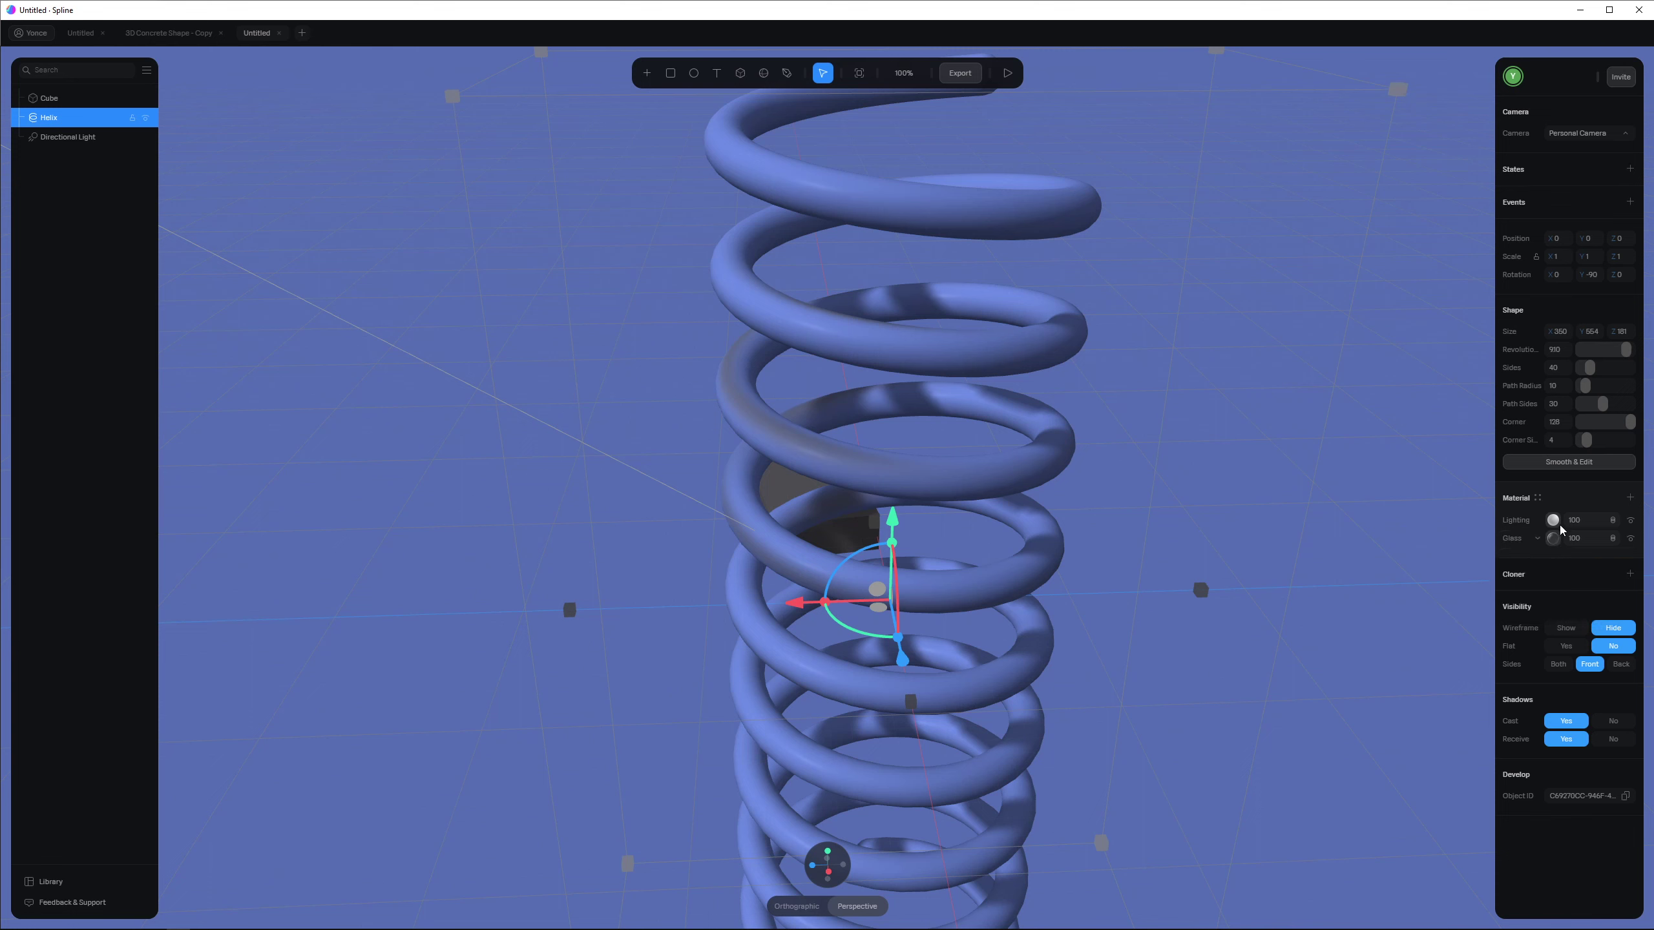
Step: Move the helix's Glass layer back above Lighting and set its blend mode to Screen, comparing it with Multiply and Overlay
{"action": "left_click", "coordinate": [1614, 522]}
{"action": "left_click_drag", "start_coordinate": [1556, 521], "coordinate": [1556, 539]}
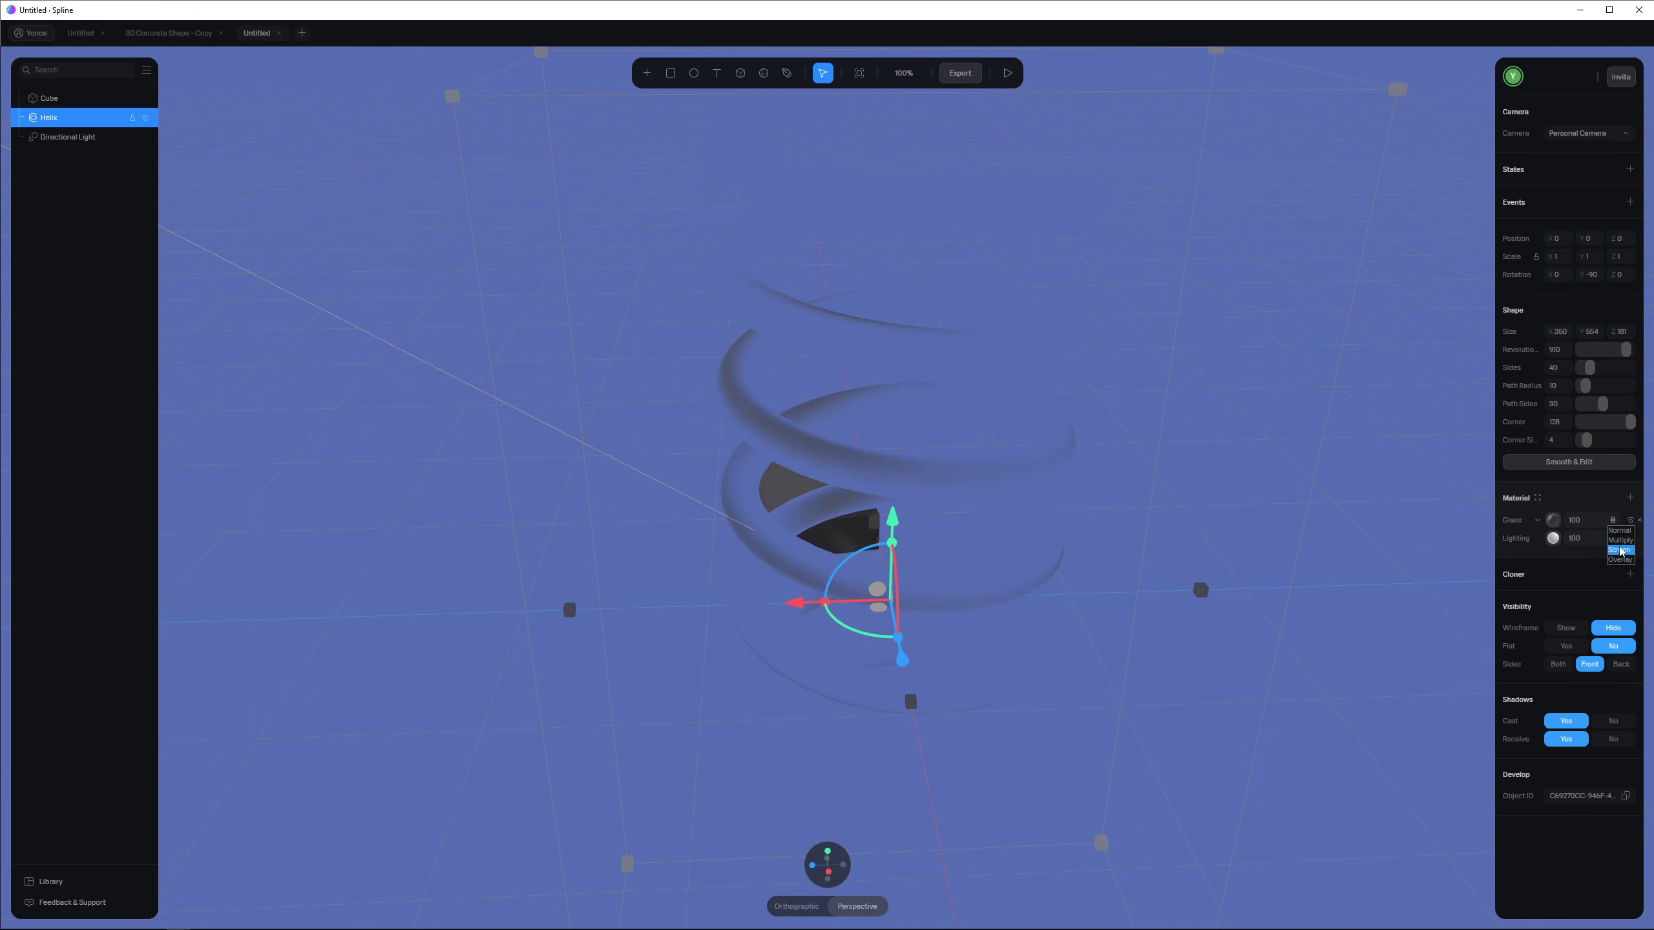
{"action": "left_click", "coordinate": [1614, 541]}
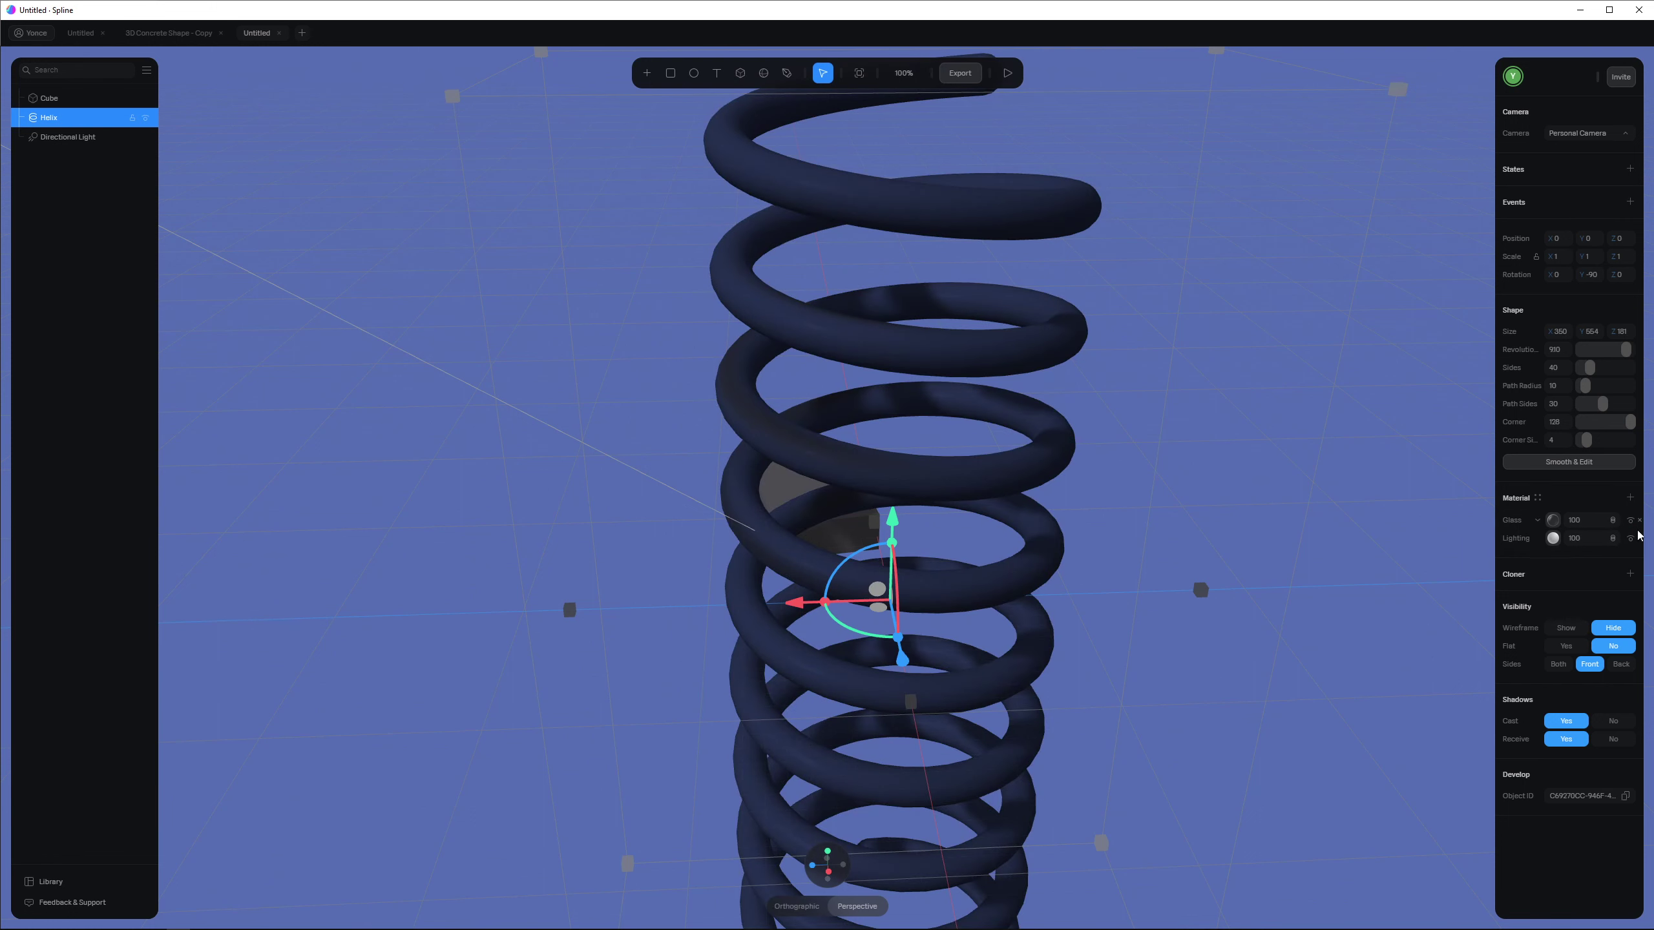
{"action": "left_click", "coordinate": [1614, 521]}
{"action": "left_click", "coordinate": [1621, 555]}
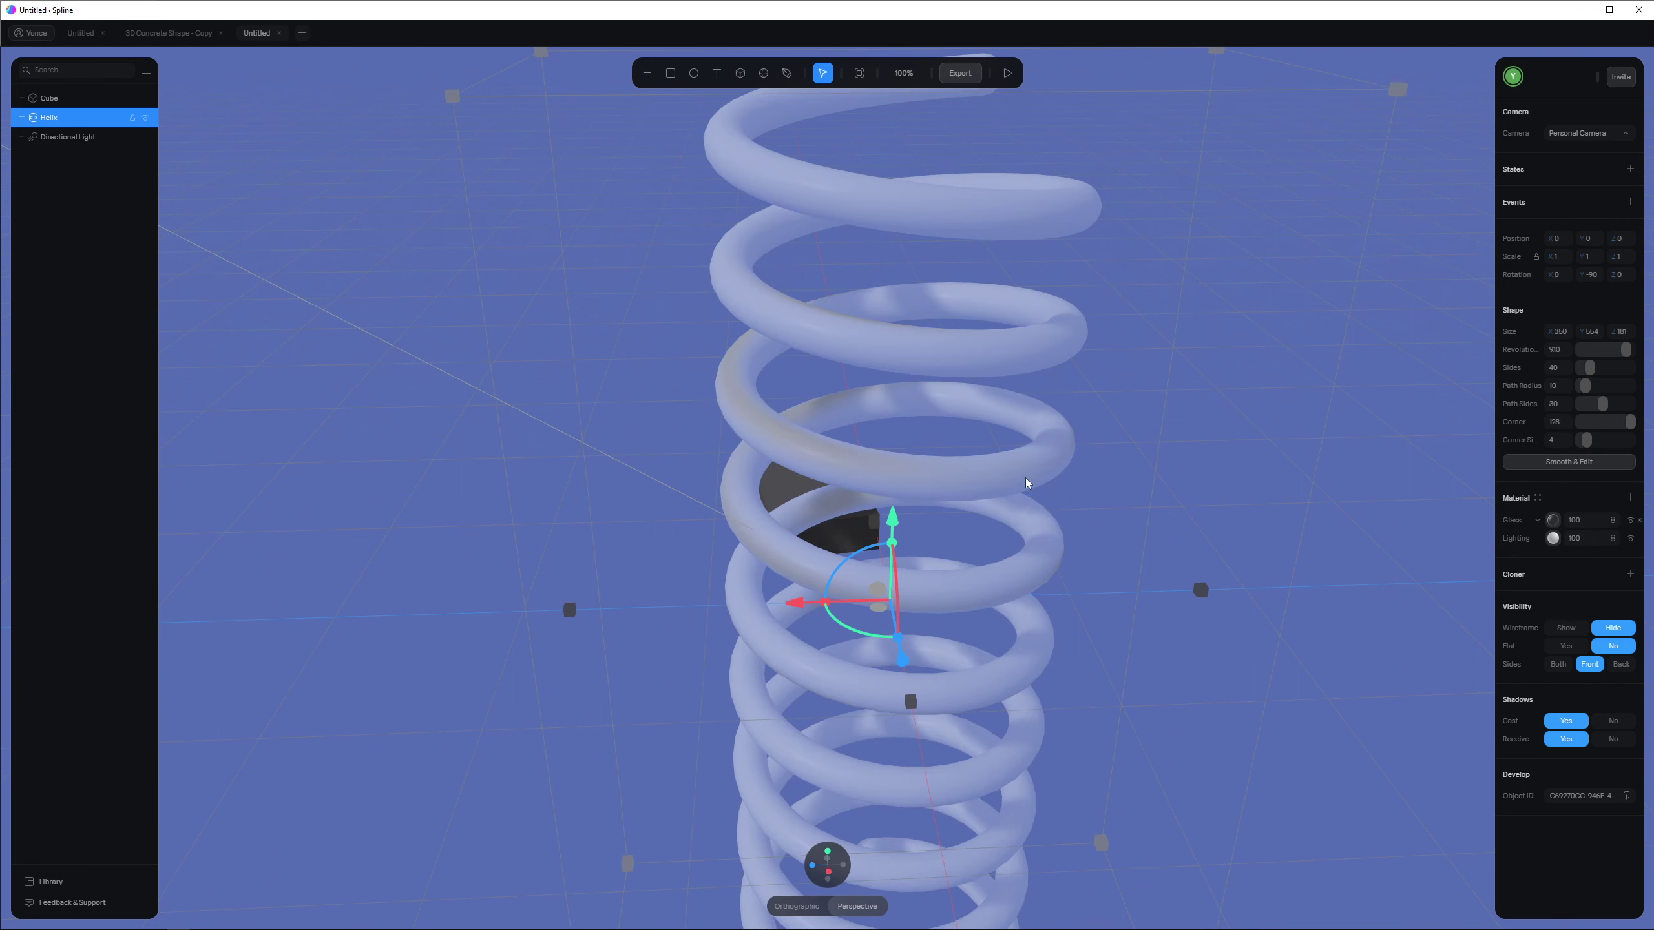
{"action": "left_click_drag", "start_coordinate": [1025, 483], "coordinate": [927, 613], "text": "alt"}
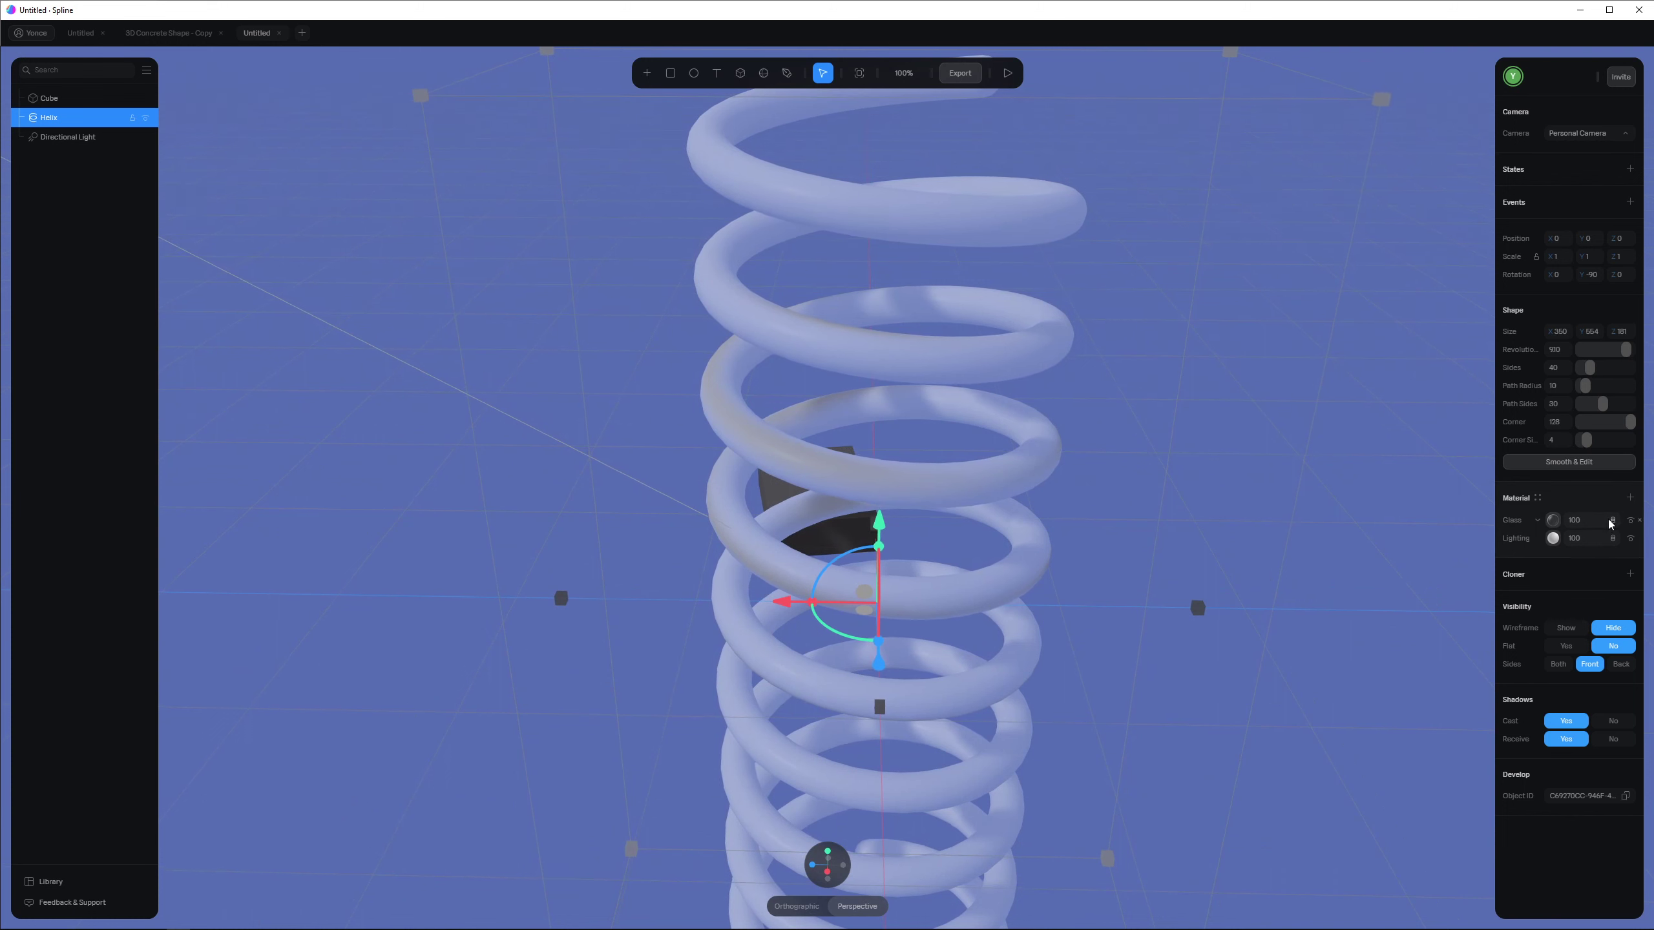
{"action": "left_click", "coordinate": [1612, 521]}
{"action": "left_click", "coordinate": [1619, 555]}
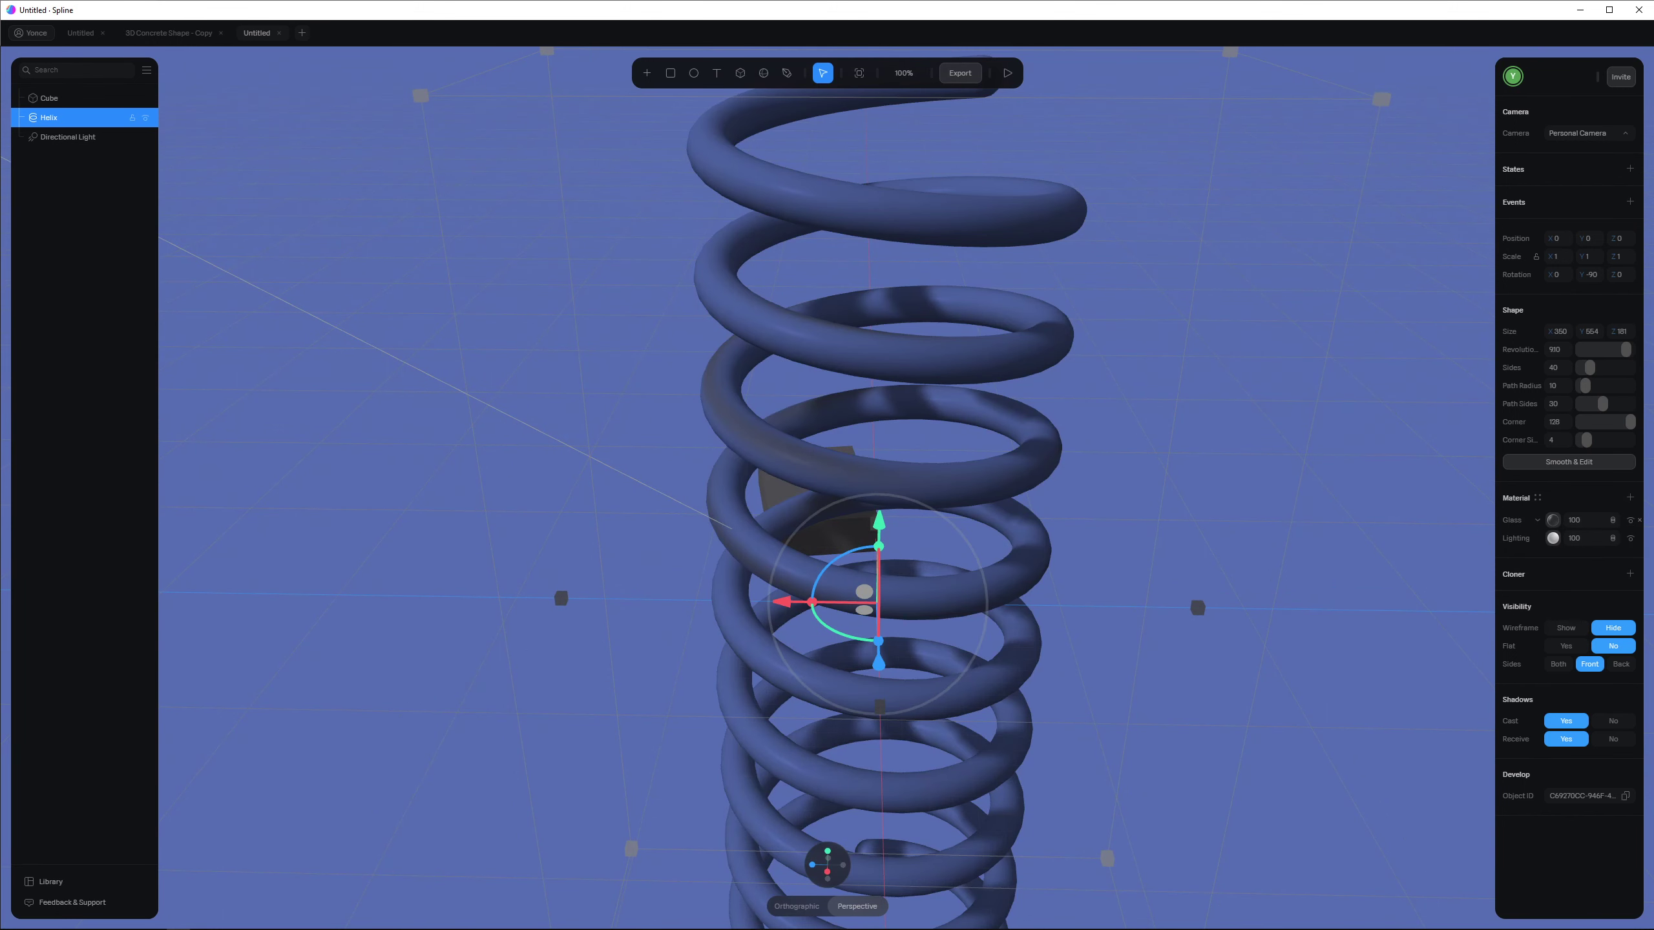
{"action": "left_click", "coordinate": [1613, 521]}
{"action": "left_click", "coordinate": [1614, 547]}
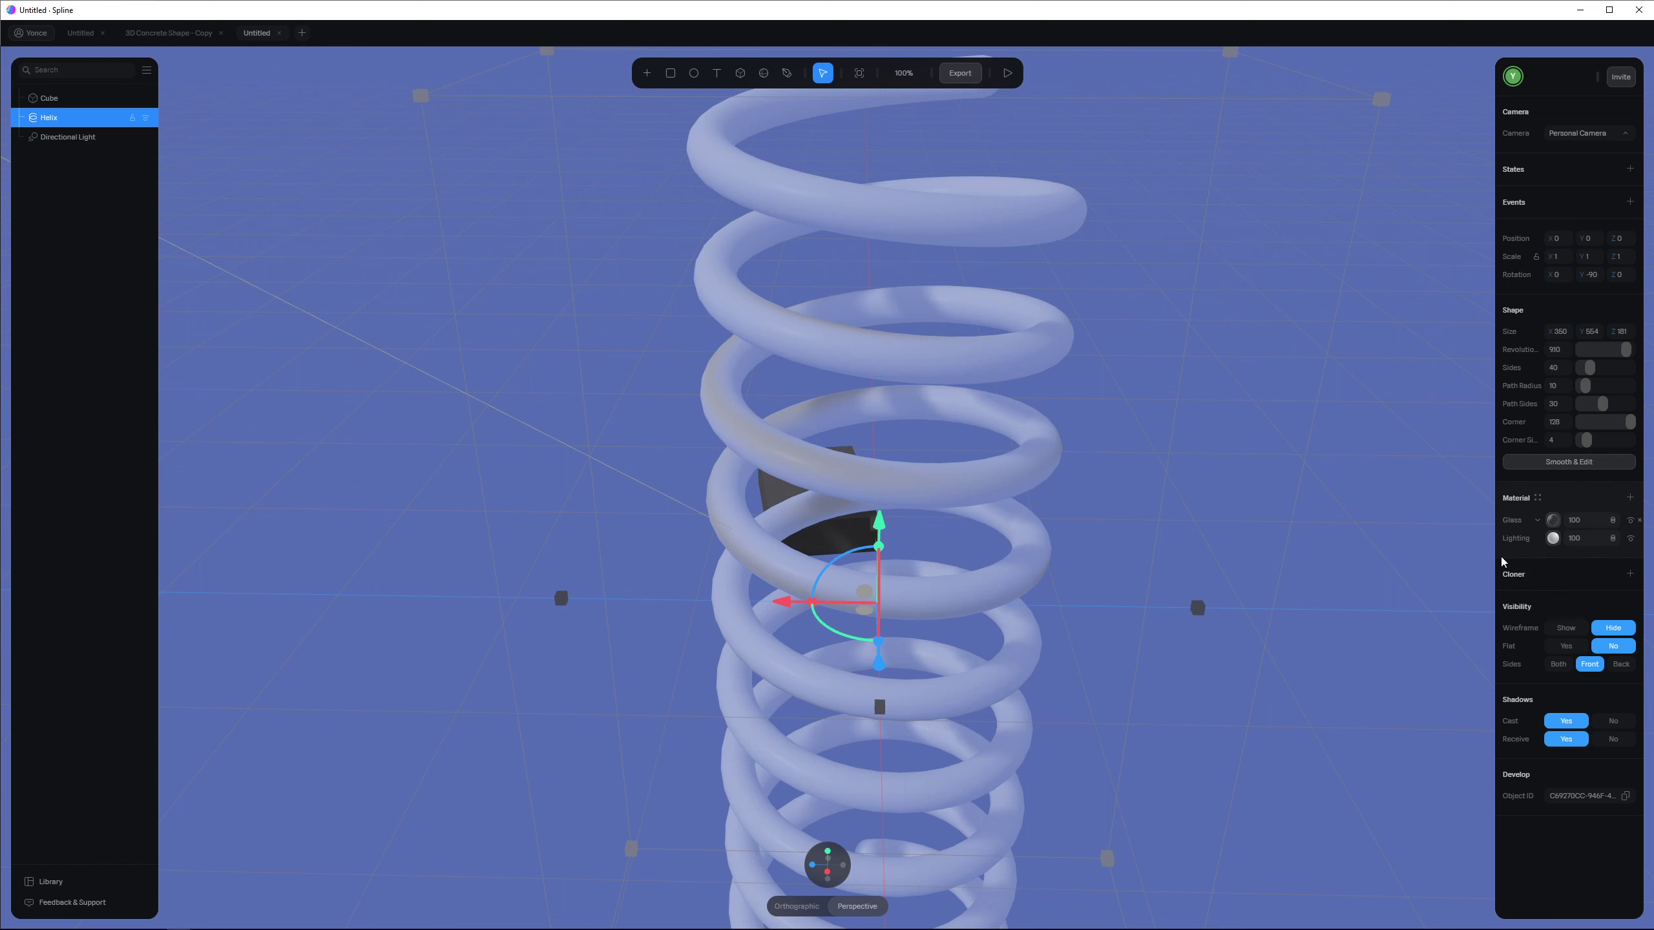
Step: Add a Fresnel layer on top of the helix's material and inspect the coils from several angles
{"action": "left_click", "coordinate": [1630, 497]}
{"action": "left_click", "coordinate": [1538, 520]}
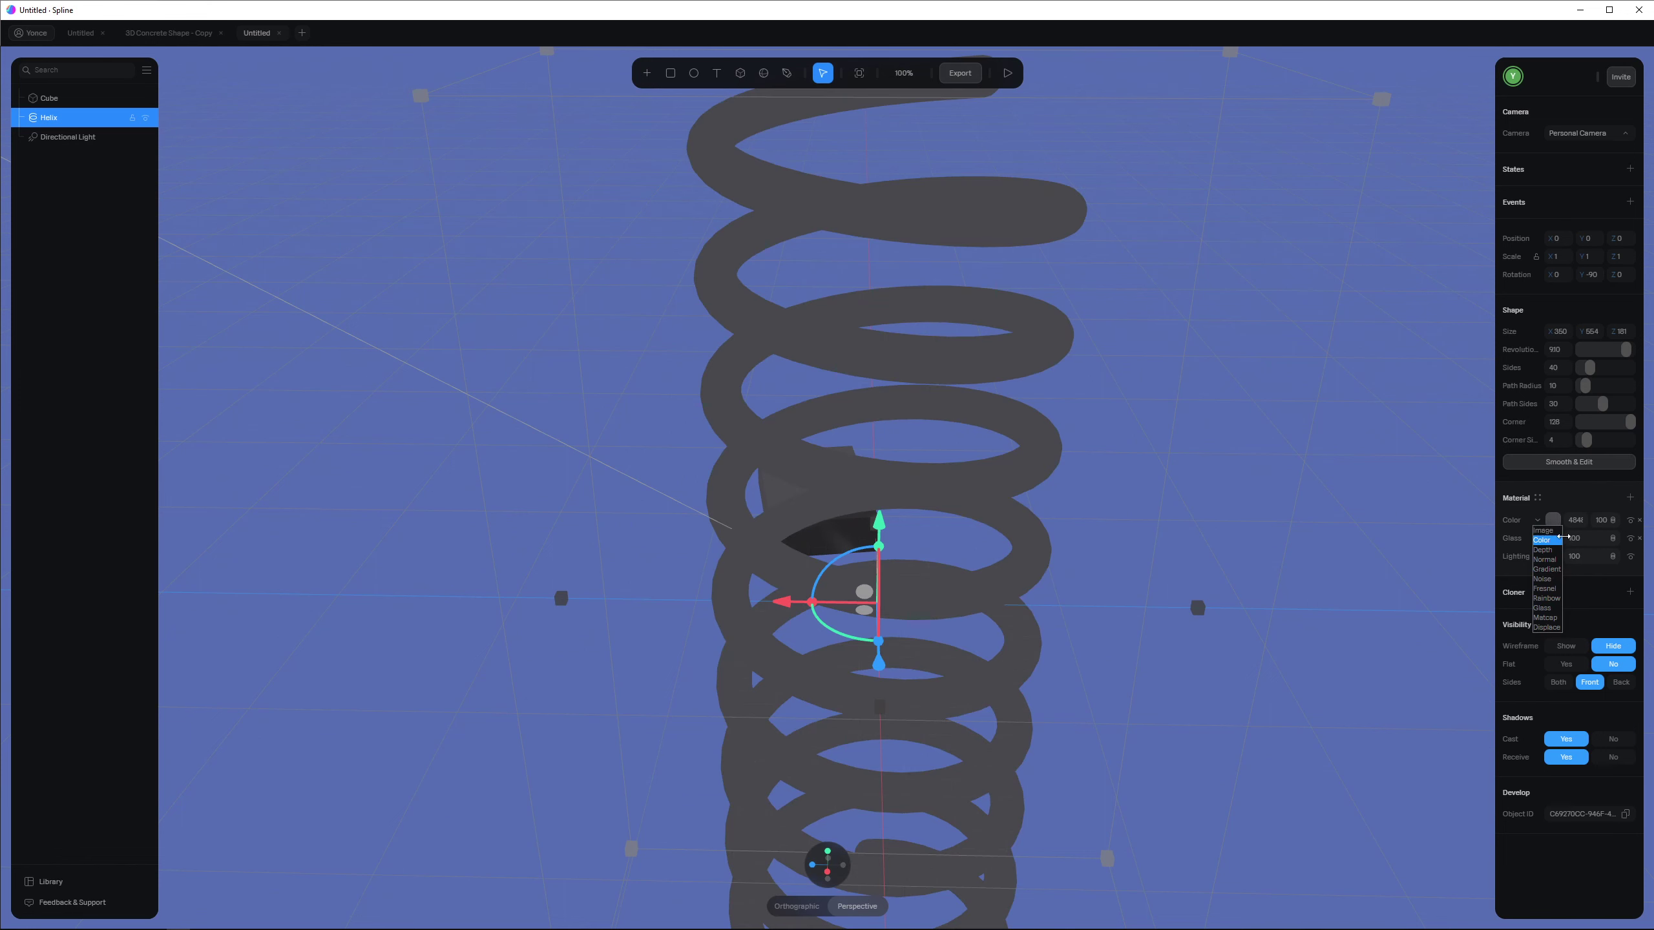
{"action": "left_click", "coordinate": [1554, 591]}
{"action": "left_click_drag", "start_coordinate": [820, 613], "coordinate": [924, 573], "text": "alt"}
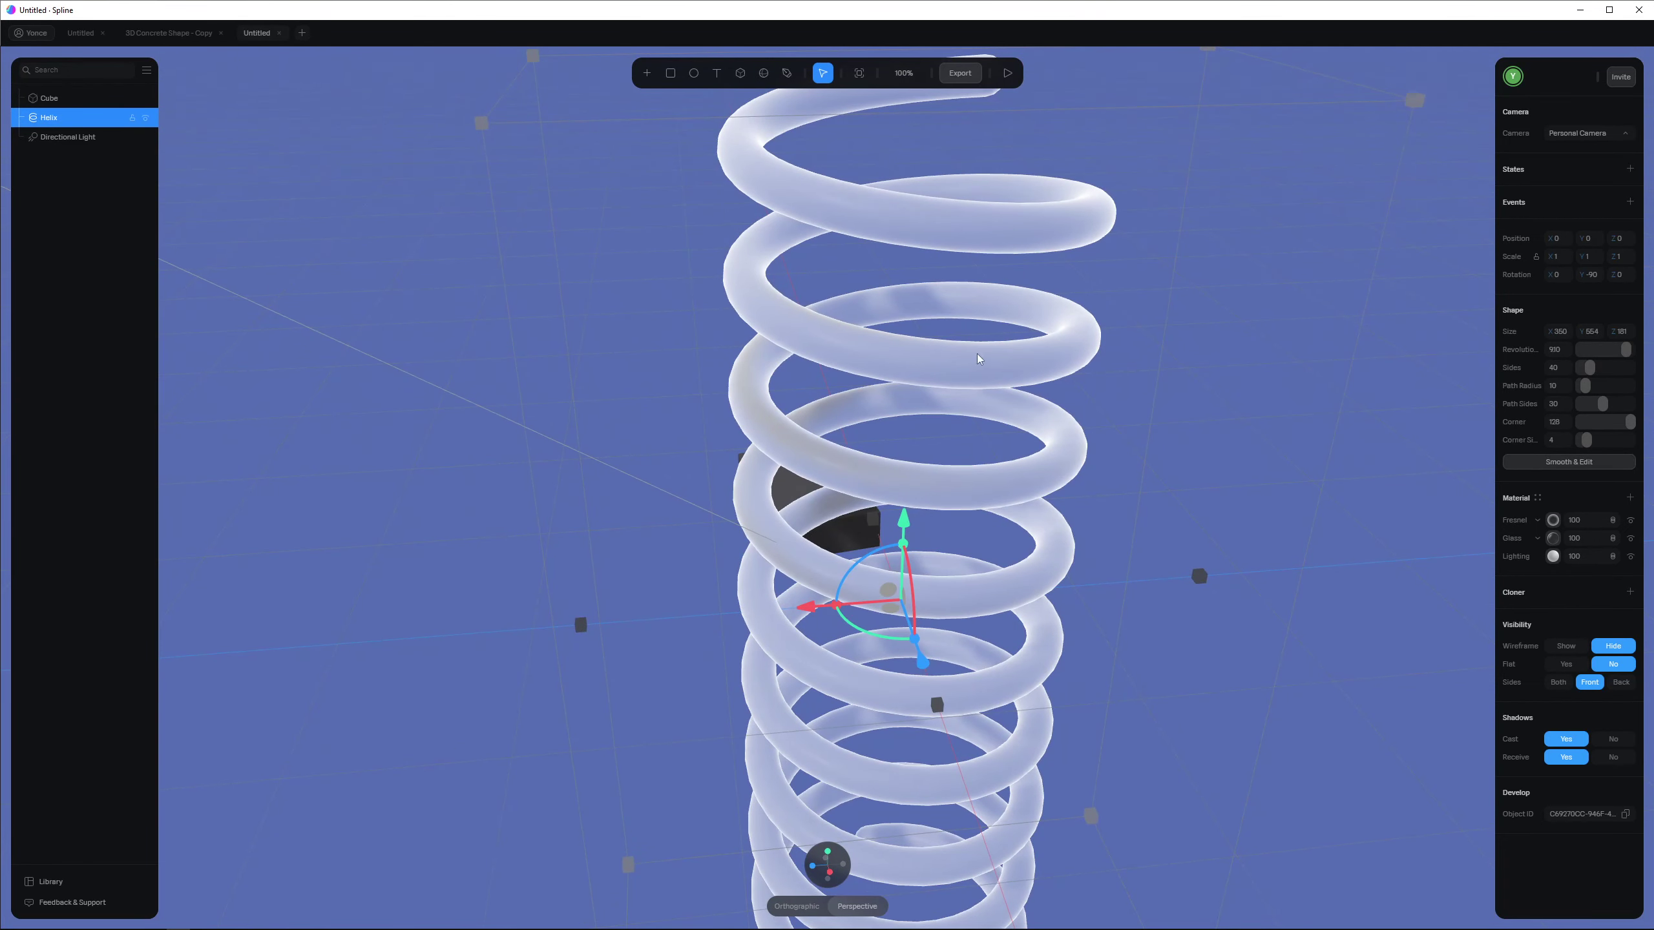
{"action": "left_click_drag", "start_coordinate": [957, 363], "coordinate": [929, 344]}
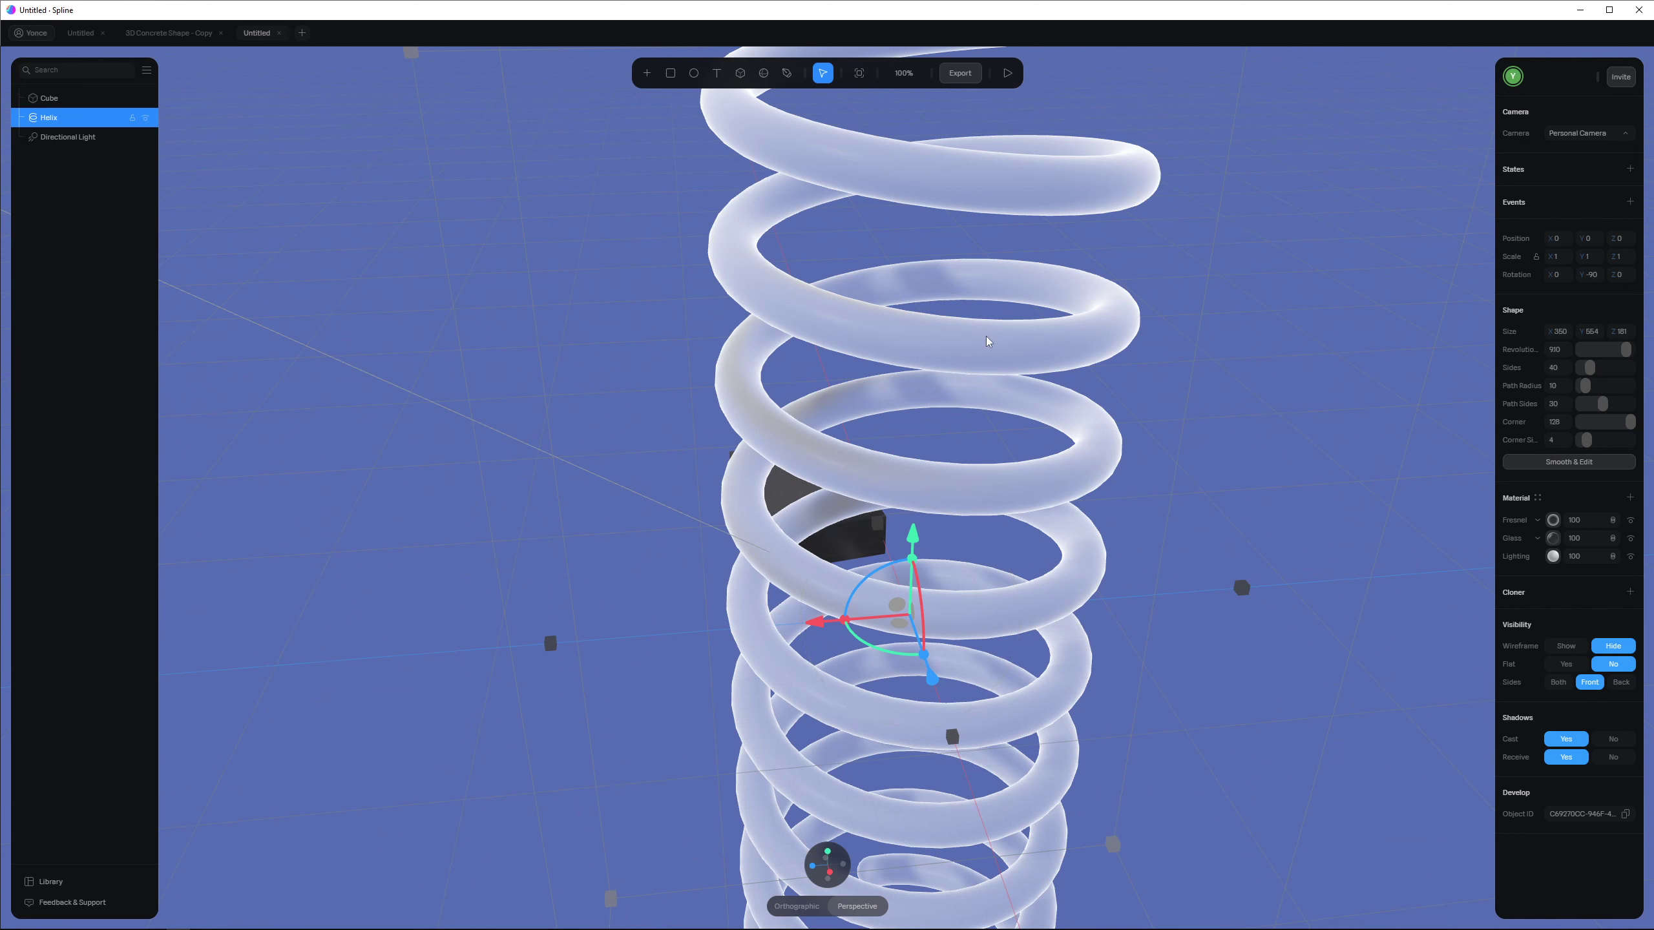
{"action": "left_click_drag", "start_coordinate": [1036, 416], "coordinate": [1078, 413]}
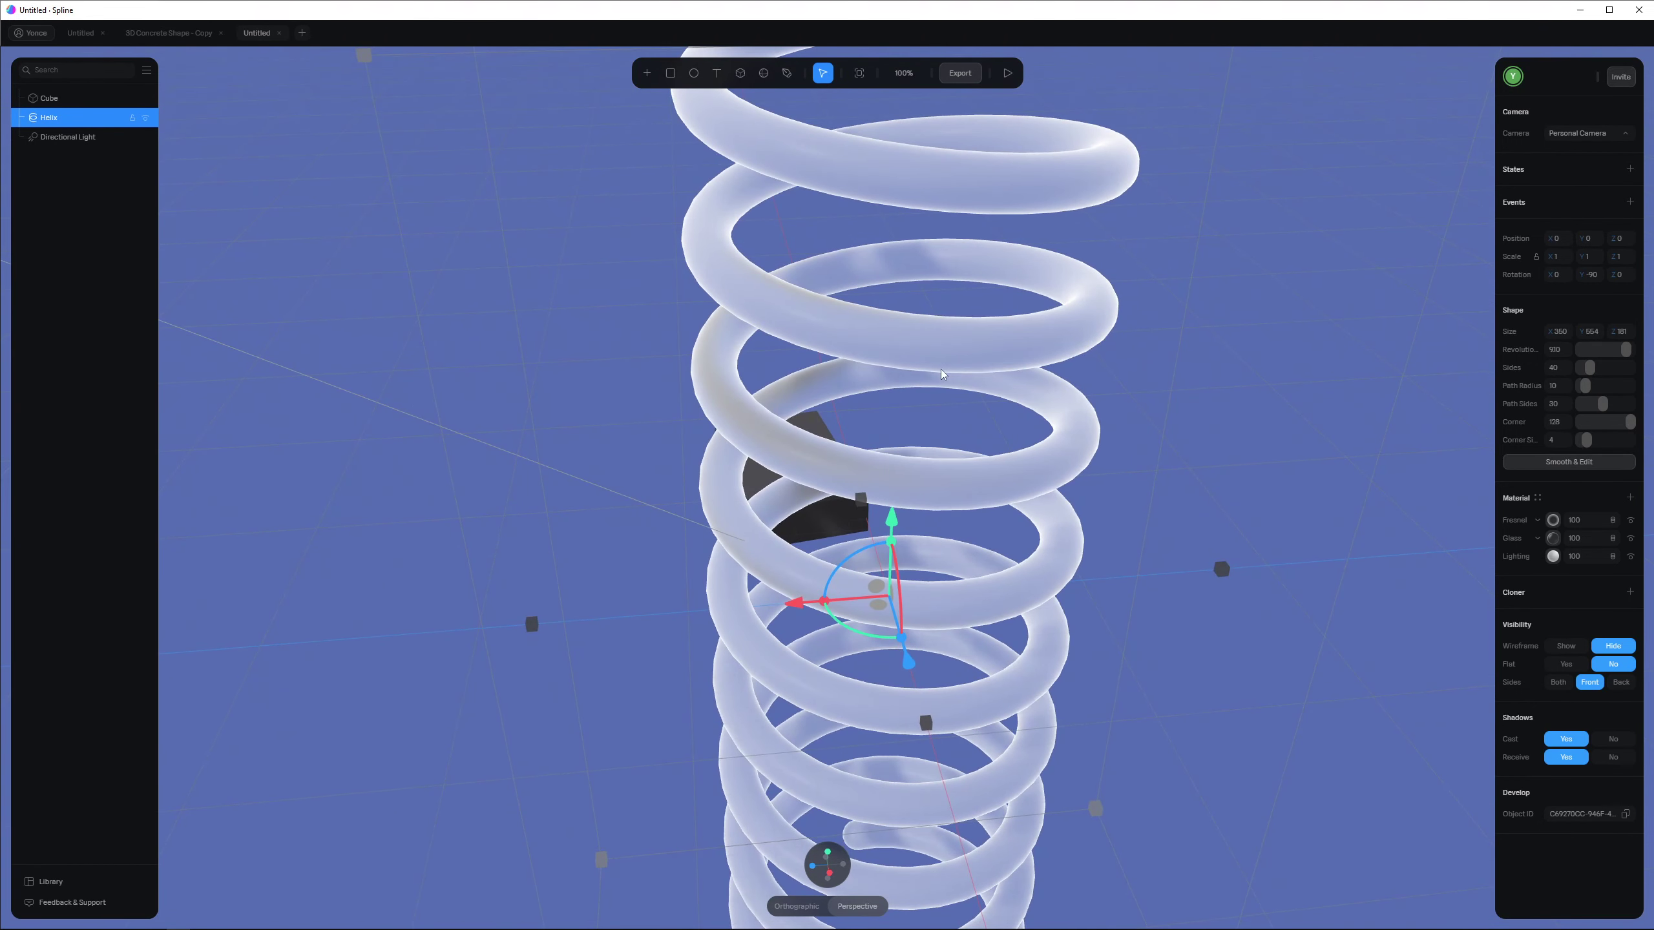
{"action": "mouse_move", "coordinate": [942, 373]}
{"action": "left_mouse_down", "text": "alt"}
{"action": "mouse_move", "coordinate": [941, 343]}
{"action": "mouse_move", "coordinate": [955, 358]}
{"action": "left_mouse_up", "text": "alt"}
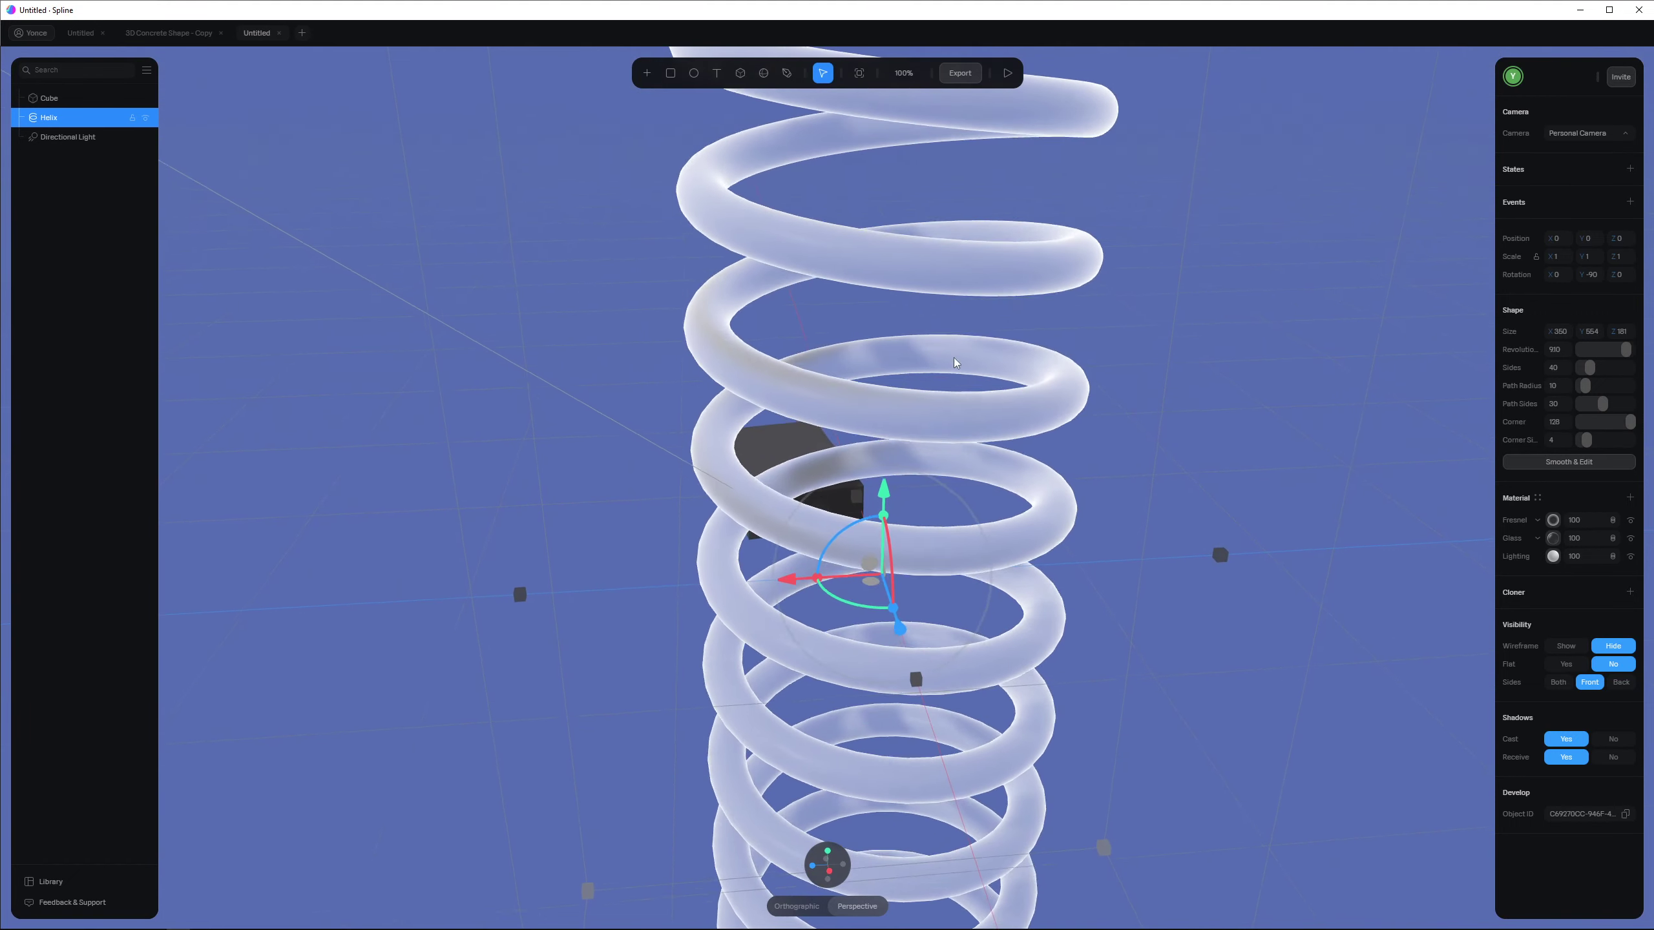
Step: Try red on the helix's Fresnel layer and change its color to bright pink
{"action": "left_click", "coordinate": [1553, 519]}
{"action": "left_click_drag", "start_coordinate": [1614, 579], "coordinate": [1630, 712]}
{"action": "left_click", "coordinate": [1608, 591]}
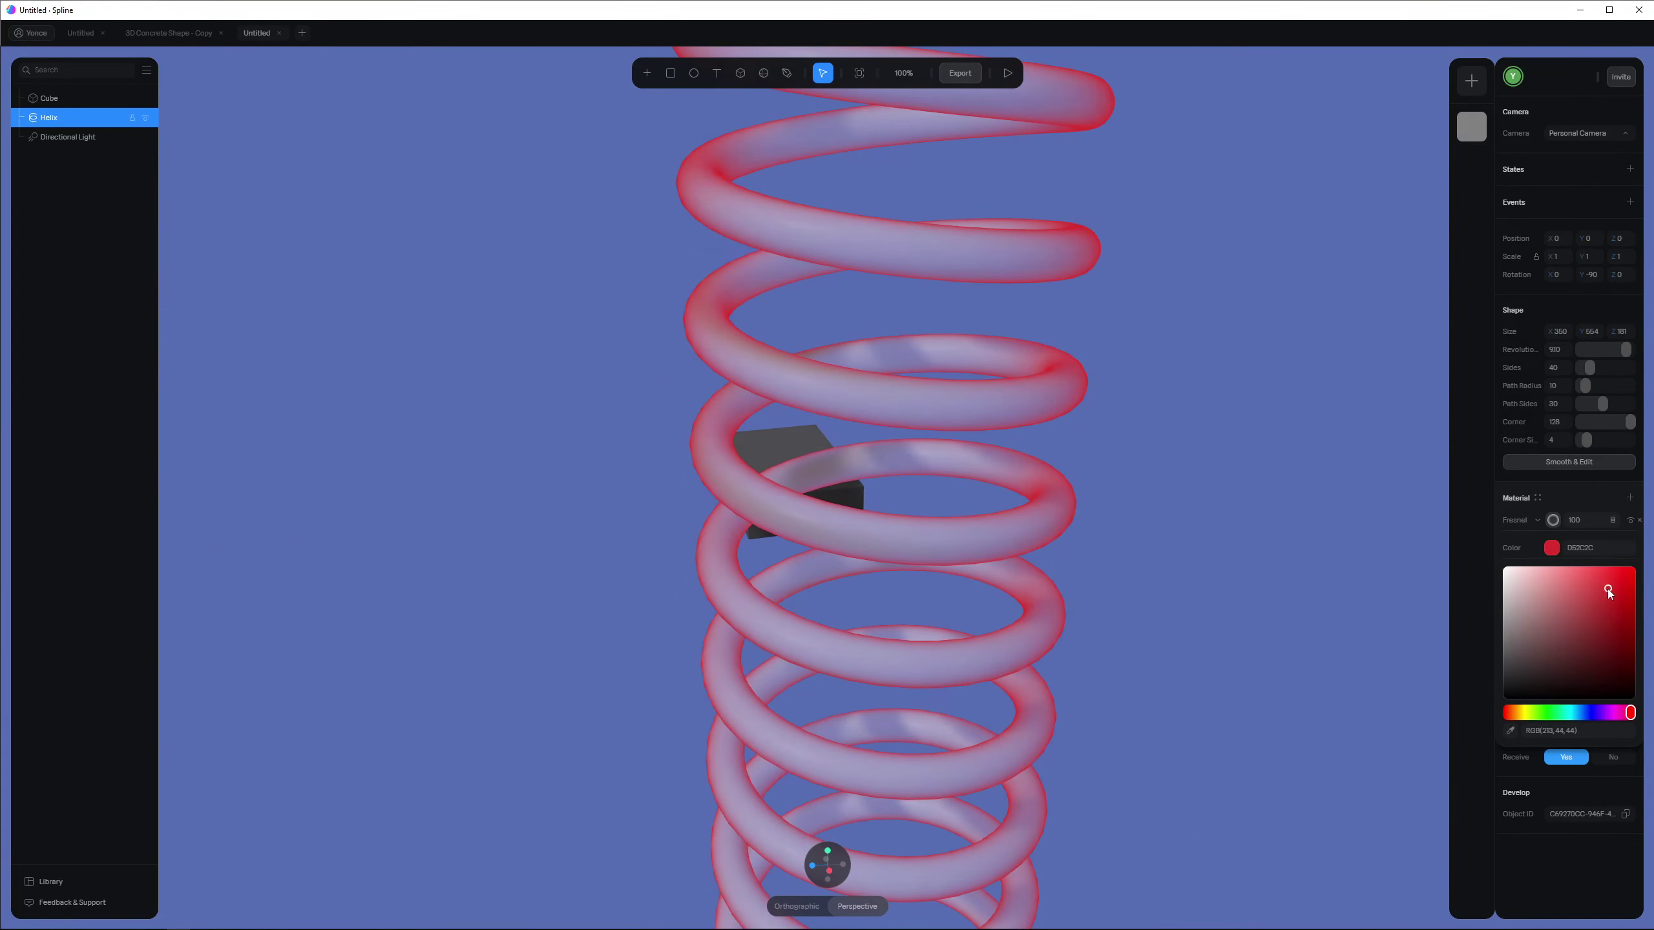
{"action": "left_click_drag", "start_coordinate": [1608, 591], "coordinate": [1586, 575]}
{"action": "left_click_drag", "start_coordinate": [1630, 712], "coordinate": [1616, 712]}
{"action": "left_click", "coordinate": [1520, 509]}
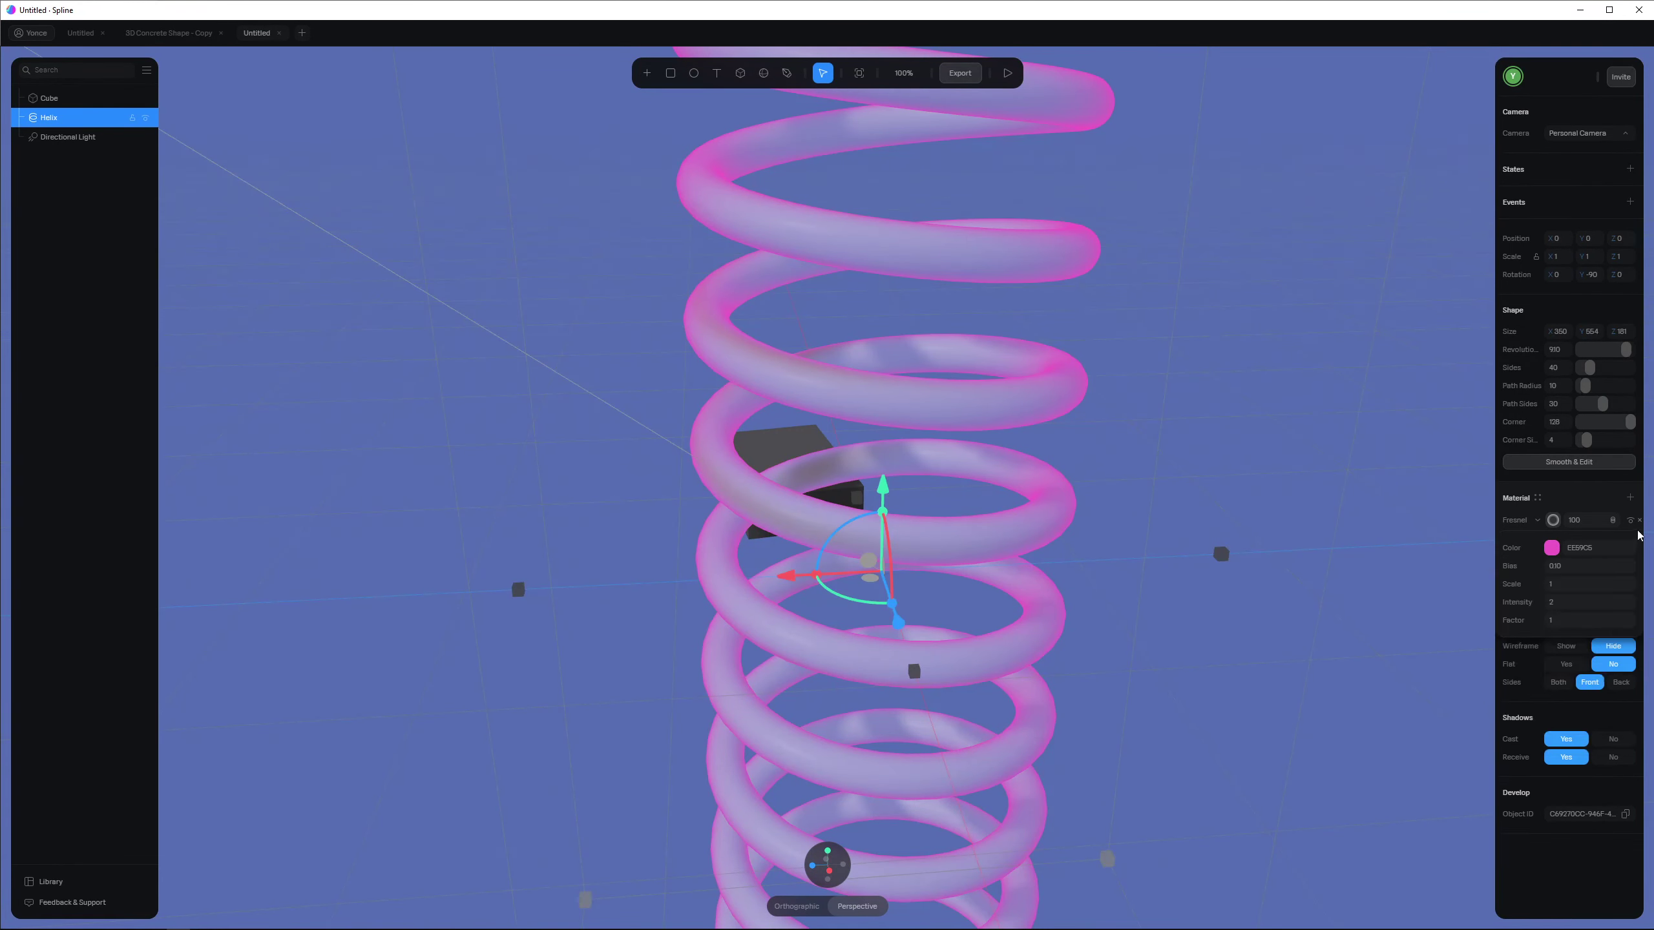
Step: Remove the helix's Fresnel layer, add a Depth layer on top of its material, and view the whole coil
{"action": "left_click", "coordinate": [1639, 520]}
{"action": "left_click", "coordinate": [1630, 497]}
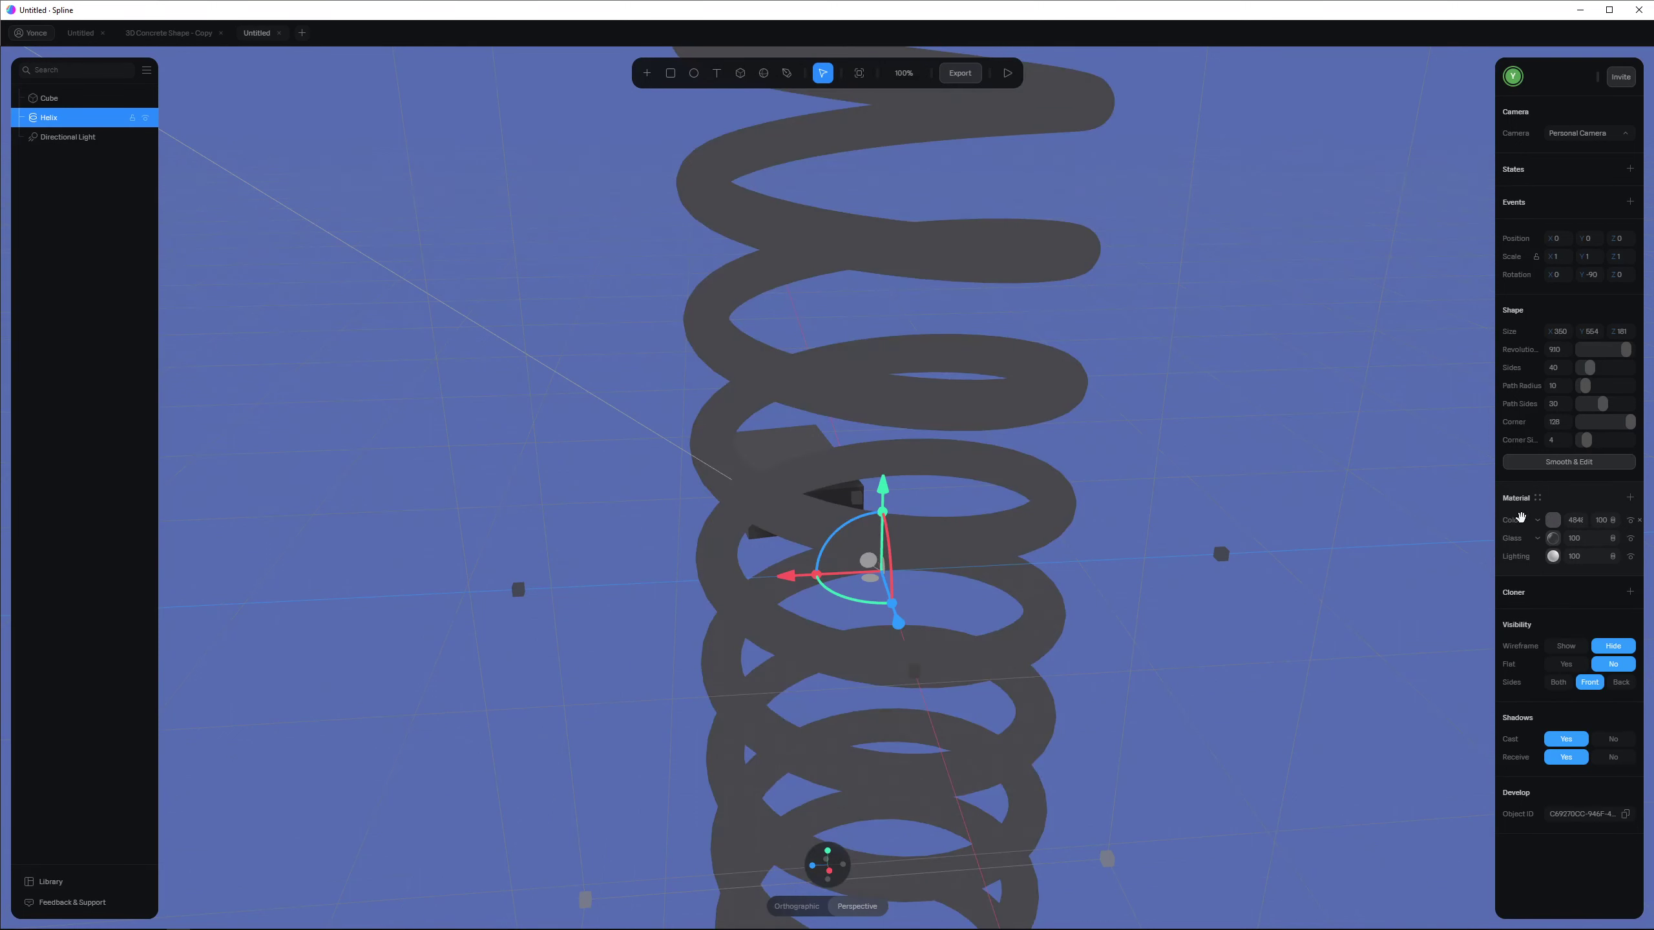
{"action": "left_click", "coordinate": [1537, 520]}
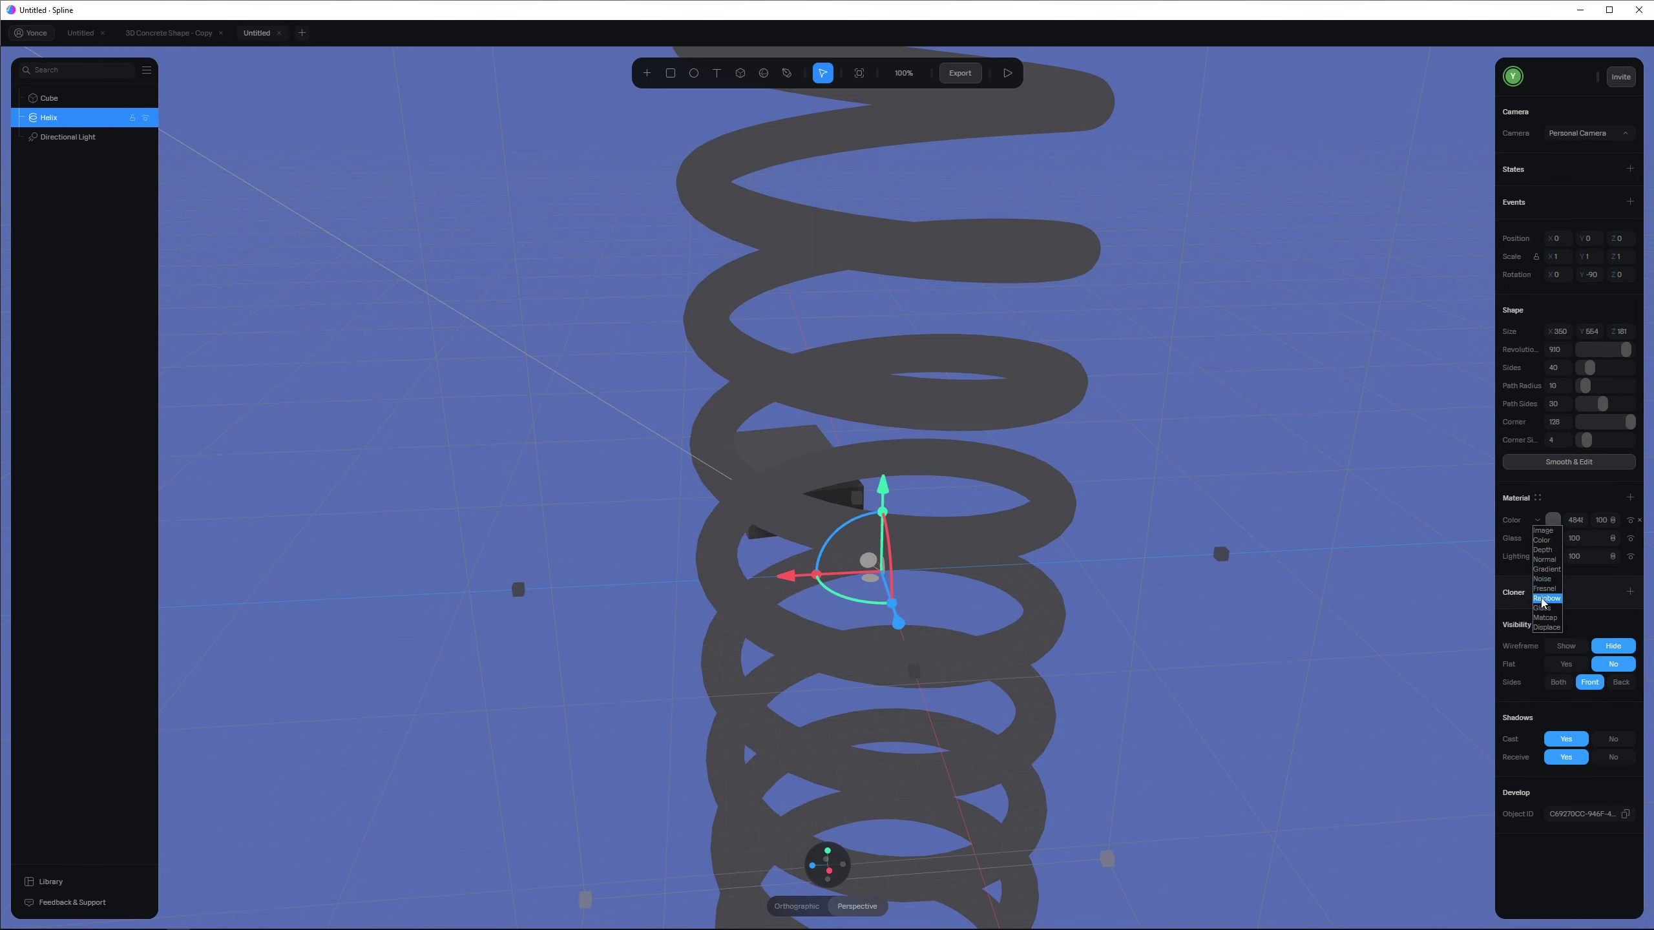
{"action": "left_click", "coordinate": [1542, 550]}
{"action": "left_click_drag", "start_coordinate": [1045, 627], "coordinate": [1137, 442], "text": "alt"}
{"action": "scroll", "coordinate": [1179, 501], "scroll_direction": "down", "scroll_amount": 3}
{"action": "middle_click_drag", "start_coordinate": [888, 627], "coordinate": [975, 602]}
{"action": "left_click_drag", "start_coordinate": [975, 602], "coordinate": [1015, 358], "text": "alt"}
{"action": "right_click_drag", "start_coordinate": [1018, 357], "coordinate": [1159, 475]}
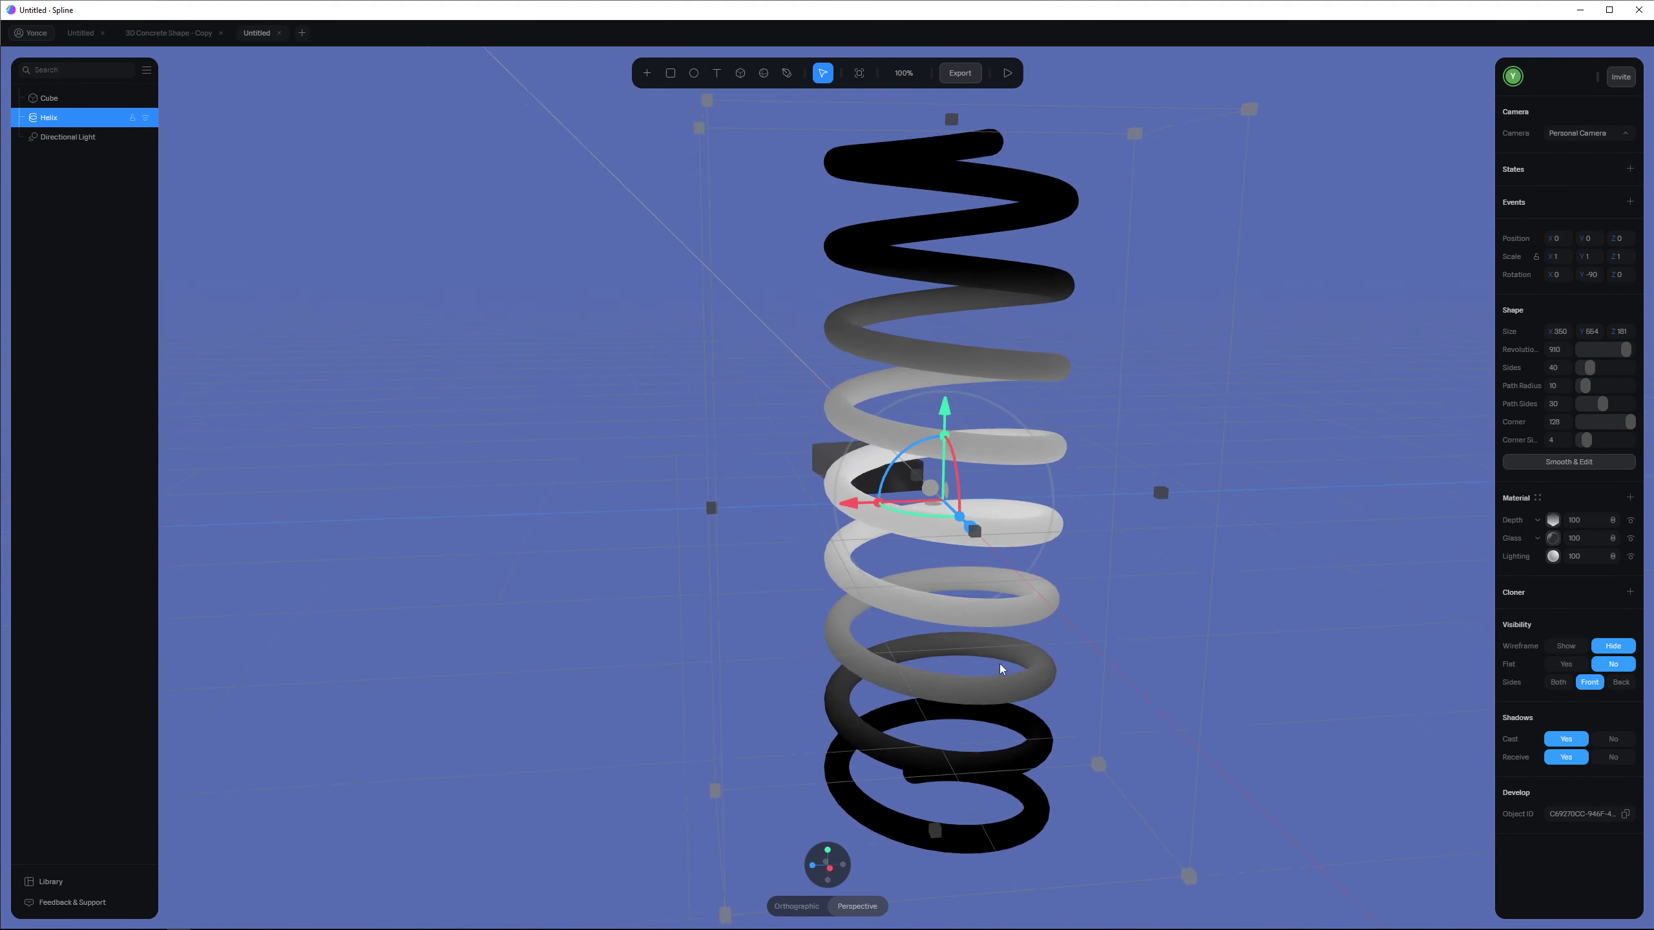
Step: Set the type of the helix's Depth layer to Linear
{"action": "left_click", "coordinate": [1554, 520]}
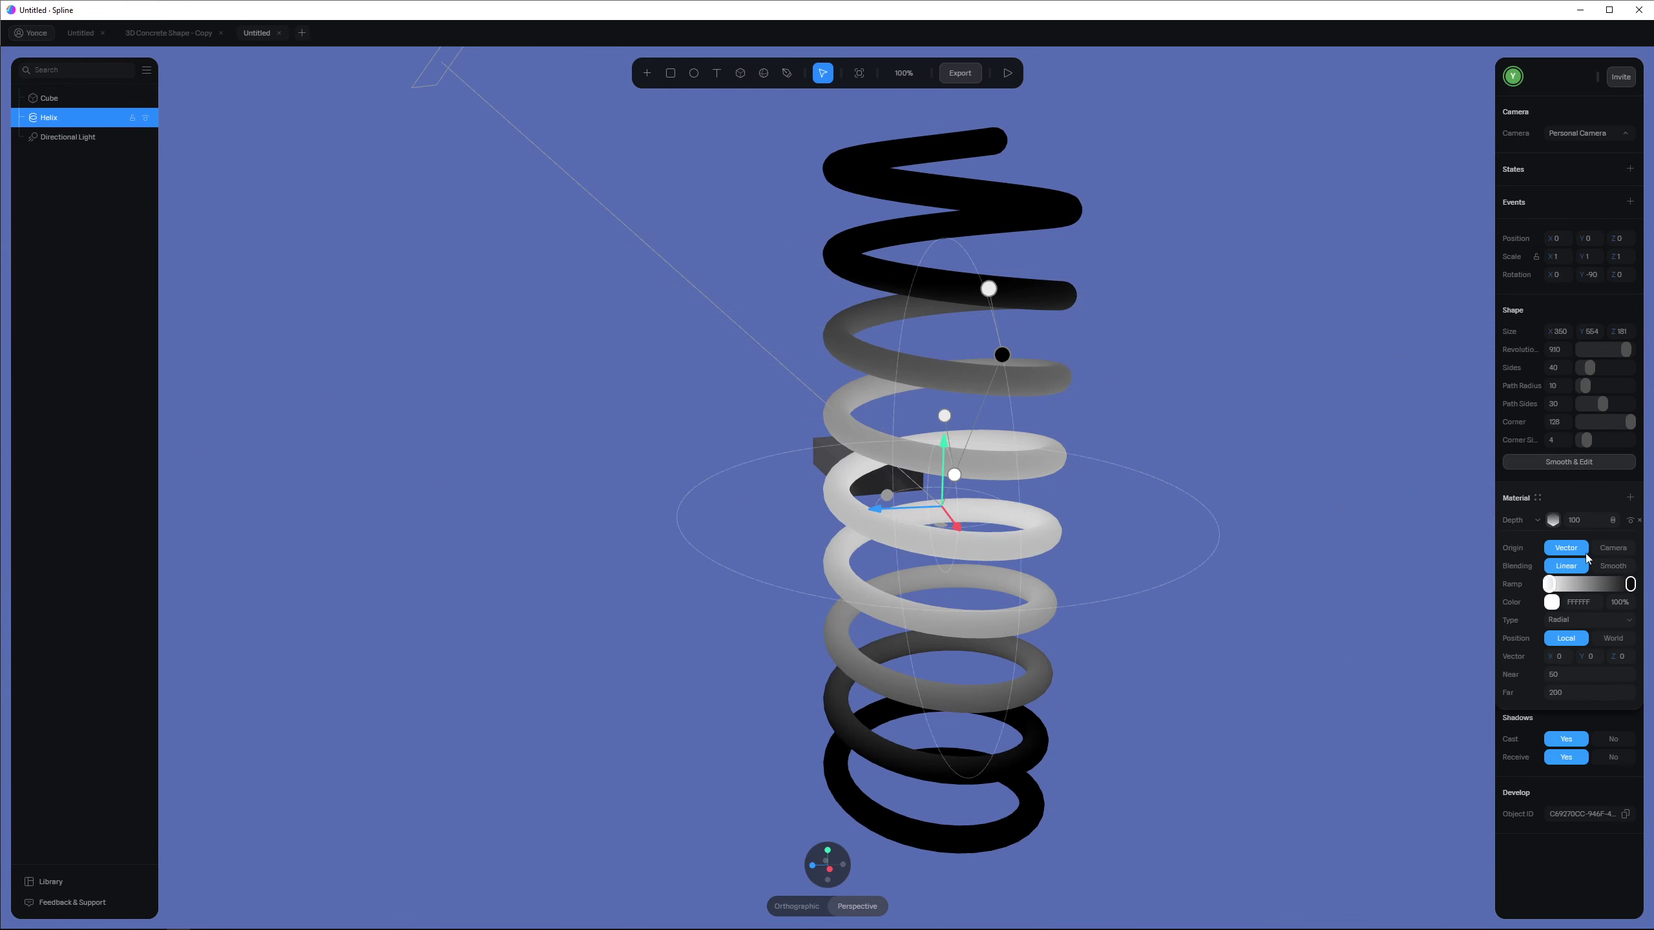
{"action": "left_click", "coordinate": [1588, 619]}
{"action": "left_click", "coordinate": [1585, 638]}
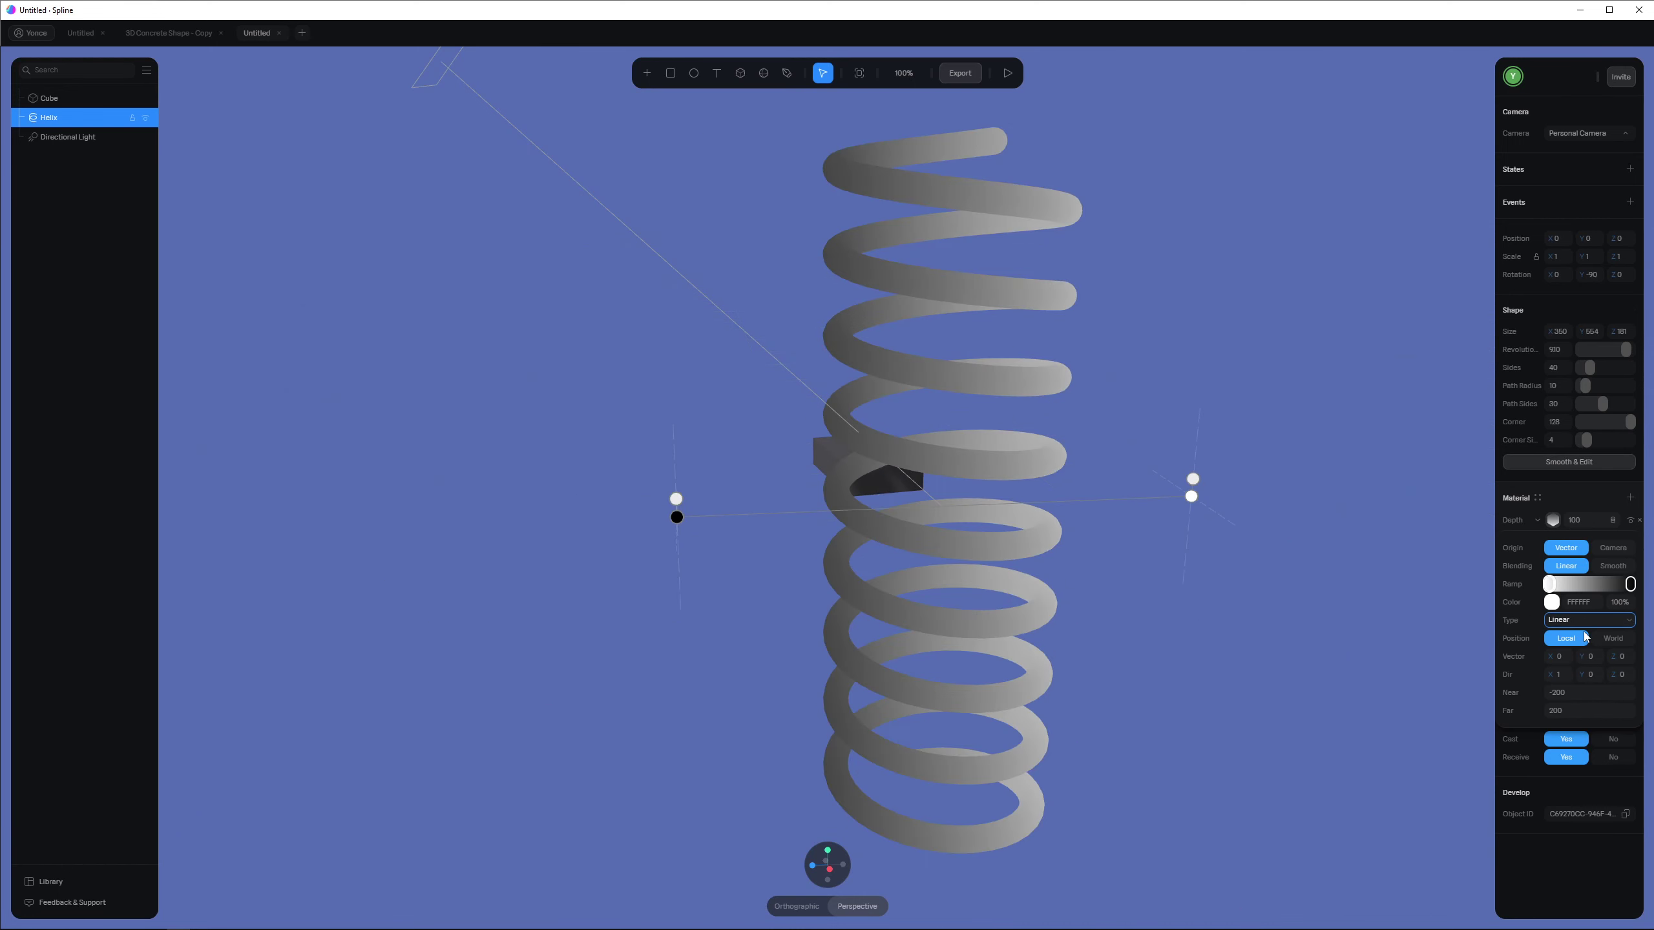
Step: Move the Depth layer's white and black color stops inward toward the helix to strengthen the gradient
{"action": "left_click", "coordinate": [1191, 497]}
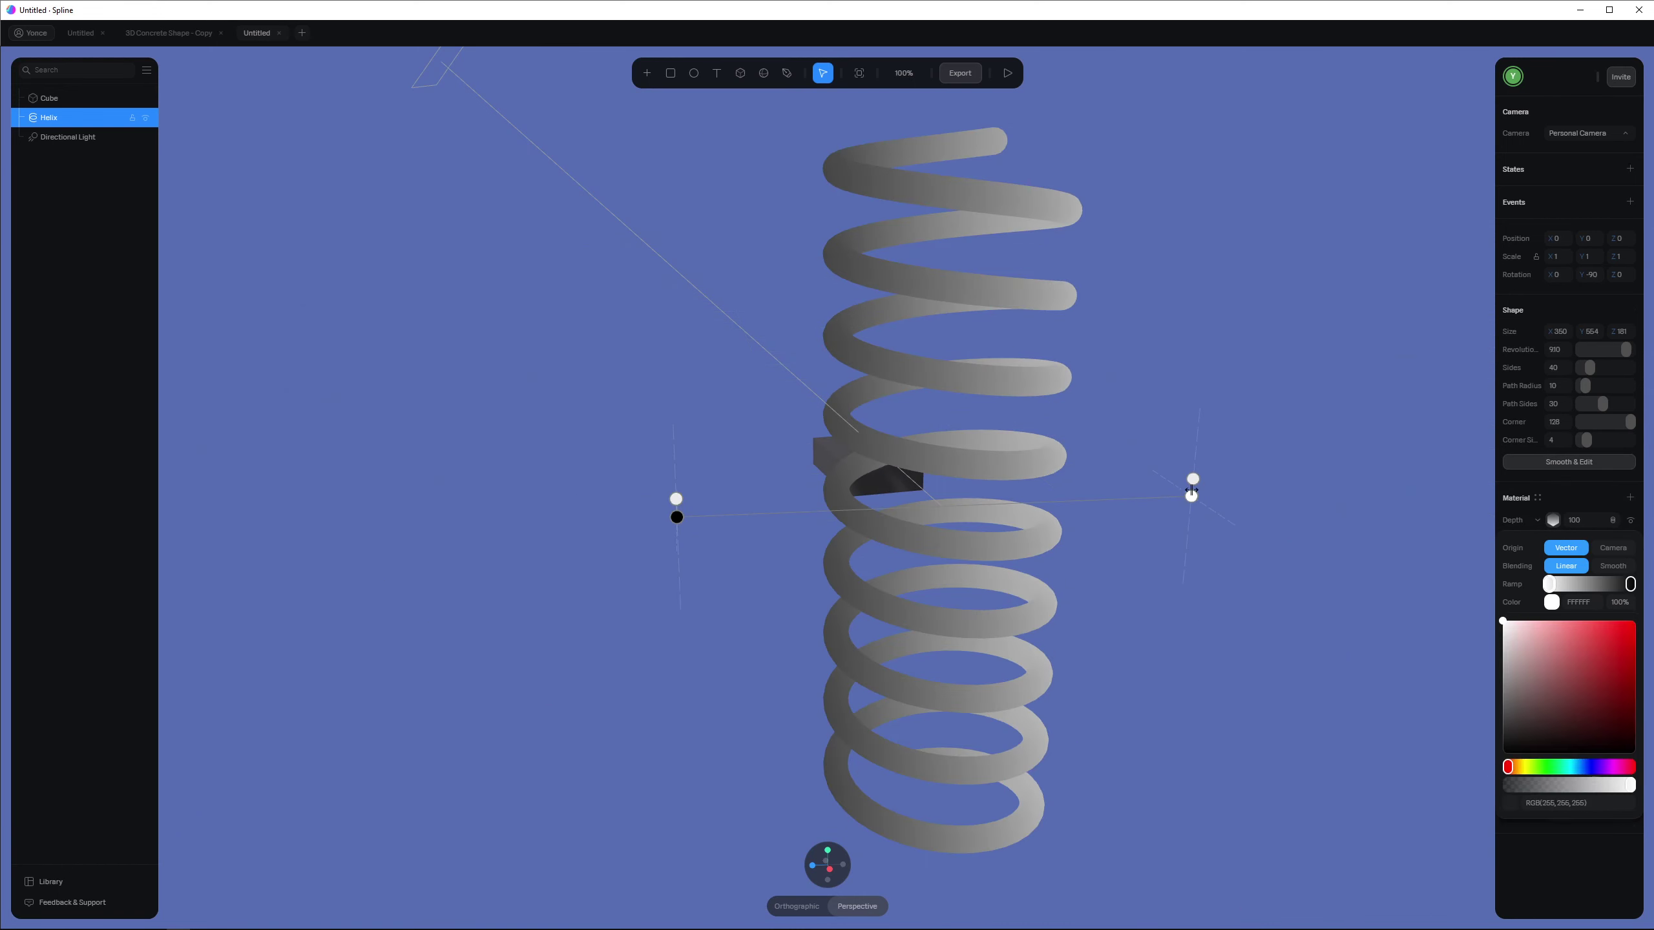
{"action": "left_click_drag", "start_coordinate": [1190, 497], "coordinate": [1165, 428]}
{"action": "left_click_drag", "start_coordinate": [1201, 482], "coordinate": [1117, 409]}
{"action": "left_click_drag", "start_coordinate": [1340, 508], "coordinate": [985, 510]}
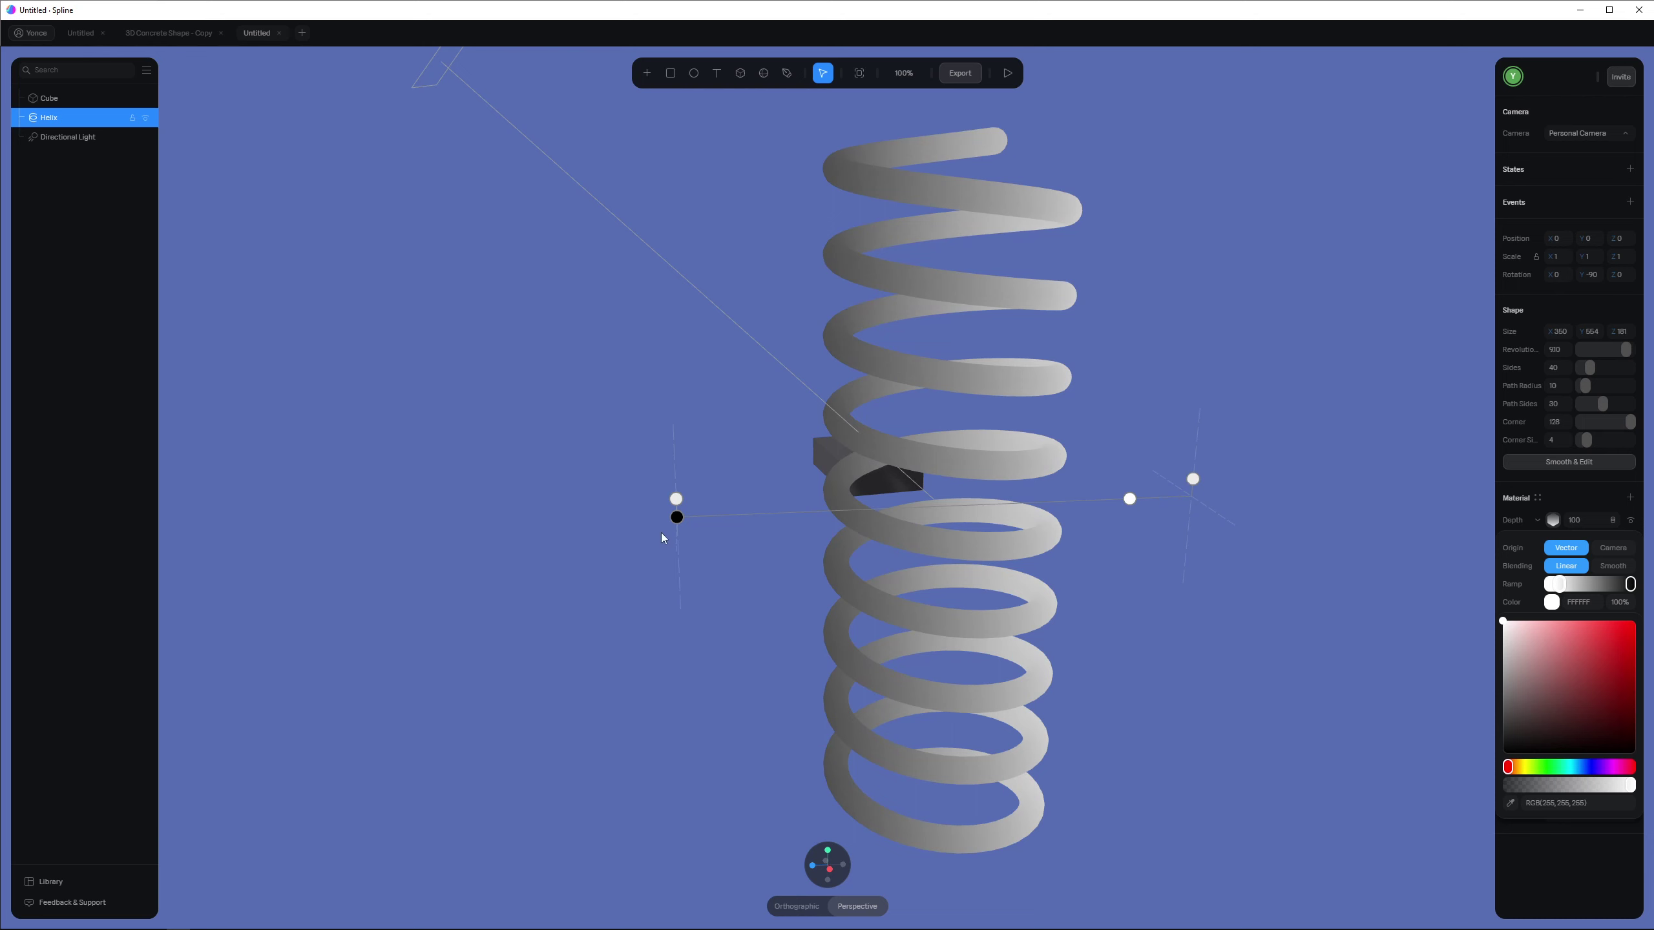
{"action": "left_click_drag", "start_coordinate": [676, 518], "coordinate": [801, 512]}
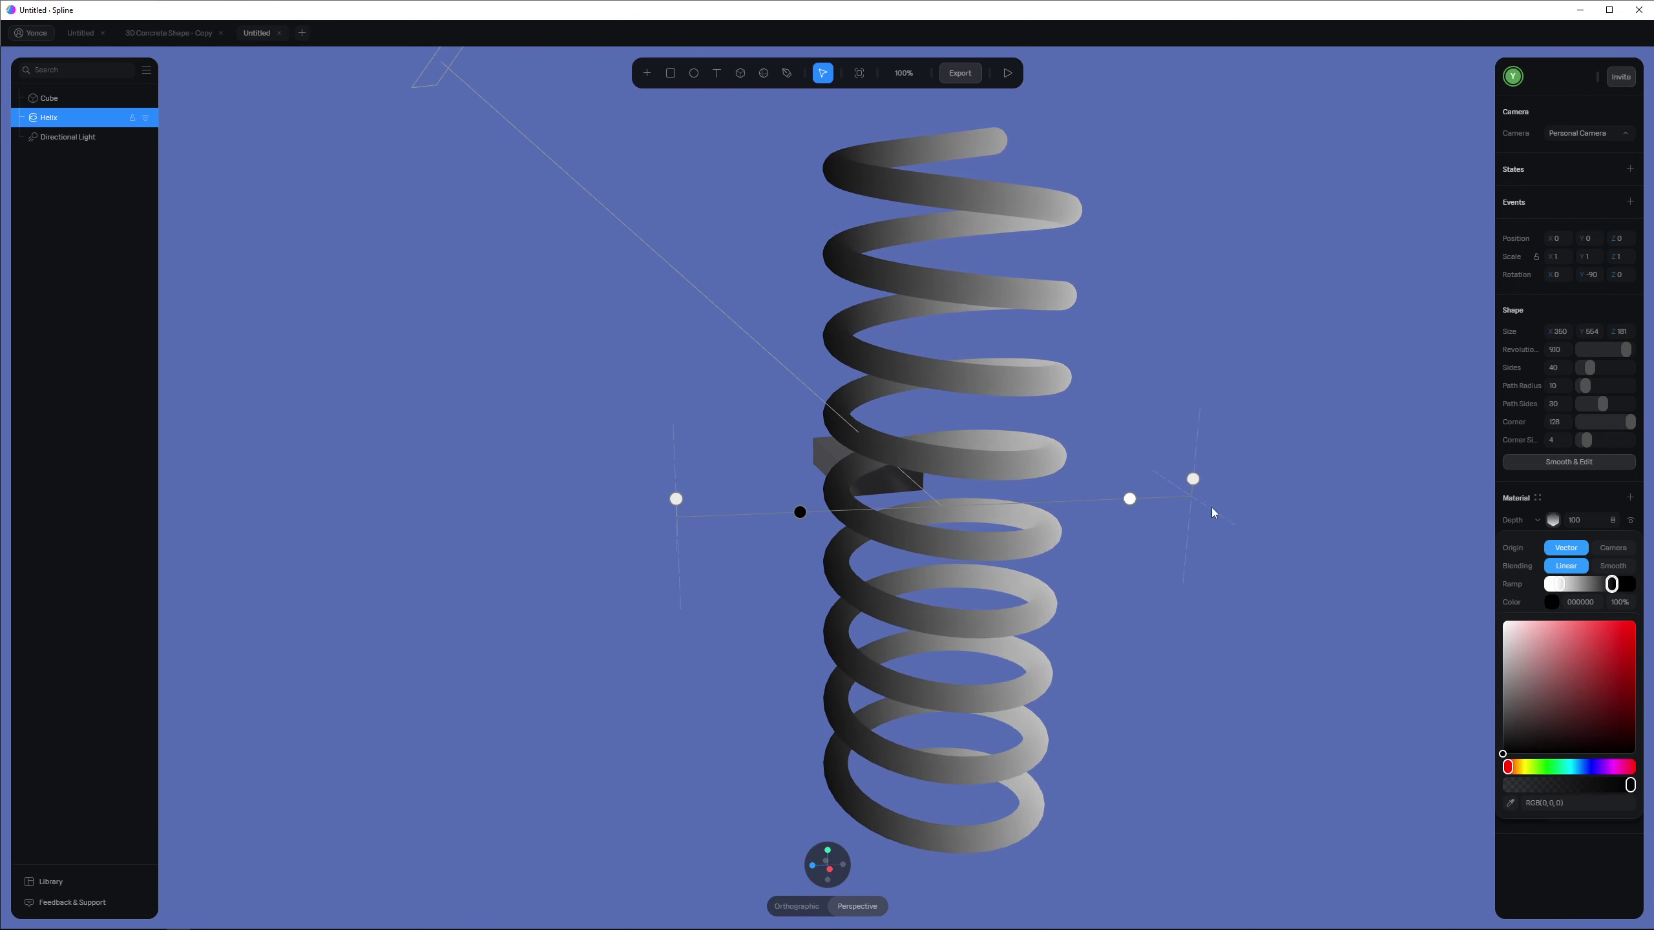
{"action": "left_click_drag", "start_coordinate": [1131, 497], "coordinate": [1101, 499]}
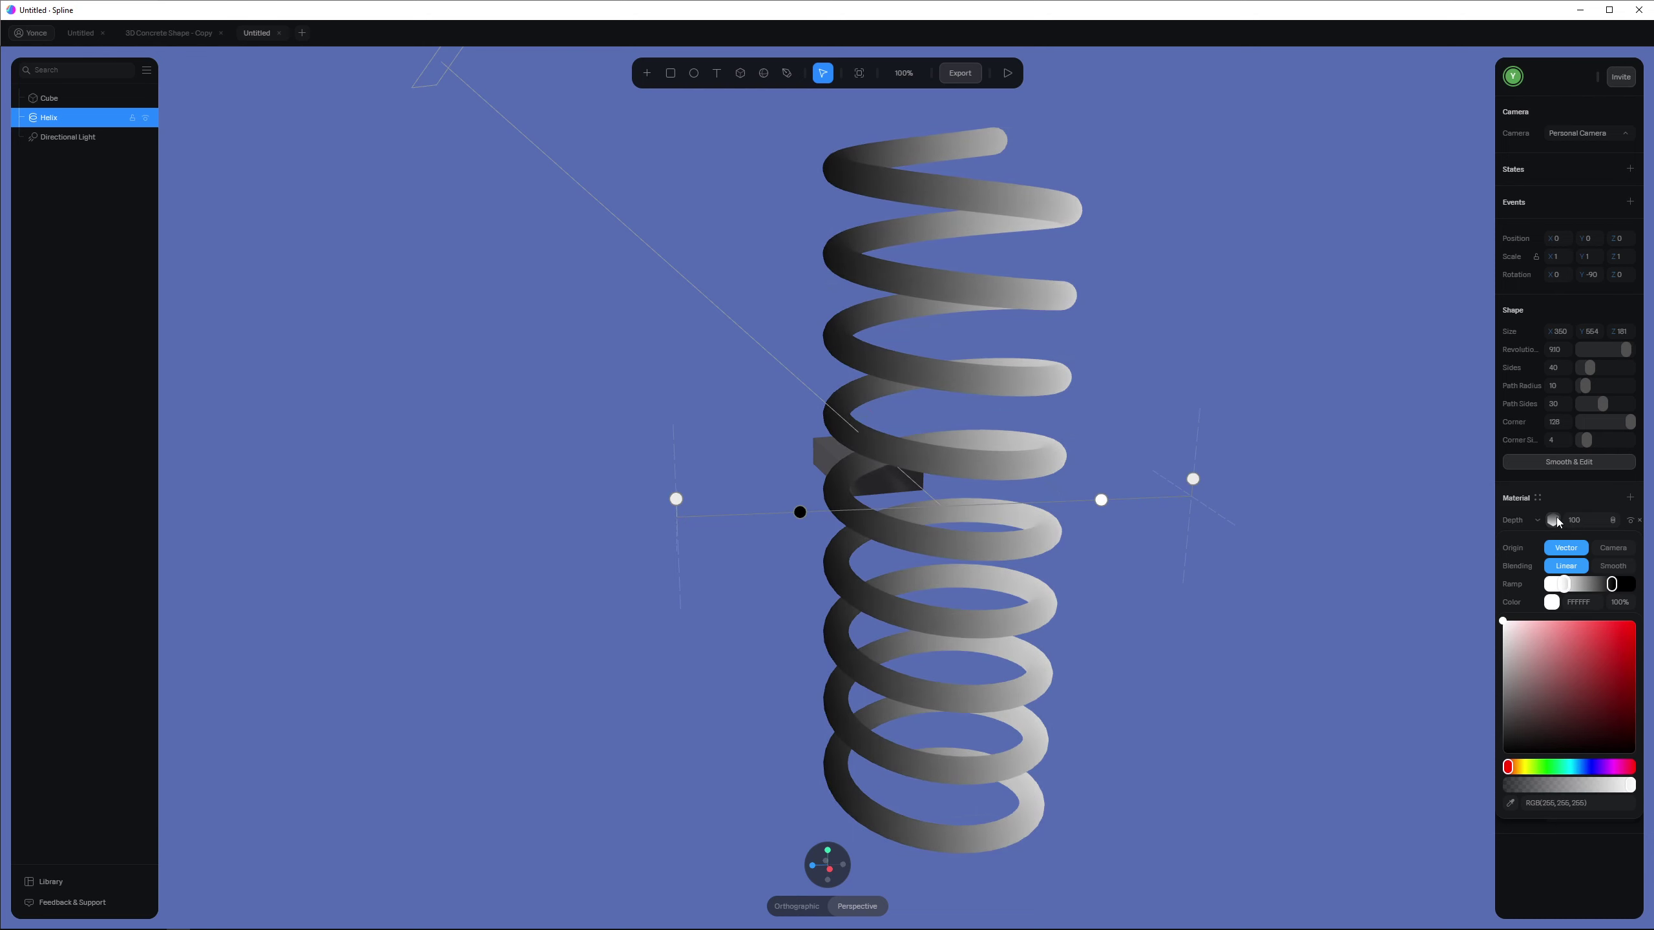
{"action": "left_click", "coordinate": [1550, 519]}
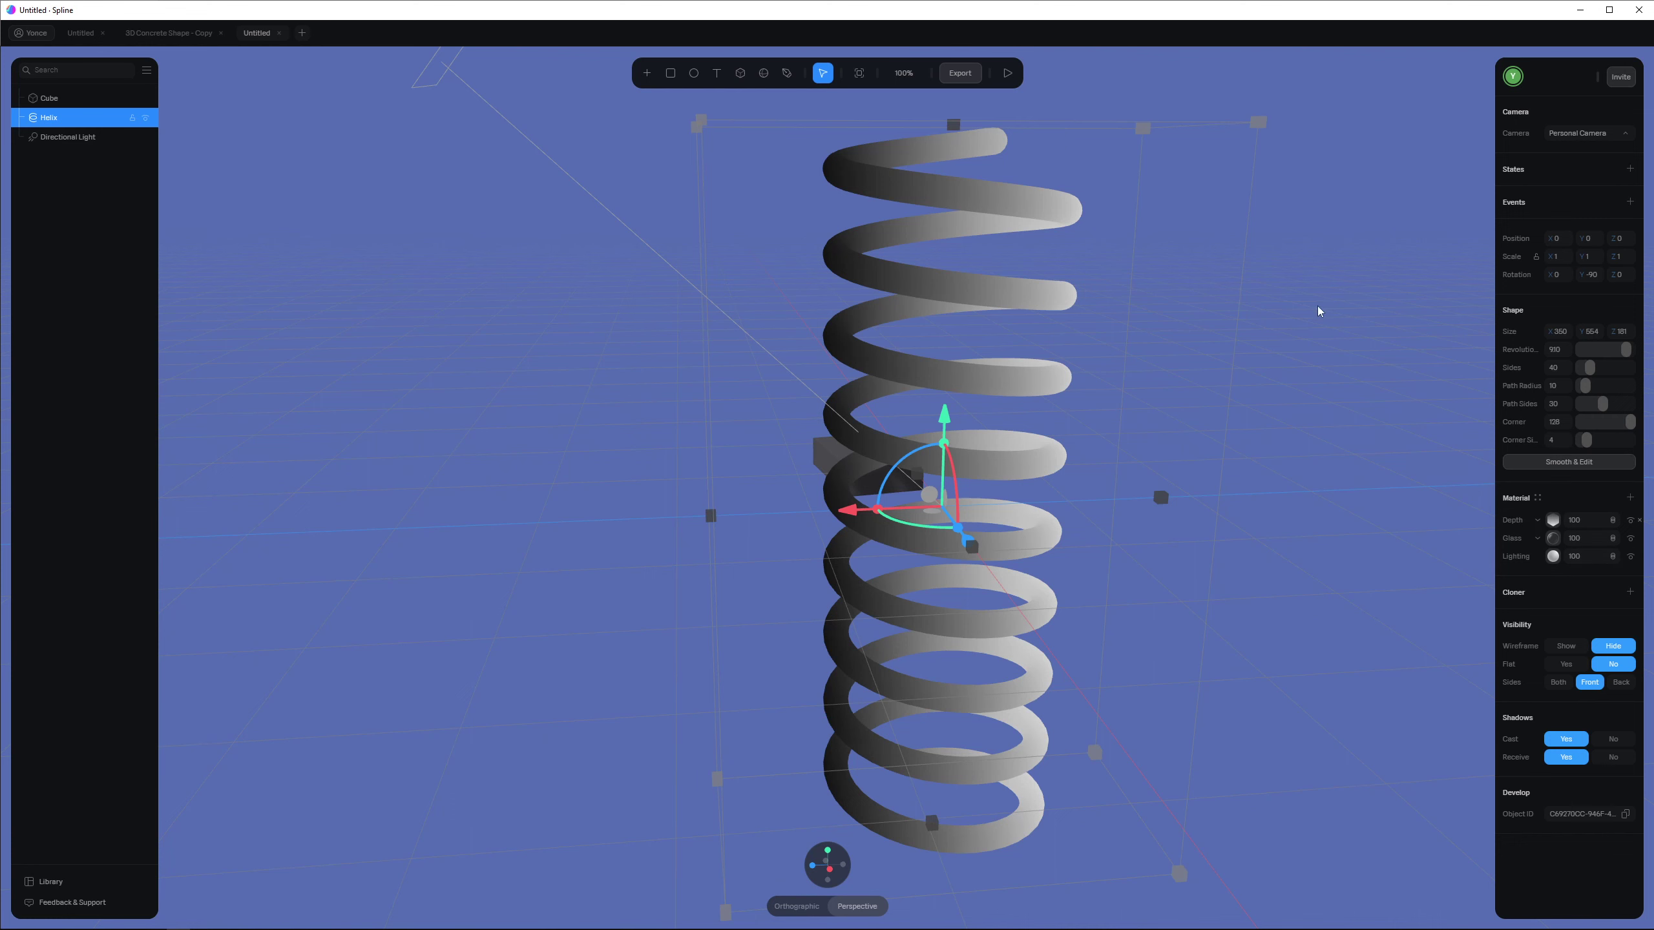
Step: Delete the cube that intersects the helix
{"action": "left_click_drag", "start_coordinate": [1339, 343], "coordinate": [1326, 343], "text": "alt"}
{"action": "left_click_drag", "start_coordinate": [1381, 261], "coordinate": [1340, 276], "text": "alt"}
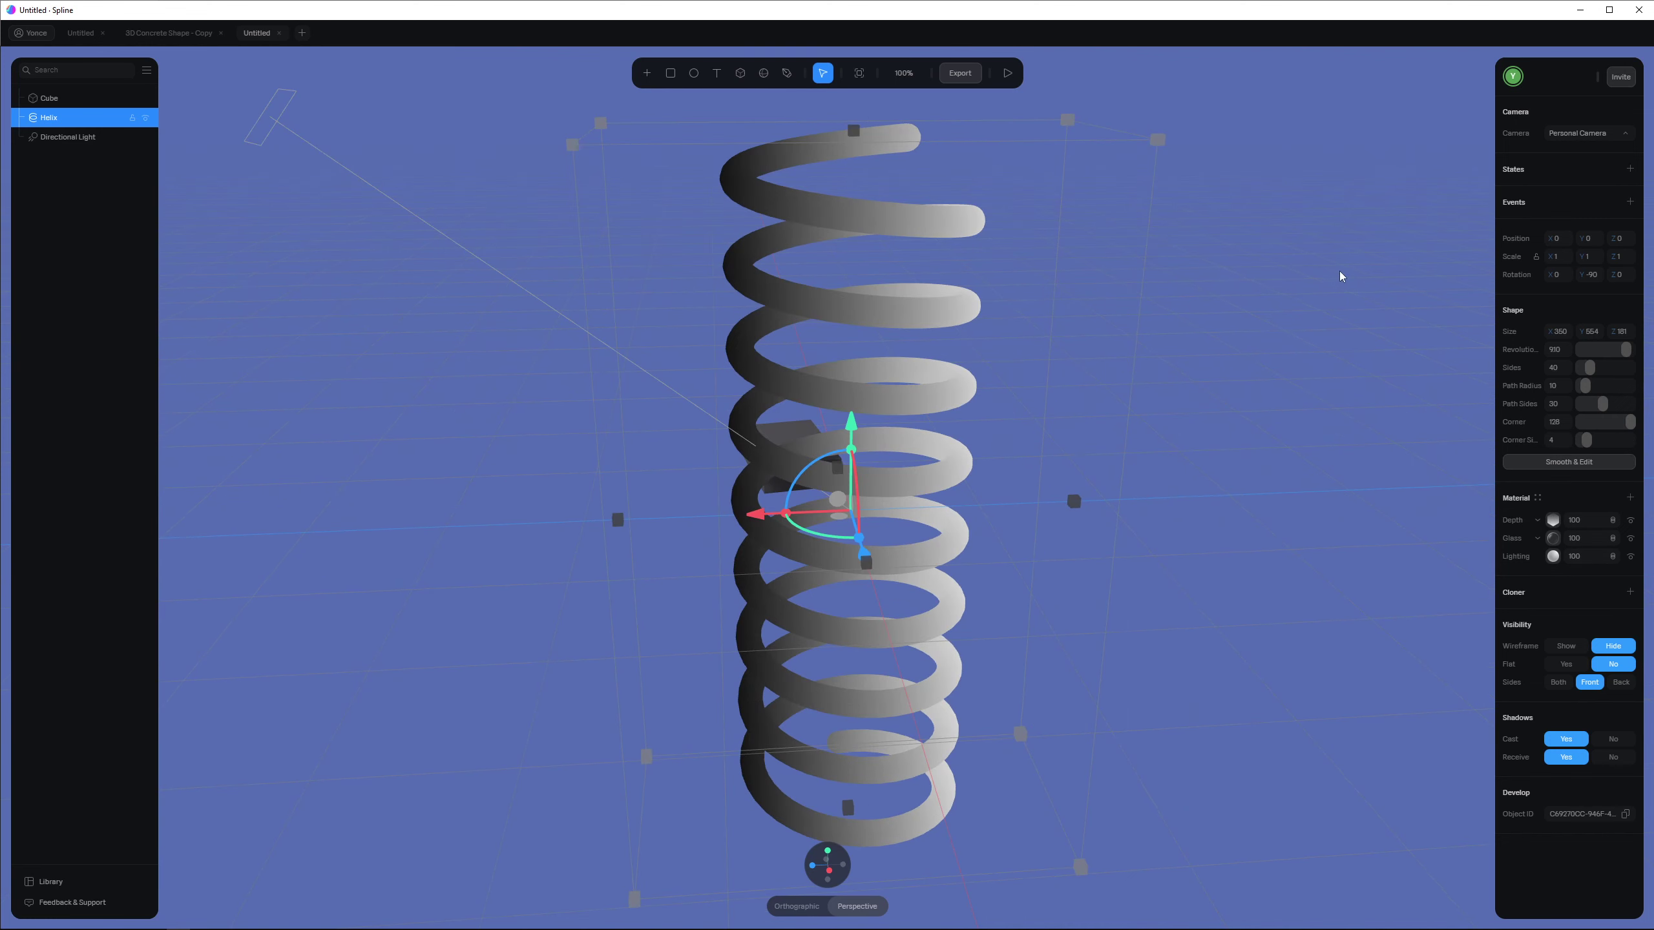
{"action": "left_click_drag", "start_coordinate": [918, 345], "coordinate": [1026, 352], "text": "alt"}
{"action": "left_click", "coordinate": [744, 488]}
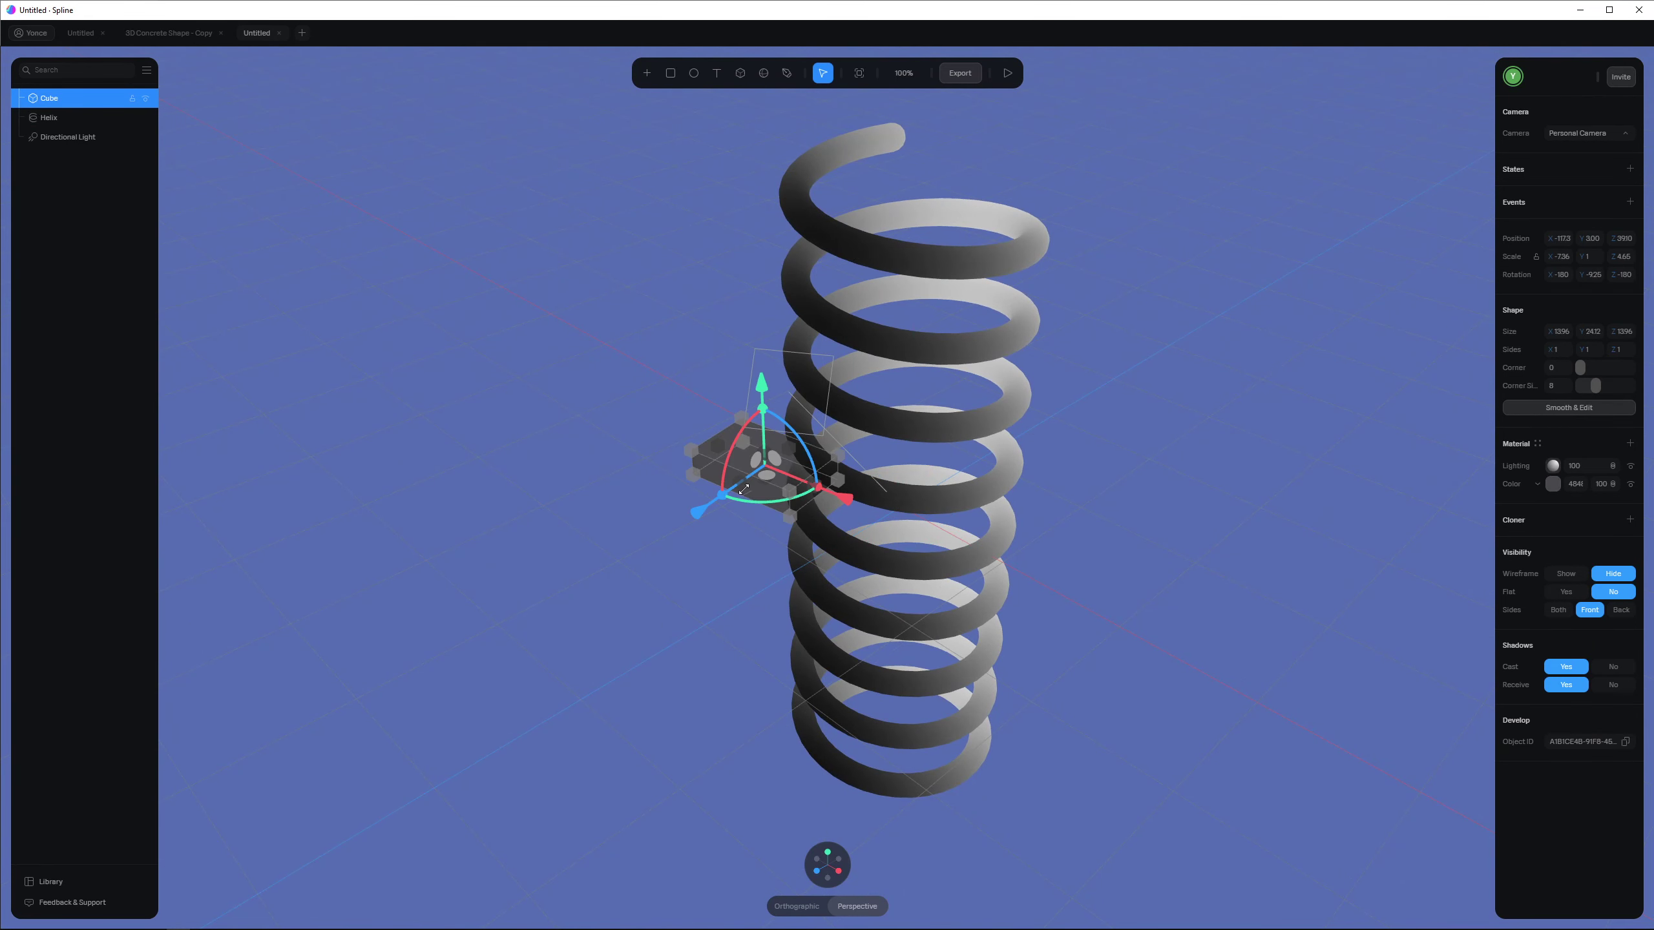
{"action": "key", "text": "Delete"}
{"action": "left_click_drag", "start_coordinate": [1086, 399], "coordinate": [1074, 384], "text": "alt"}
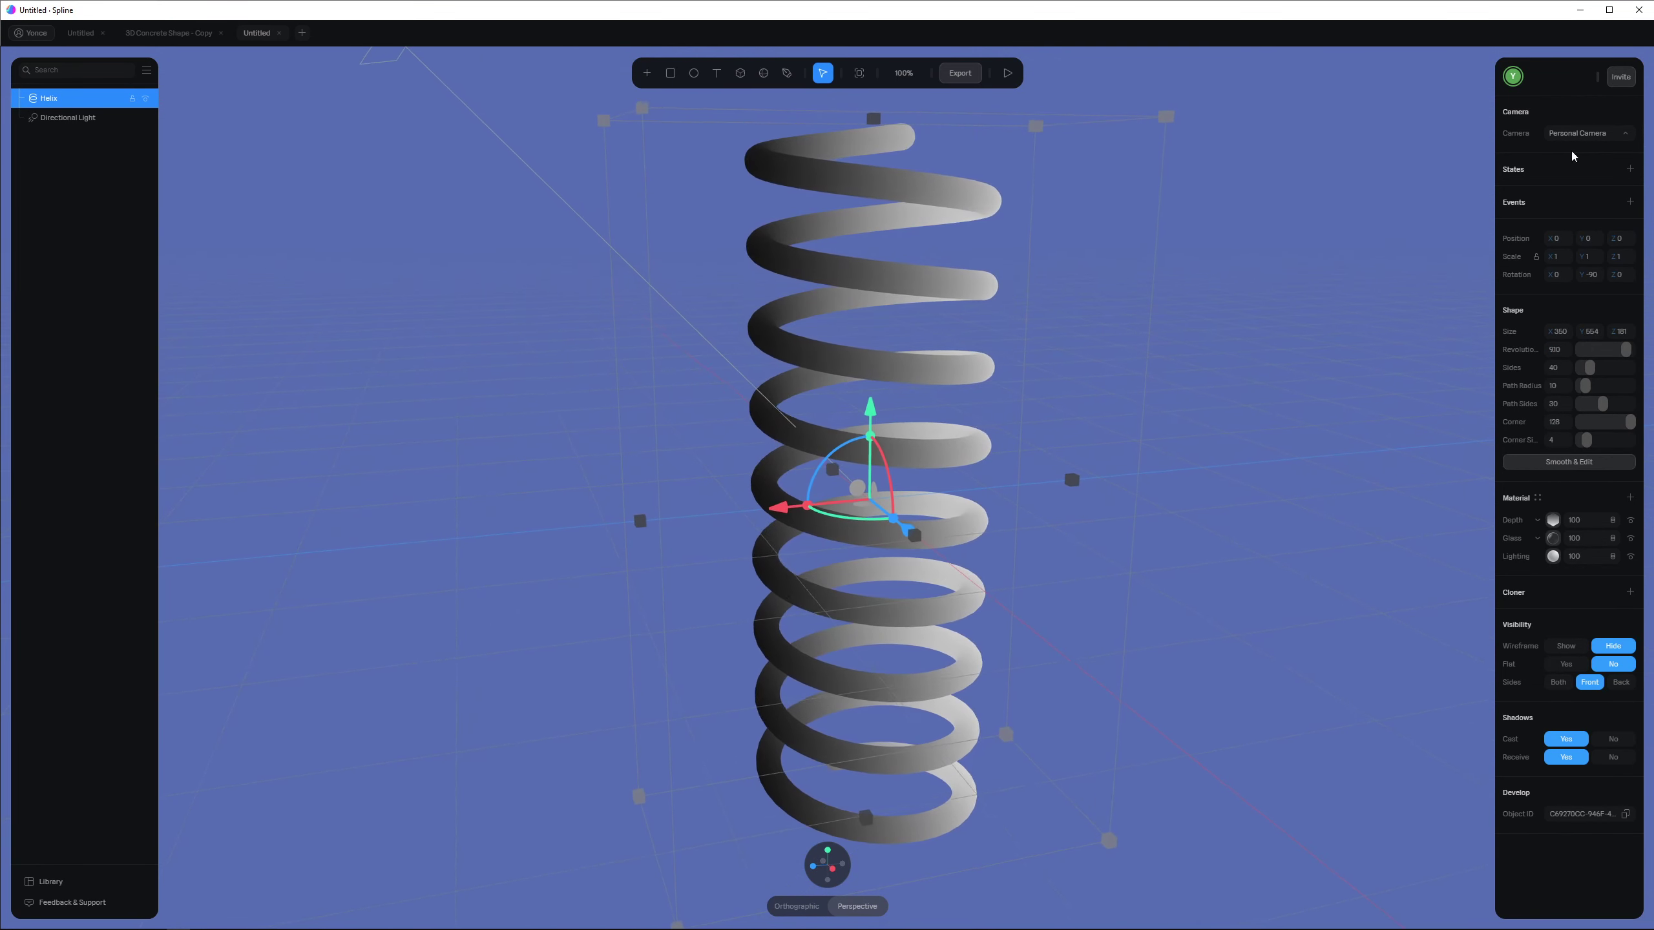
Step: Add a second state to the helix and stretch it in that state to a Y scale of 2.05
{"action": "left_click", "coordinate": [1630, 168]}
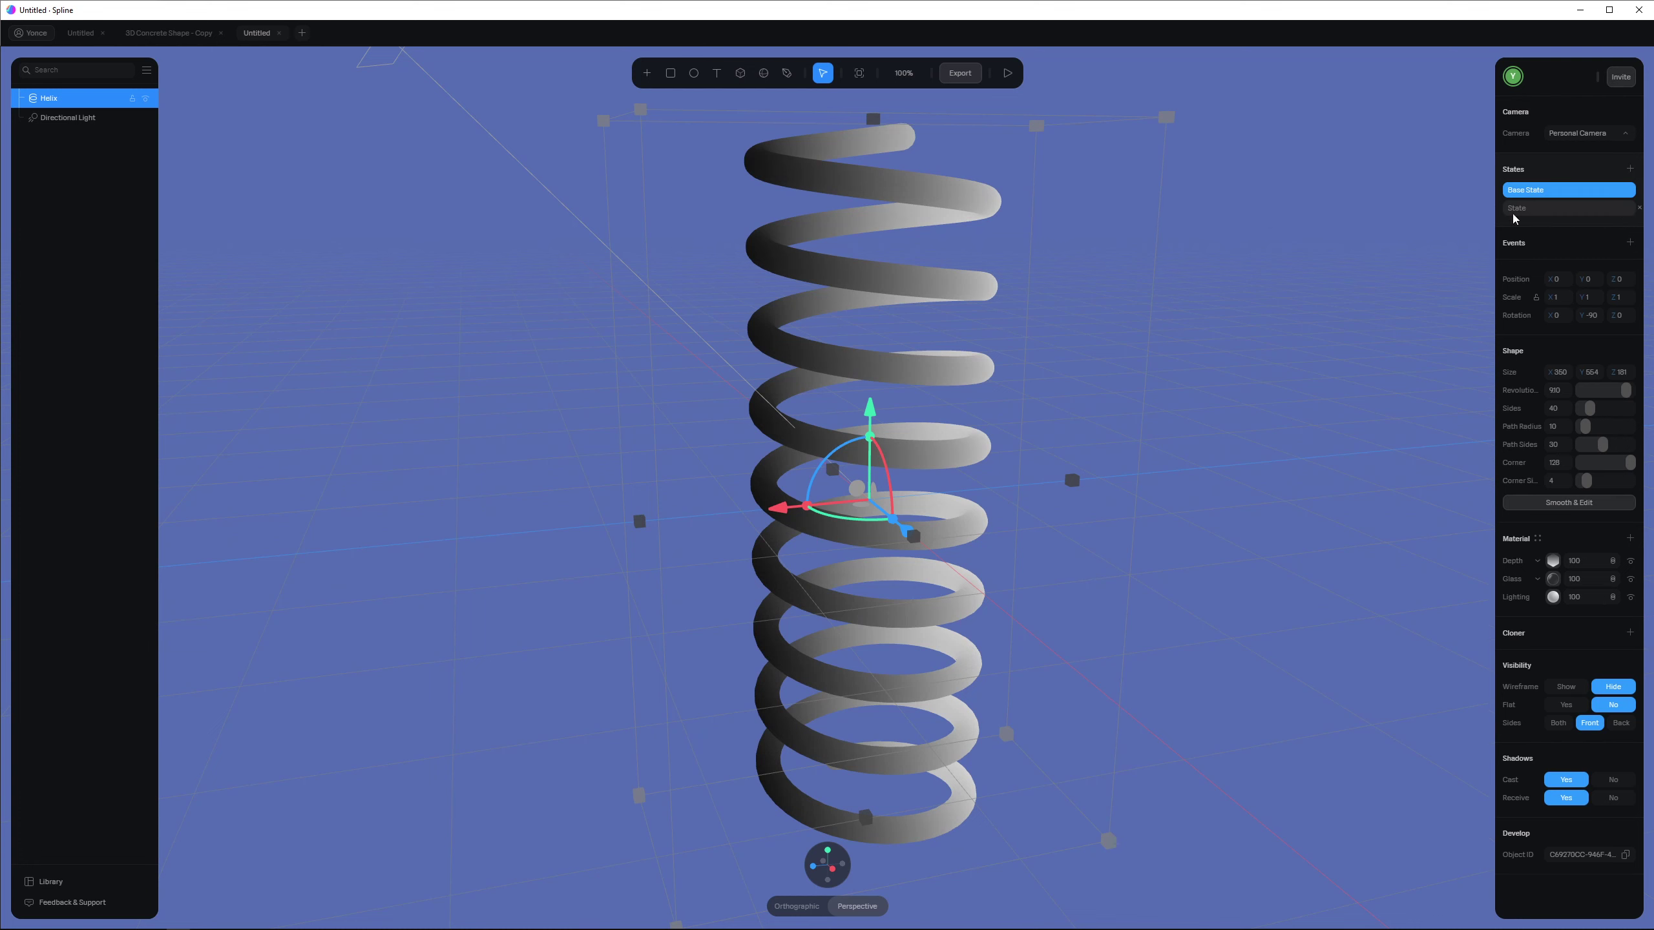
{"action": "left_click", "coordinate": [1531, 210]}
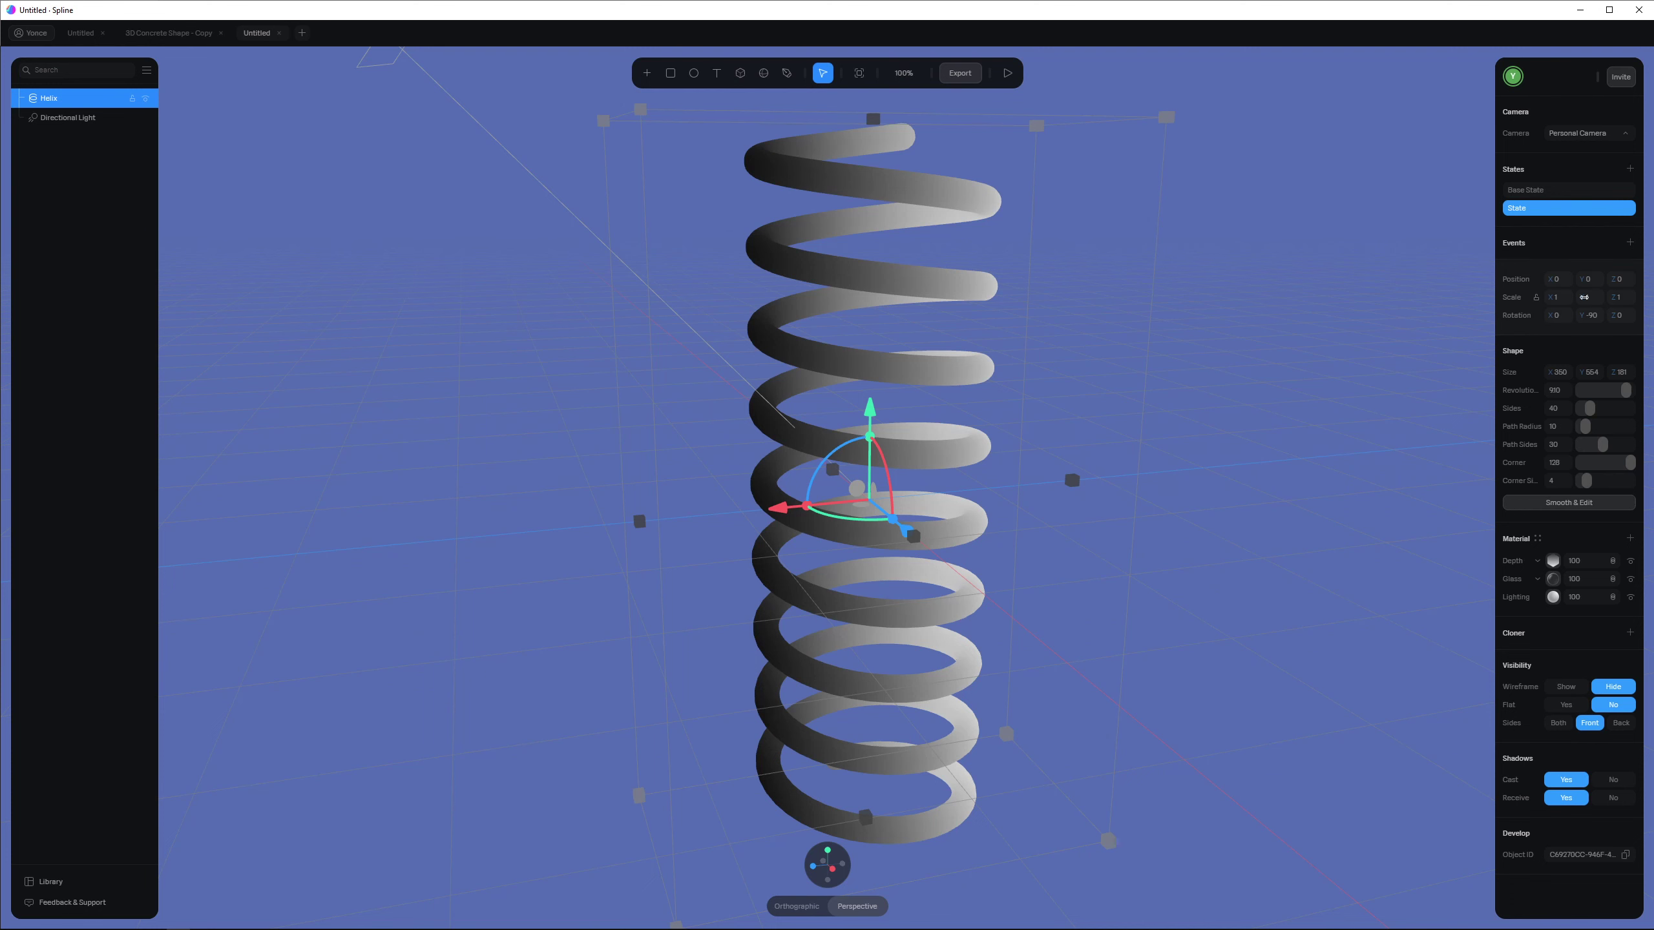
{"action": "mouse_move", "coordinate": [1582, 297]}
{"action": "left_mouse_down"}
{"action": "mouse_move", "coordinate": [1625, 296]}
{"action": "mouse_move", "coordinate": [1596, 296]}
{"action": "left_mouse_up"}
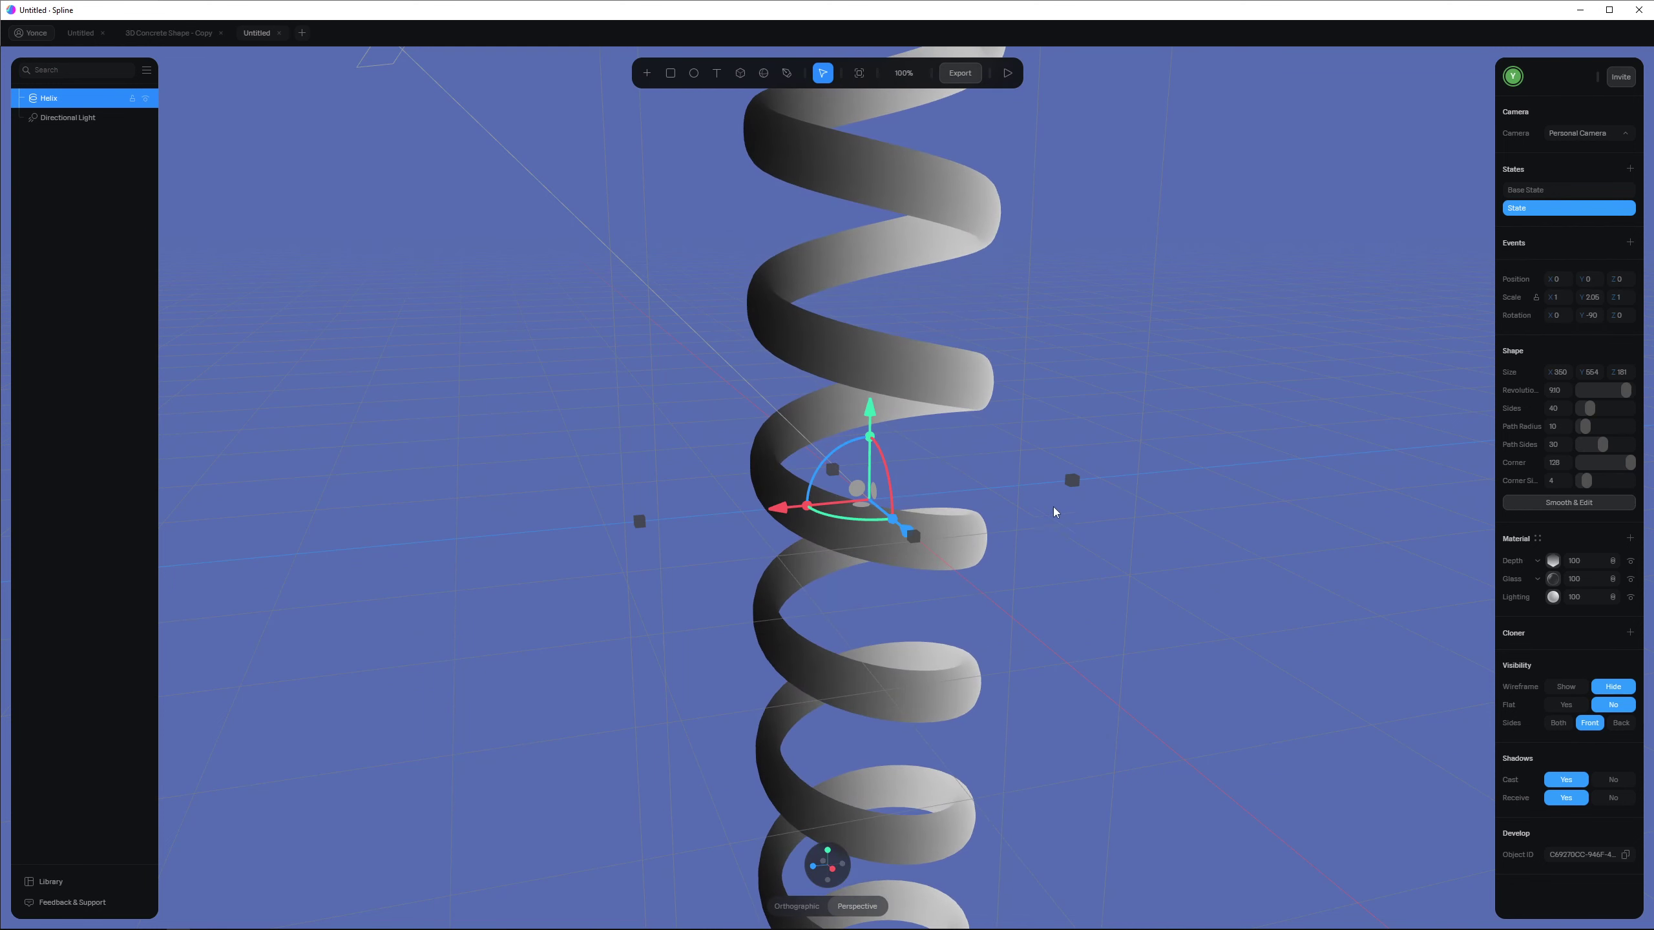
{"action": "middle_click_drag", "start_coordinate": [1181, 495], "coordinate": [1160, 486]}
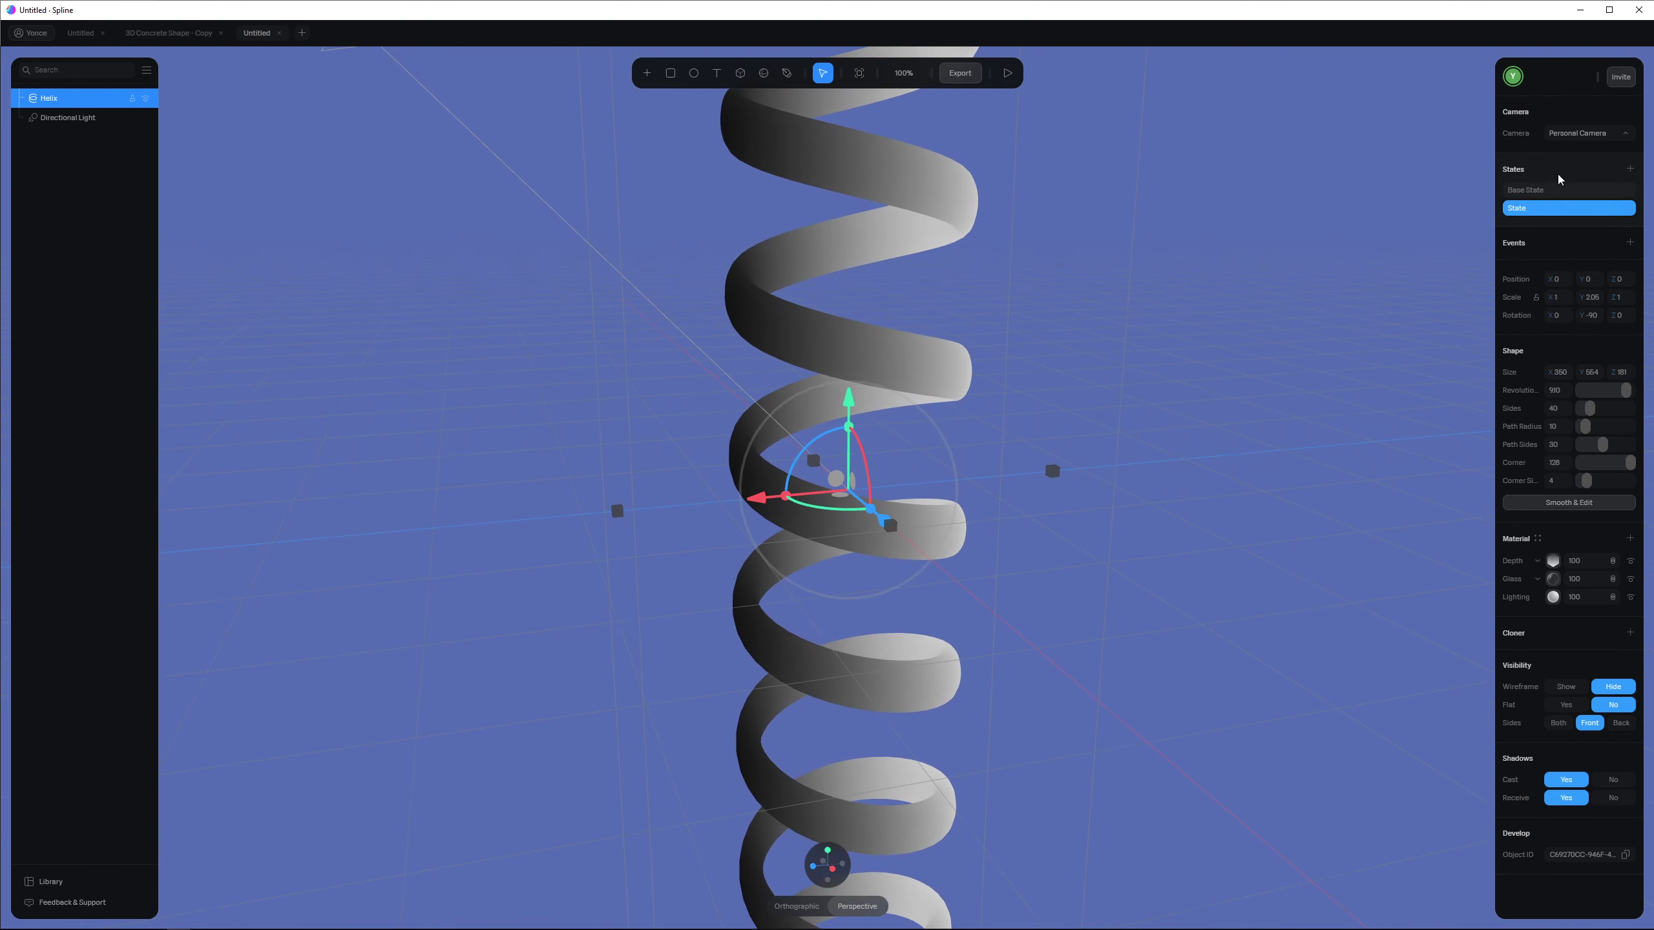
Step: Switch between the helix's Base State and State to compare the original and stretched shapes
{"action": "left_click", "coordinate": [1537, 190]}
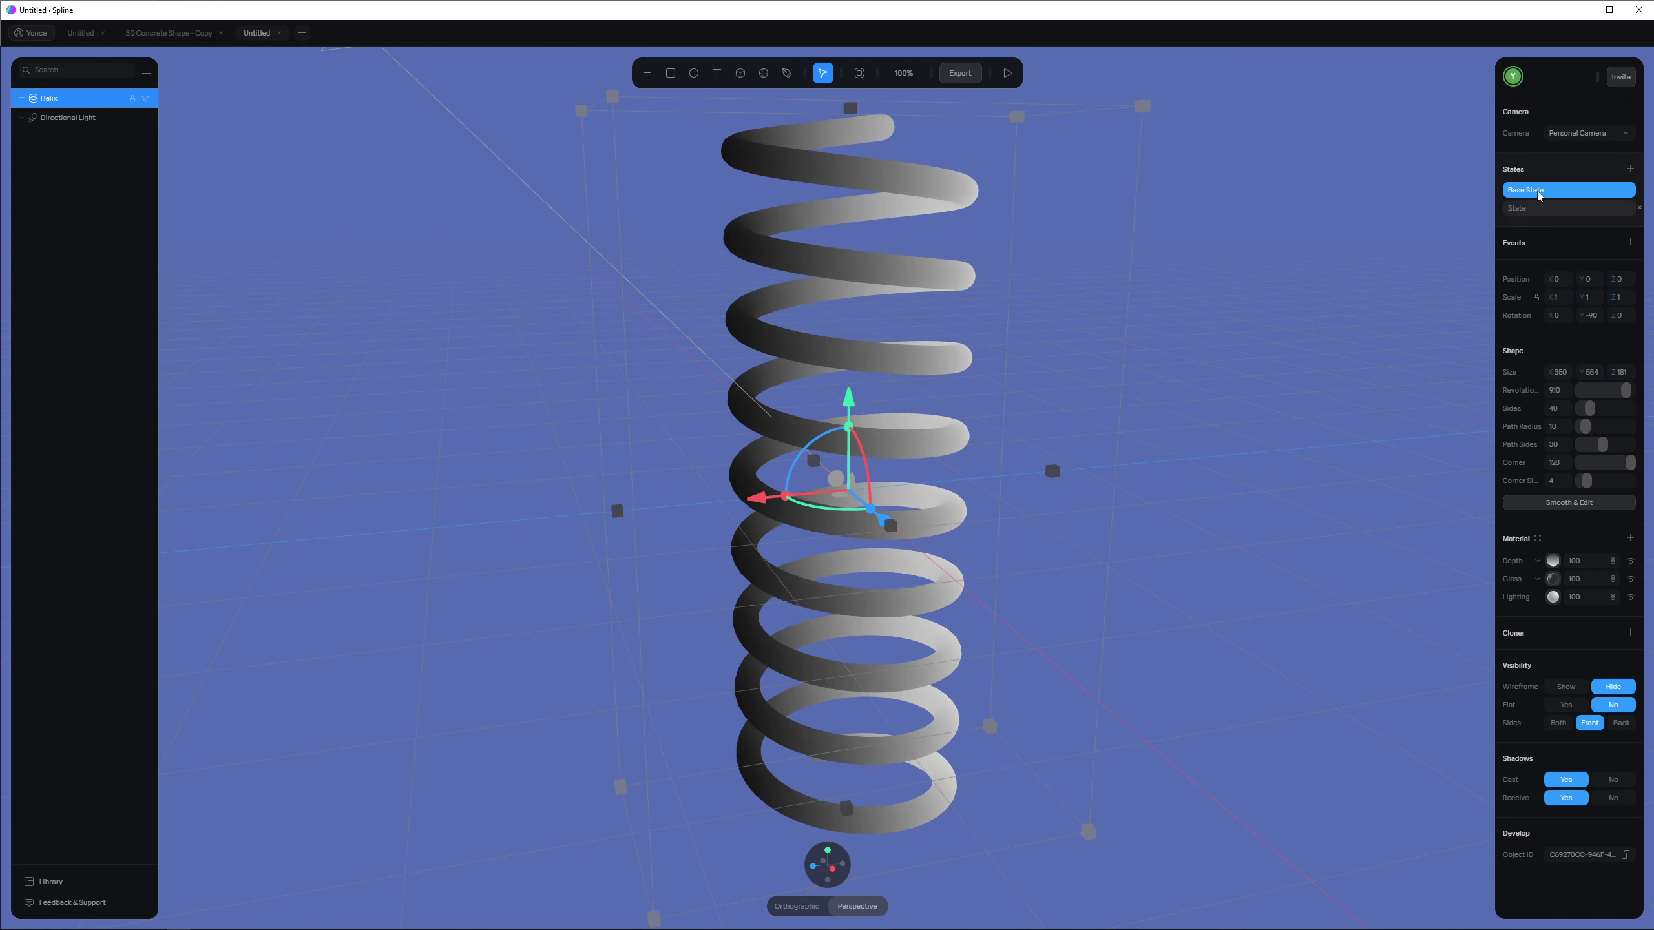
{"action": "left_click", "coordinate": [1538, 208]}
{"action": "left_click", "coordinate": [1539, 192]}
{"action": "left_click", "coordinate": [1538, 209]}
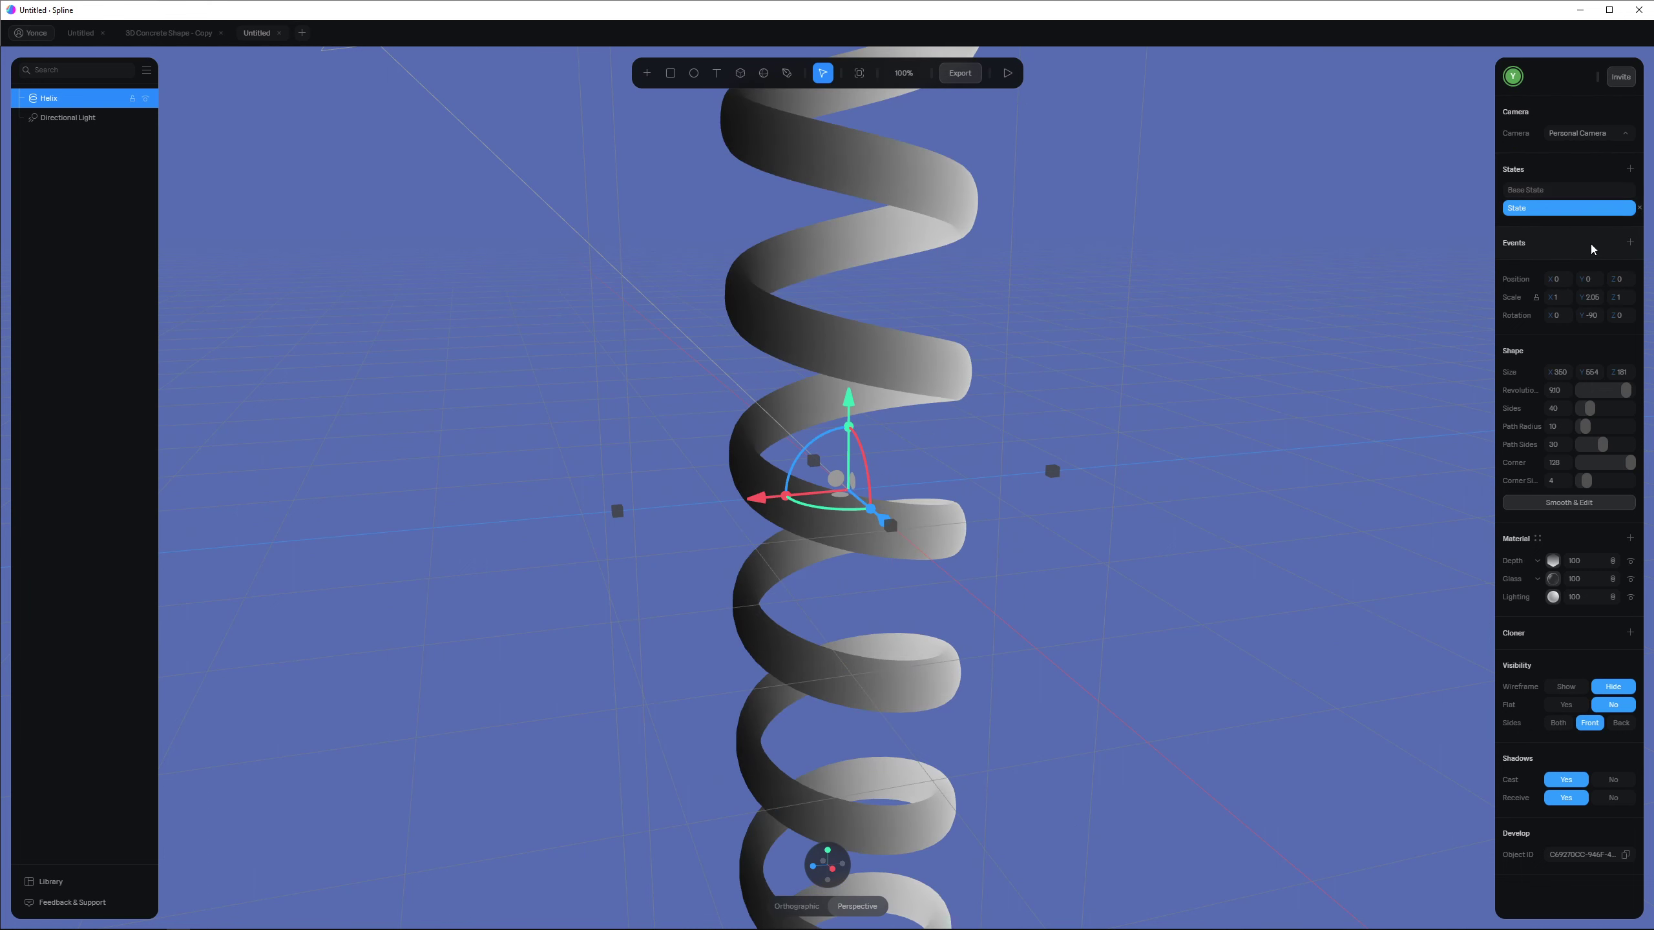
Step: Add a Mouse hover event to the helix that targets State, with Cycle and Rewind set to Yes
{"action": "left_click", "coordinate": [1630, 243]}
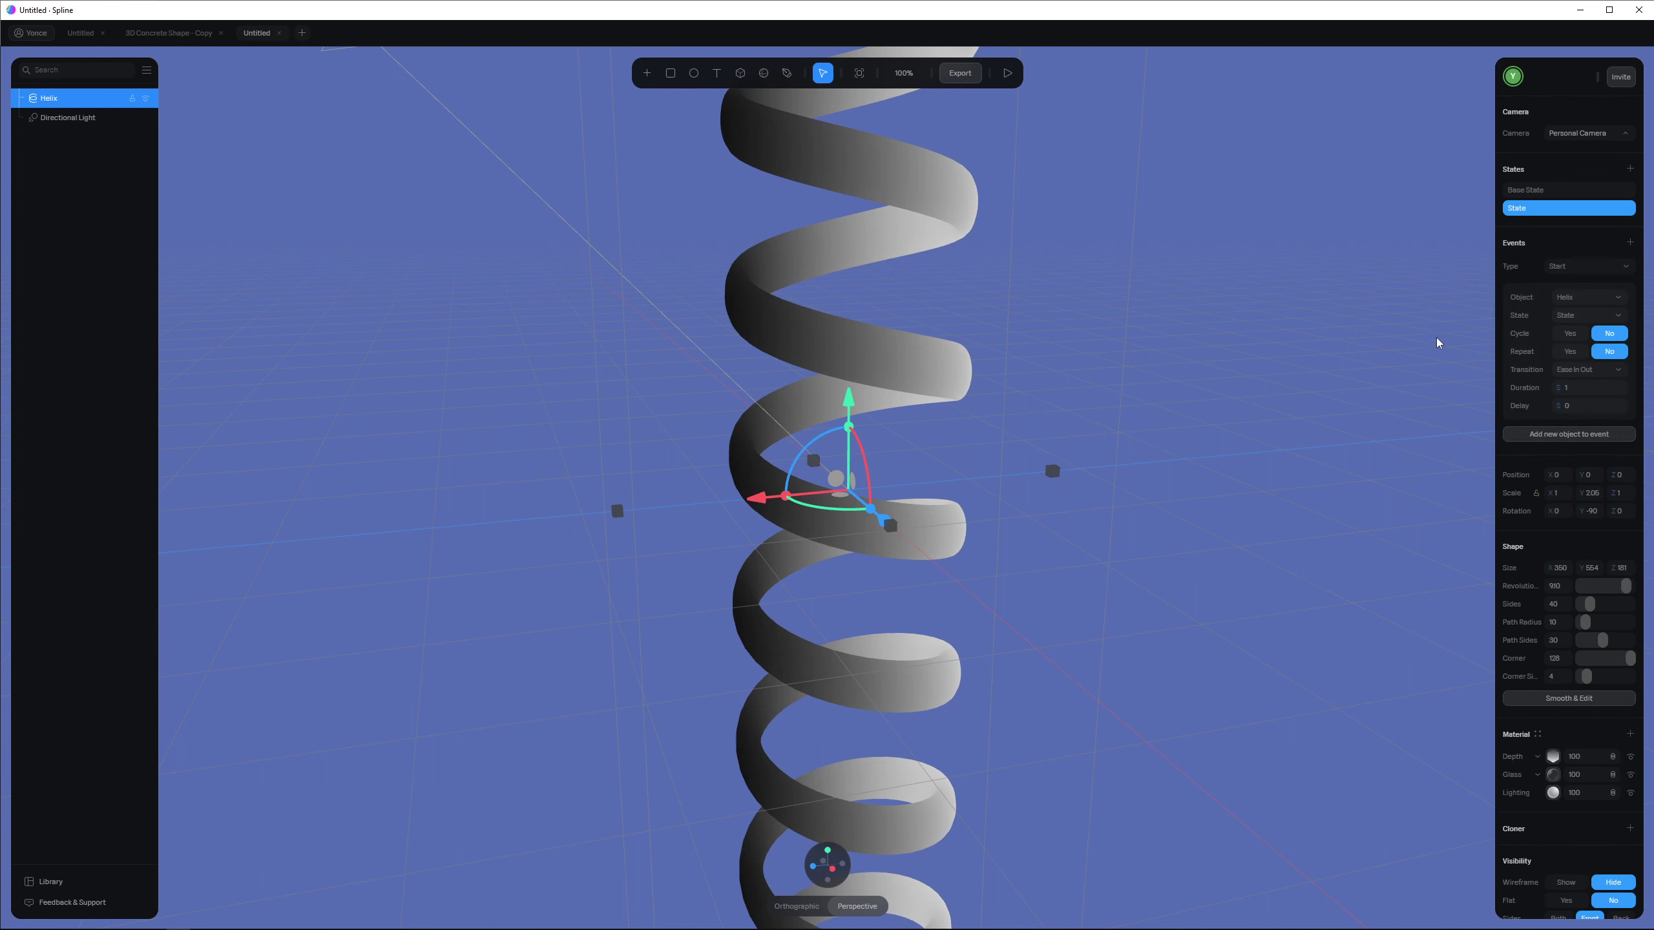
{"action": "left_click", "coordinate": [1581, 267]}
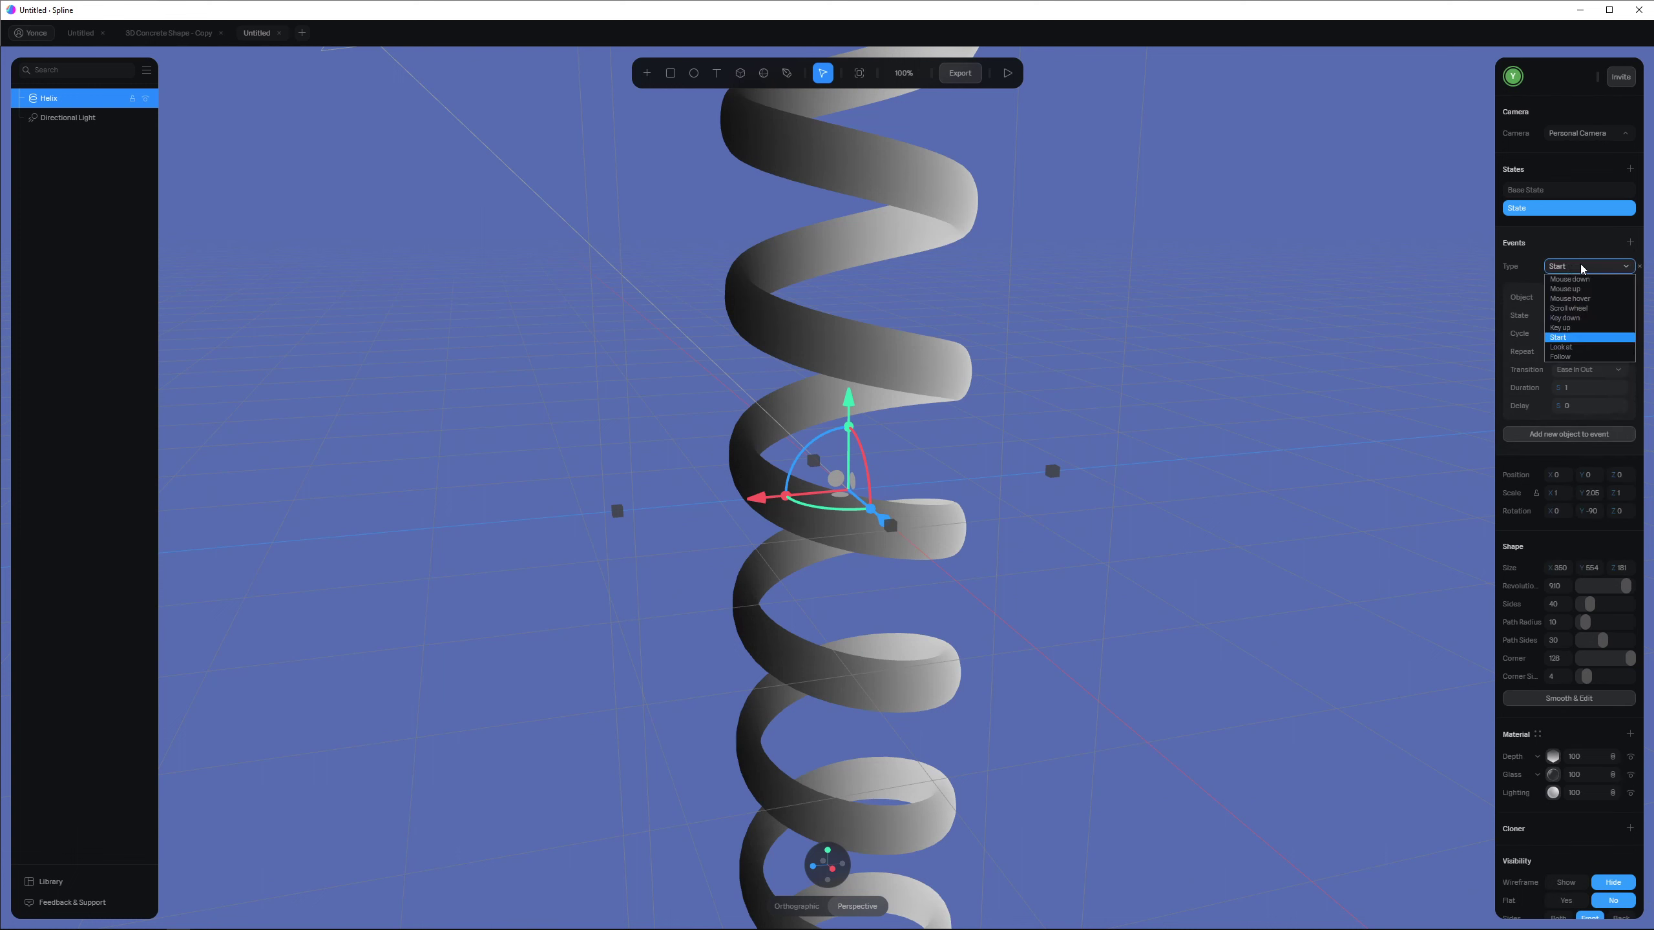
{"action": "left_click", "coordinate": [1582, 300]}
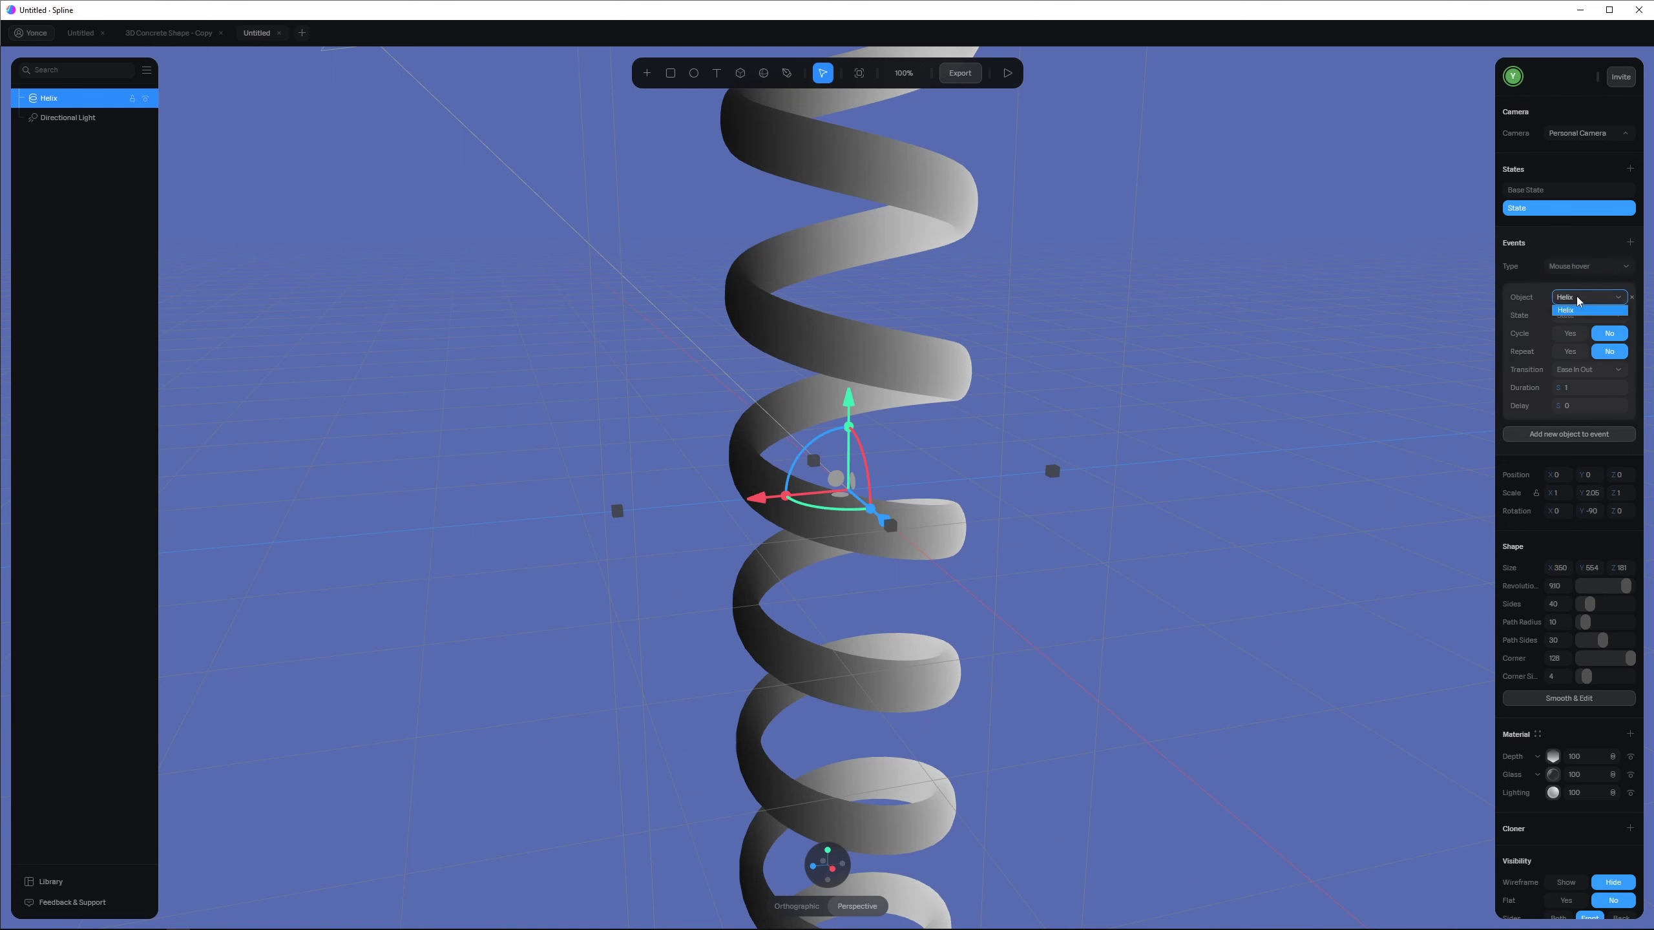
{"action": "left_click", "coordinate": [1589, 315]}
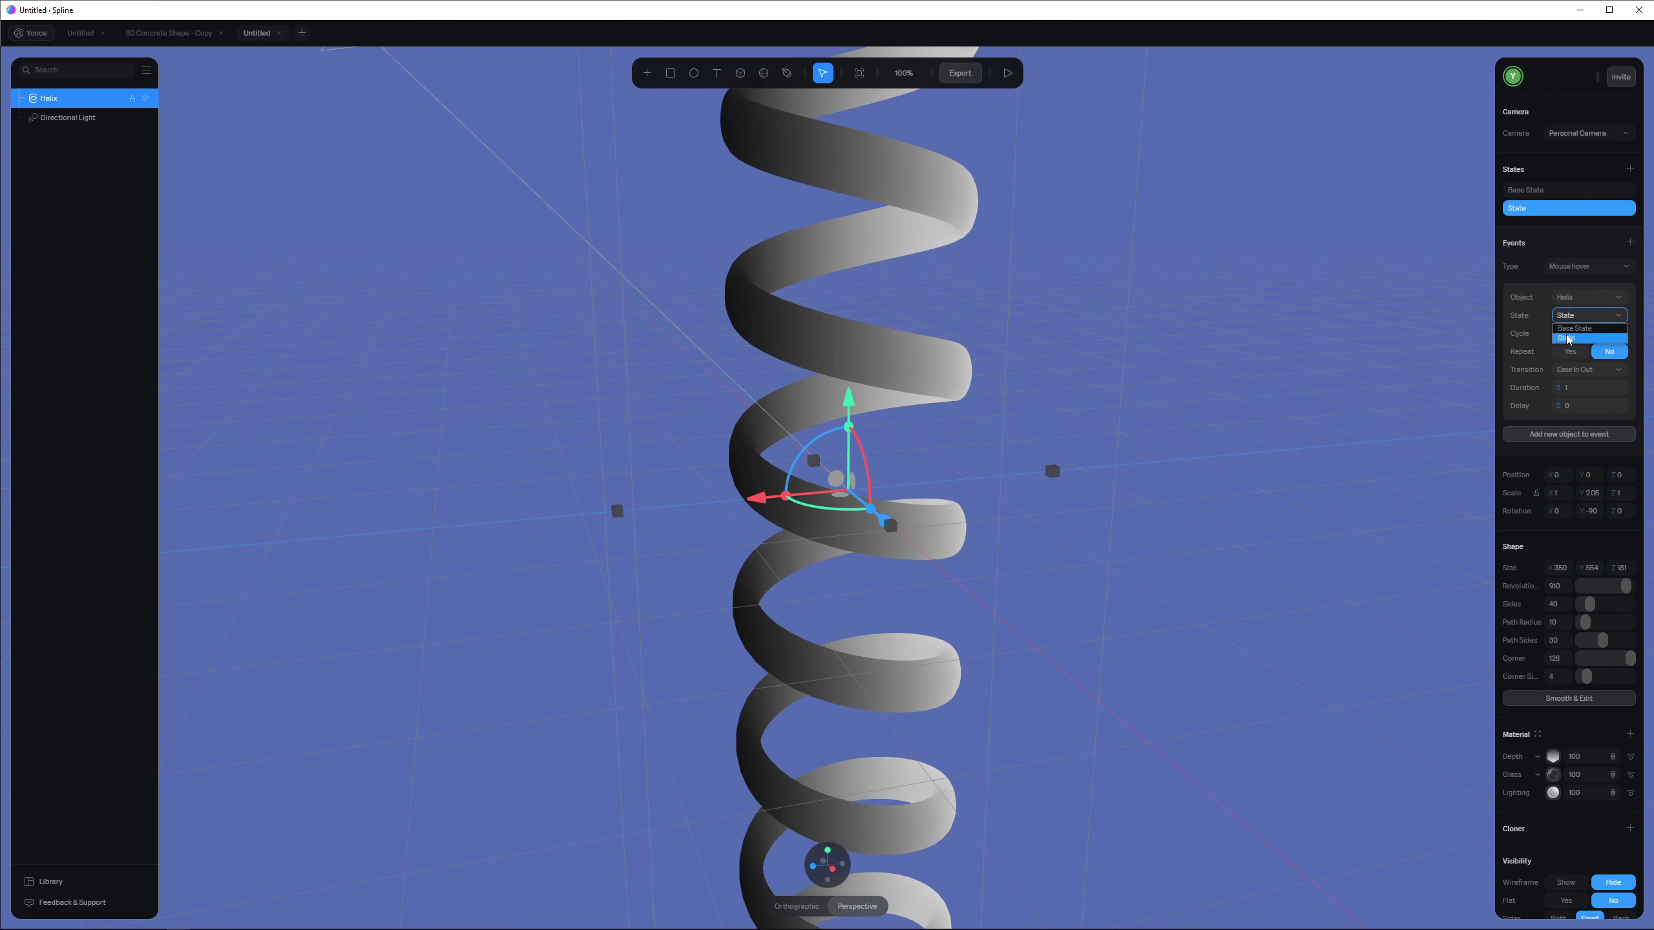
{"action": "left_click", "coordinate": [1568, 342]}
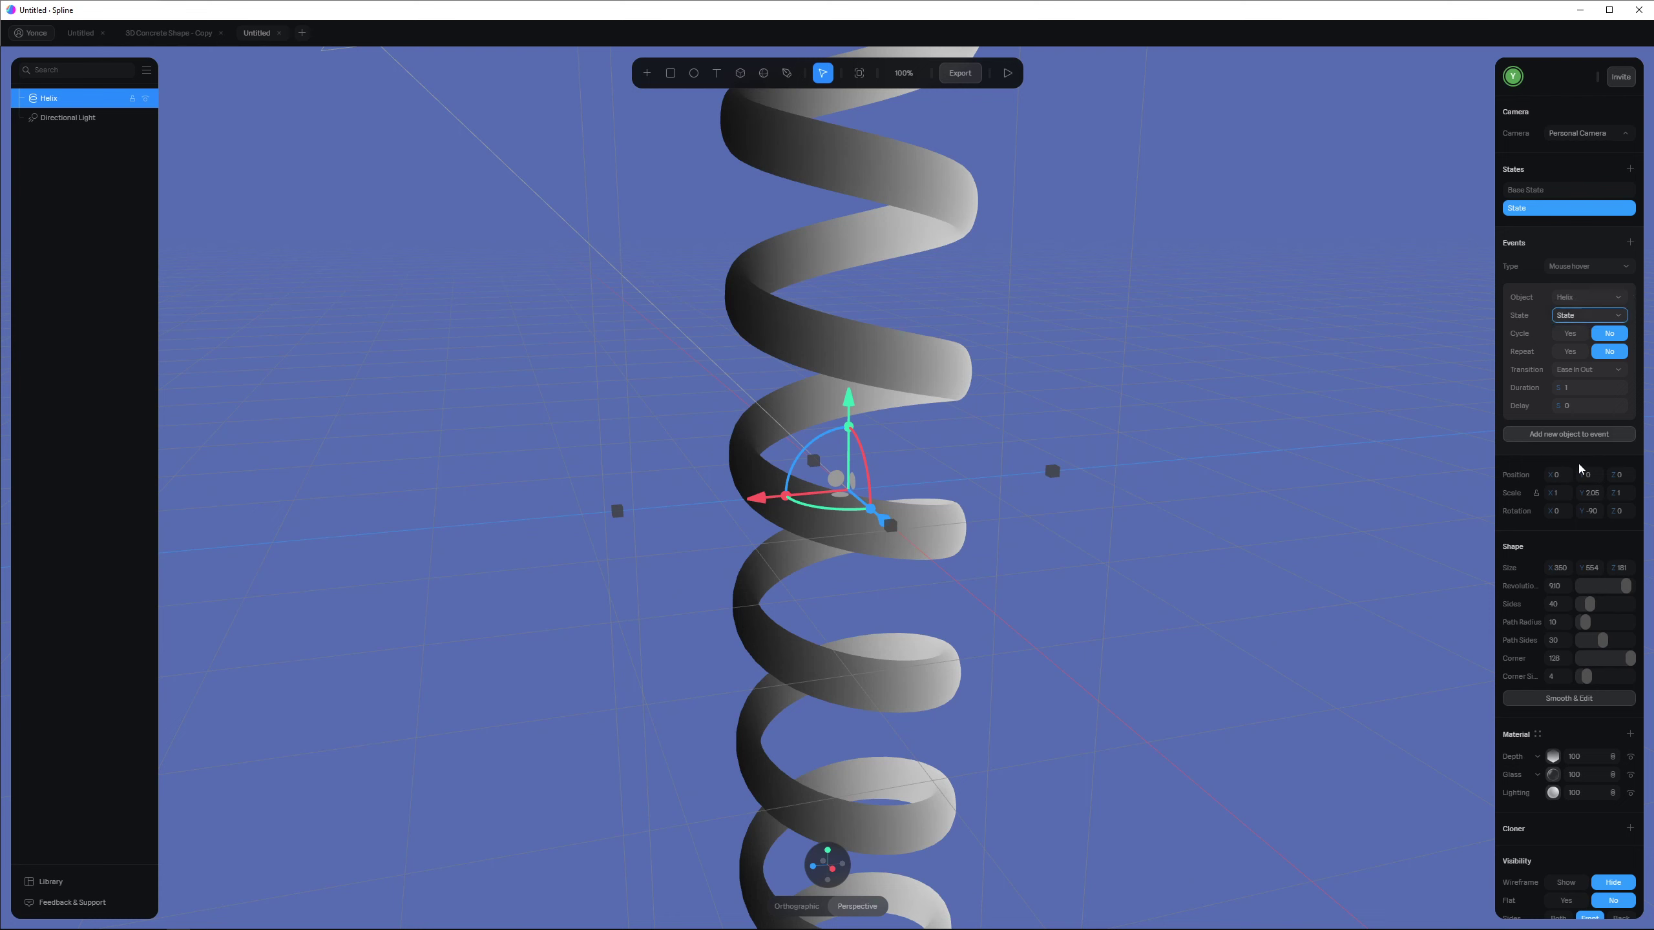
{"action": "left_click", "coordinate": [1572, 334]}
{"action": "left_click", "coordinate": [1581, 353]}
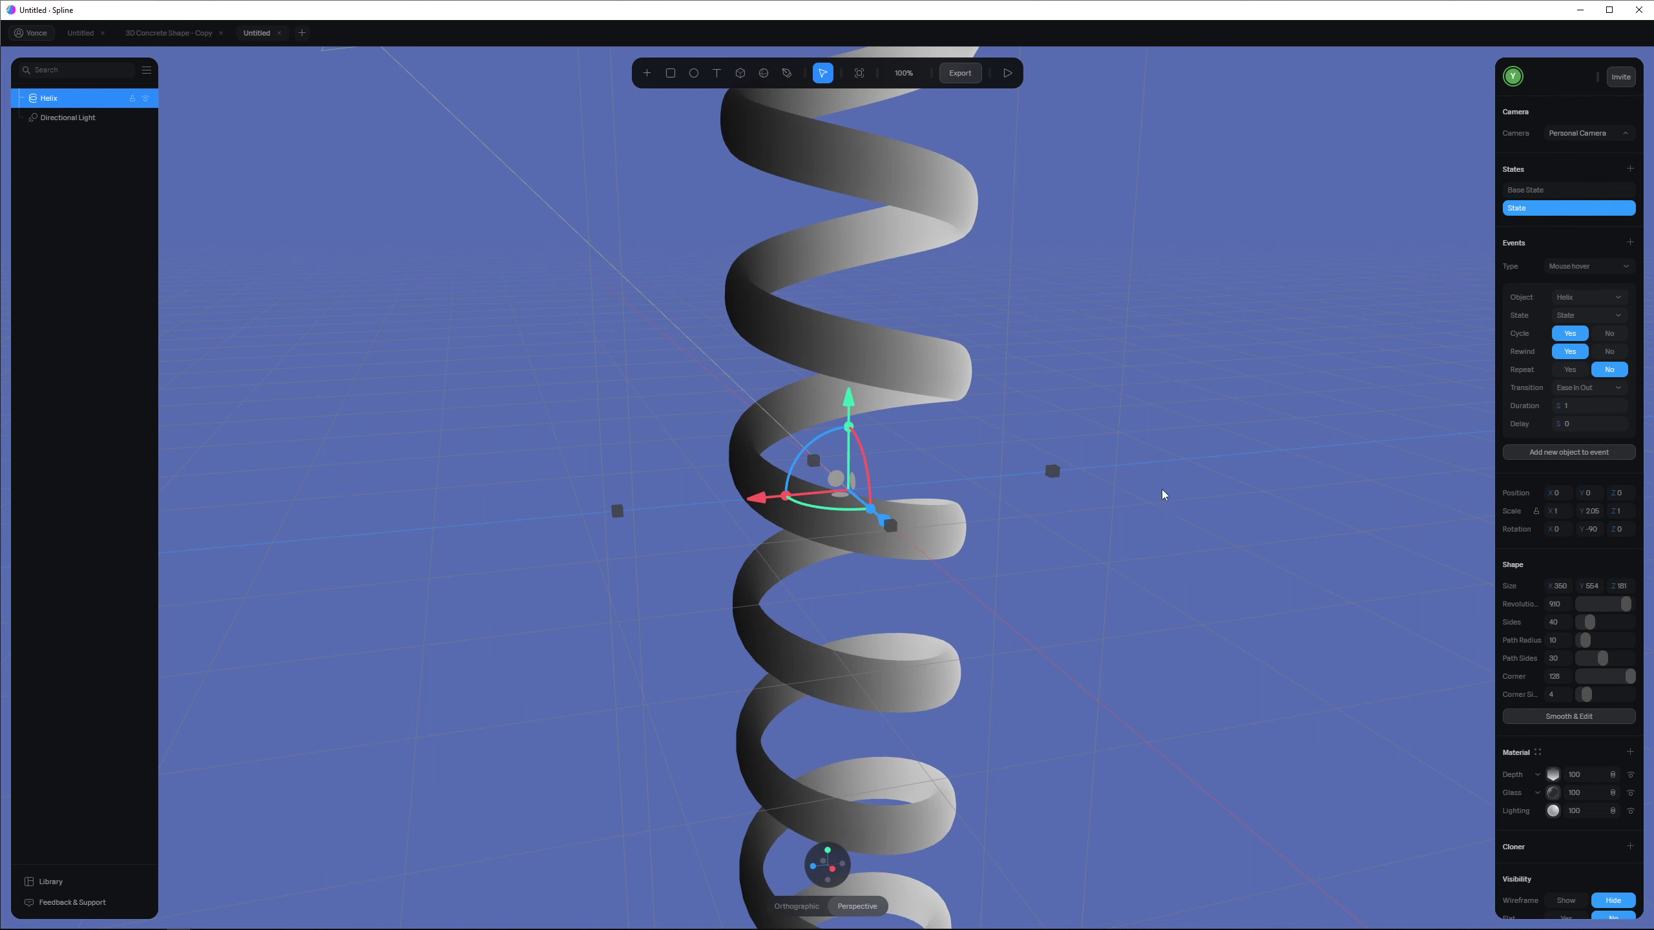
{"action": "left_click_drag", "start_coordinate": [1163, 495], "coordinate": [1134, 494], "text": "alt"}
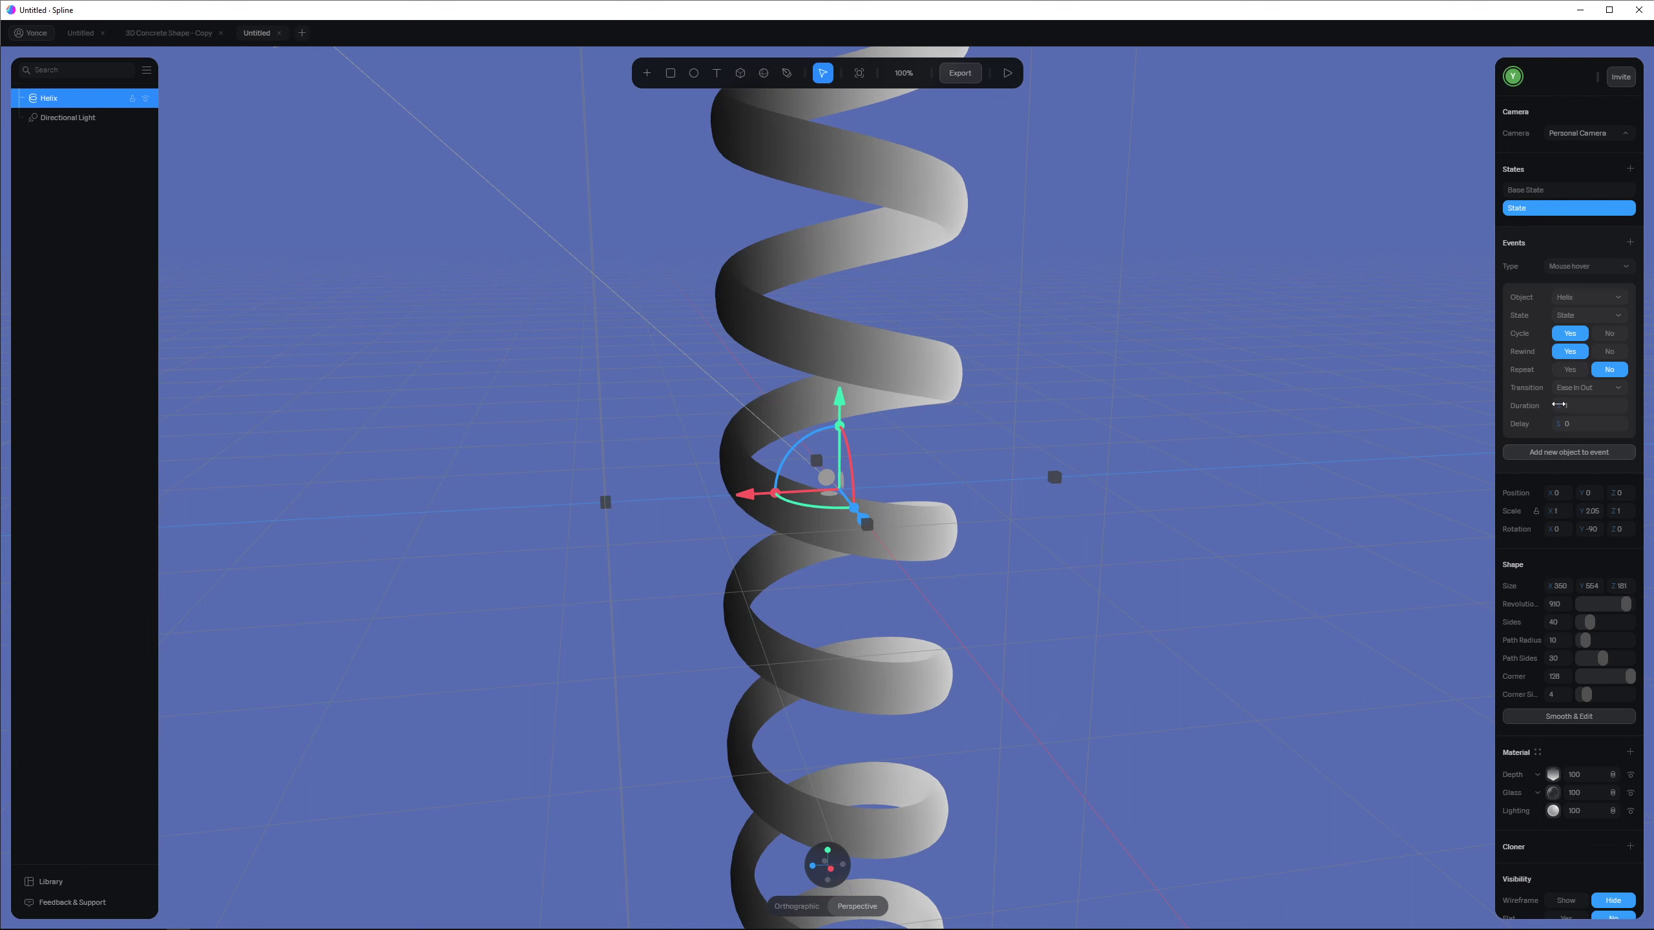
Step: Try a different duration for the hover event and preview the animation in play mode
{"action": "left_click_drag", "start_coordinate": [1571, 404], "coordinate": [1553, 405]}
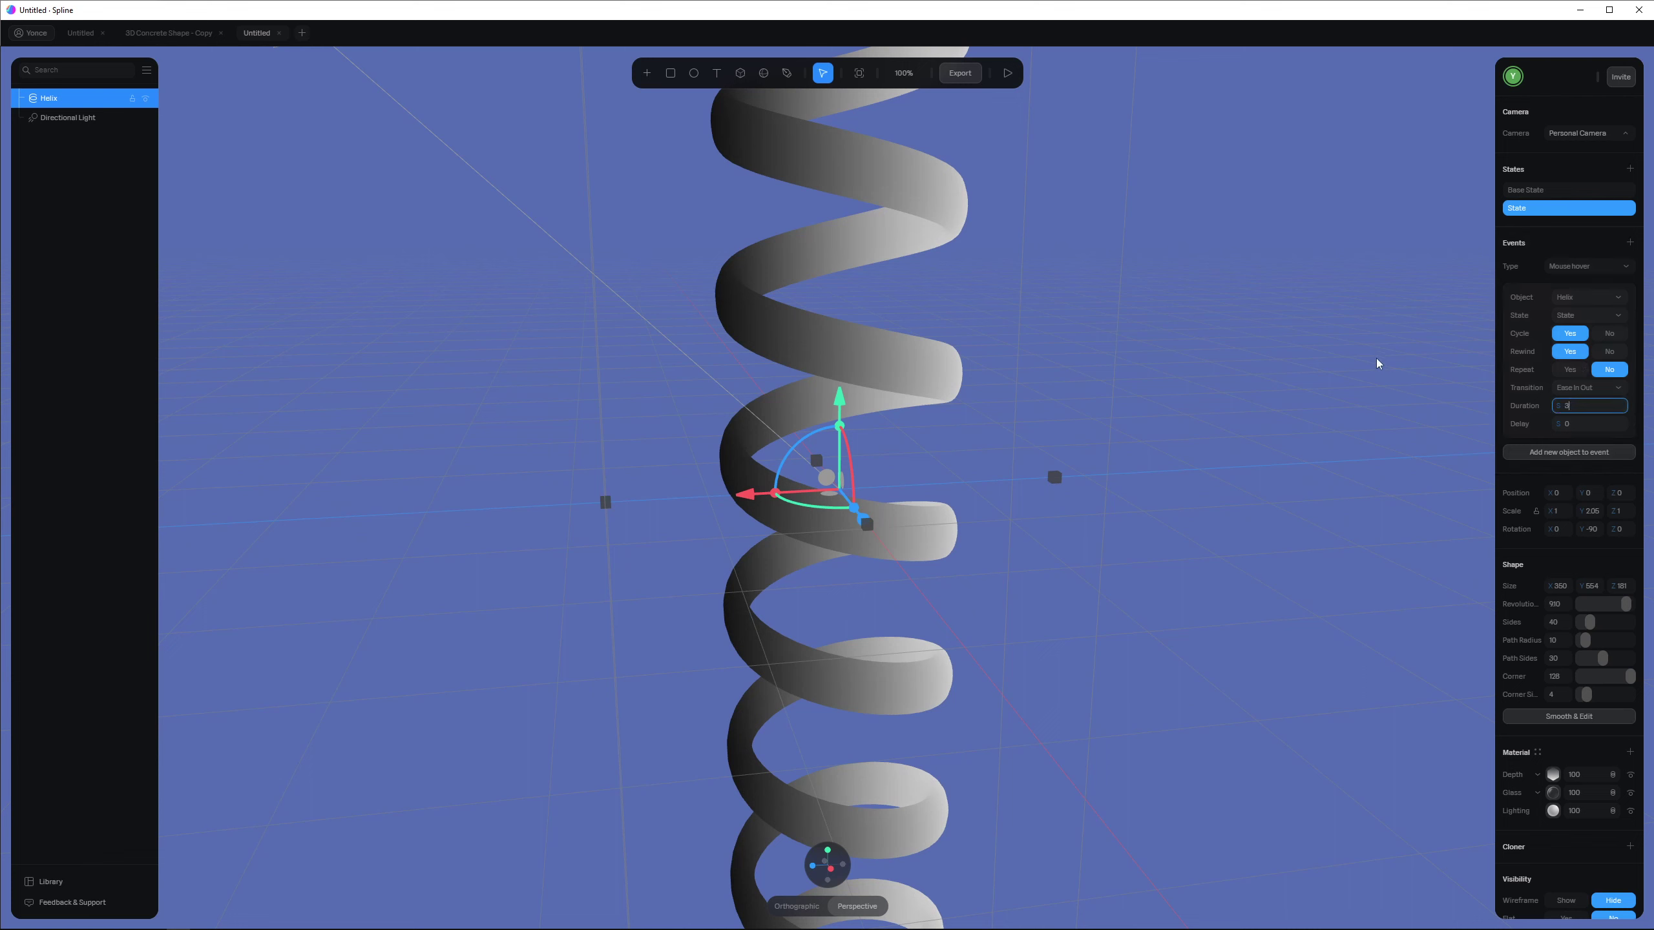
{"action": "left_click", "coordinate": [1376, 359]}
{"action": "left_click", "coordinate": [842, 396]}
{"action": "left_click", "coordinate": [1008, 73]}
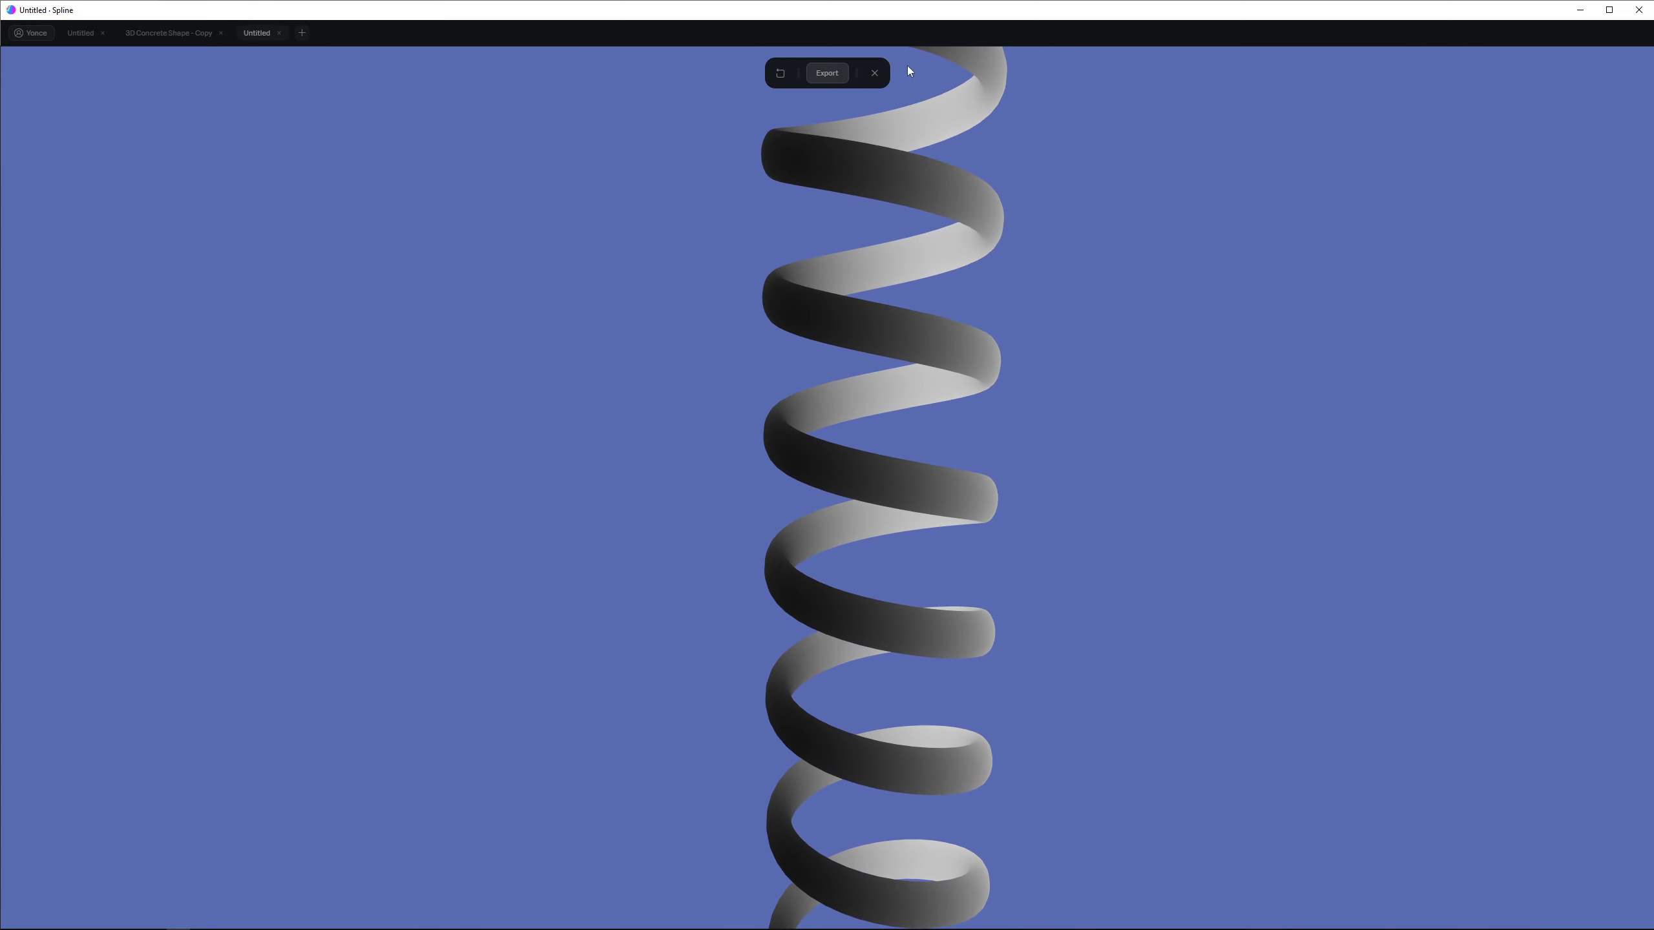
{"action": "left_click", "coordinate": [875, 73]}
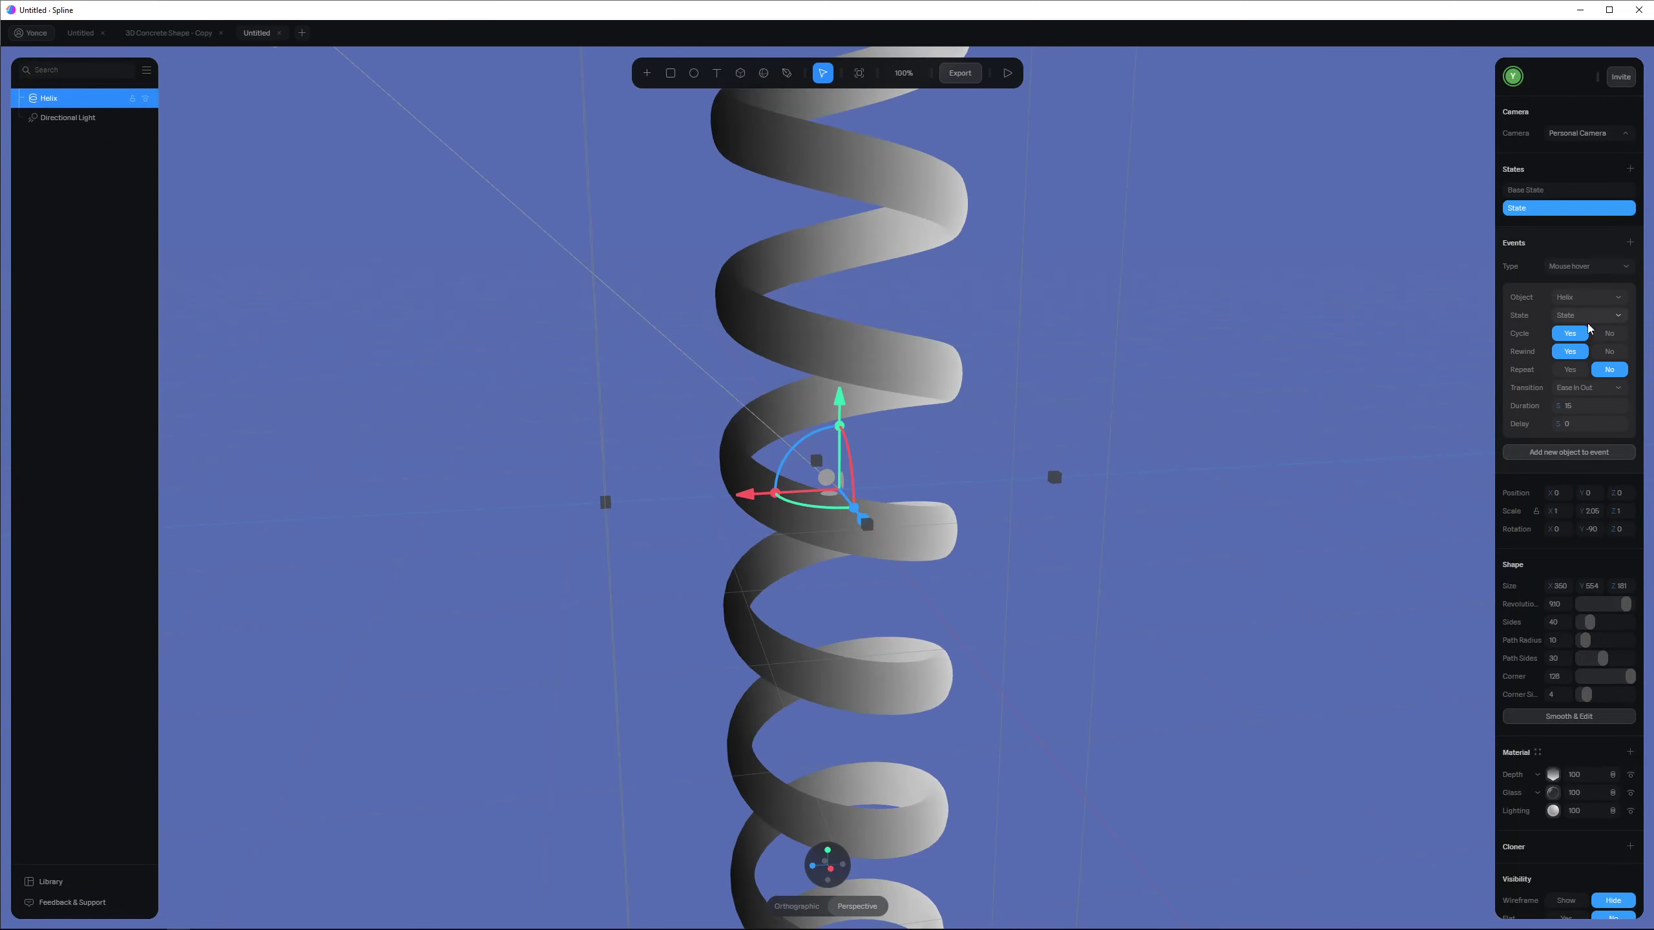
Step: Set the hover event's duration to 2 and preview the helix's hover animation in play mode
{"action": "left_click", "coordinate": [1569, 407]}
{"action": "type", "text": "2"}
{"action": "key", "text": "Return"}
{"action": "left_click", "coordinate": [1236, 318]}
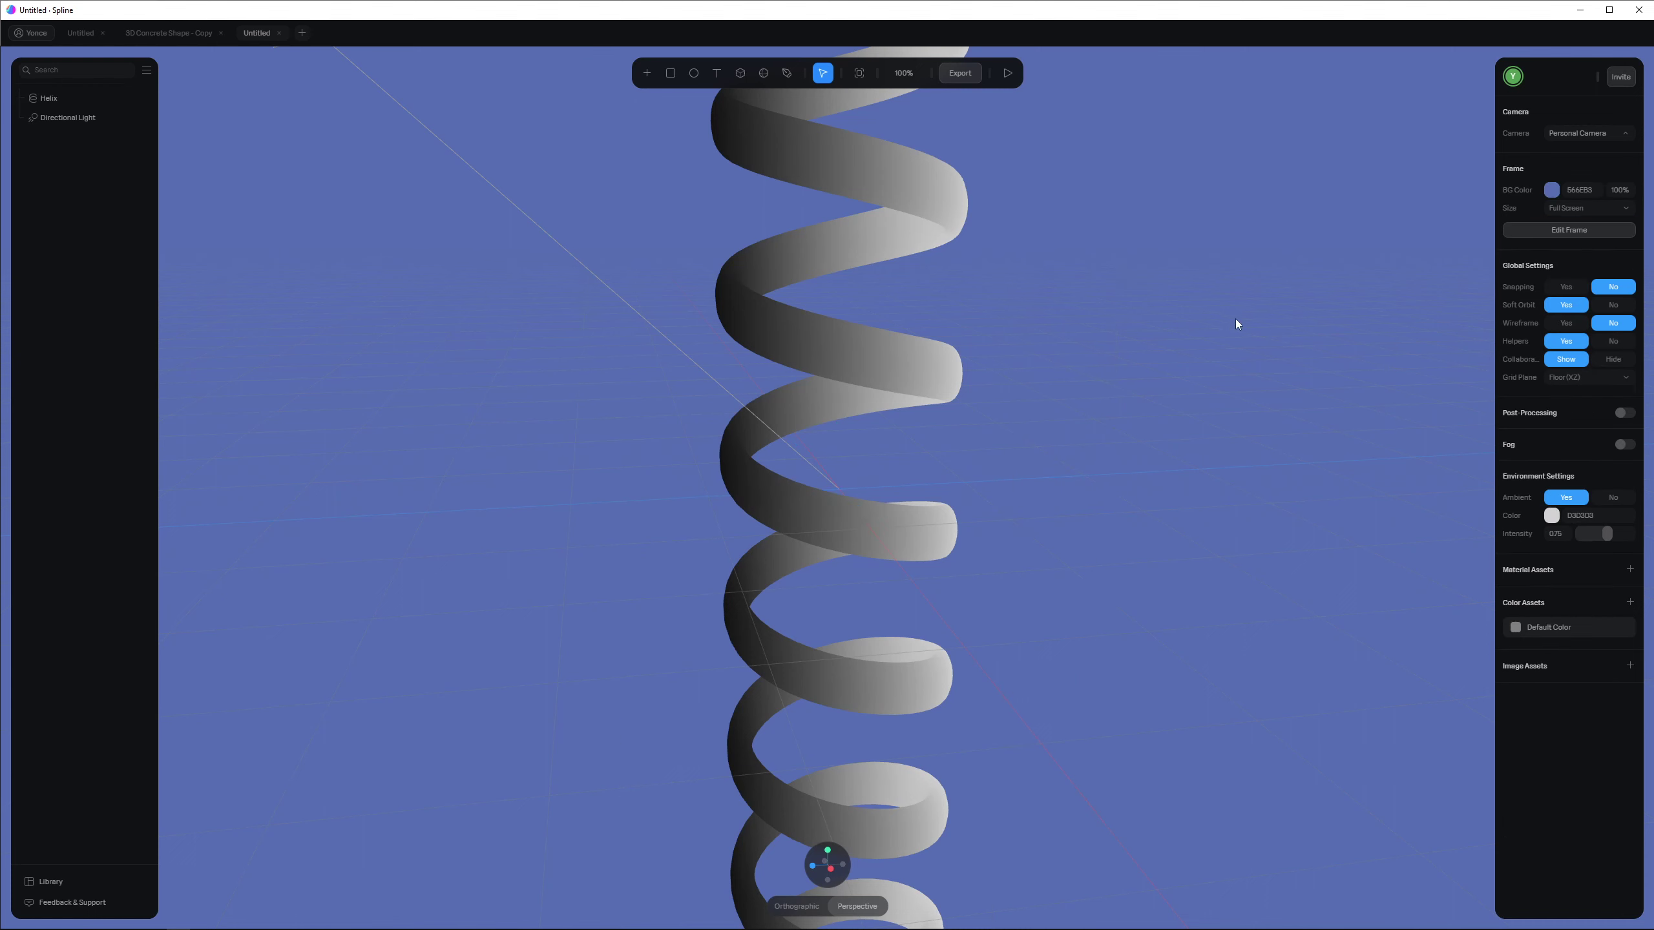
{"action": "left_click", "coordinate": [818, 170]}
{"action": "key", "text": "shift+space"}
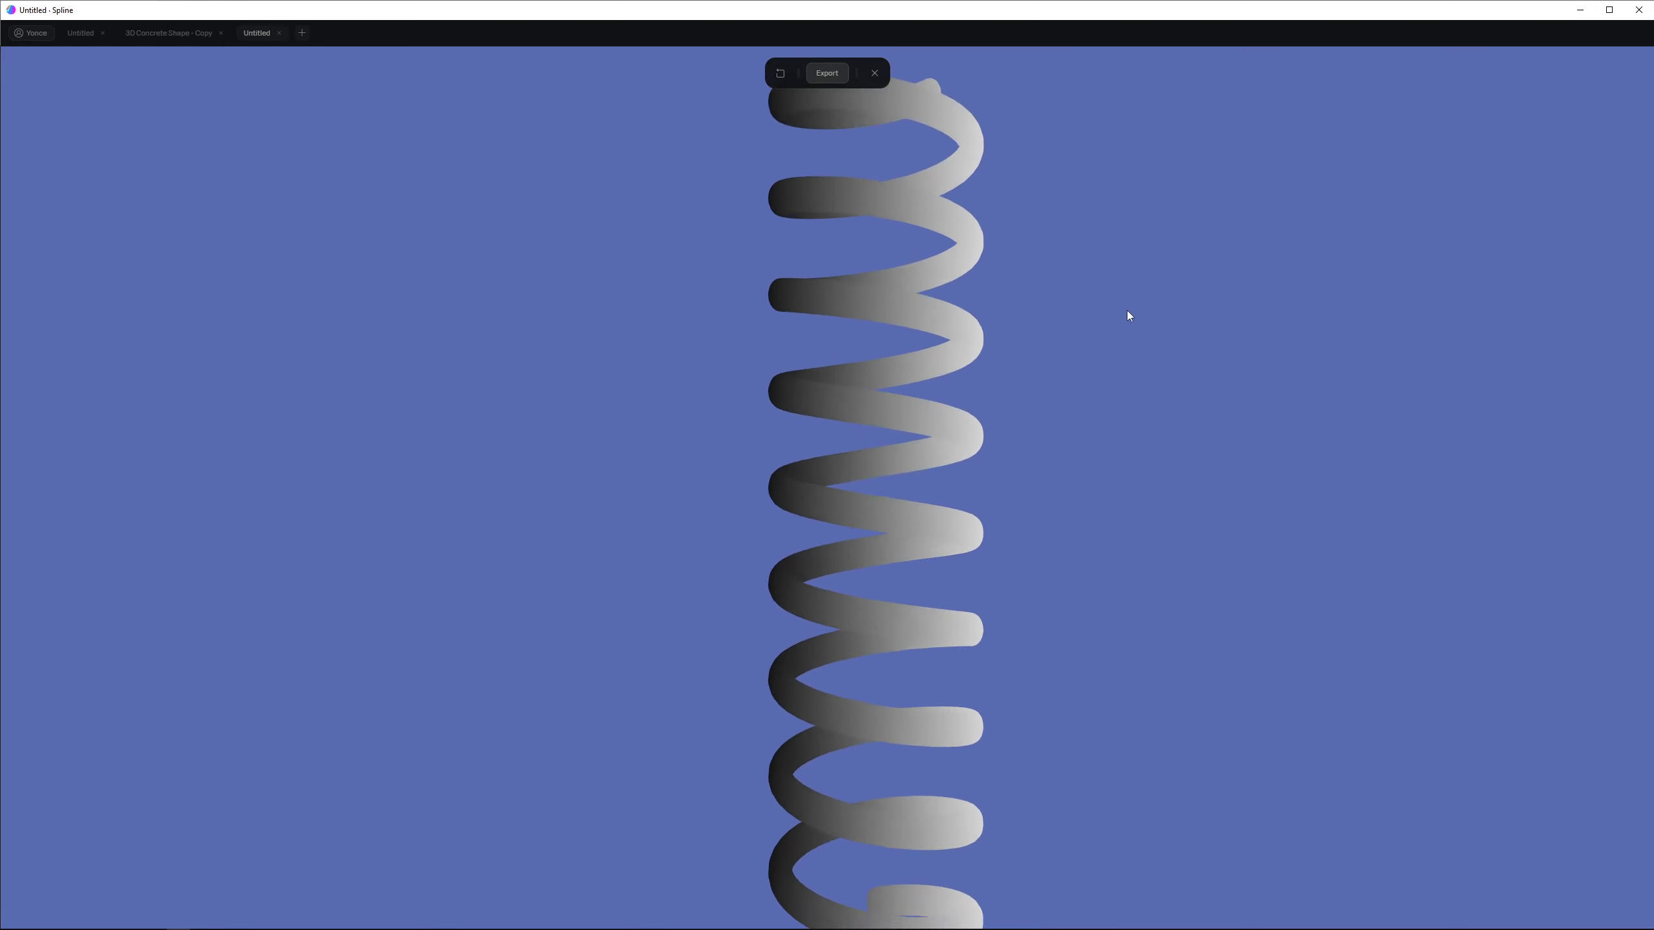
{"action": "left_click", "coordinate": [874, 73]}
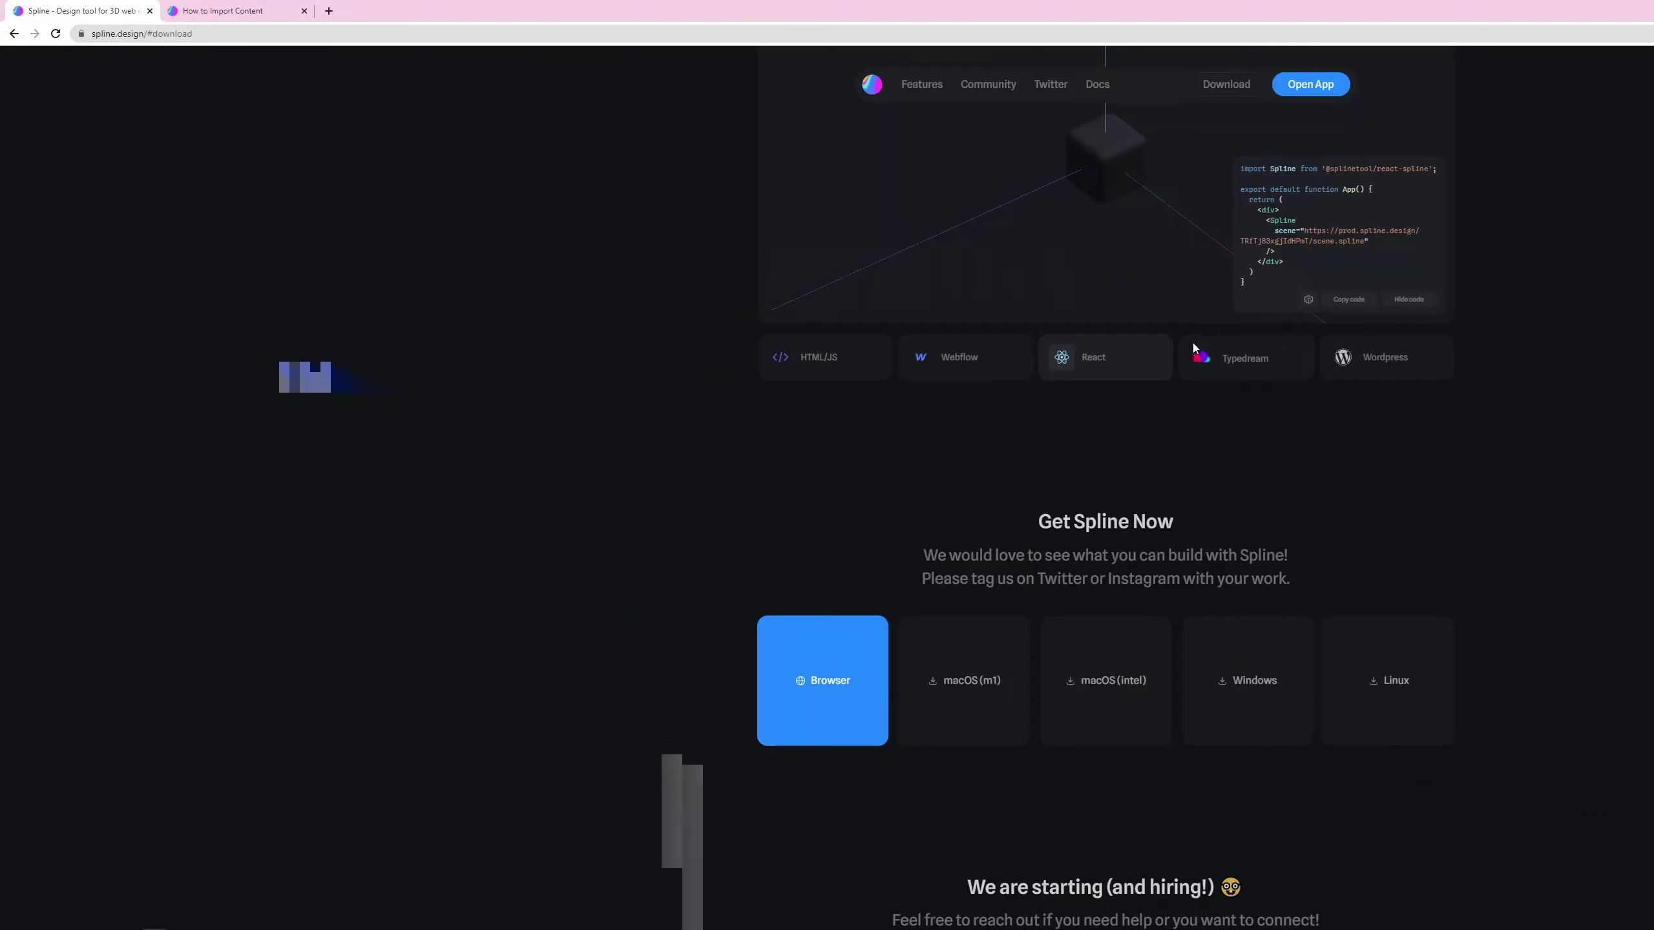
Step: In the browser, open the Spline Docs home page, look through its topics, and return to the Spline website
{"action": "left_click", "coordinate": [267, 12]}
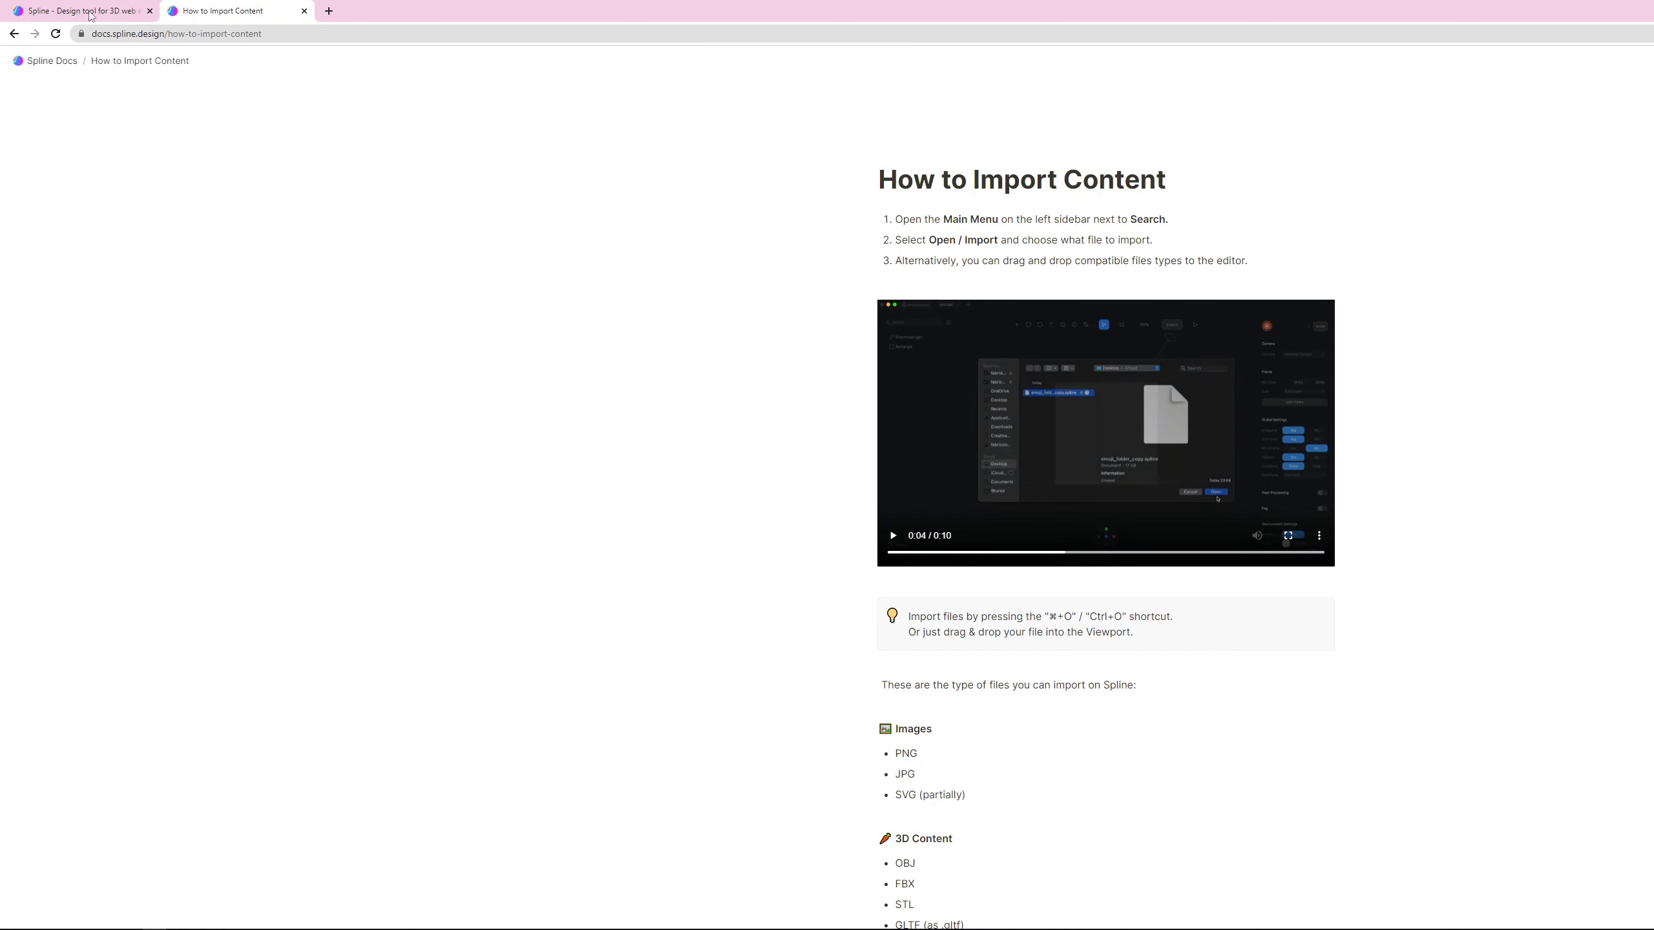
{"action": "left_click", "coordinate": [53, 60]}
{"action": "scroll", "coordinate": [462, 399], "scroll_direction": "down", "scroll_amount": 5}
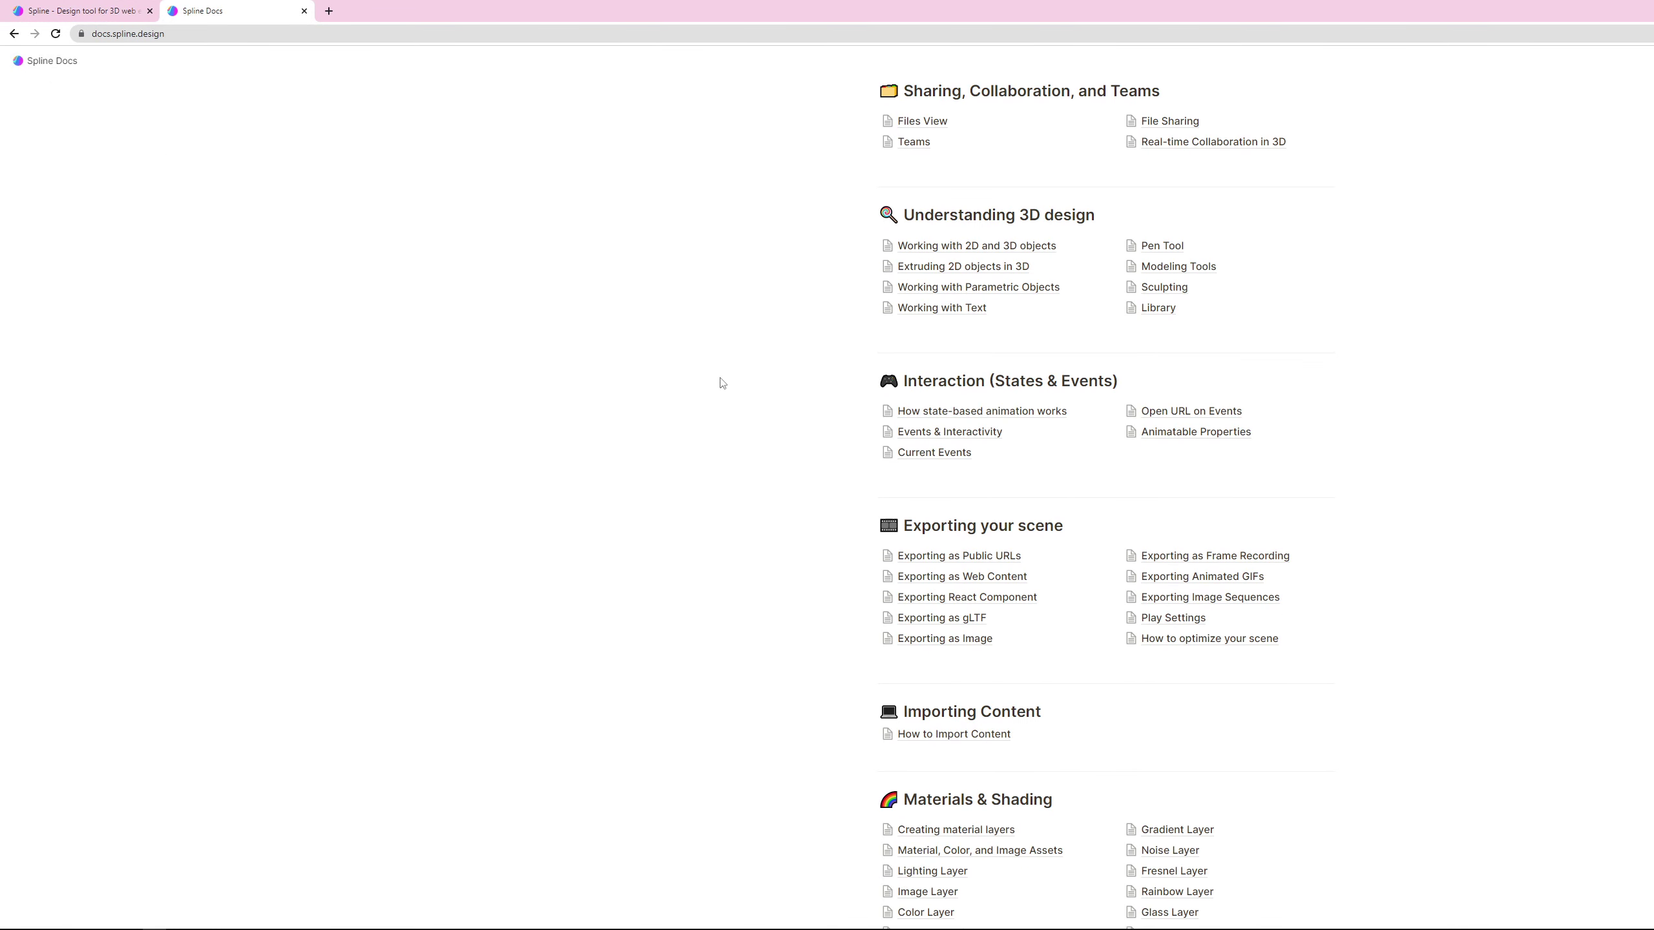
{"action": "scroll", "coordinate": [721, 383], "scroll_direction": "up", "scroll_amount": 5}
{"action": "left_click", "coordinate": [108, 12]}
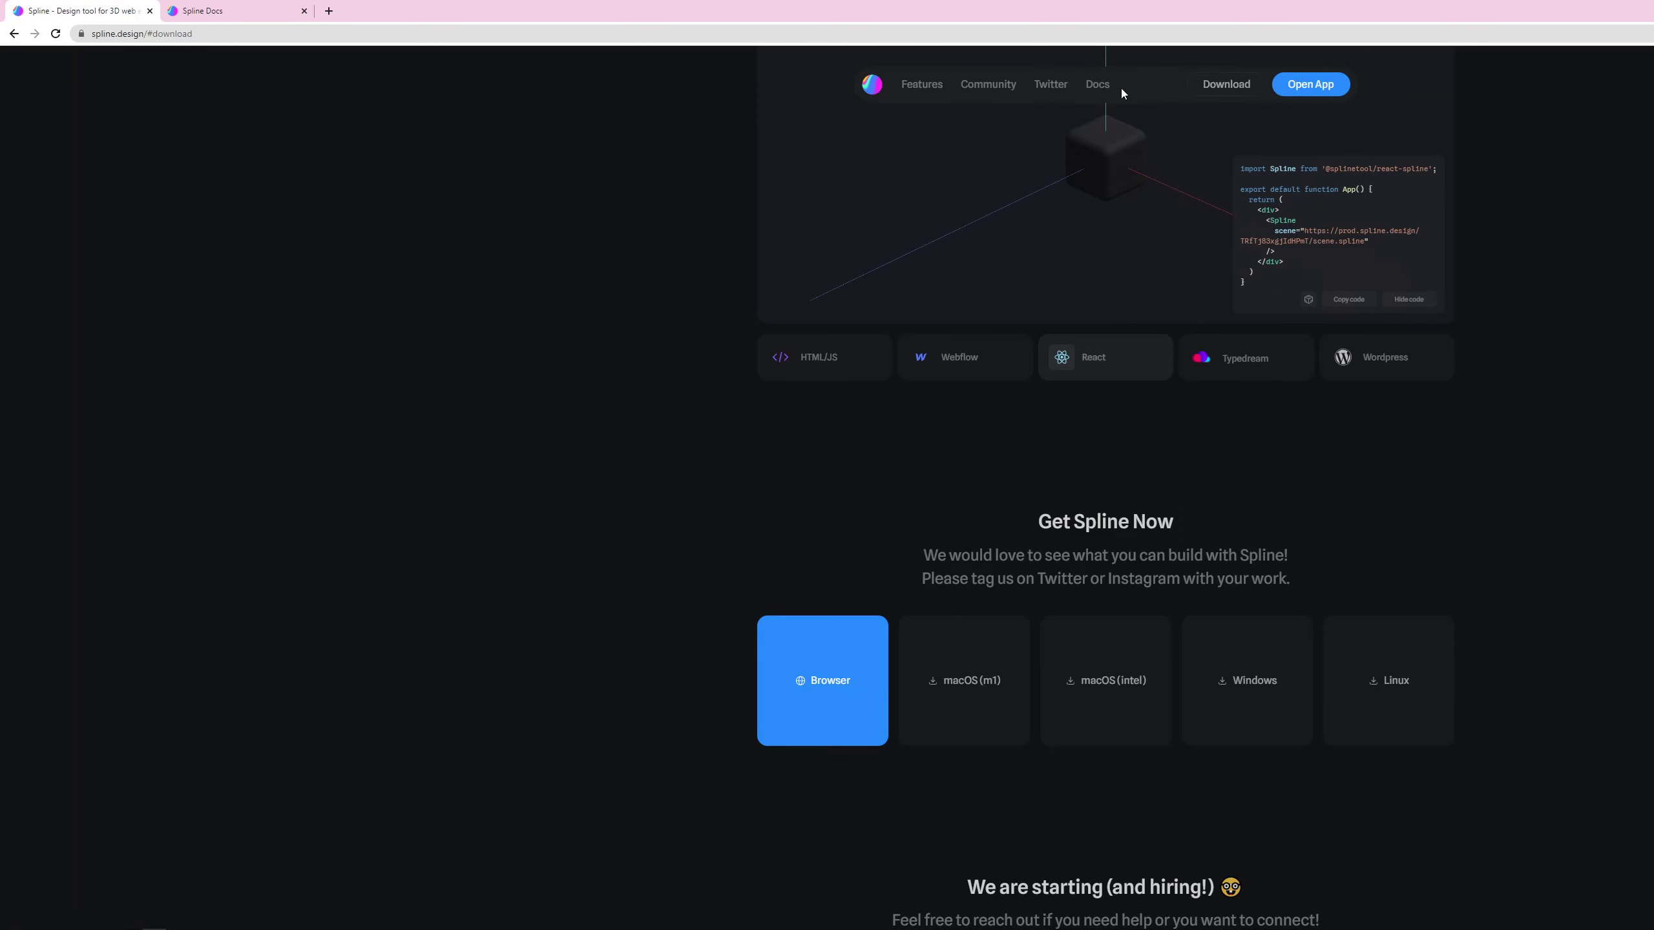
Step: Switch back to the Spline Docs home page and look through its topics, from Getting Started through Interaction, Exporting, Materials & Shading and Lighting
{"action": "left_click", "coordinate": [189, 9]}
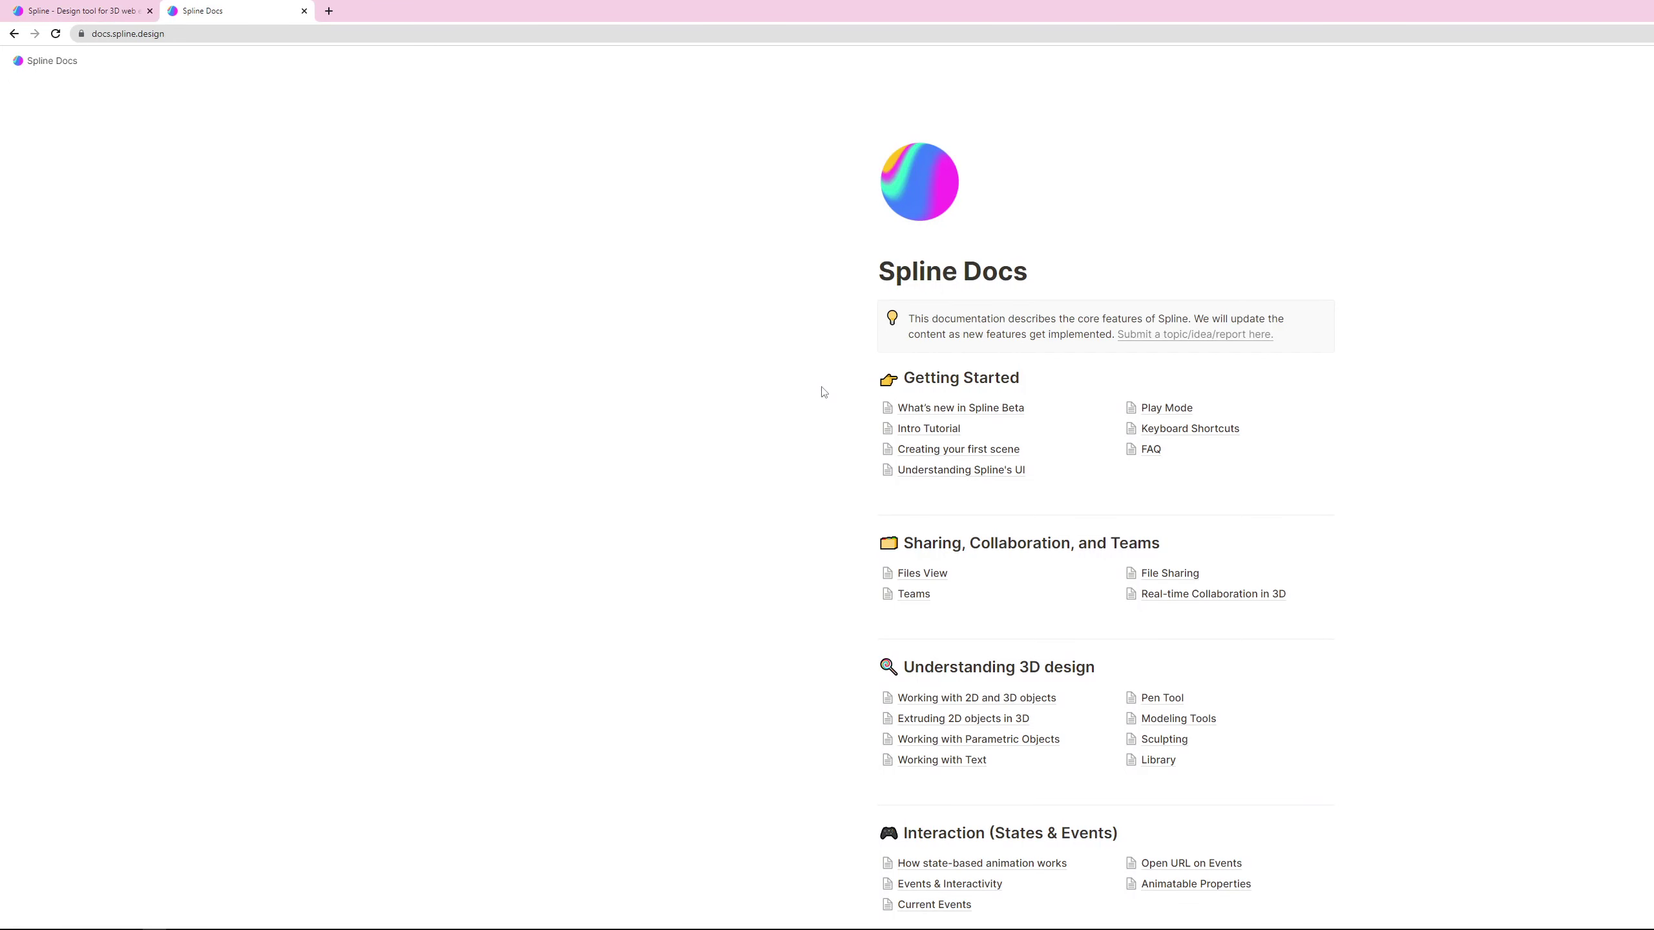
{"action": "scroll", "coordinate": [800, 387], "scroll_direction": "down", "scroll_amount": 4}
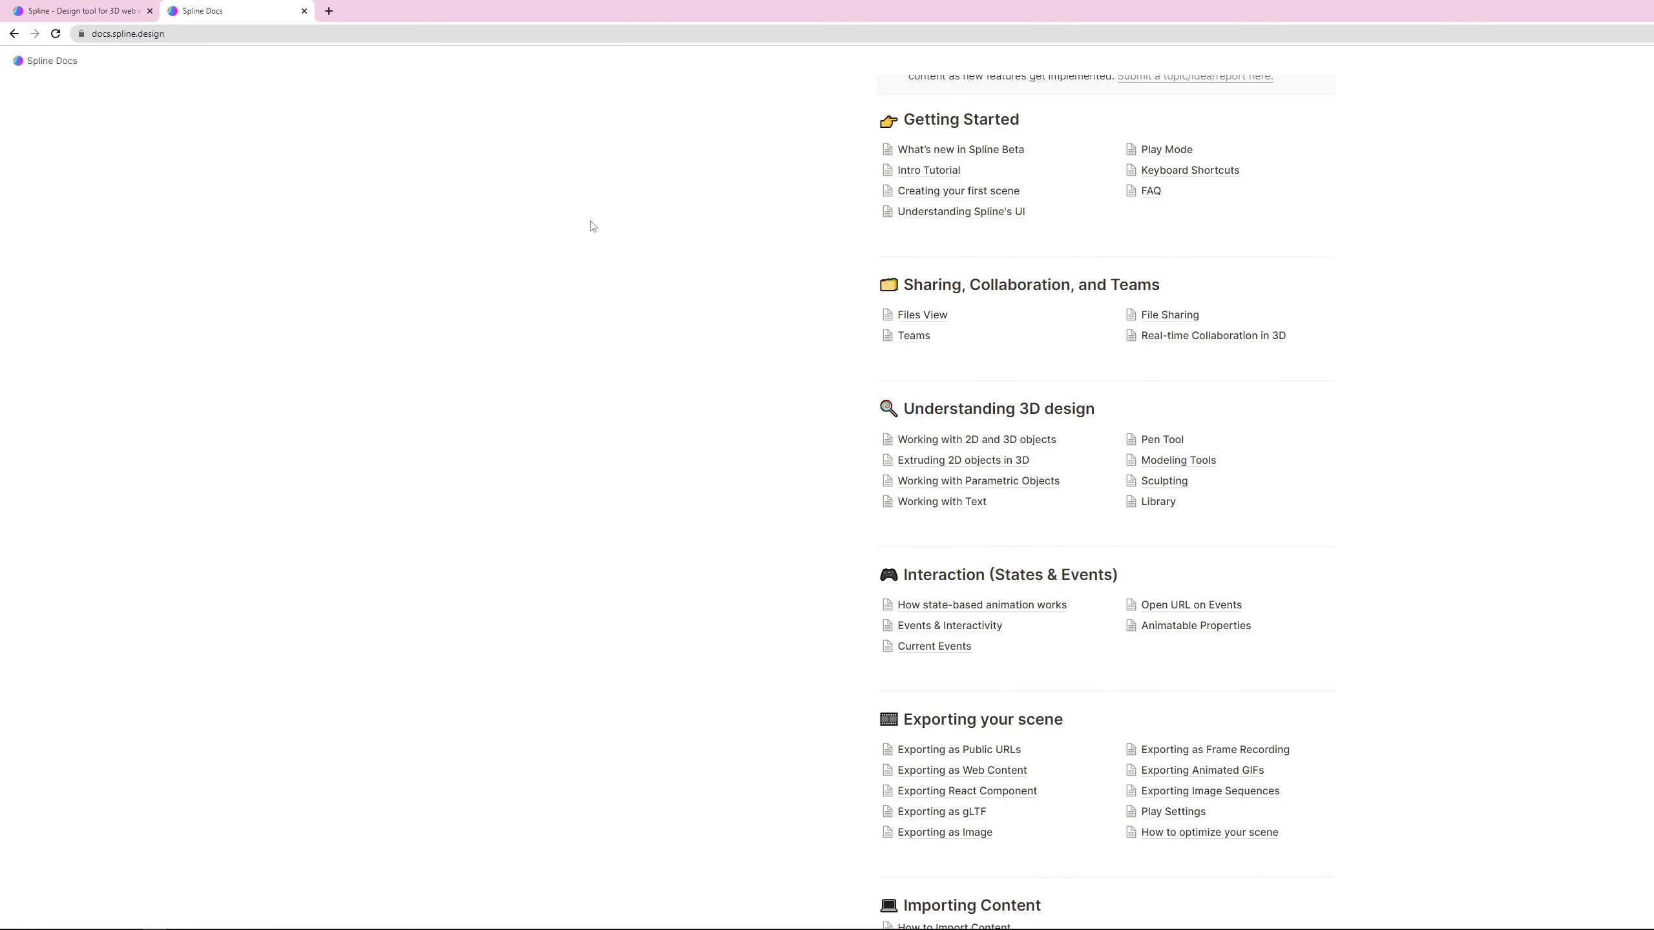
{"action": "scroll", "coordinate": [612, 329], "scroll_direction": "down", "scroll_amount": 3}
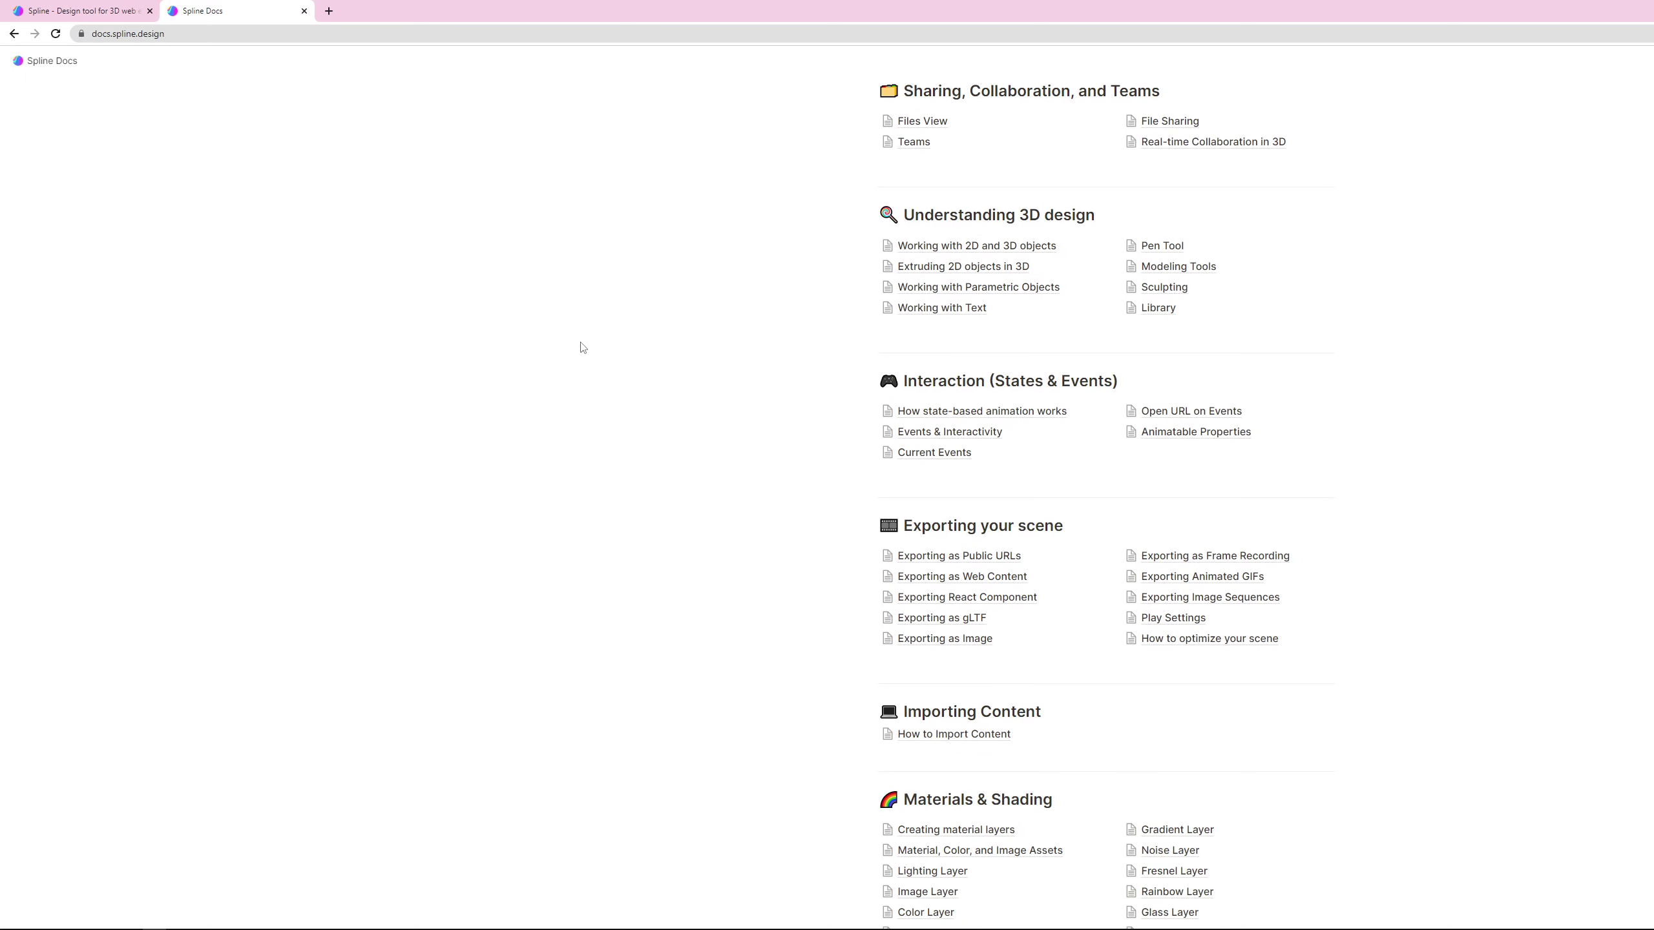
{"action": "scroll", "coordinate": [560, 396], "scroll_direction": "down", "scroll_amount": 3}
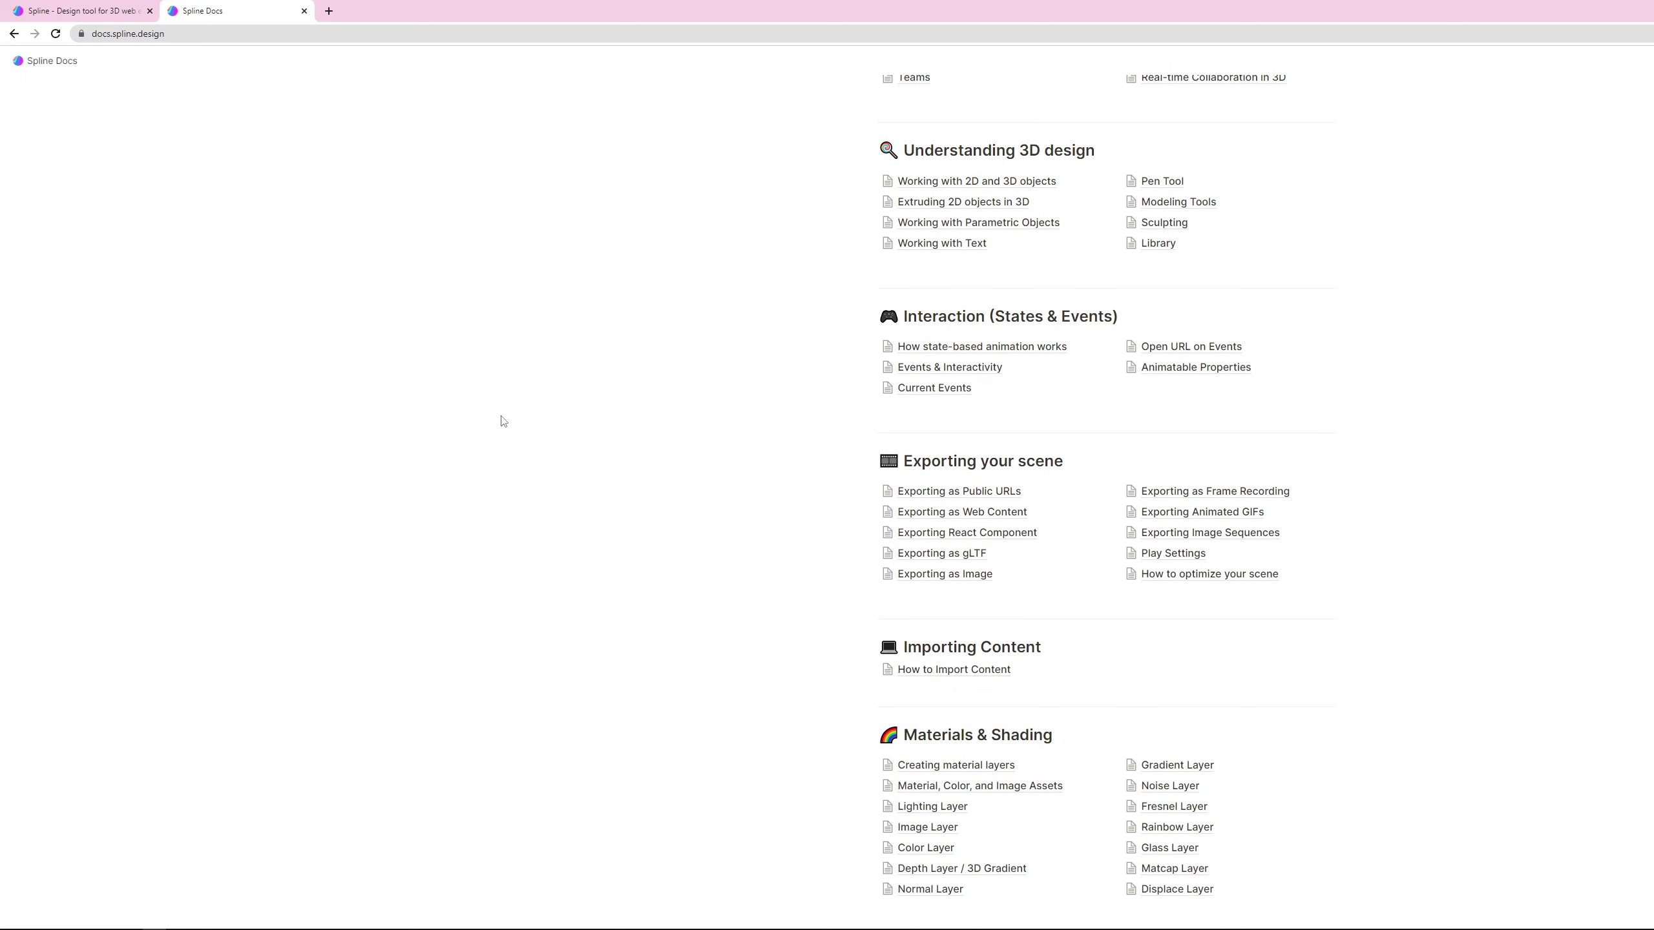
{"action": "scroll", "coordinate": [710, 303], "scroll_direction": "down", "scroll_amount": 1}
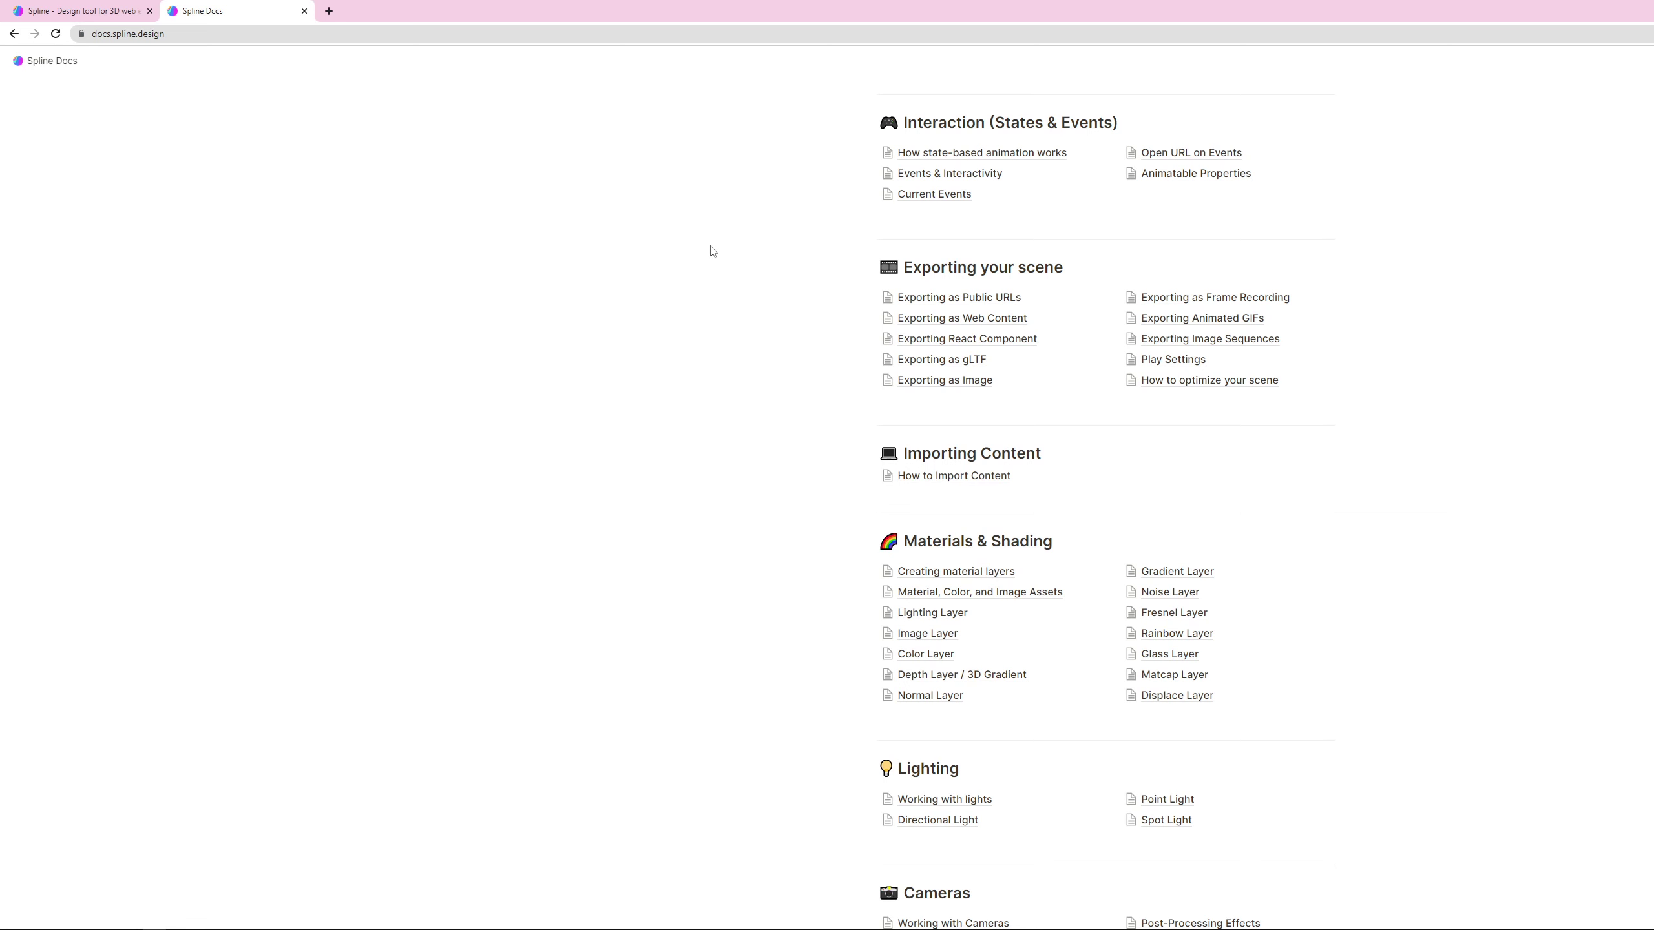
{"action": "scroll", "coordinate": [706, 258], "scroll_direction": "down", "scroll_amount": 2}
{"action": "scroll", "coordinate": [703, 264], "scroll_direction": "down", "scroll_amount": 2}
{"action": "scroll", "coordinate": [646, 265], "scroll_direction": "up", "scroll_amount": 9}
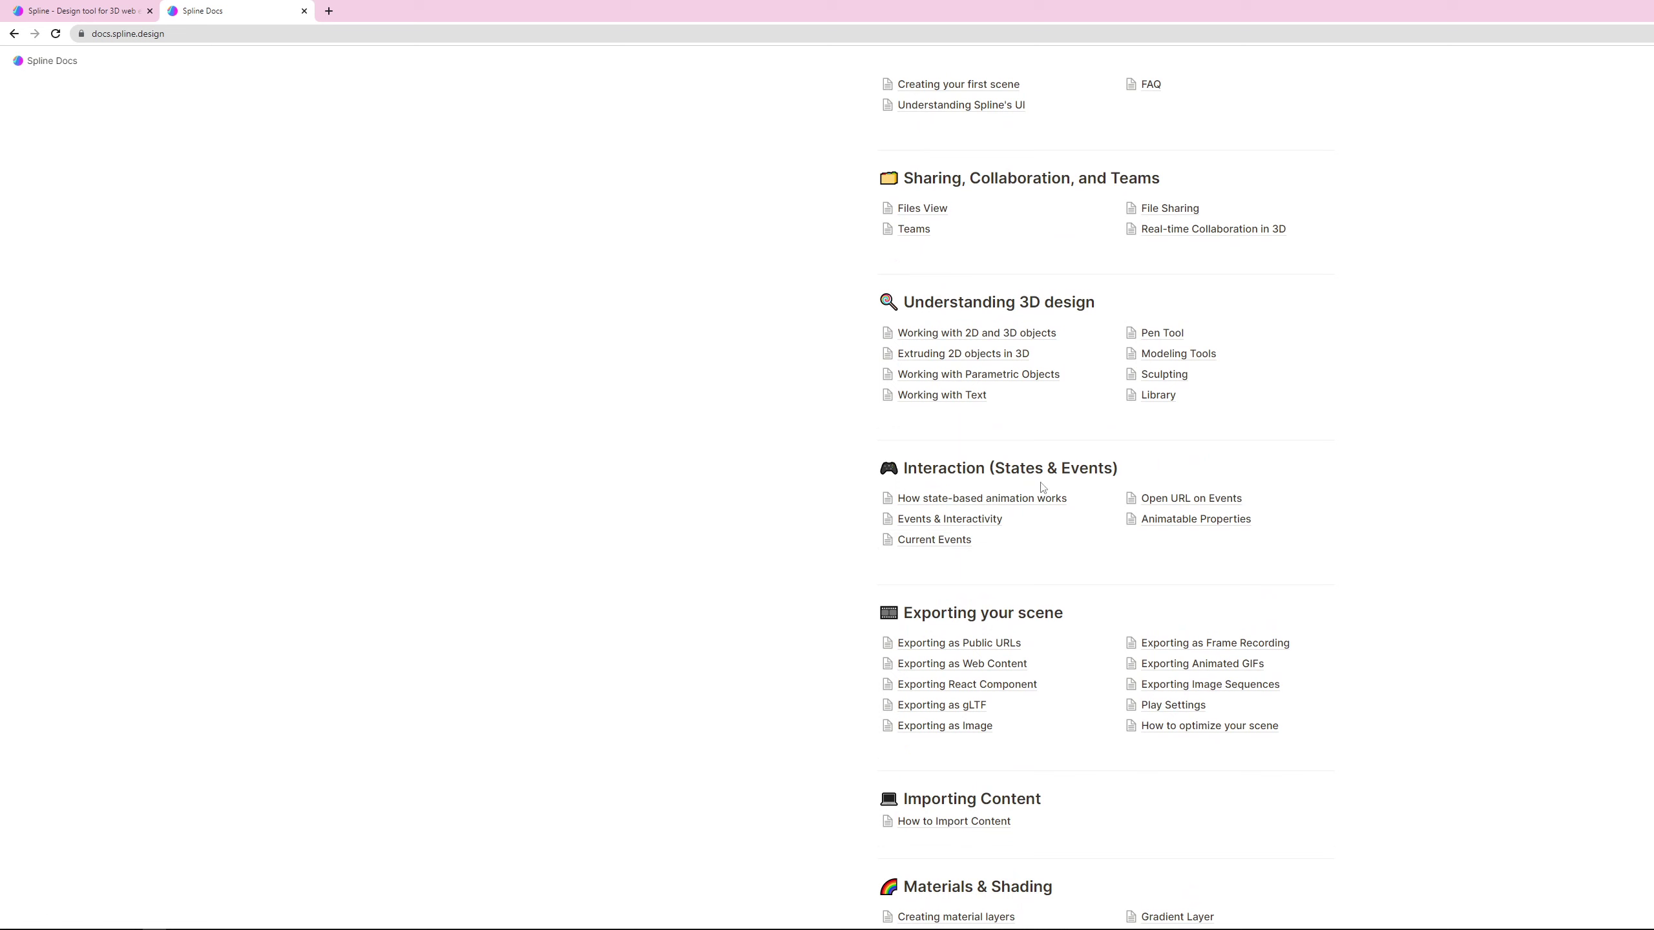
Step: Open the "How state-based animation works" article and follow it to the Animatable Properties page to read the list for all objects
{"action": "left_click", "coordinate": [973, 498]}
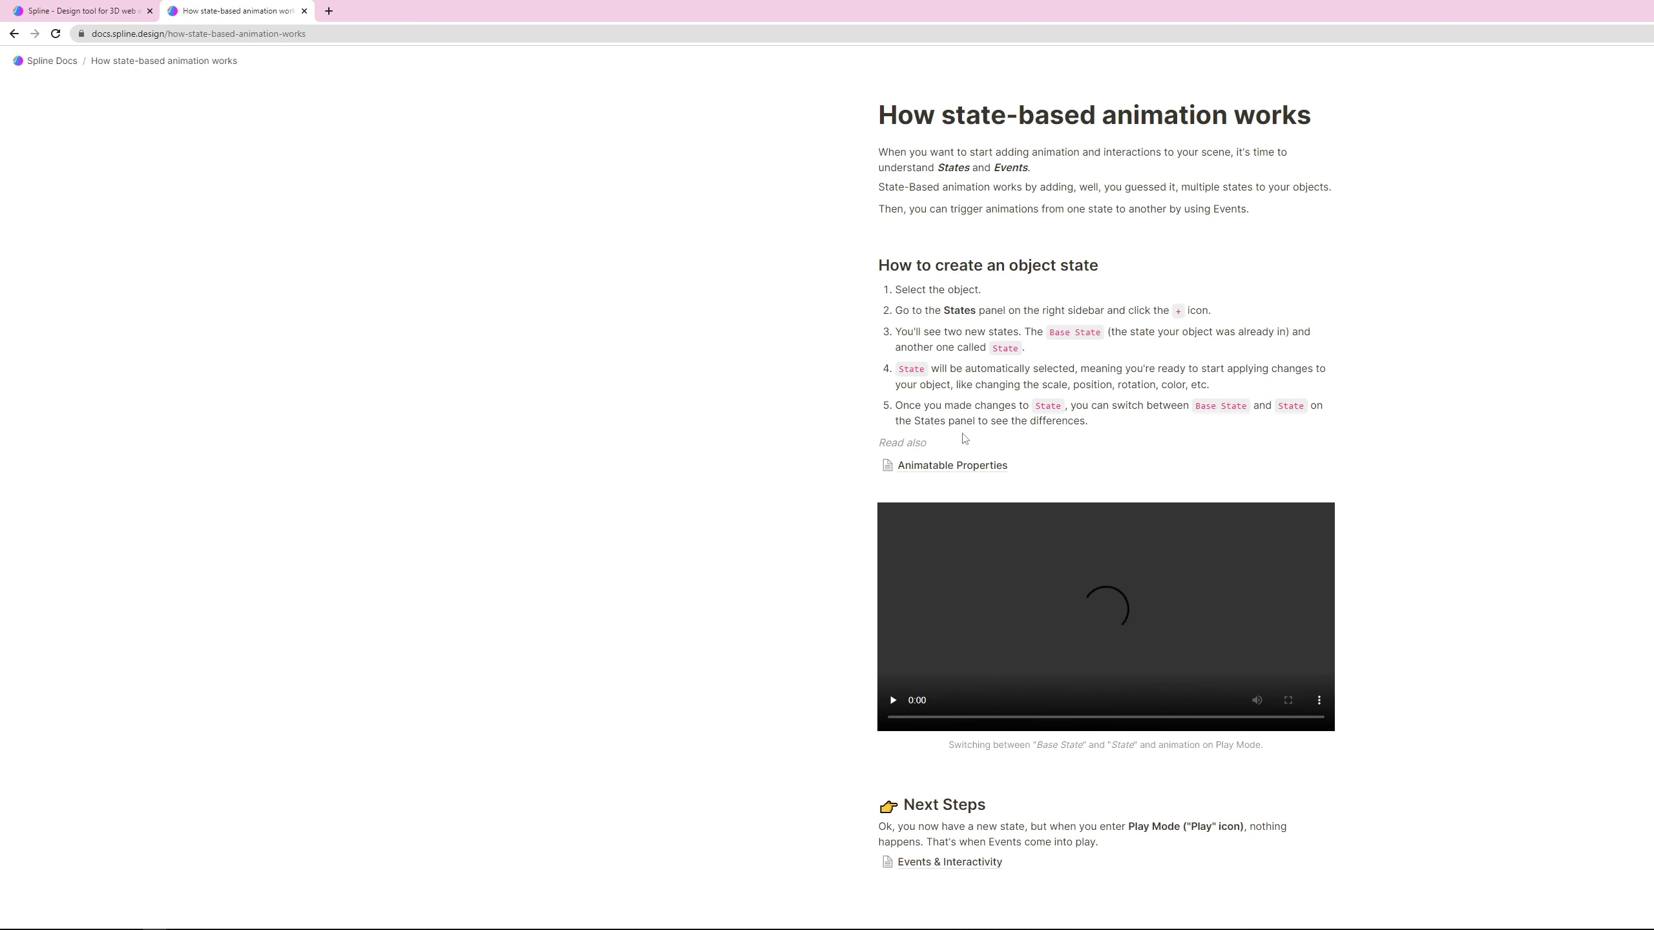
{"action": "left_click", "coordinate": [972, 466]}
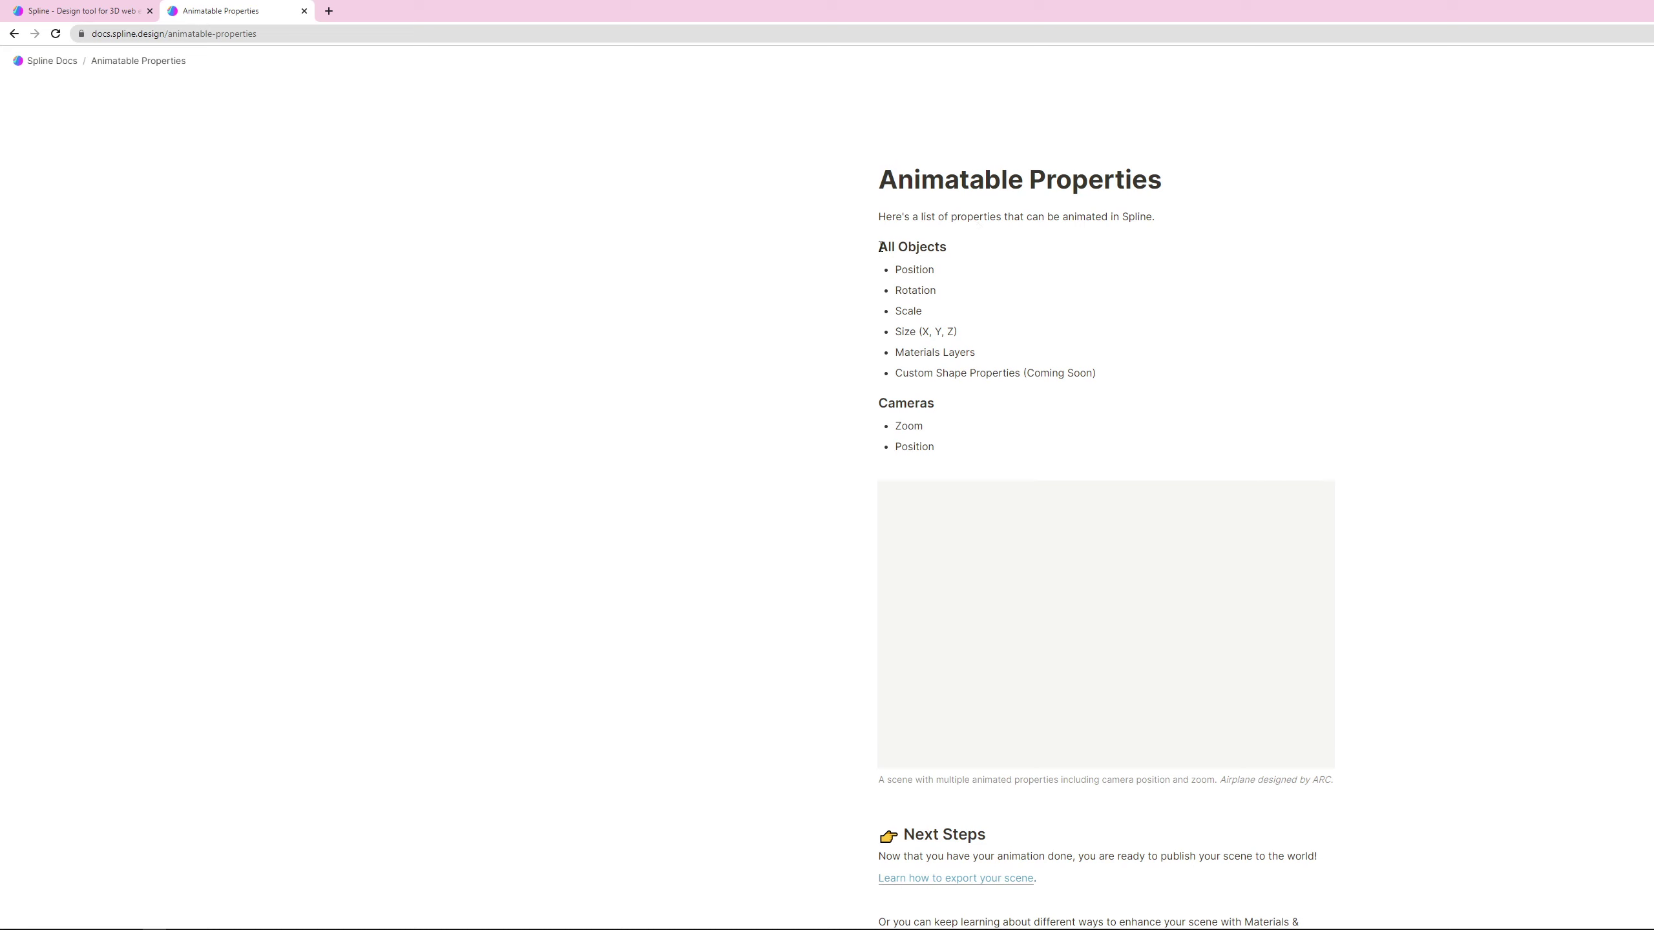
{"action": "double_click", "coordinate": [934, 270]}
{"action": "left_click", "coordinate": [915, 301]}
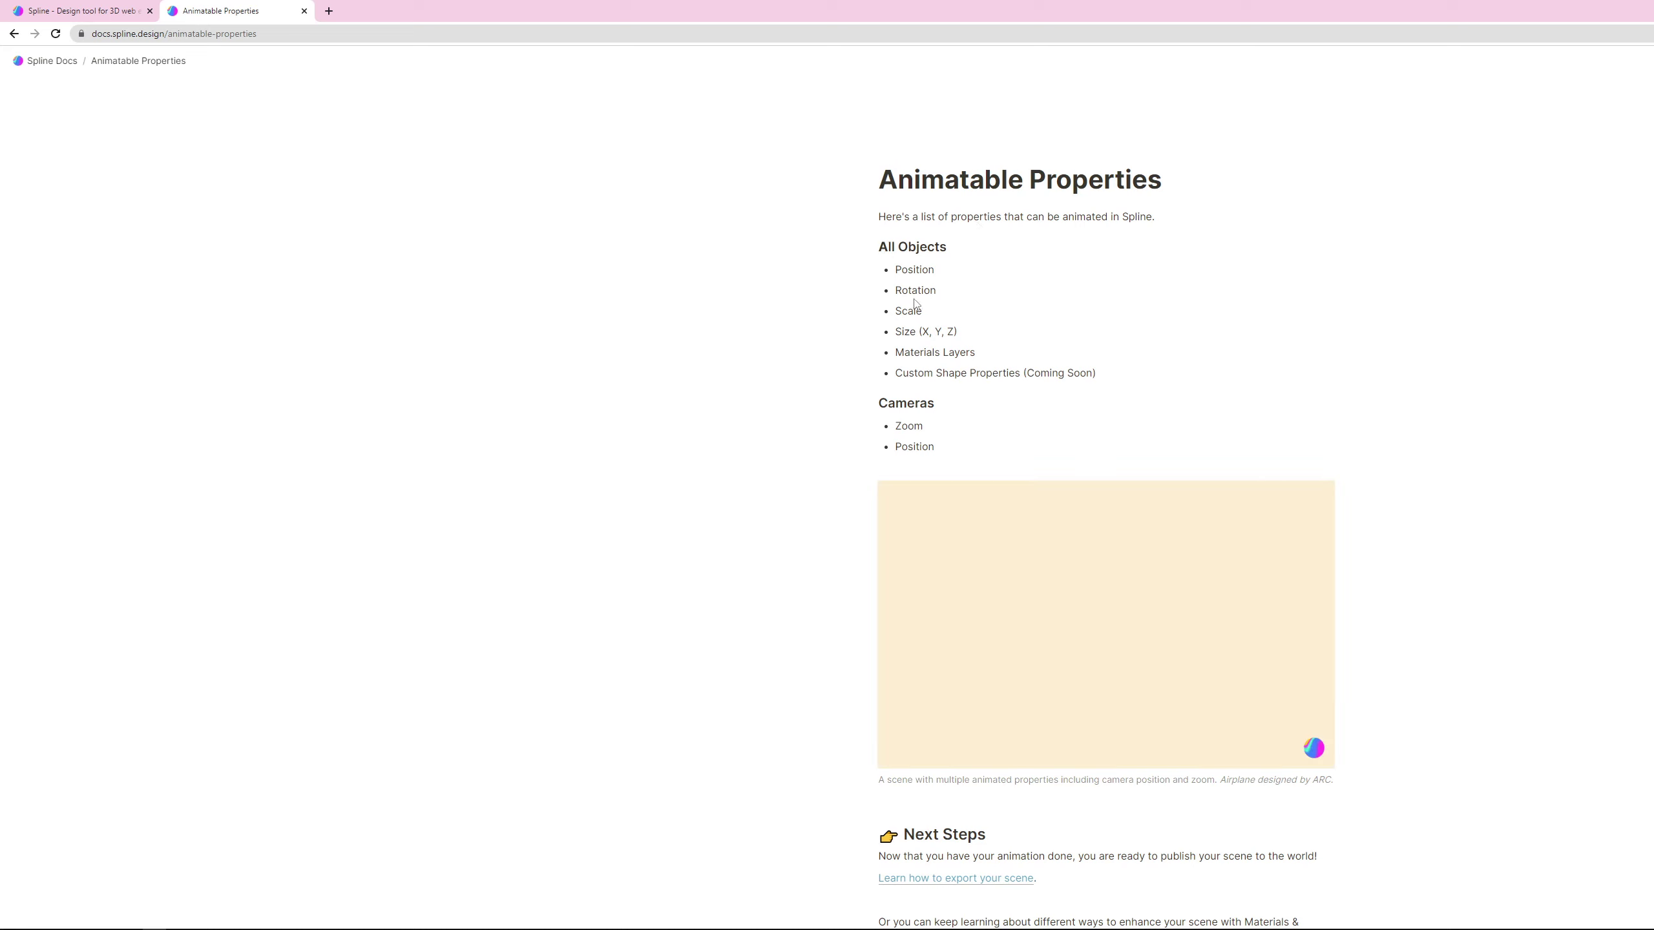
Step: Switch back to the Spline app and review the helix's transform, shape and material properties in its State
{"action": "scroll", "coordinate": [924, 354], "scroll_direction": "down", "scroll_amount": 1}
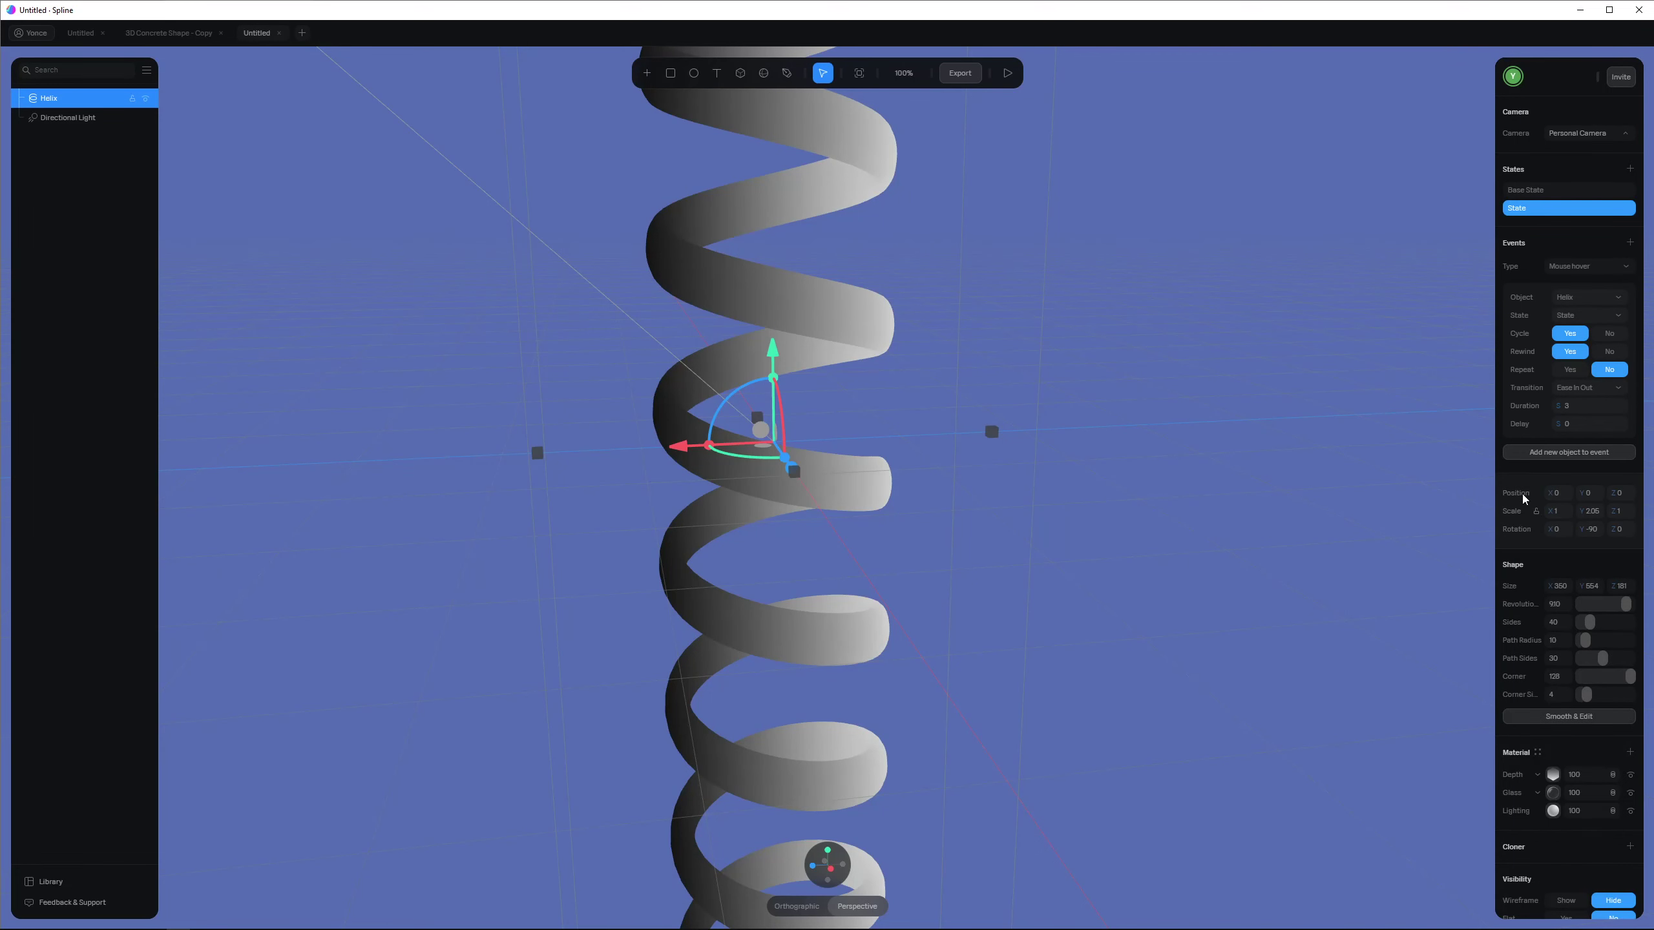
{"action": "scroll", "coordinate": [1571, 542], "scroll_direction": "down", "scroll_amount": 1}
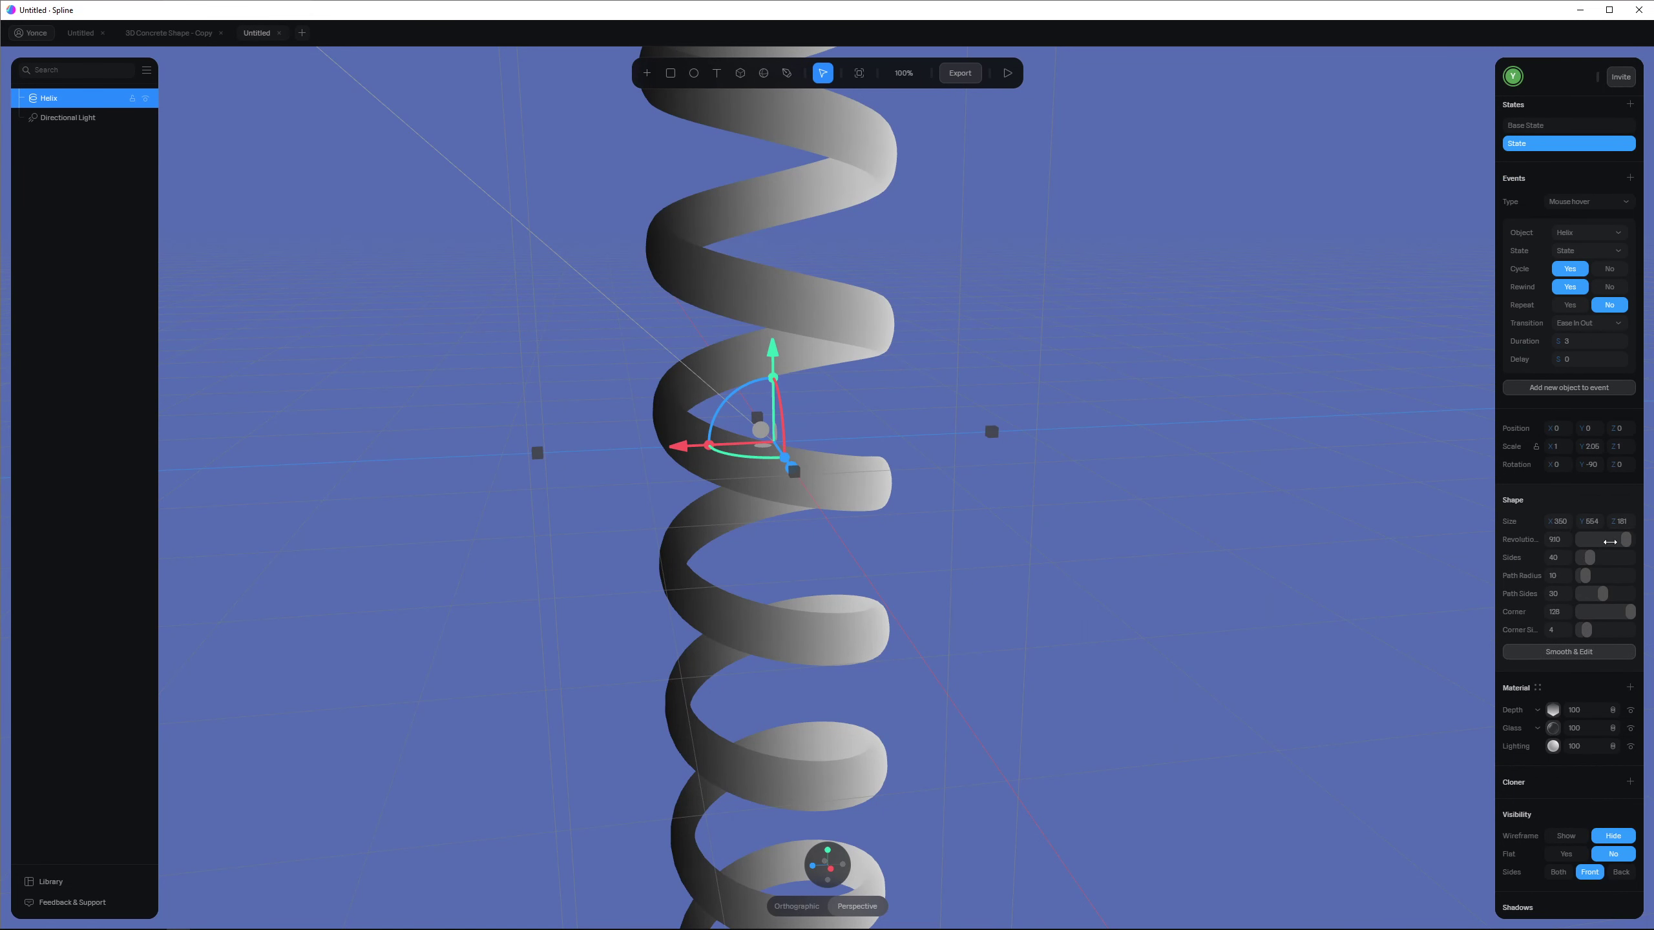